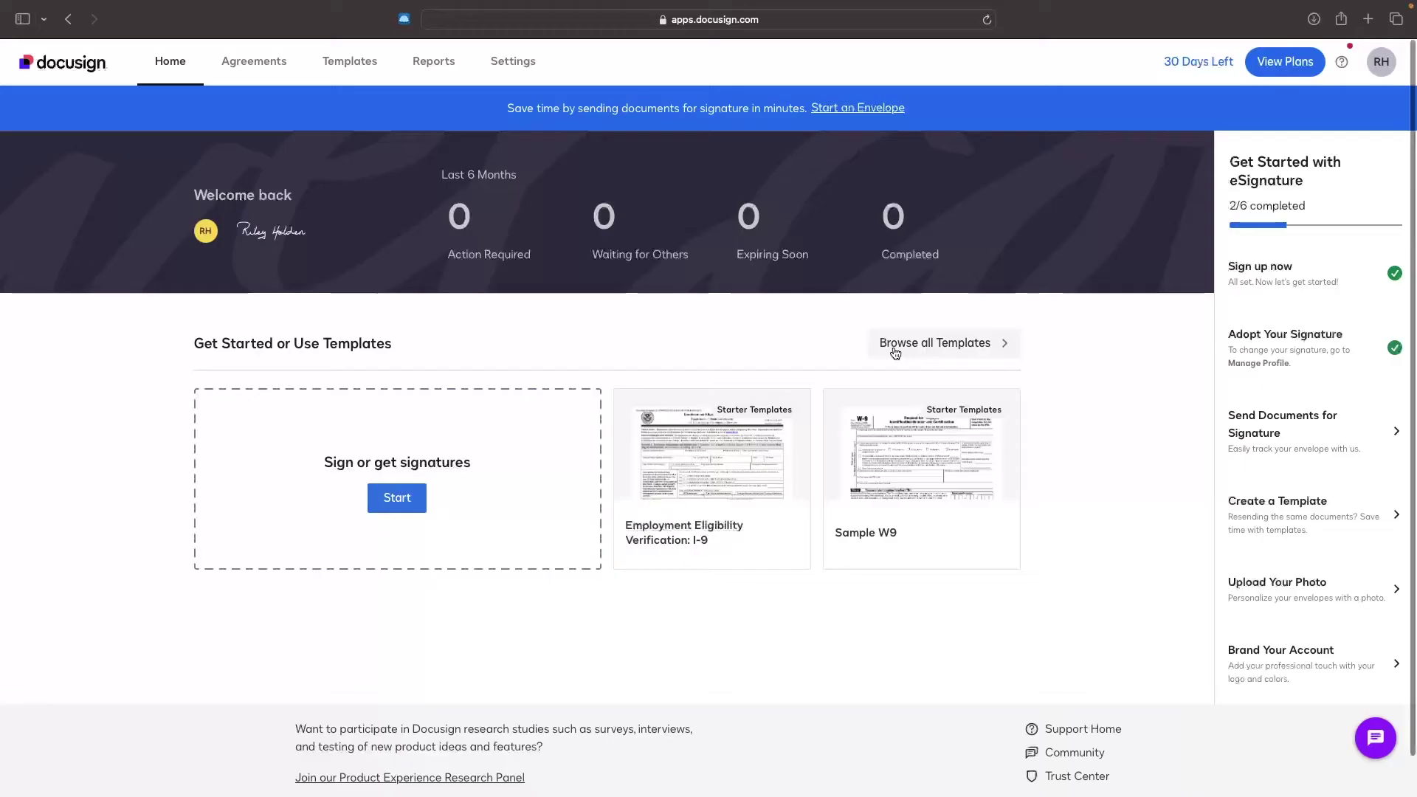
# Step: Browse all templates and place a Signature field at the client's signature line on the second page of the marketing template
pyautogui.click(936, 349)
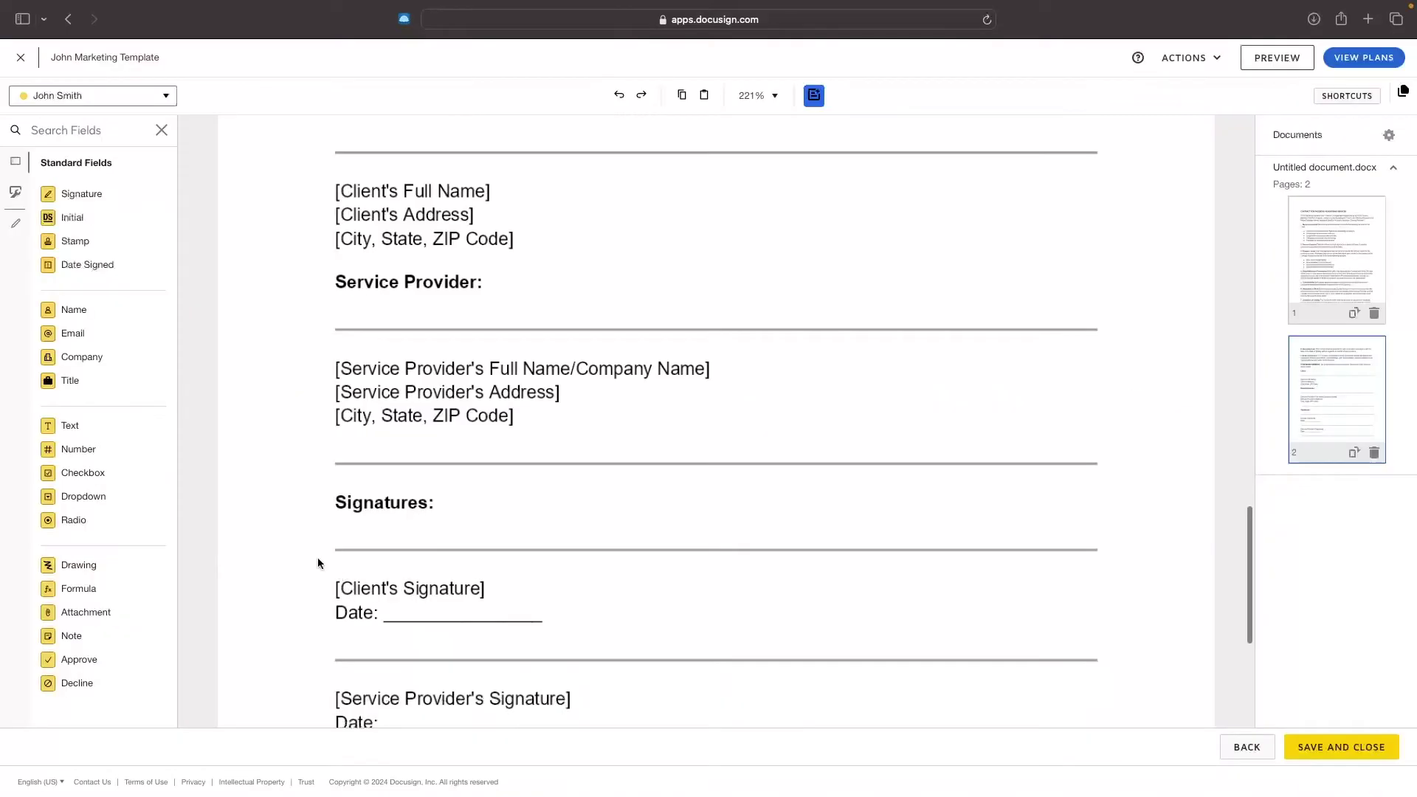
pyautogui.scroll(-3, 318, 559)
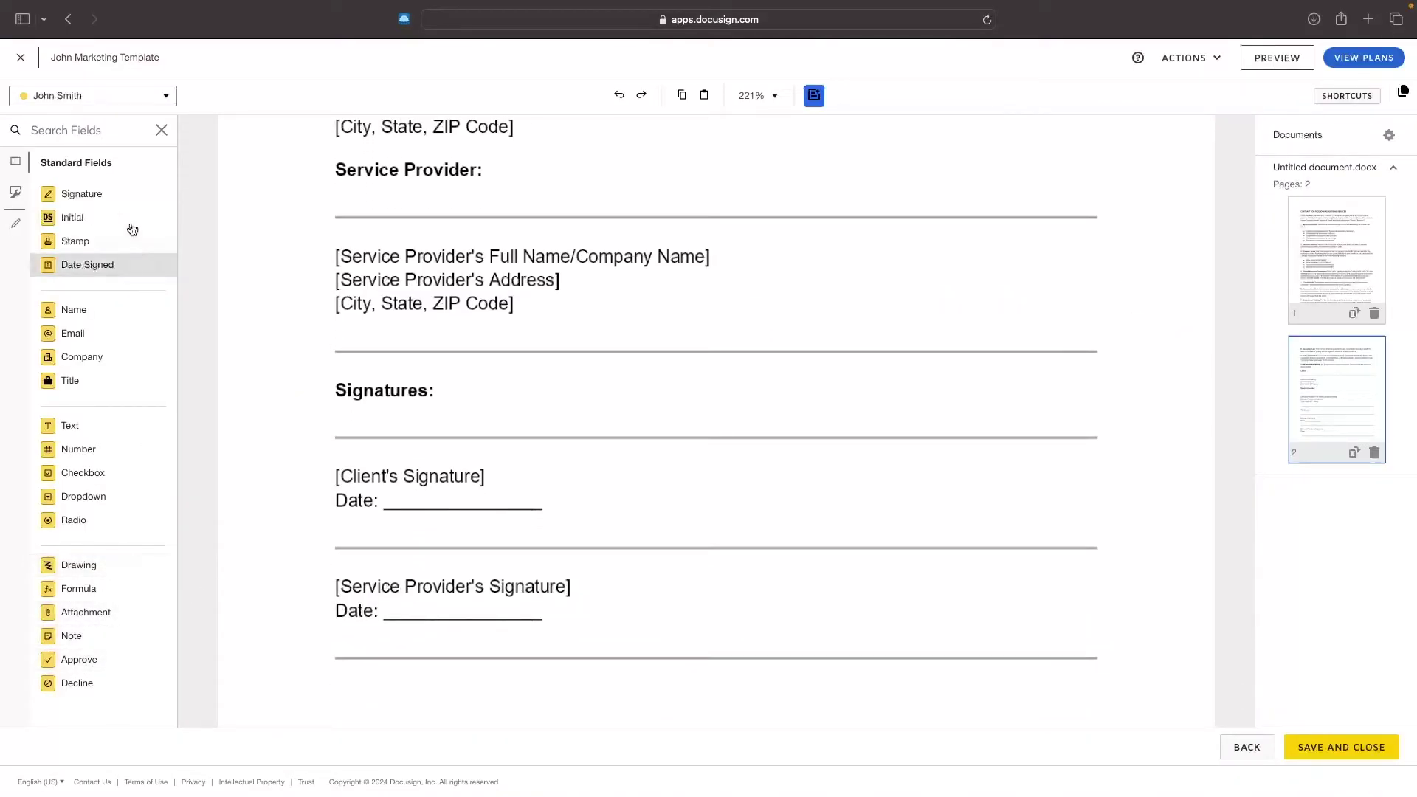
pyautogui.moveTo(81, 198)
pyautogui.mouseDown()
pyautogui.moveTo(554, 430)
pyautogui.moveTo(429, 504)
pyautogui.mouseUp()
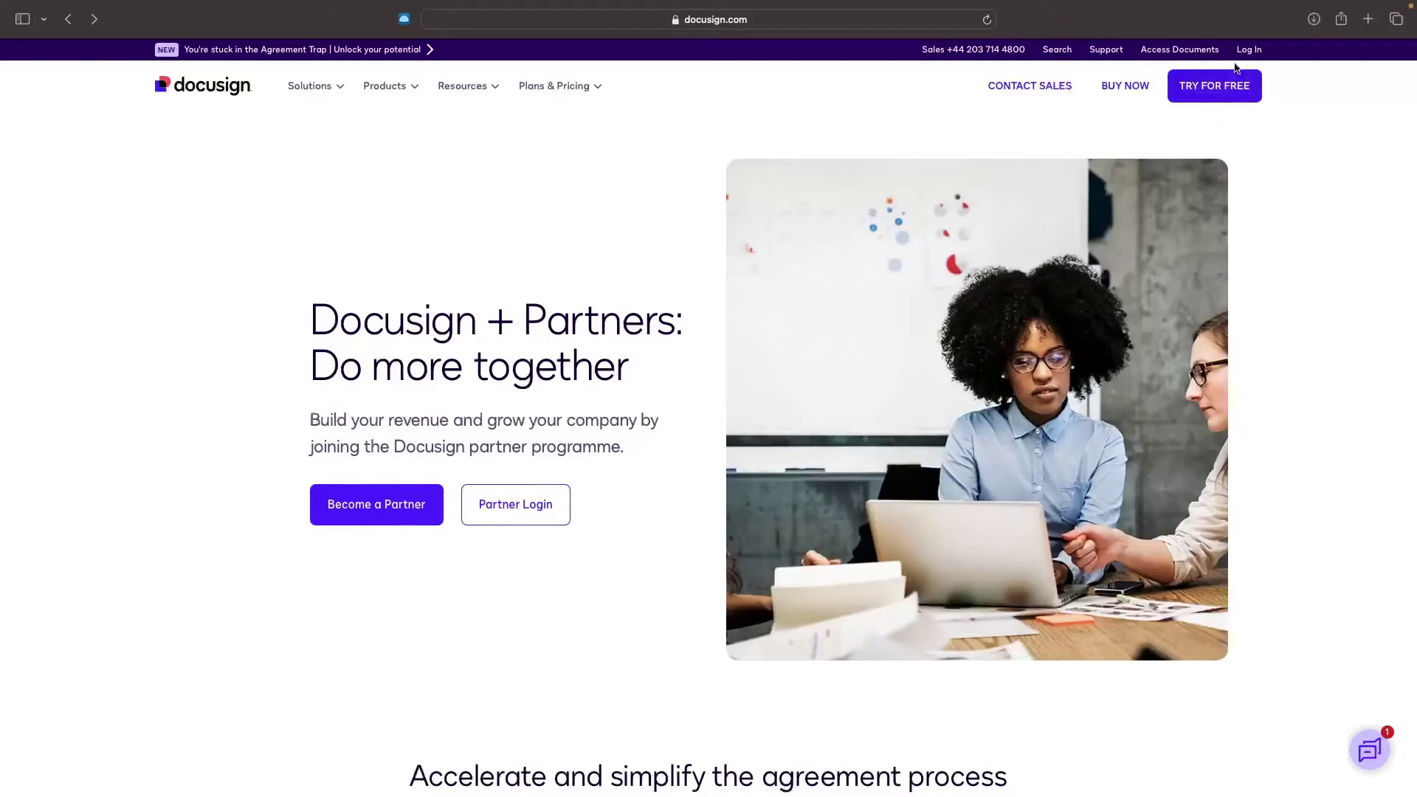
# Step: Review the eSignature and eSignature real estate pricing plans, and return to the main site
pyautogui.click(570, 99)
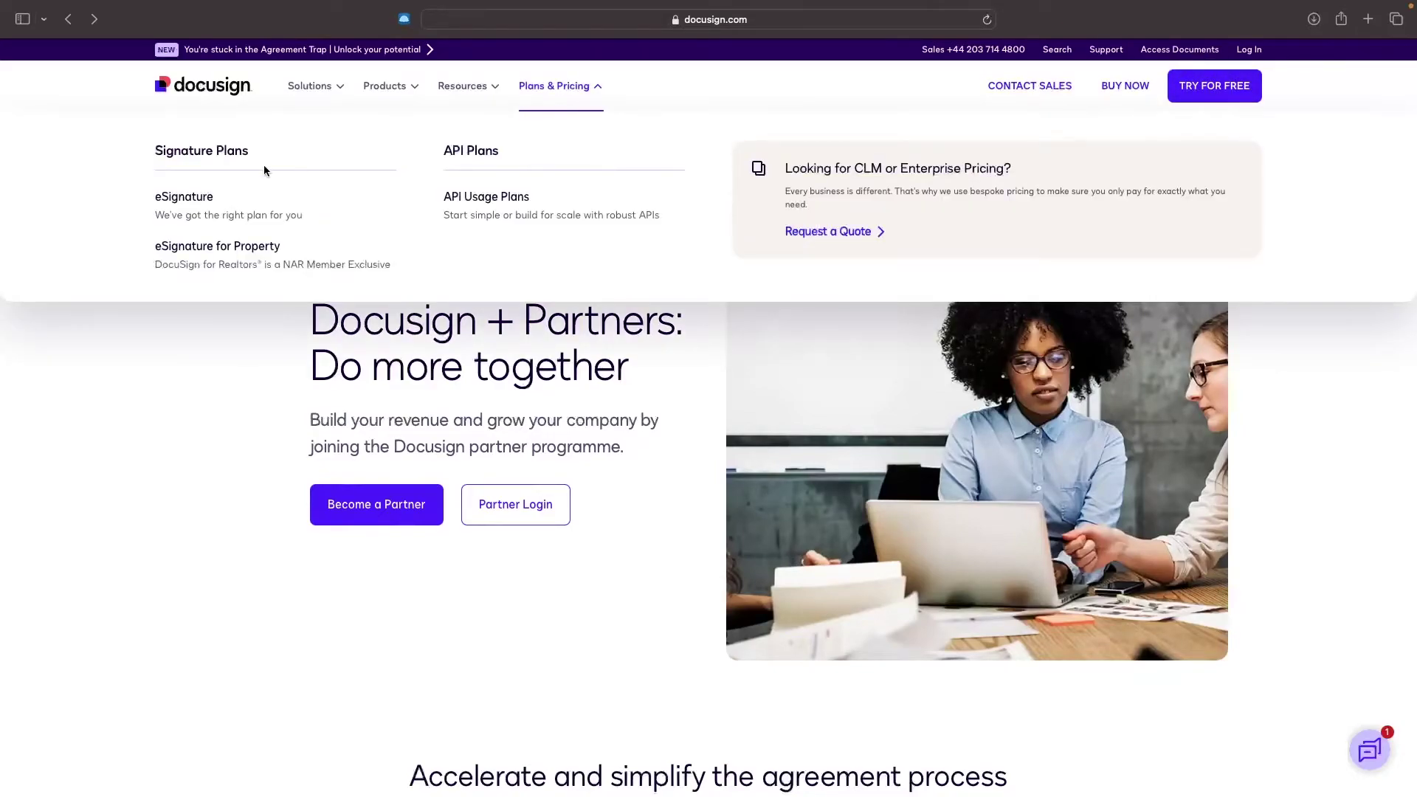
pyautogui.click(226, 198)
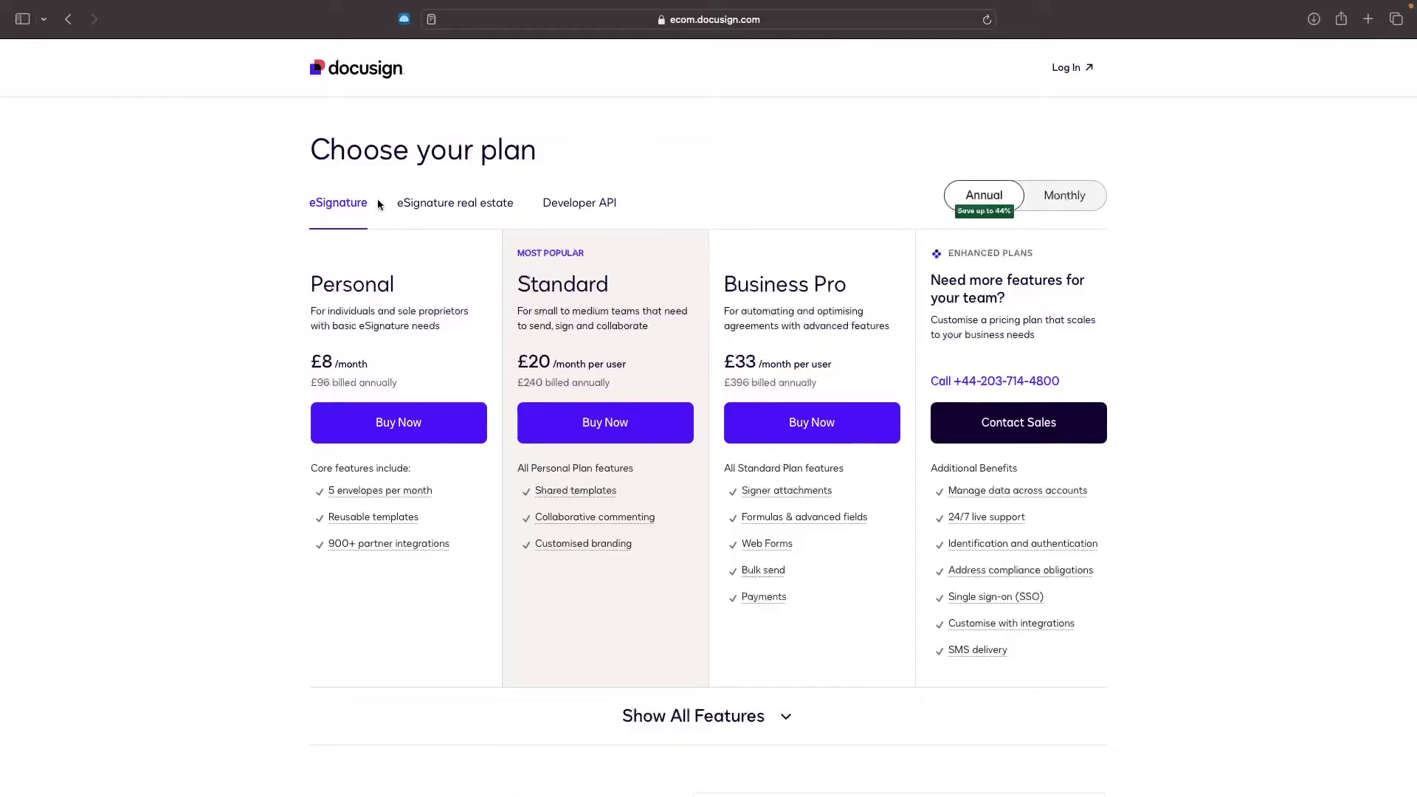
pyautogui.click(436, 207)
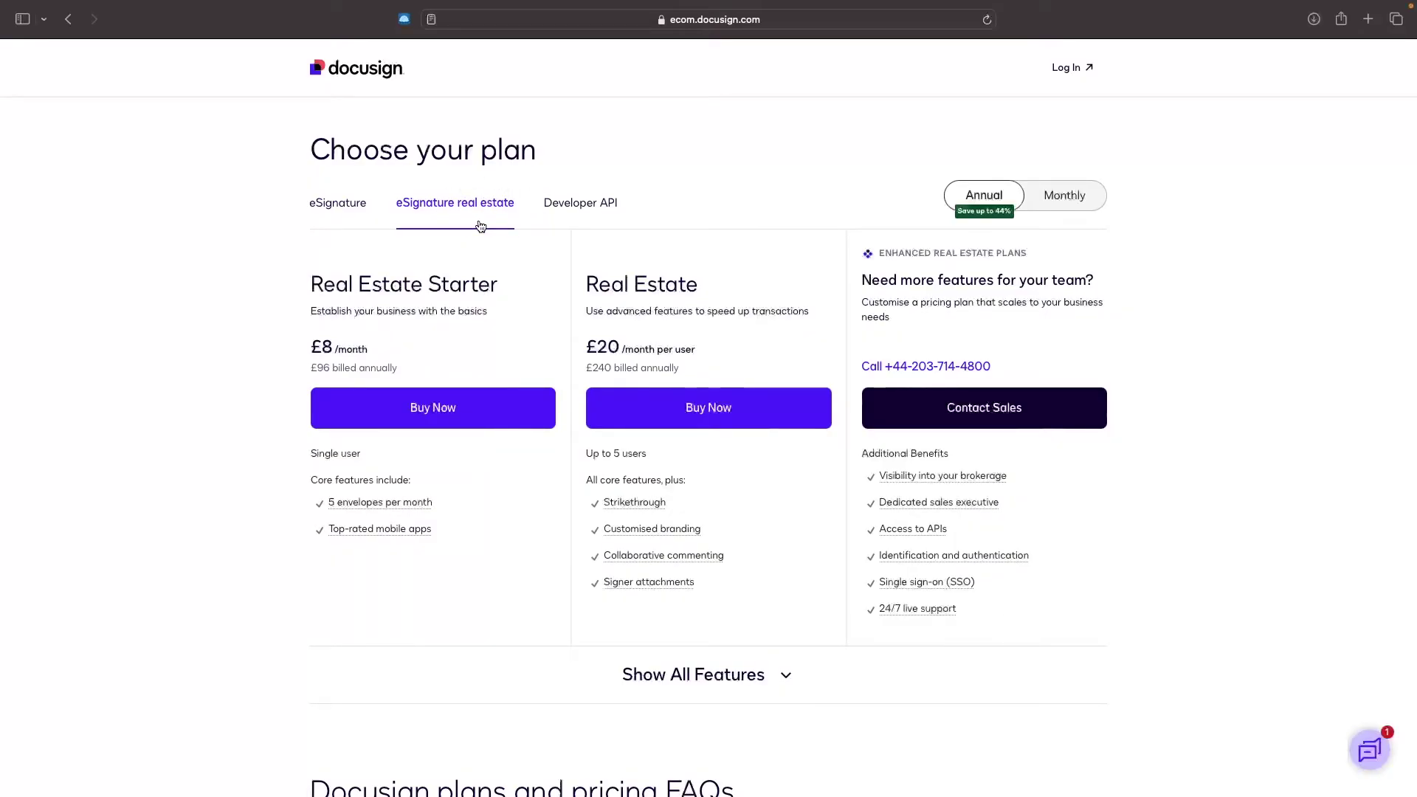
pyautogui.click(311, 207)
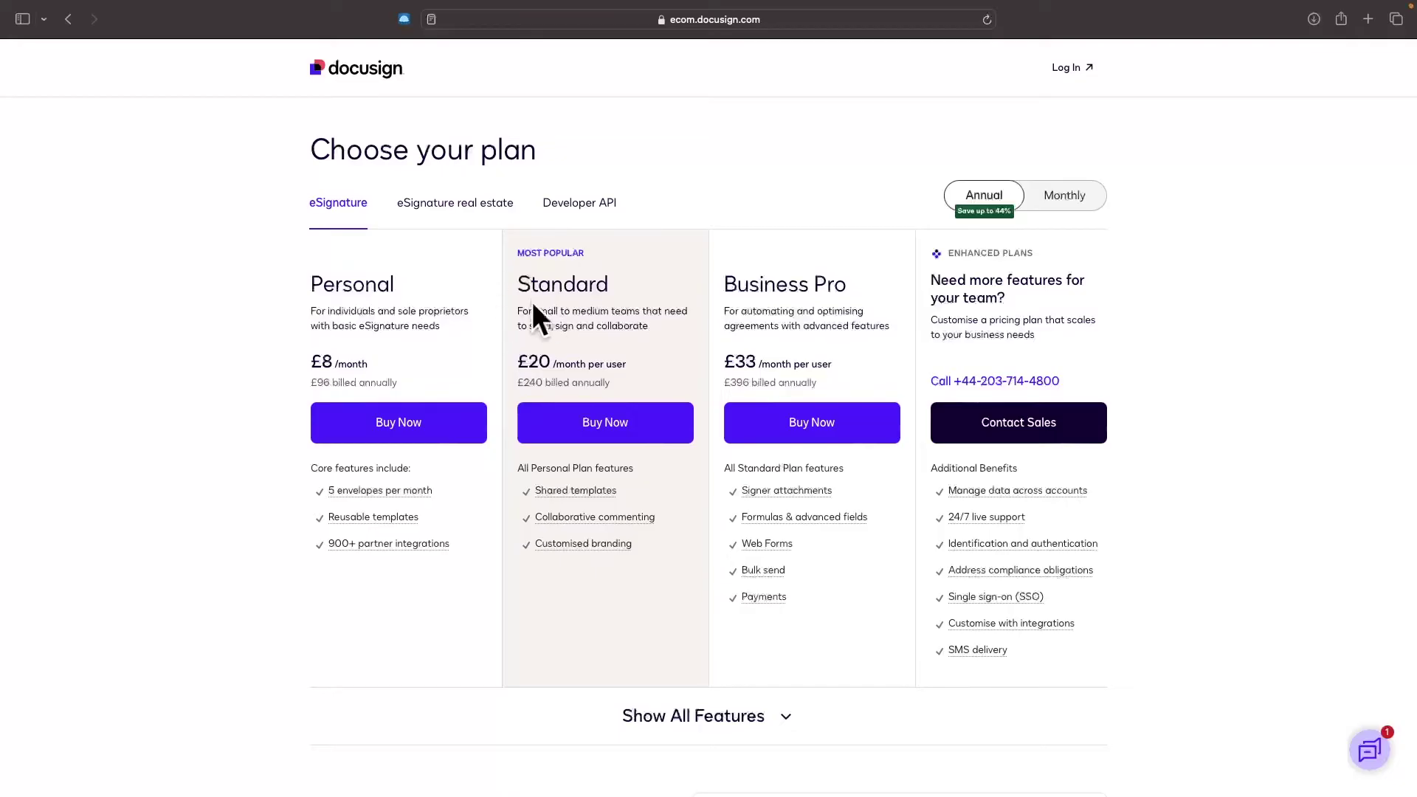
pyautogui.press('super+bracketleft')
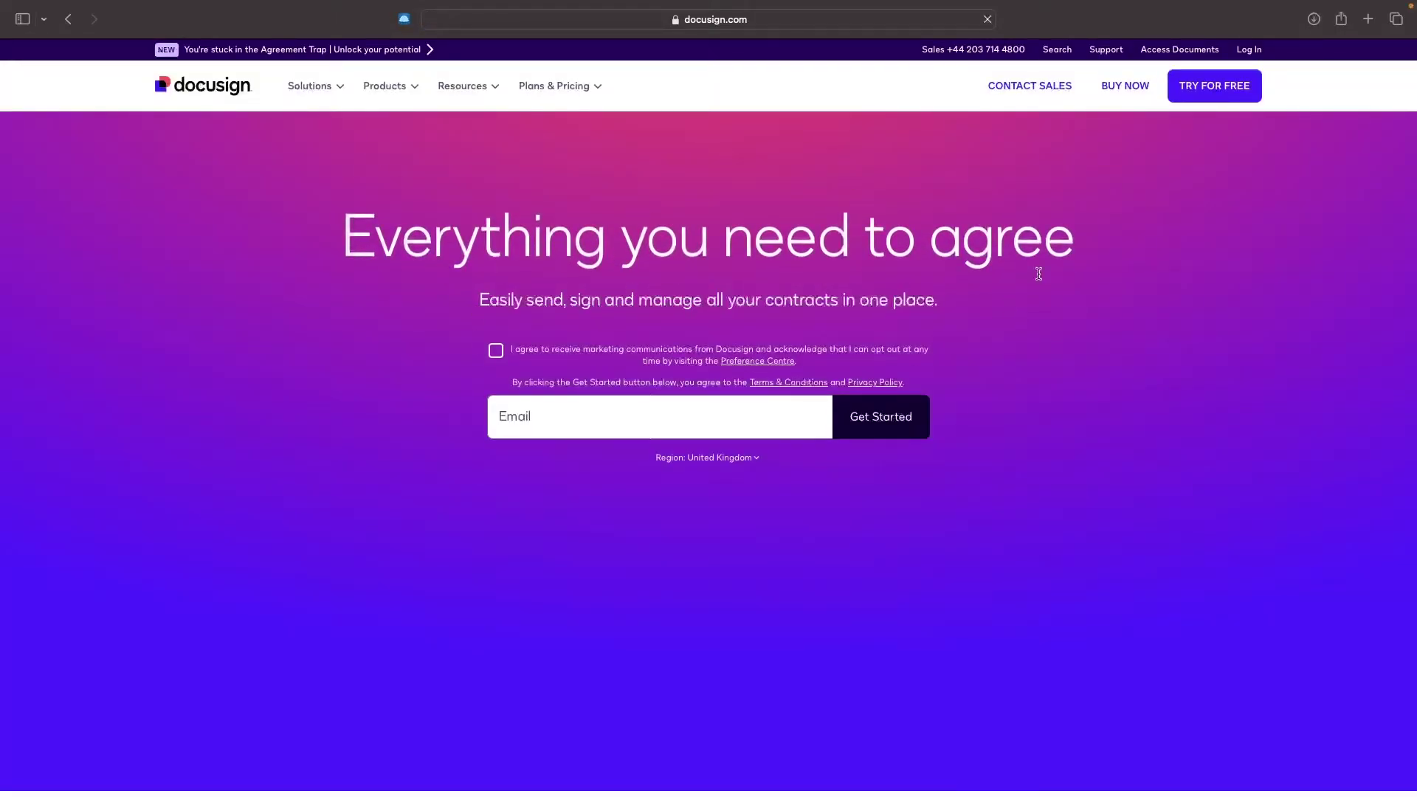
# Step: Start the 30-day free trial with the account email, agreeing to receive marketing communications
pyautogui.click(1208, 91)
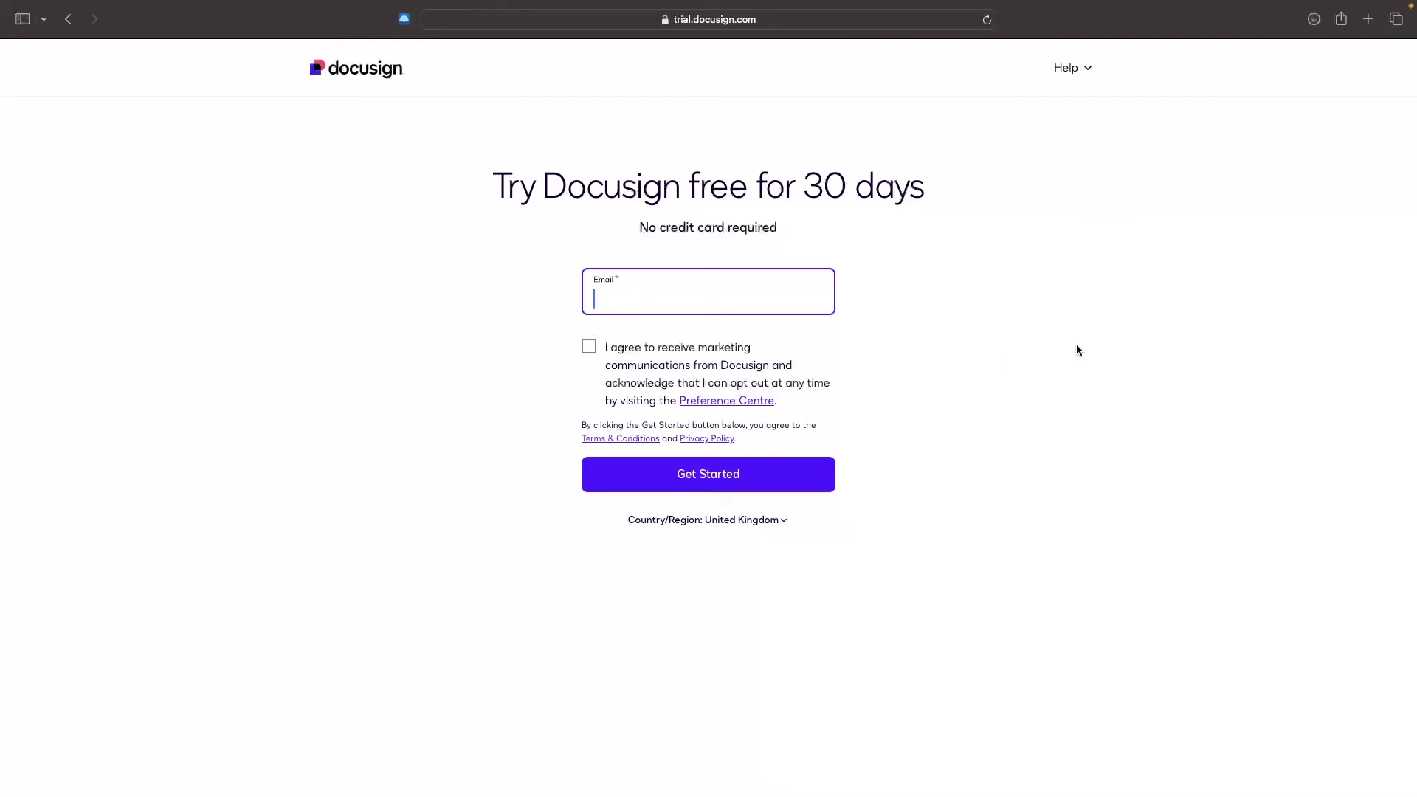
pyautogui.press('super+v')
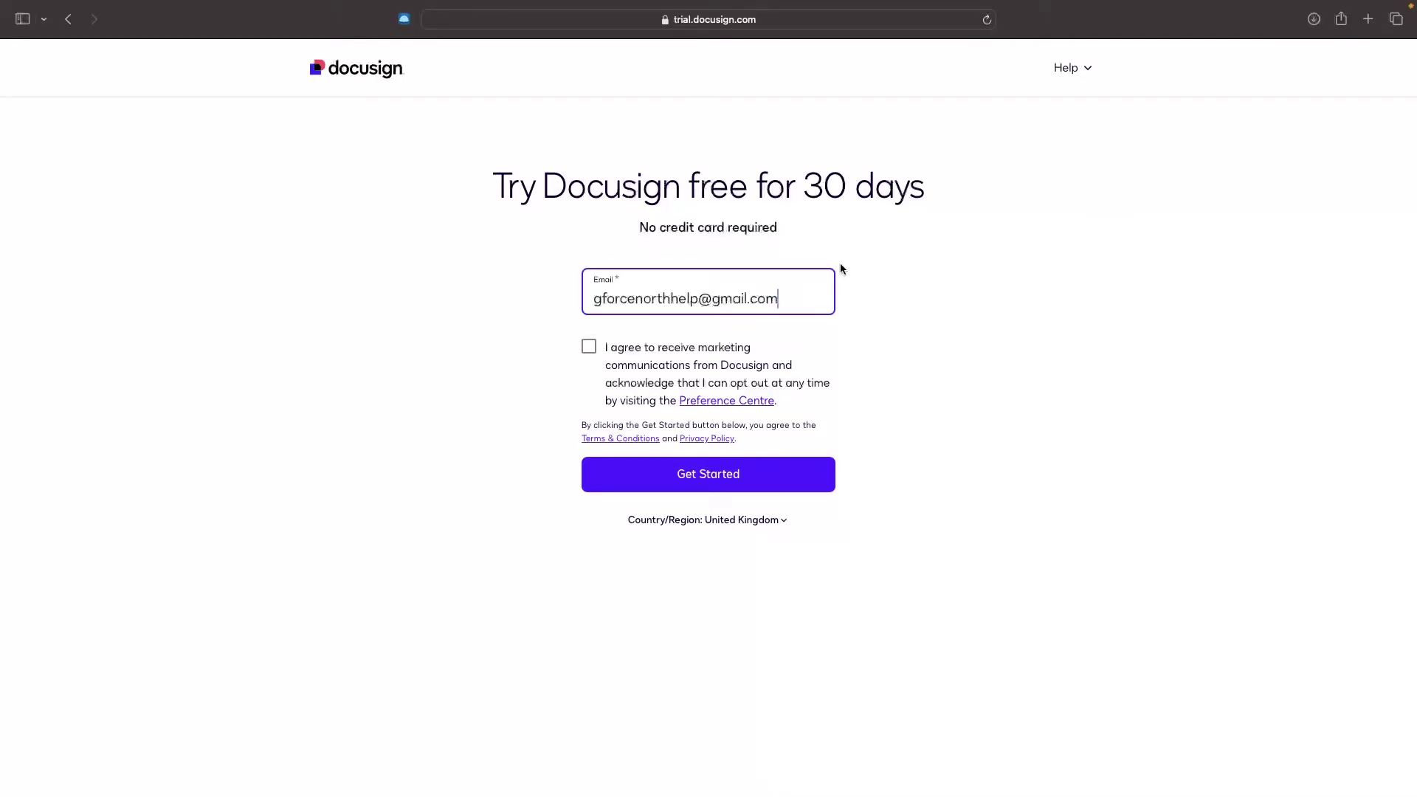
pyautogui.click(689, 353)
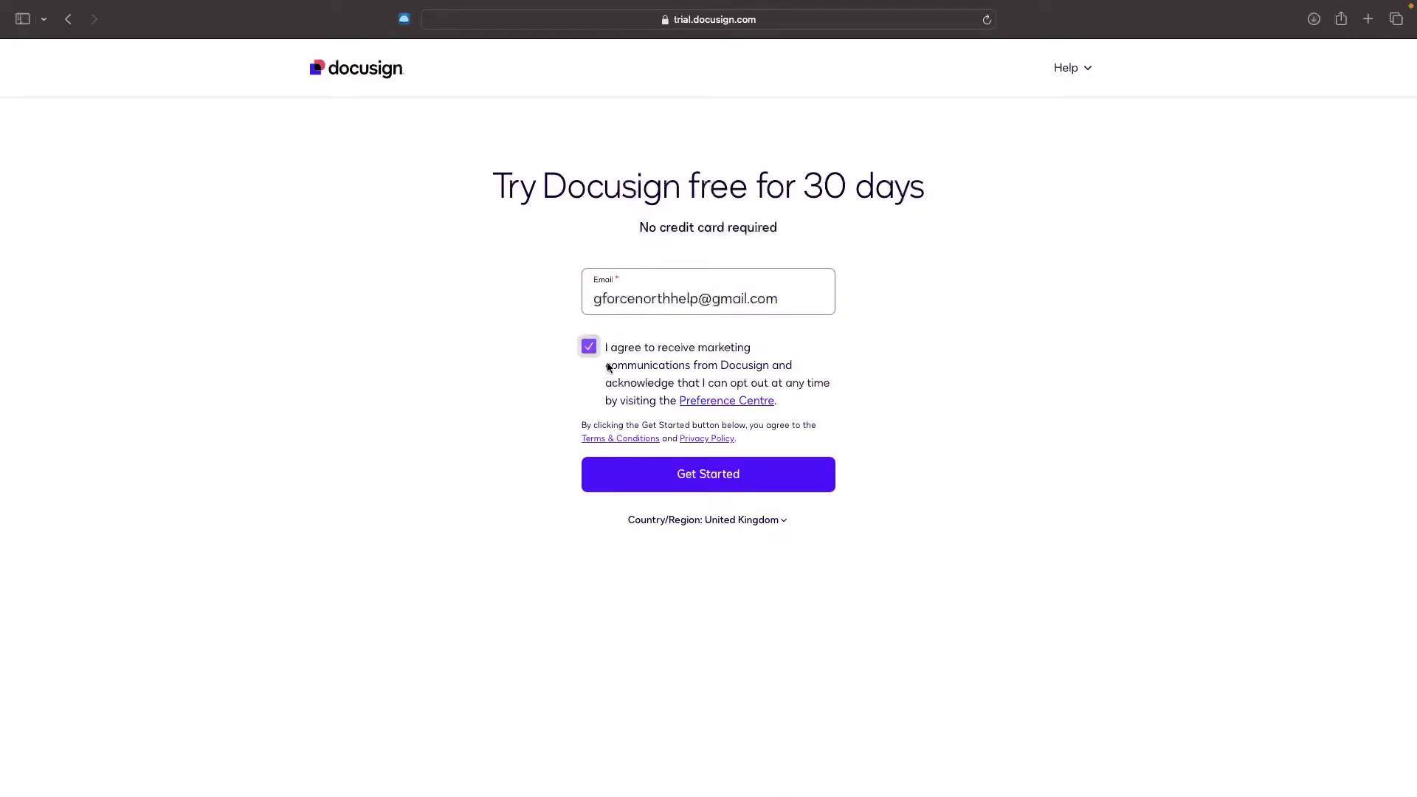
pyautogui.click(693, 480)
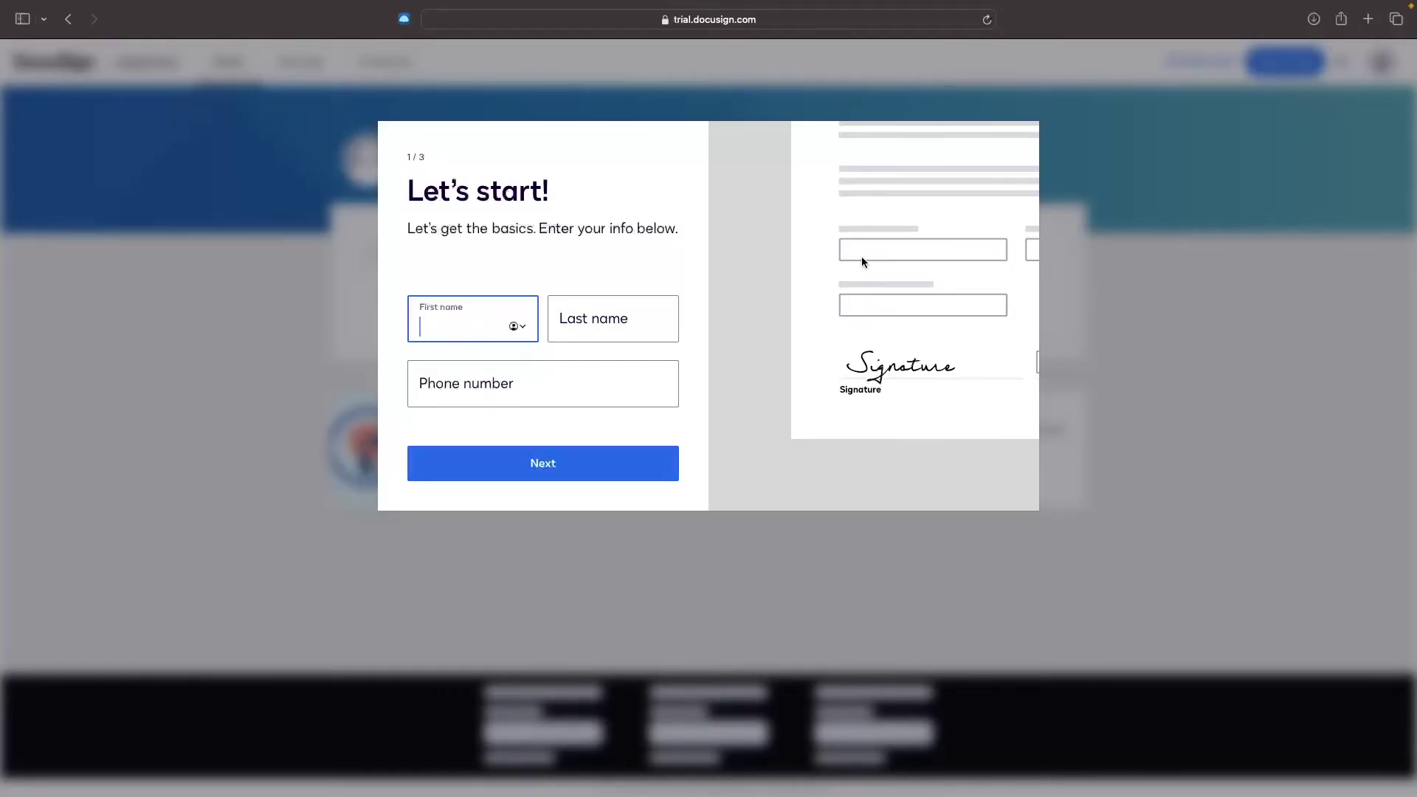
# Step: Submit the account holder's first name, last name and phone number for the trial
pyautogui.click(547, 473)
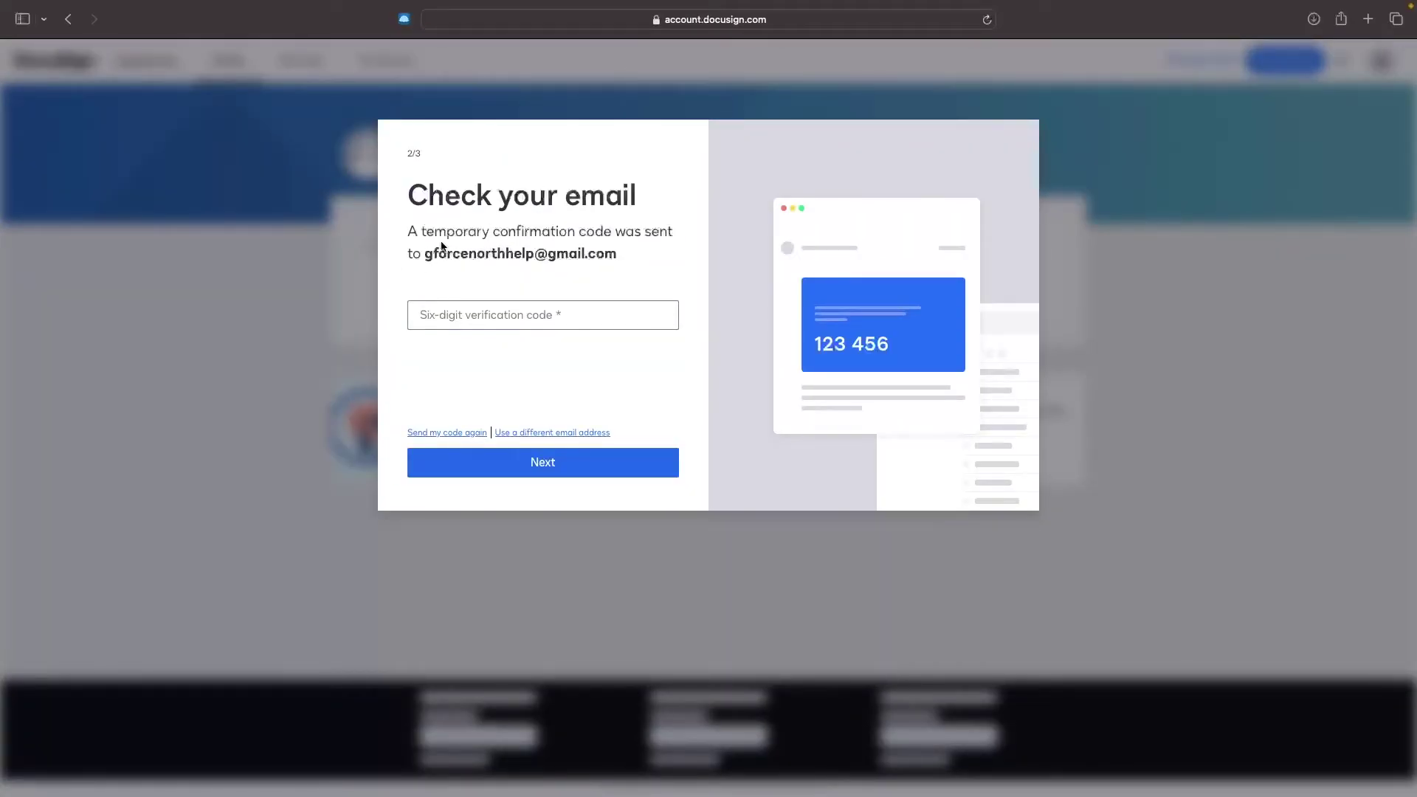
pyautogui.moveTo(428, 256); pyautogui.dragTo(624, 255)
pyautogui.click(638, 257)
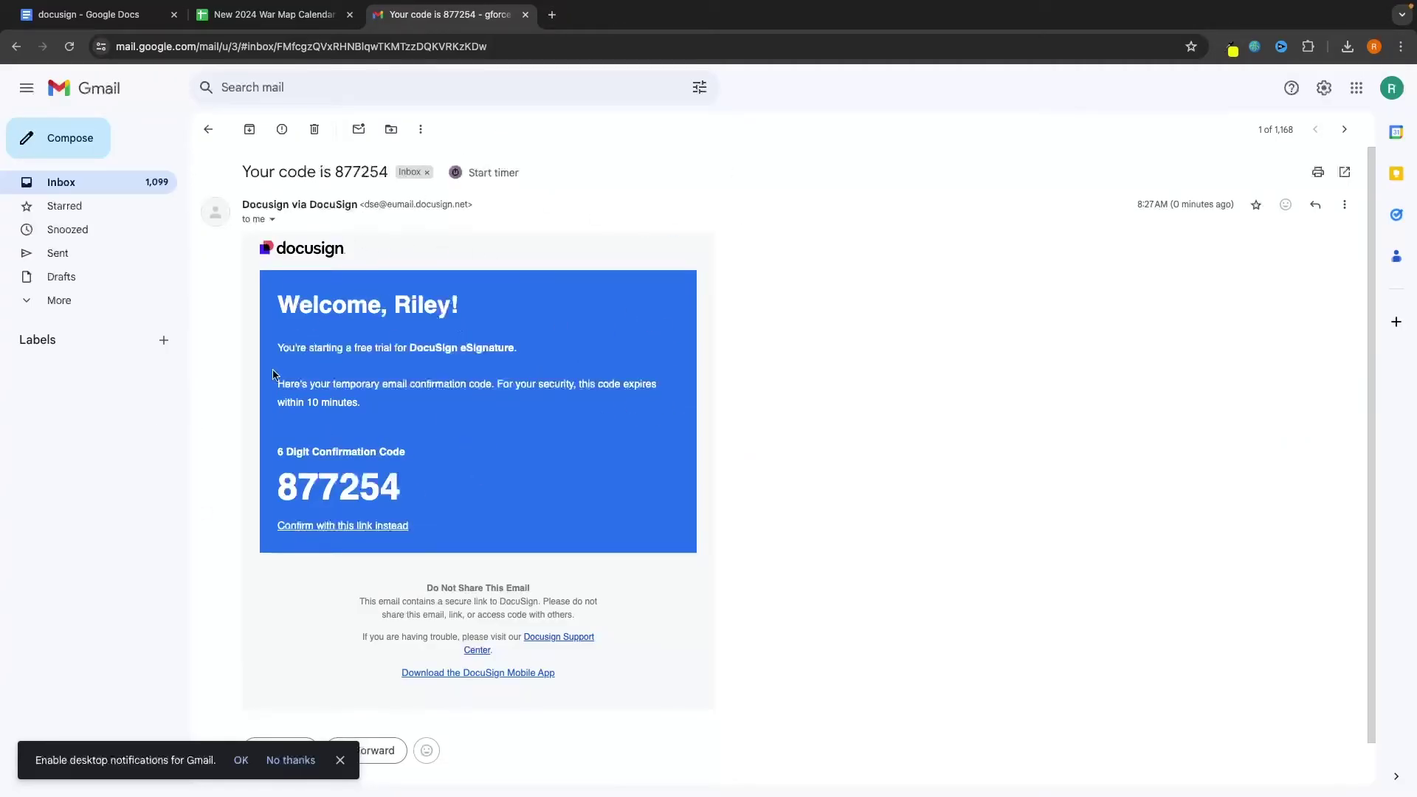
# Step: Switch to Gmail and copy the confirmation code from the Docusign email
pyautogui.moveTo(269, 452); pyautogui.dragTo(450, 454)
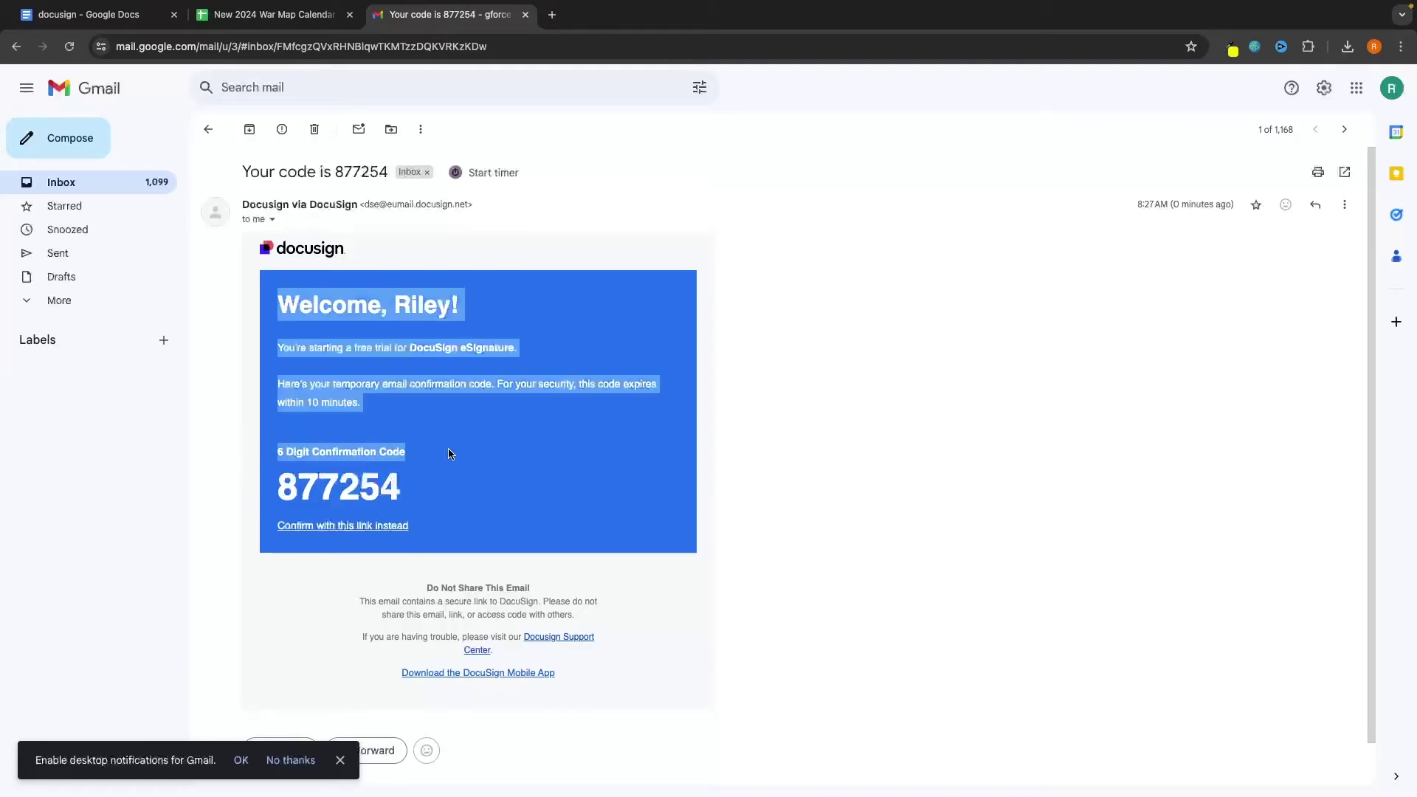
pyautogui.click(453, 453)
pyautogui.moveTo(279, 478)
pyautogui.mouseDown()
pyautogui.moveTo(406, 485)
pyautogui.moveTo(288, 483)
pyautogui.mouseUp()
pyautogui.press('super+c')
pyautogui.click(408, 485)
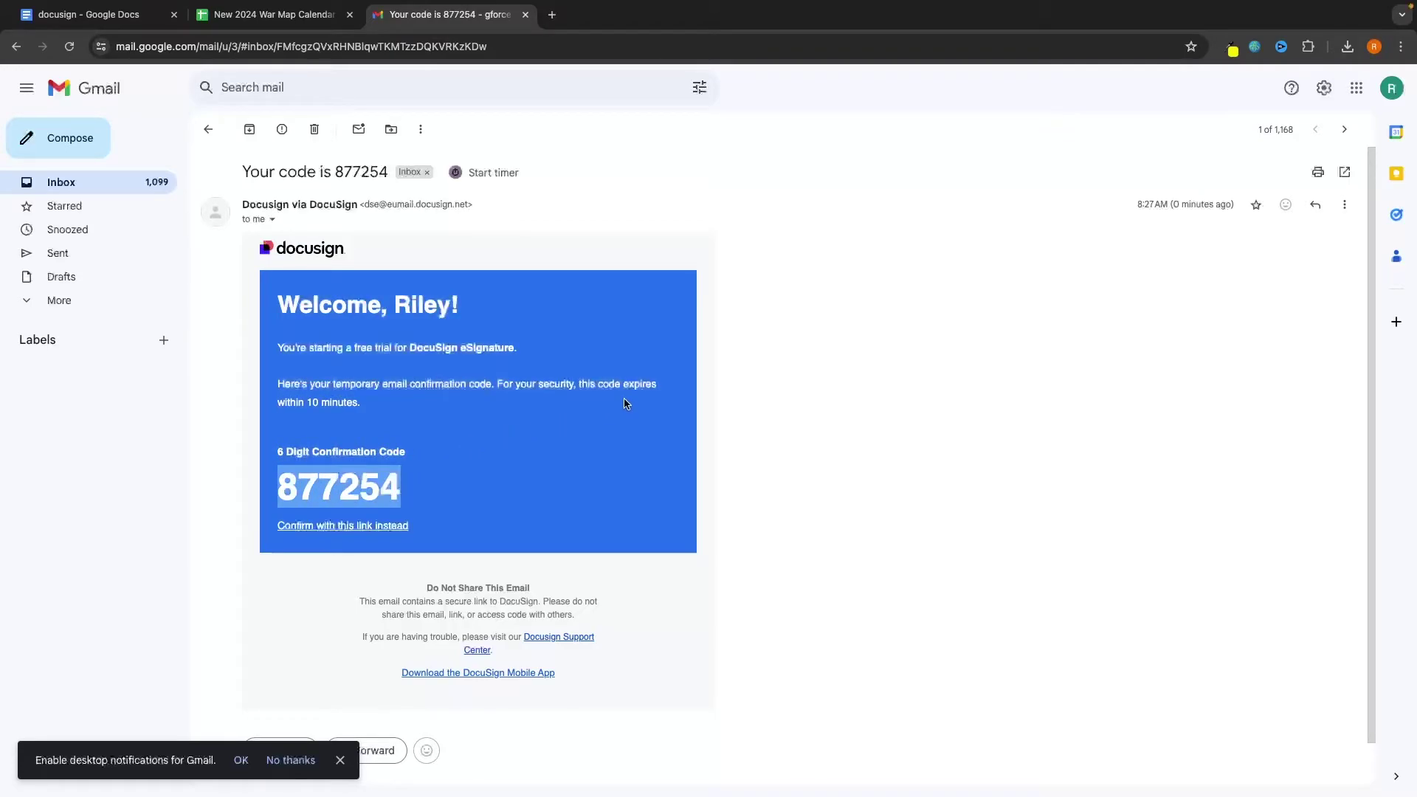
# Step: Return to the Docusign sign-up, enter the copied verification code and submit it
pyautogui.hotkey('ctrl', 'Right')
pyautogui.click(538, 313)
pyautogui.press('super+v')
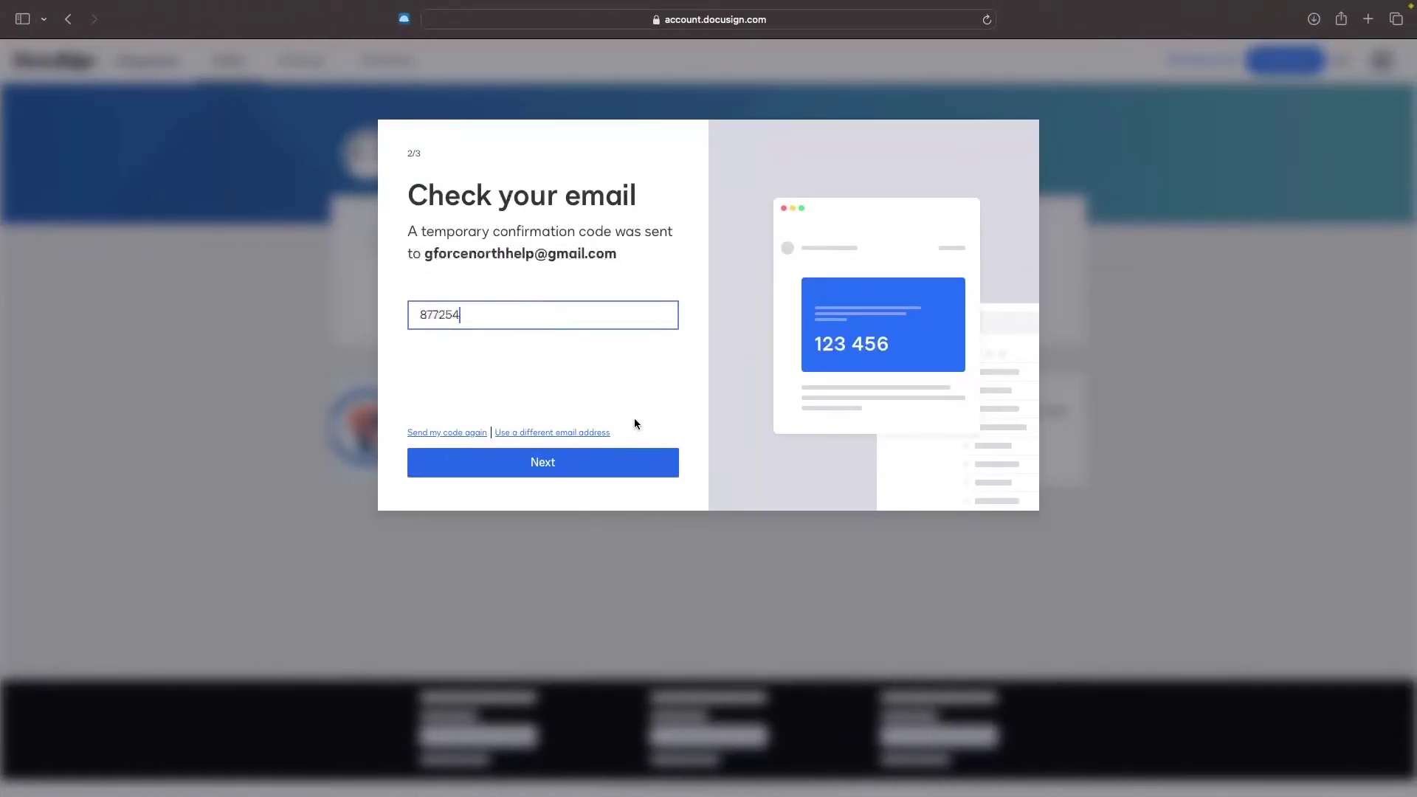
pyautogui.click(547, 475)
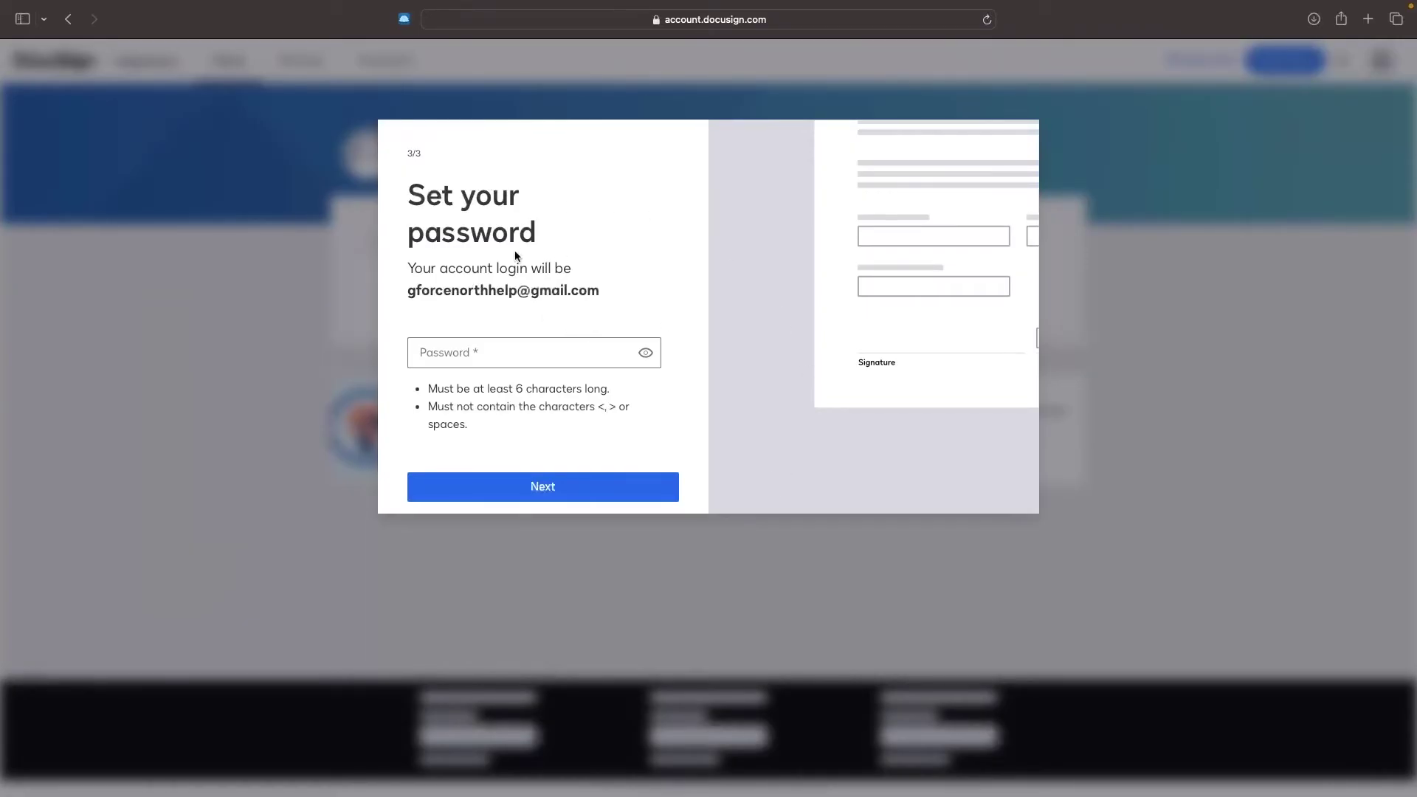
# Step: Enter the account password, submit it and dismiss the browser's prompt
pyautogui.click(443, 351)
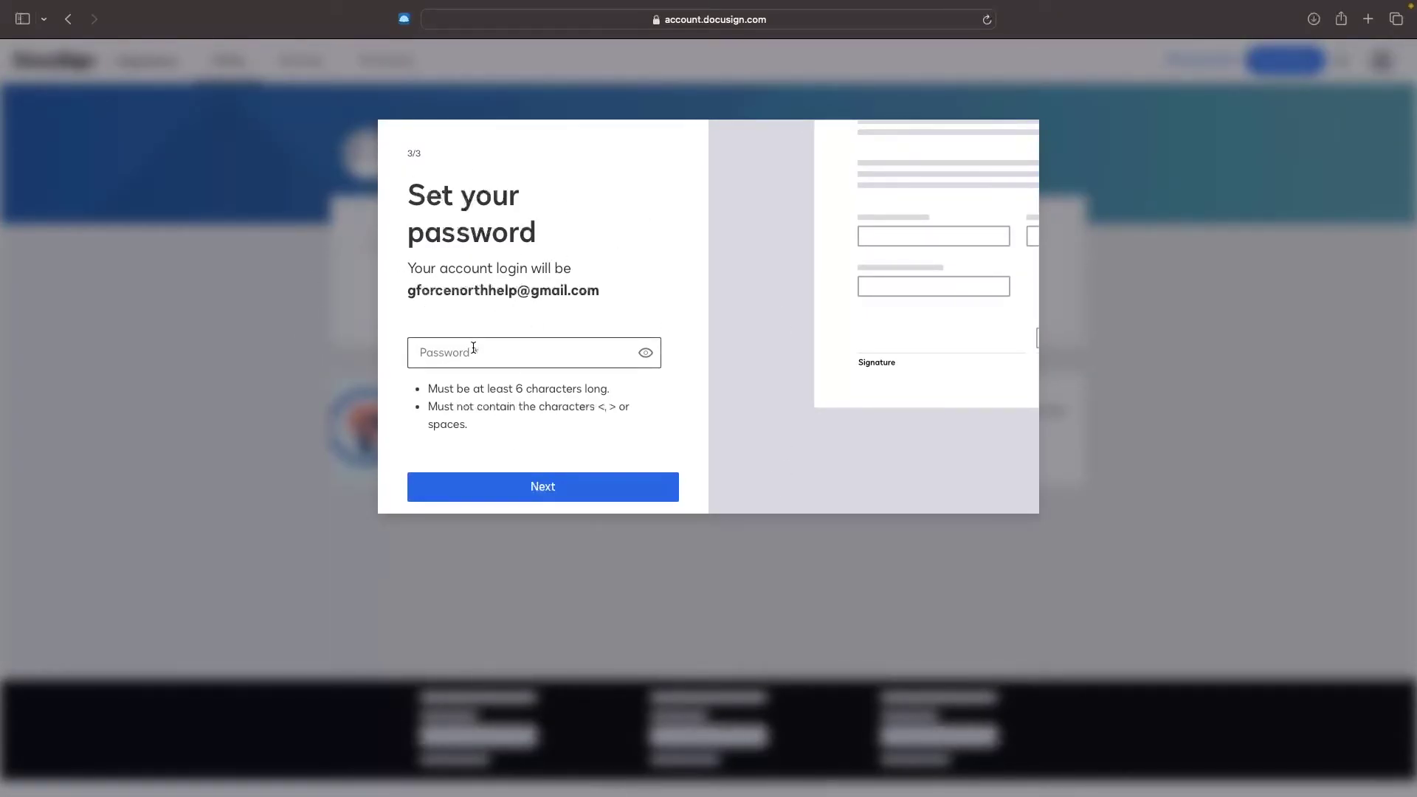
pyautogui.press('super+v')
pyautogui.click(627, 484)
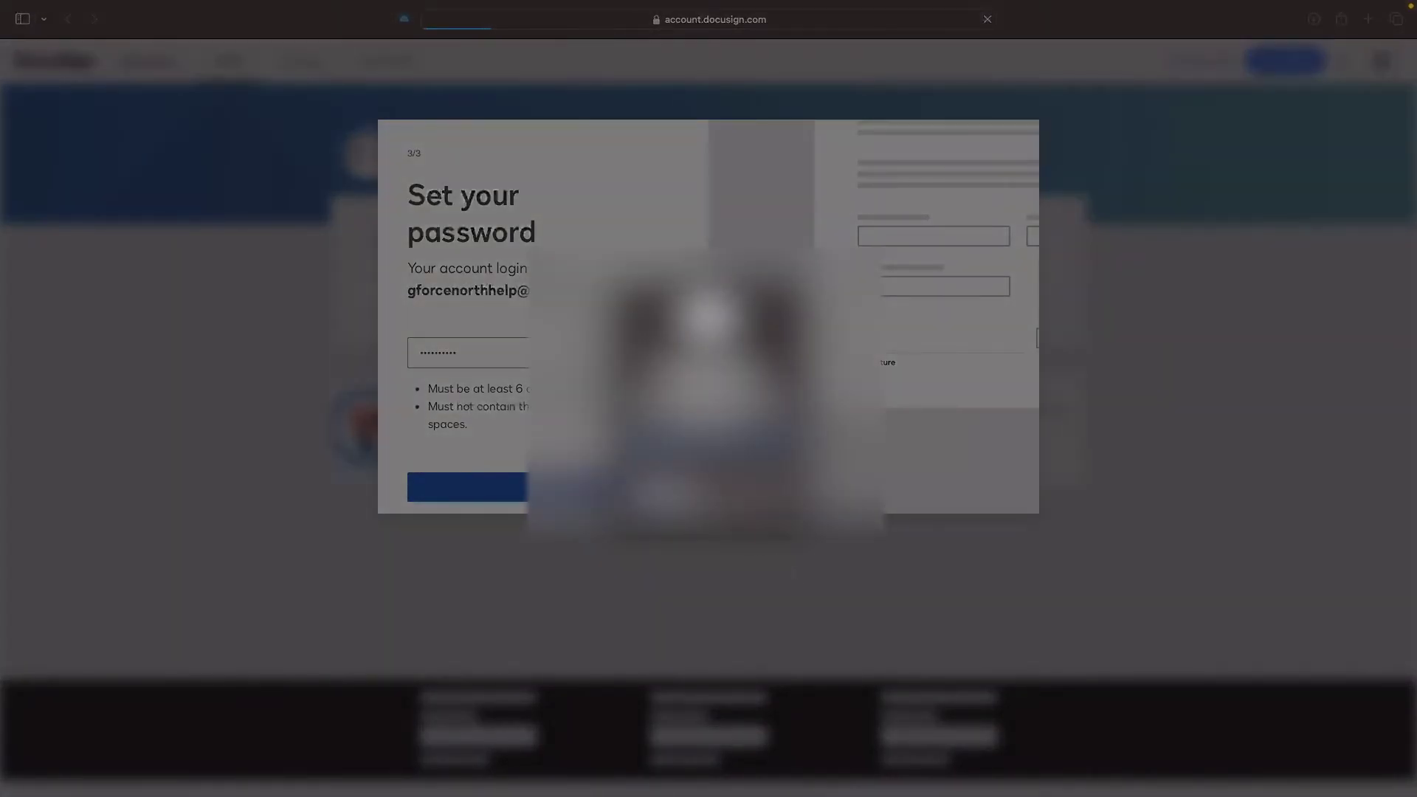
pyautogui.click(769, 553)
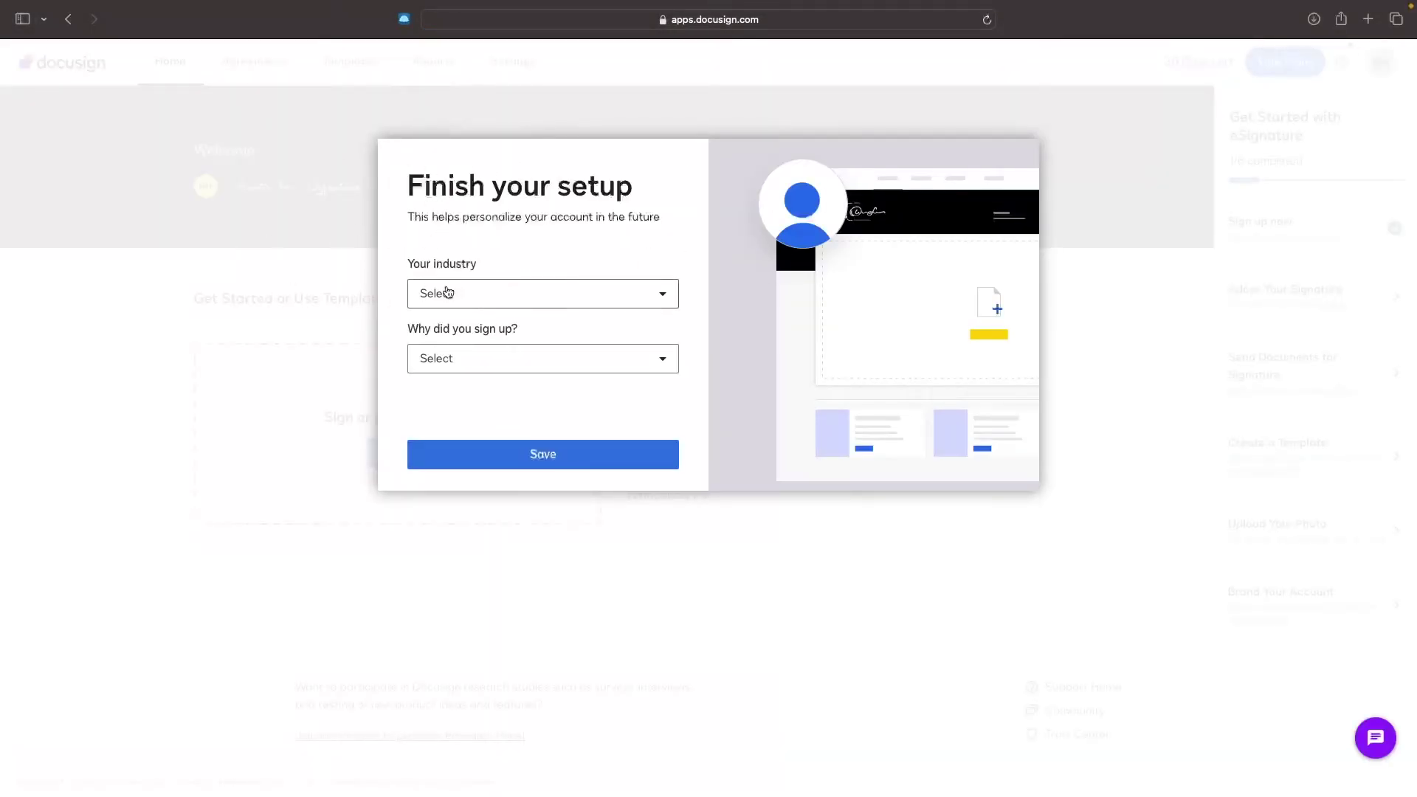
# Step: Save the setup with industry Education and reason "I want to send a document for signature.", skipping the team invitation and sending trial
pyautogui.click(481, 292)
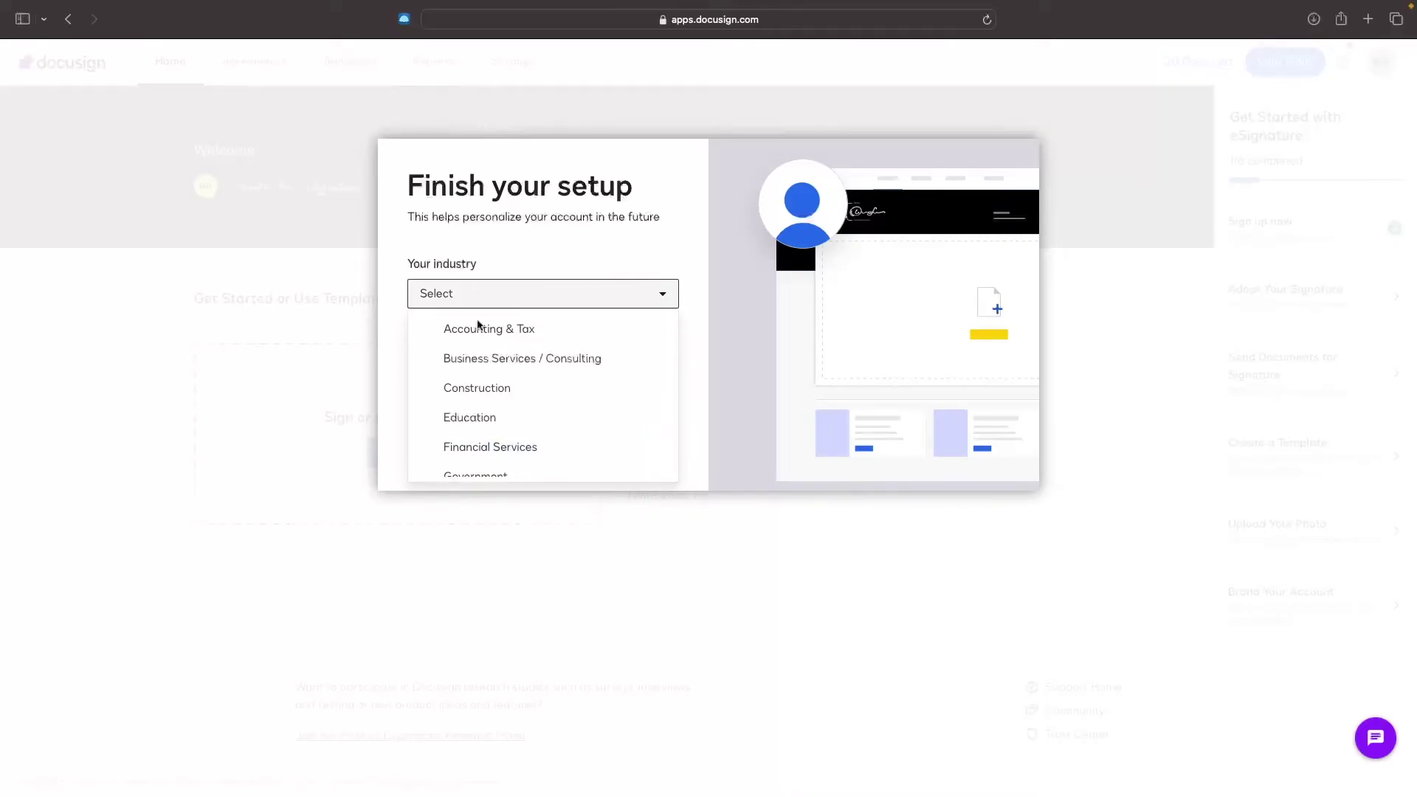
pyautogui.scroll(-1, 485, 347)
pyautogui.click(489, 375)
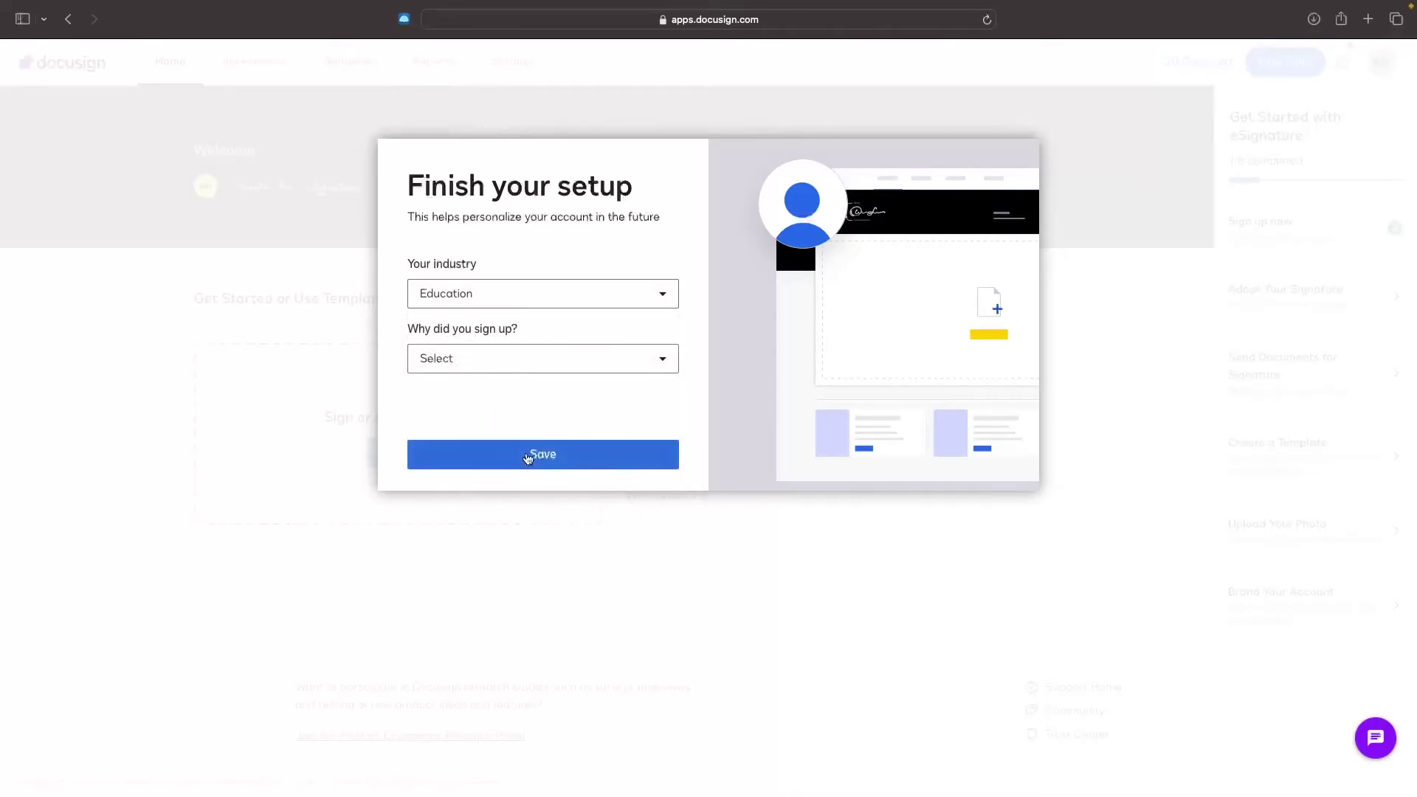
pyautogui.click(501, 368)
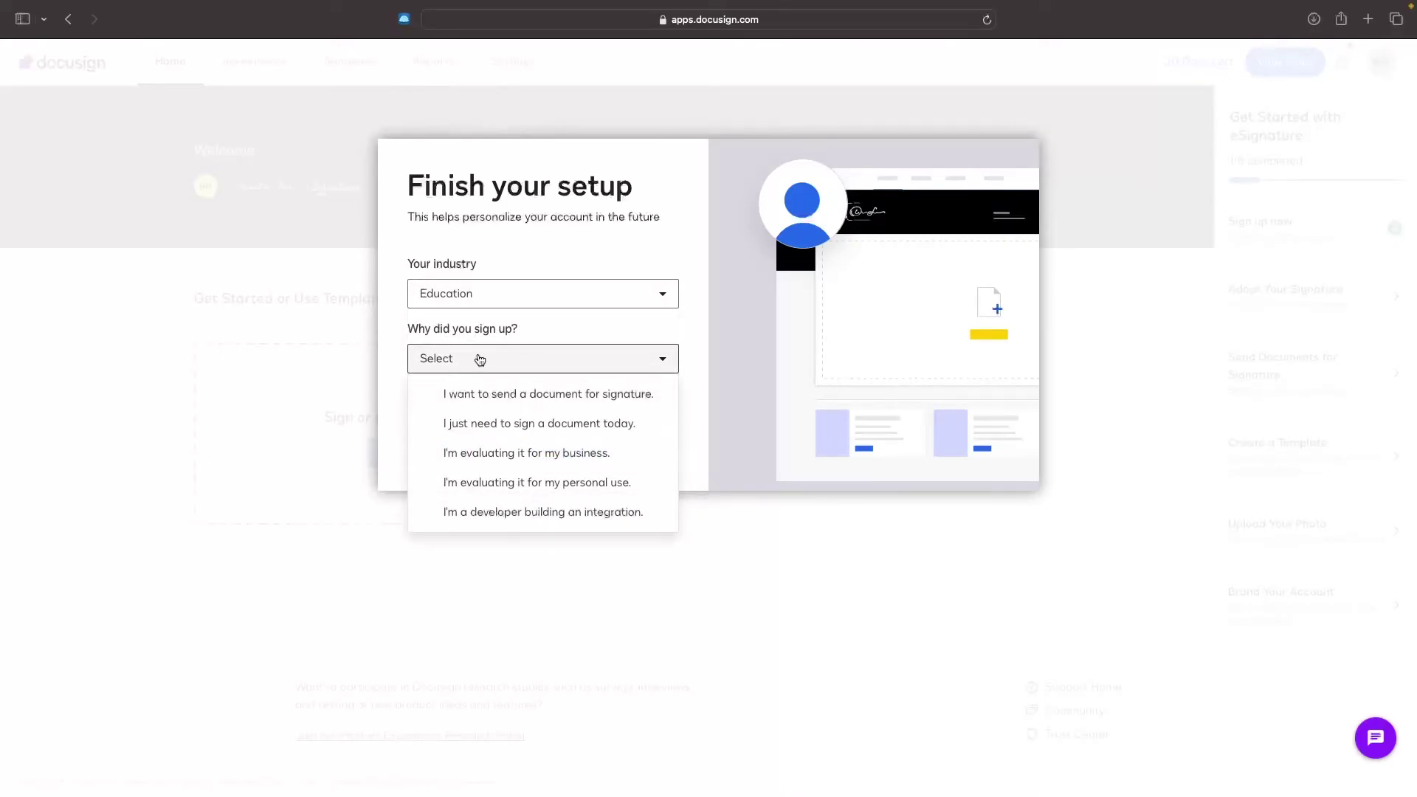
pyautogui.click(482, 392)
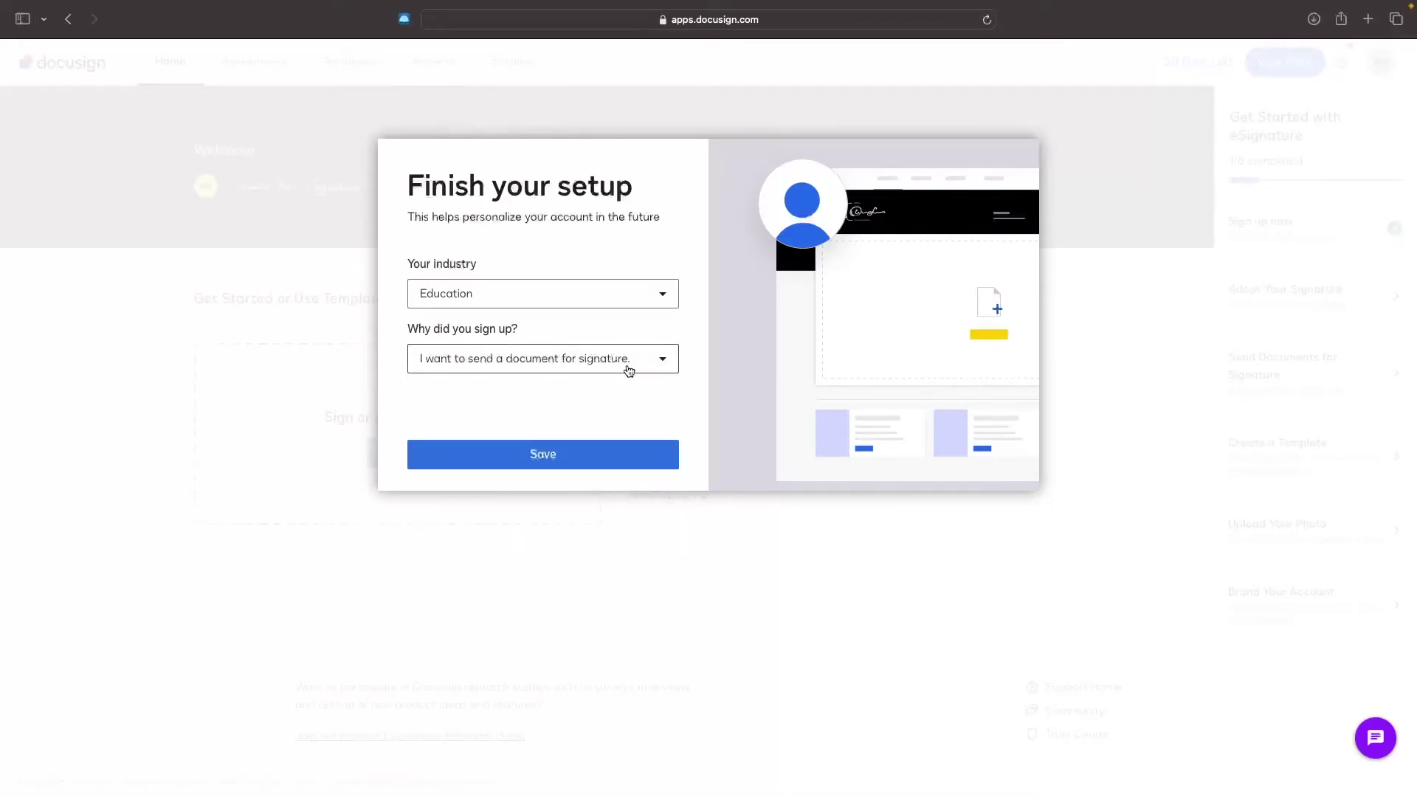
pyautogui.click(527, 444)
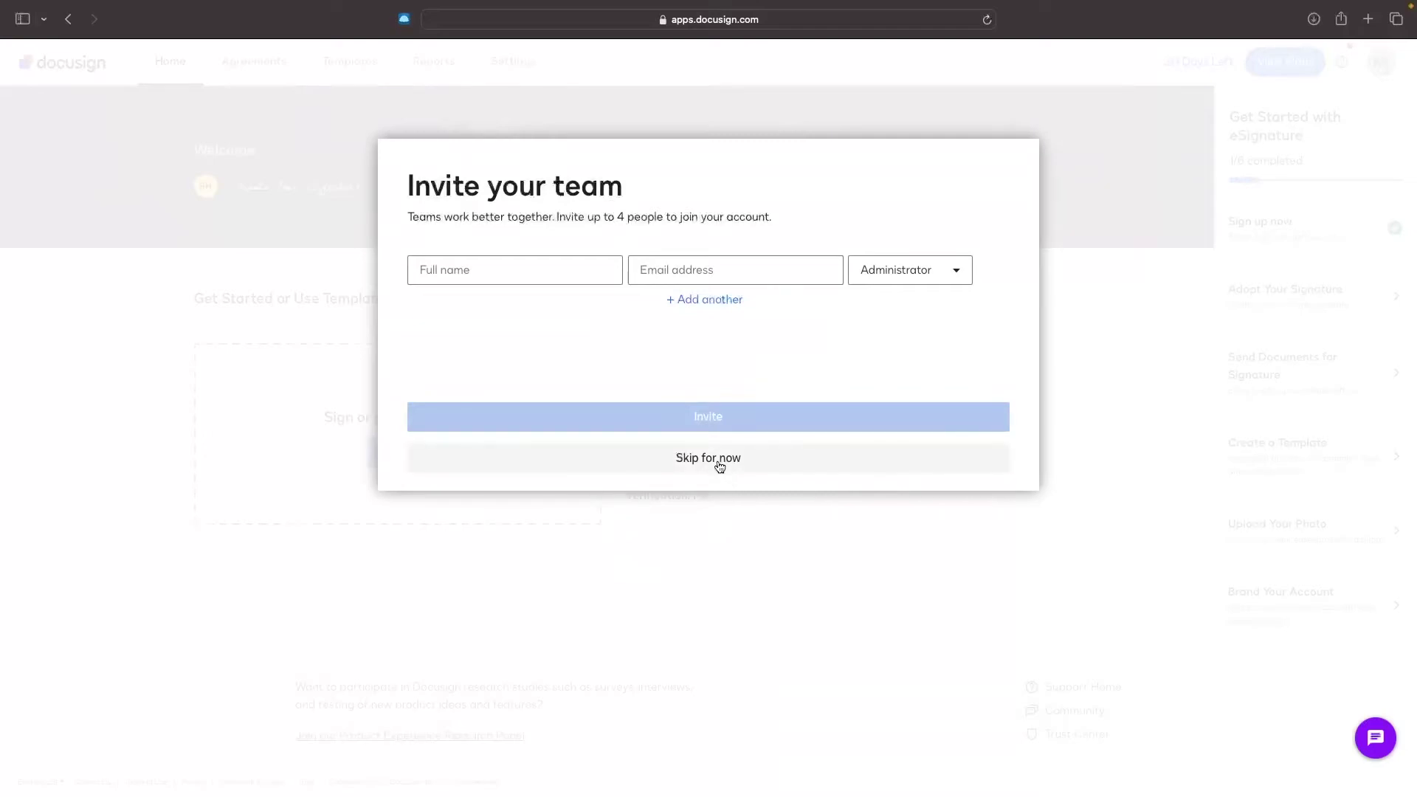
pyautogui.click(719, 465)
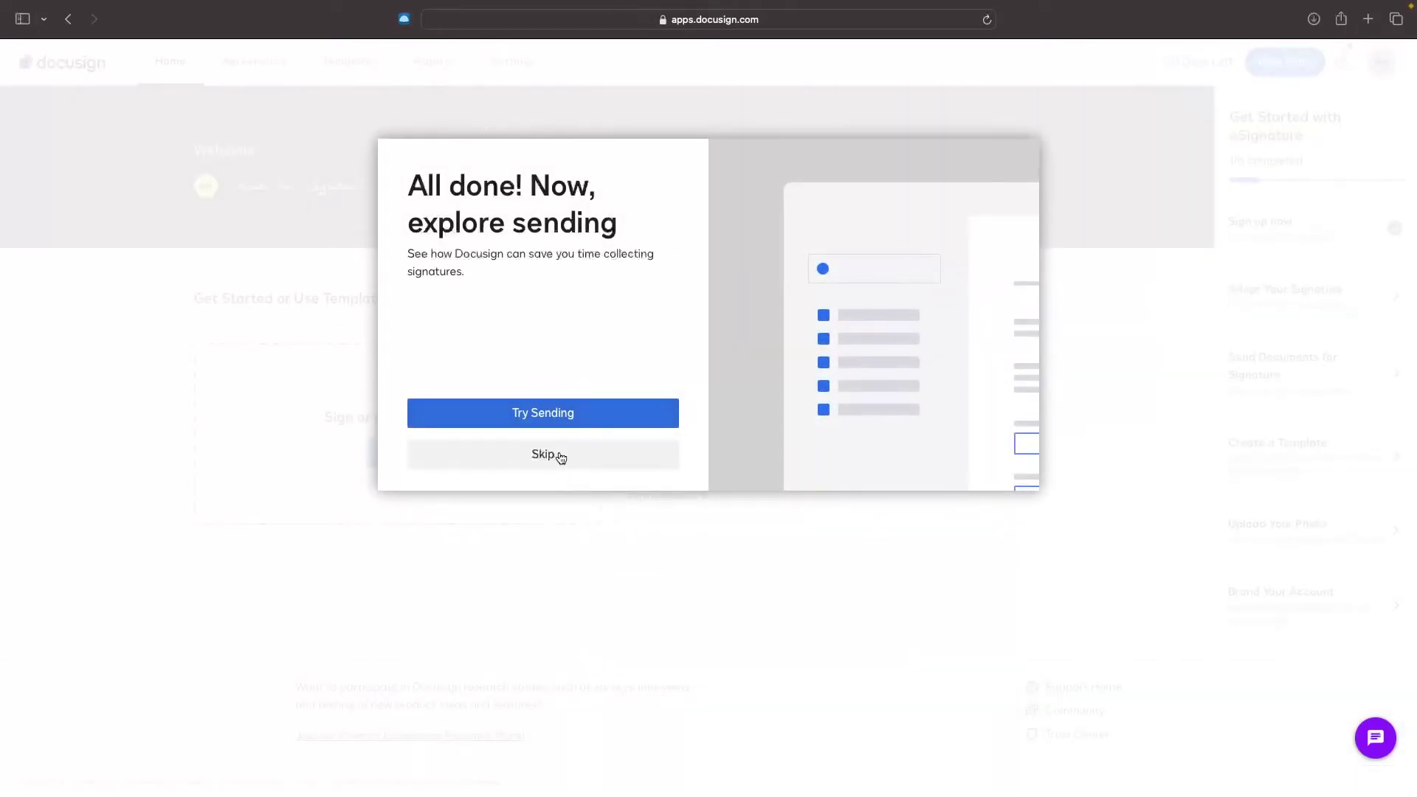
pyautogui.click(561, 457)
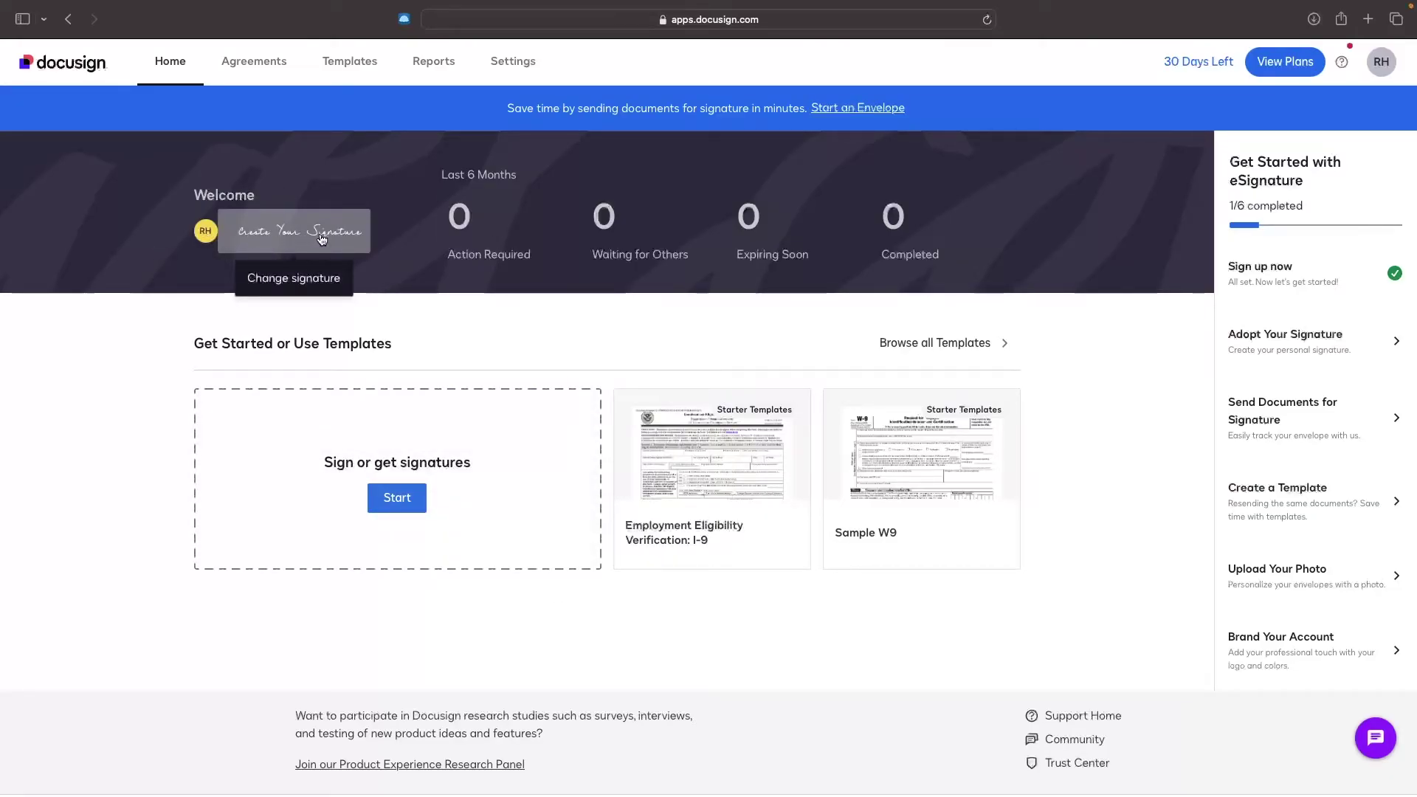
# Step: Open the signature creator from the home page and examine its preset styles and drawing option
pyautogui.click(253, 238)
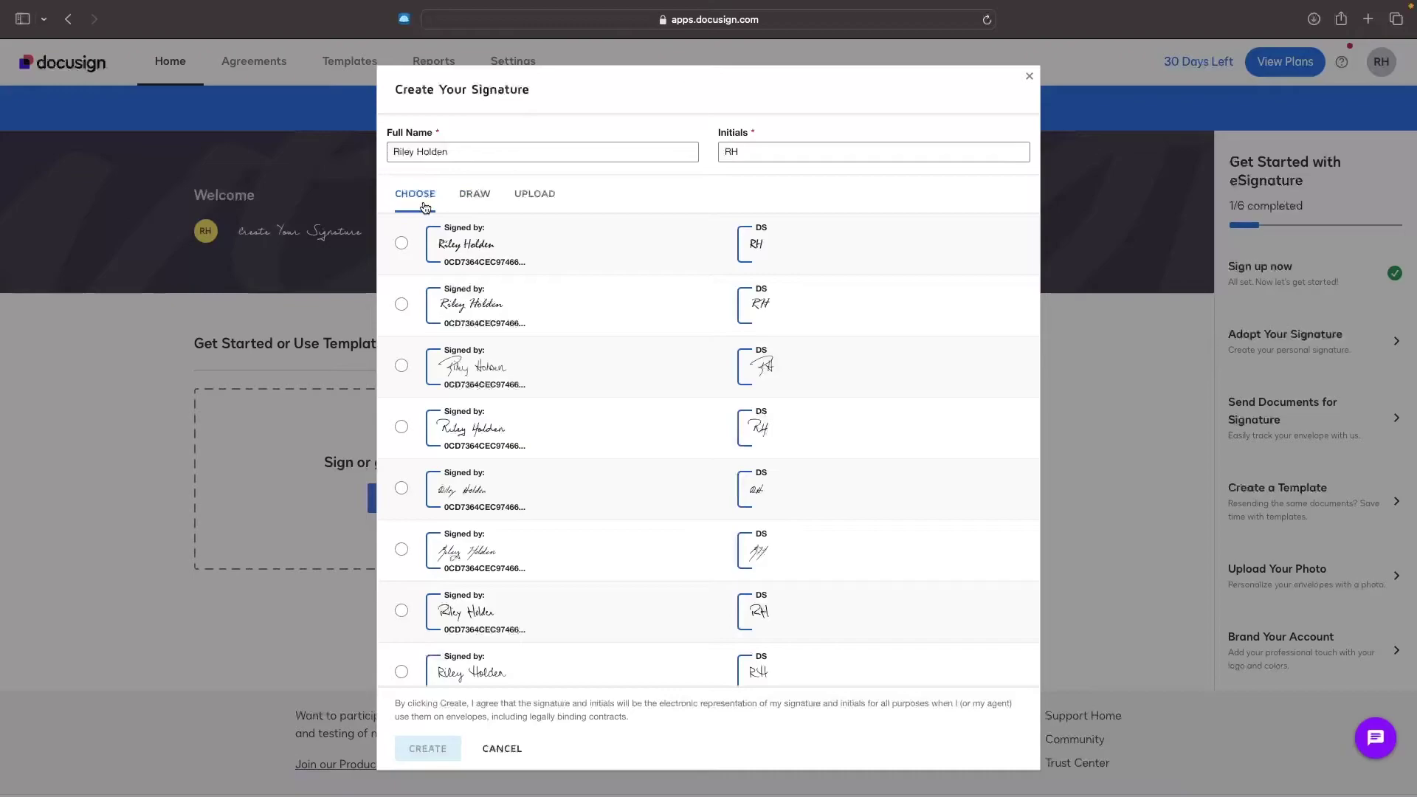
pyautogui.scroll(-5, 539, 297)
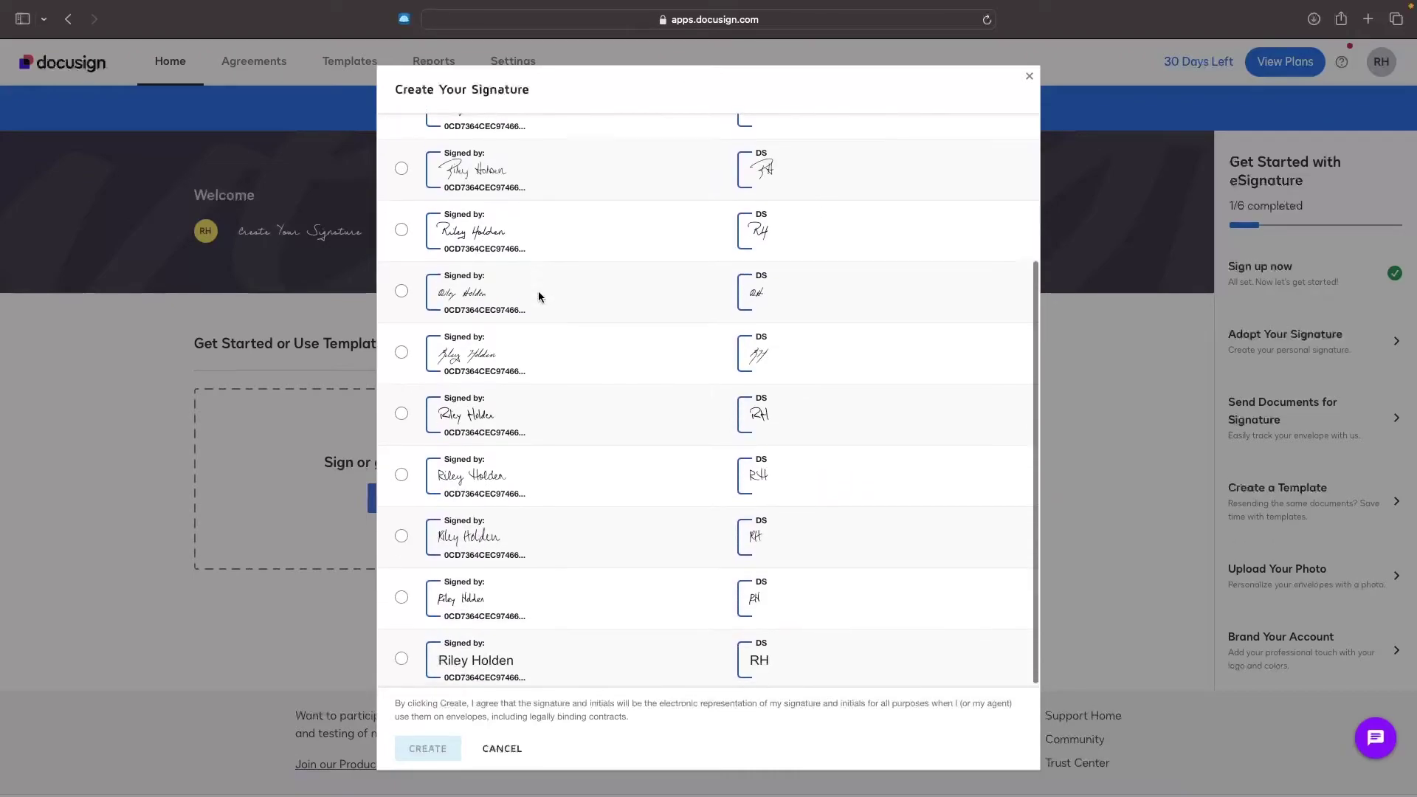
pyautogui.scroll(5, 539, 297)
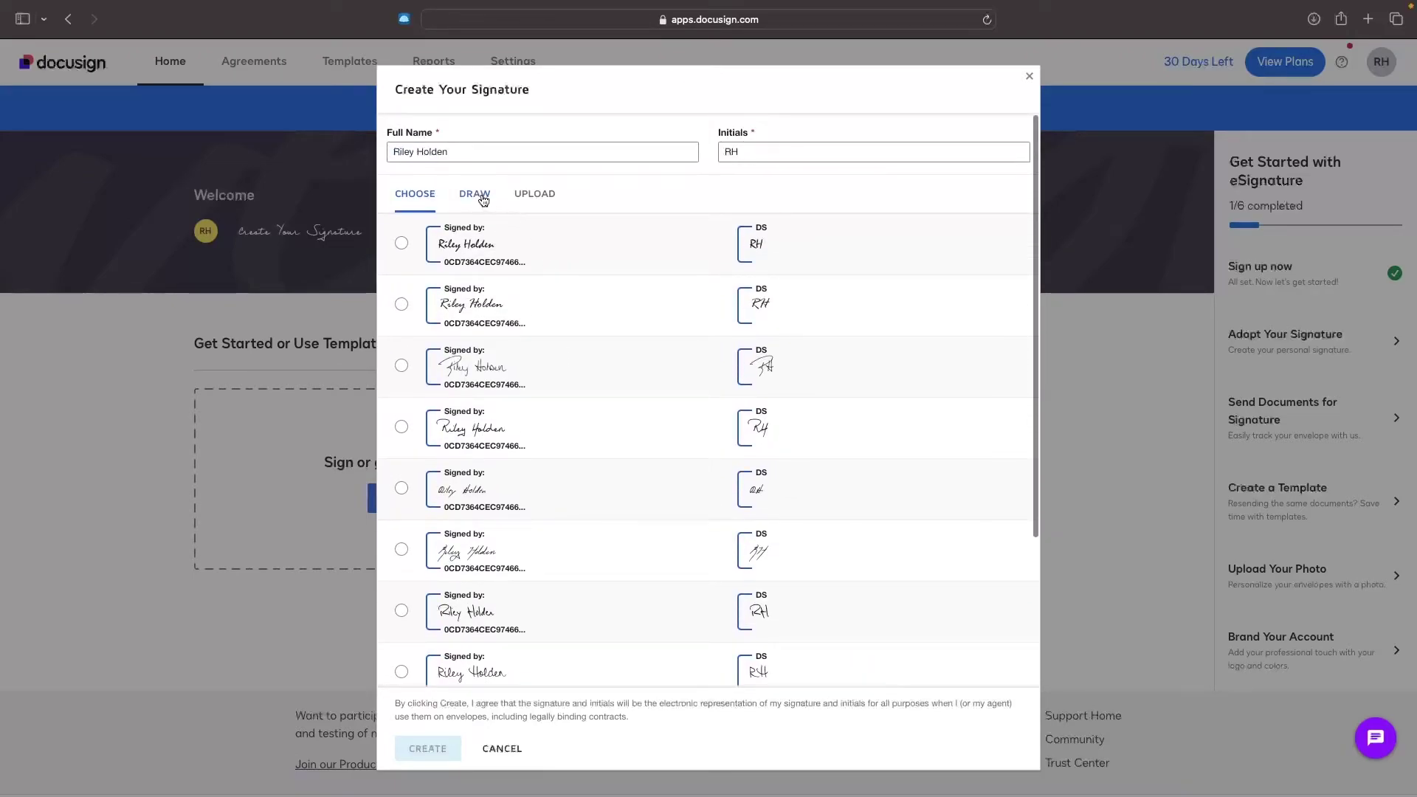
pyautogui.click(482, 197)
pyautogui.moveTo(465, 271)
pyautogui.mouseDown()
pyautogui.moveTo(551, 251)
pyautogui.moveTo(645, 280)
pyautogui.moveTo(774, 371)
pyautogui.mouseUp()
pyautogui.click(791, 240)
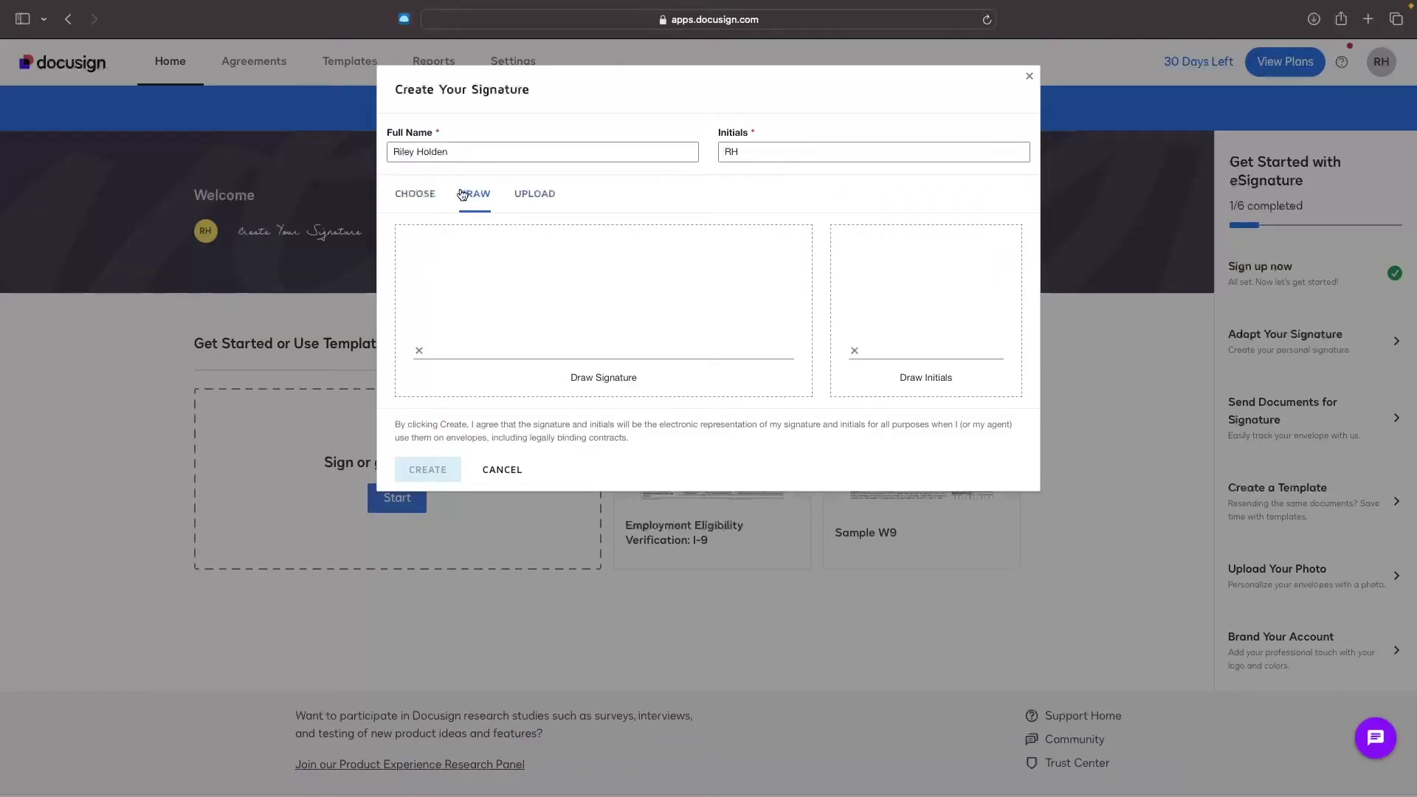
# Step: Create the signature and initials using the fourth preset style in the list
pyautogui.click(415, 193)
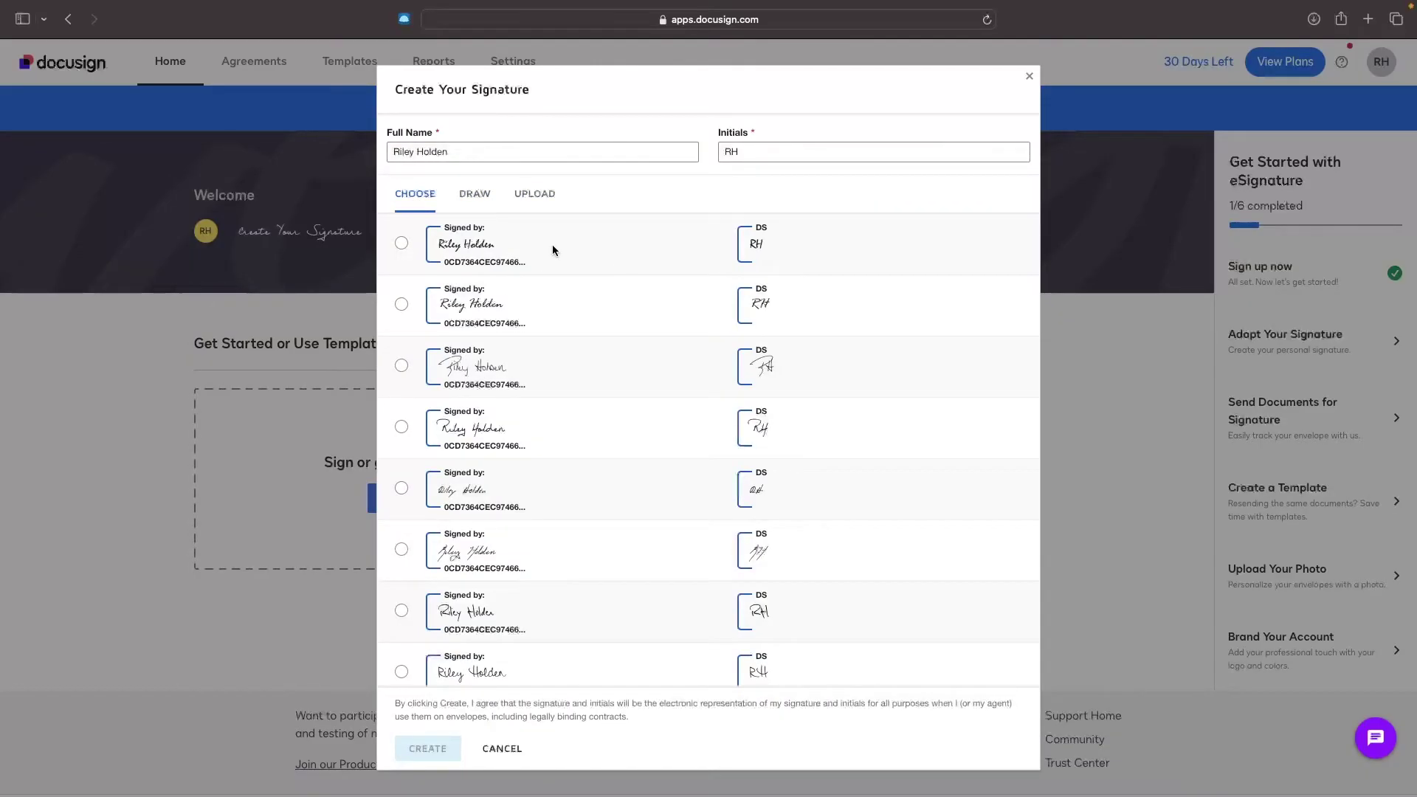
pyautogui.scroll(-3, 572, 302)
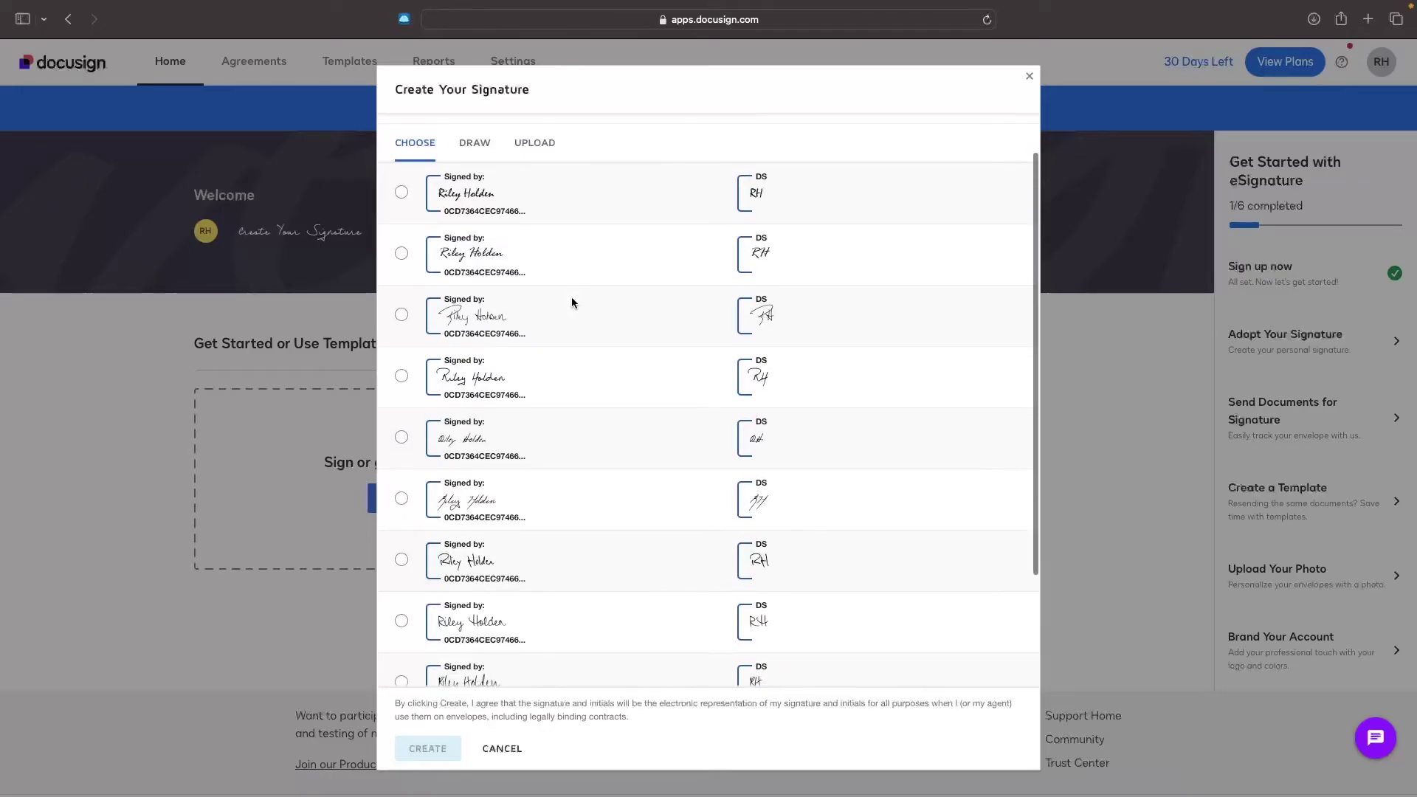
pyautogui.scroll(-1, 571, 296)
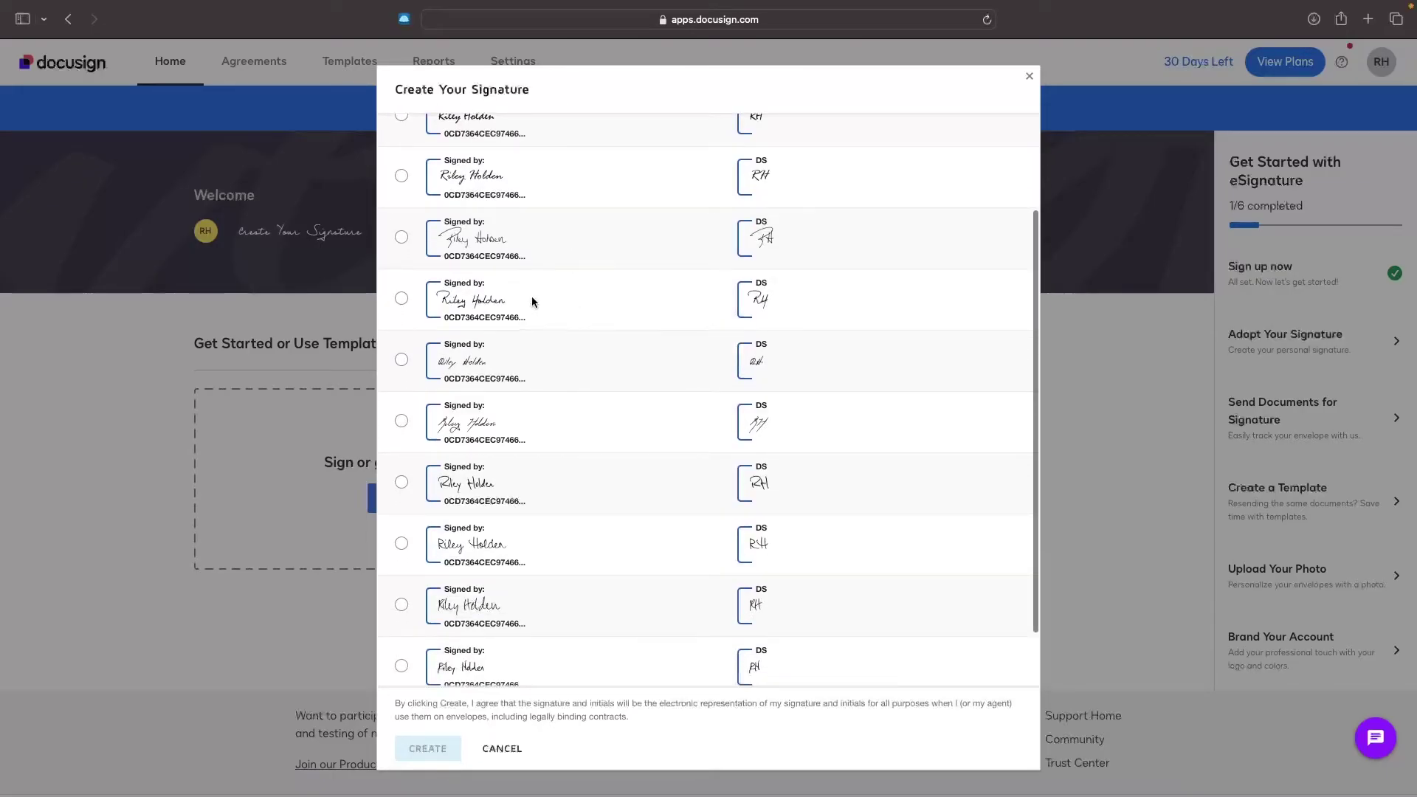
pyautogui.click(485, 297)
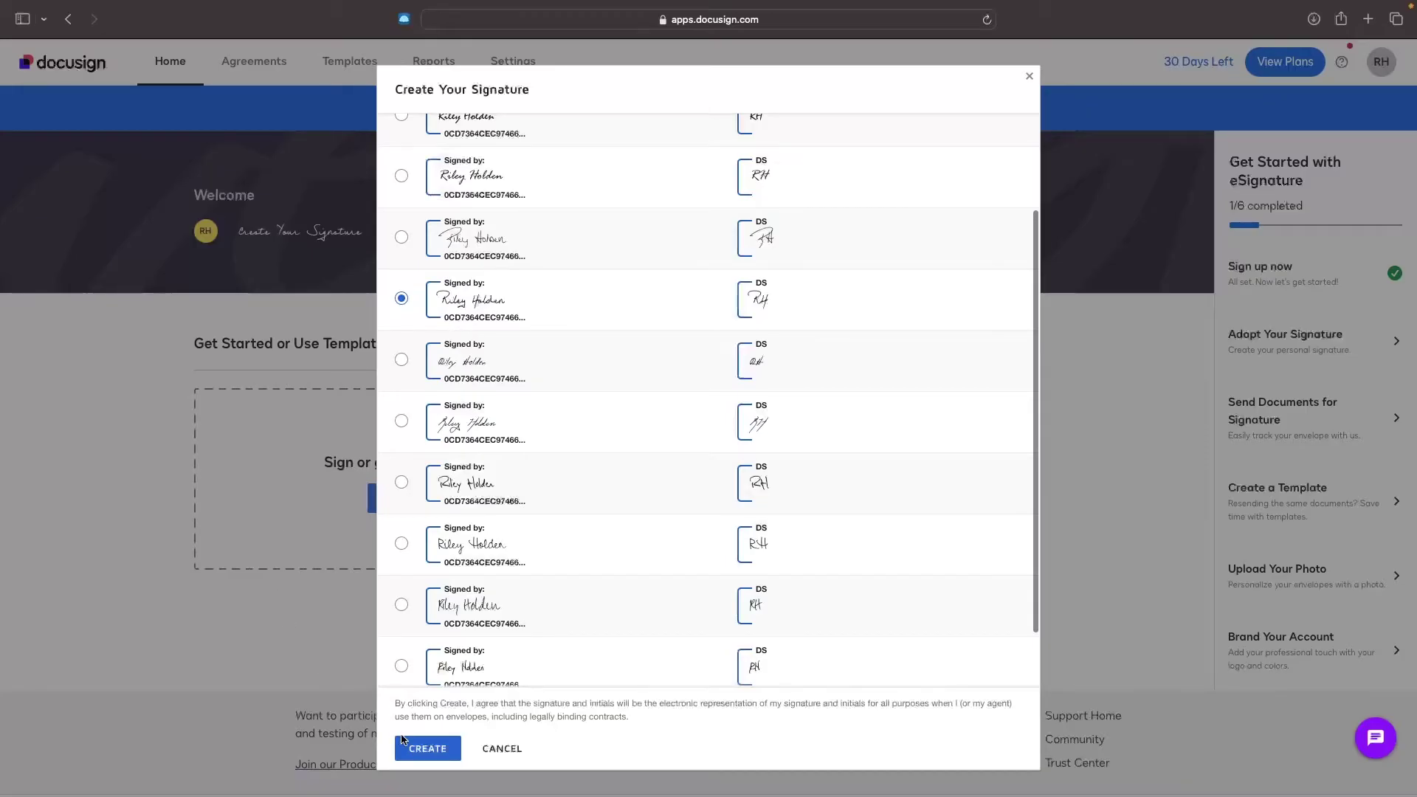
pyautogui.click(402, 739)
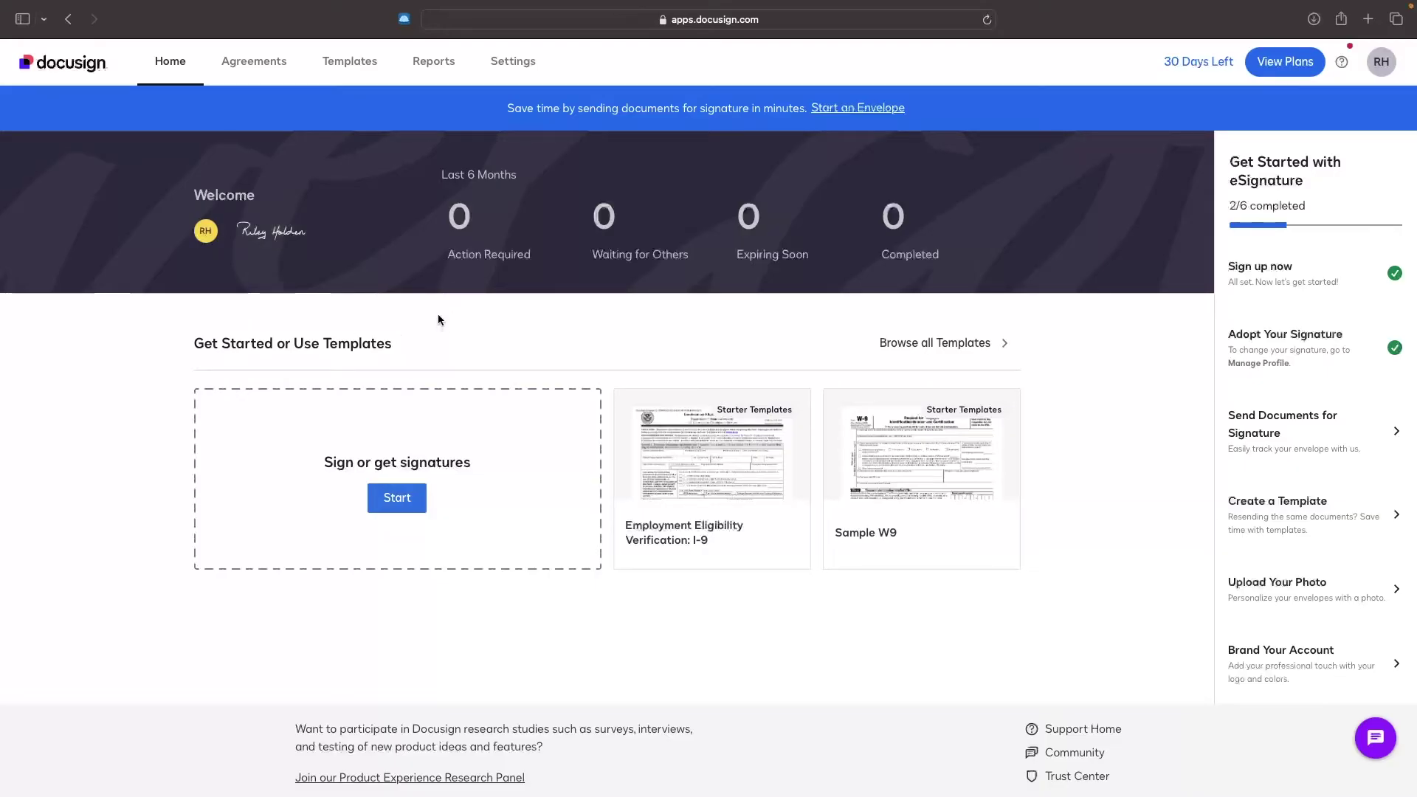
# Step: Open the profile photo uploader and close it without adding a photo
pyautogui.click(205, 231)
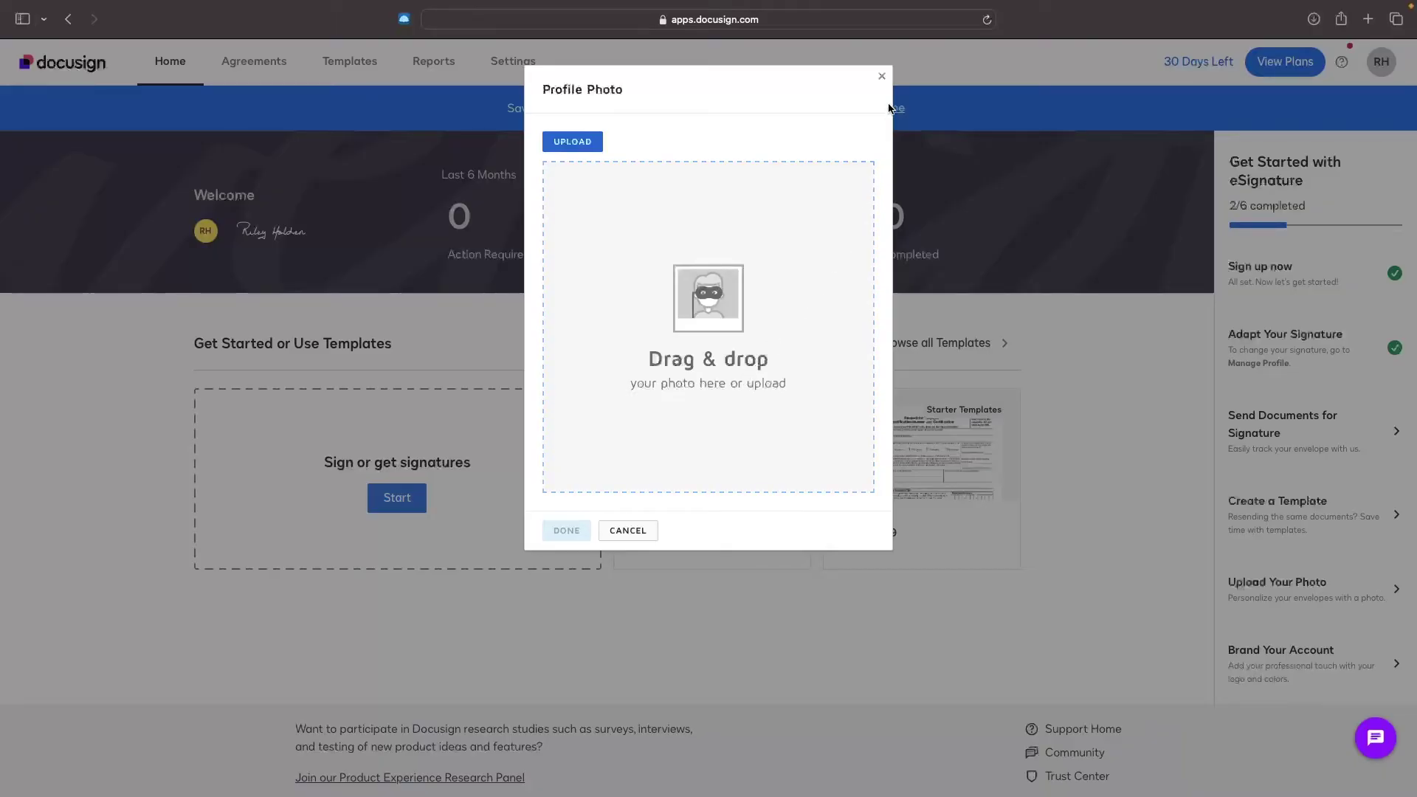
pyautogui.click(883, 77)
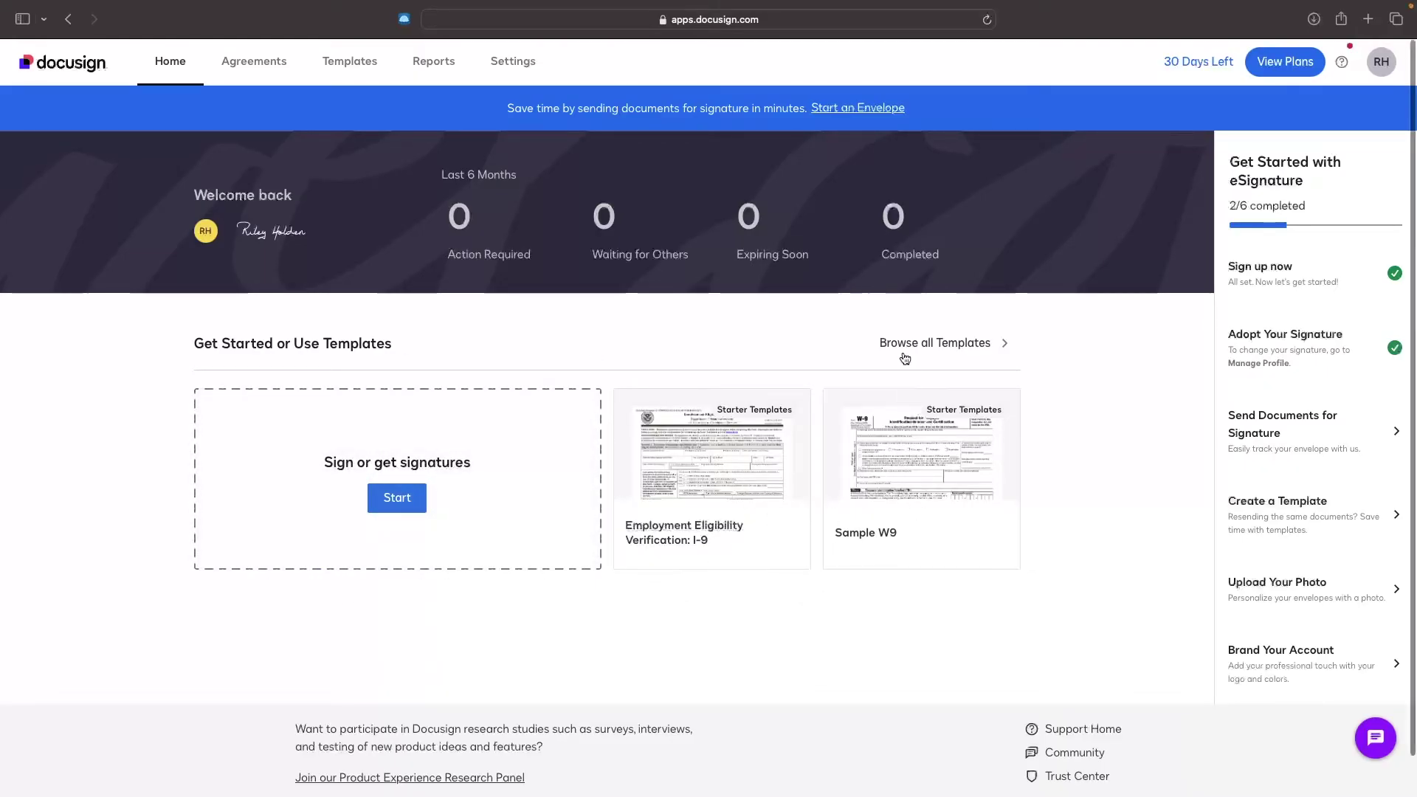
# Step: Browse all starter templates and examine the forms offered across categories, such as Sales Contract and W-9
pyautogui.click(936, 346)
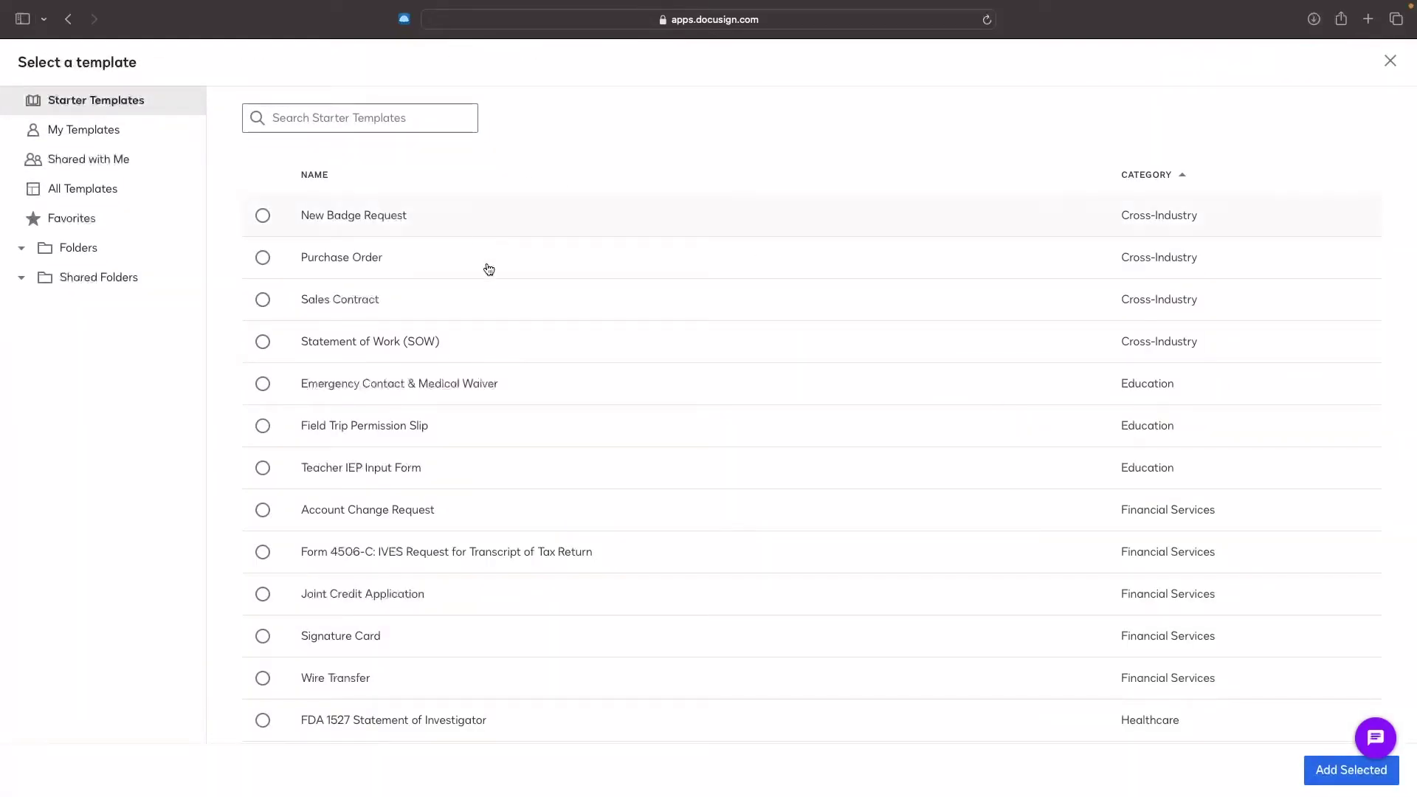
pyautogui.scroll(-10, 494, 326)
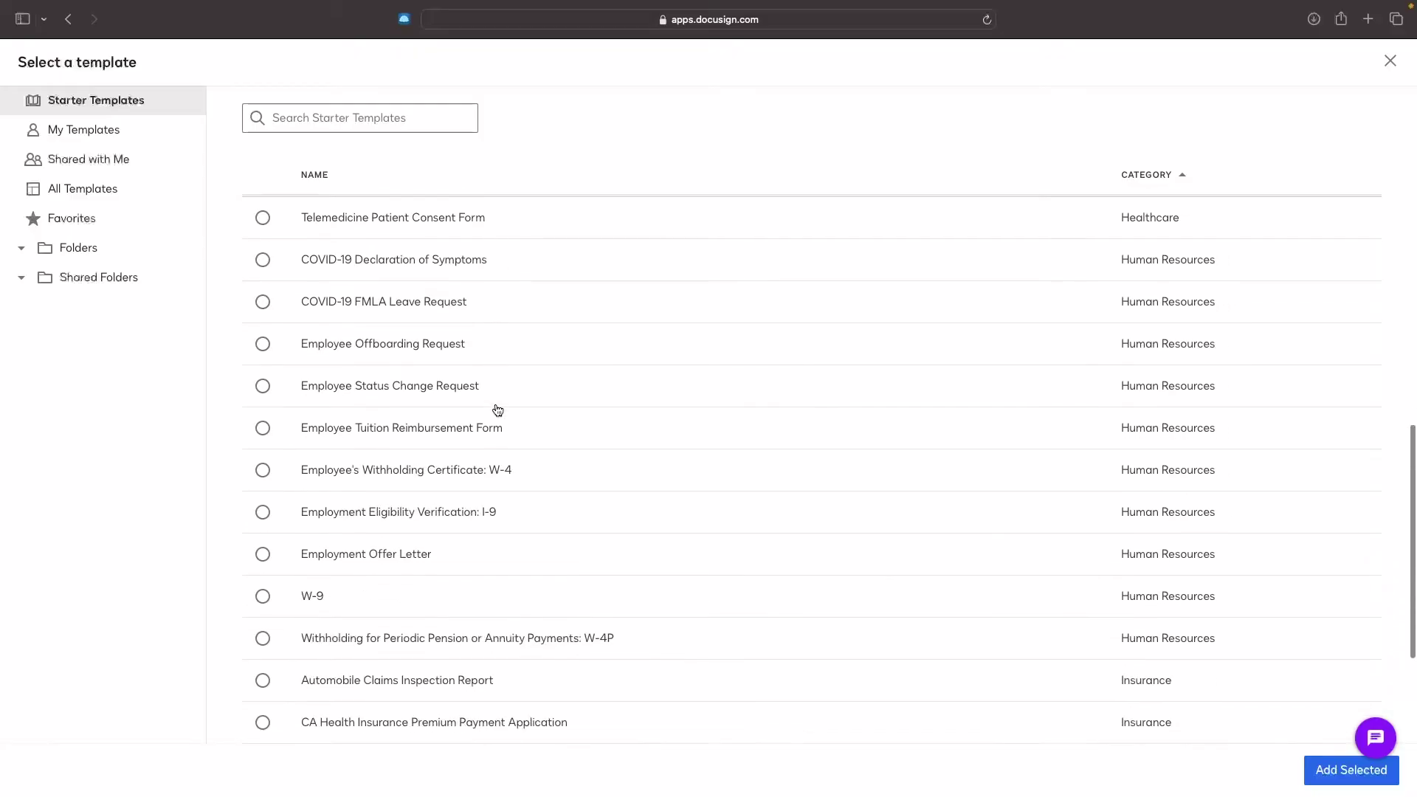
pyautogui.scroll(-3, 497, 408)
pyautogui.scroll(12, 627, 414)
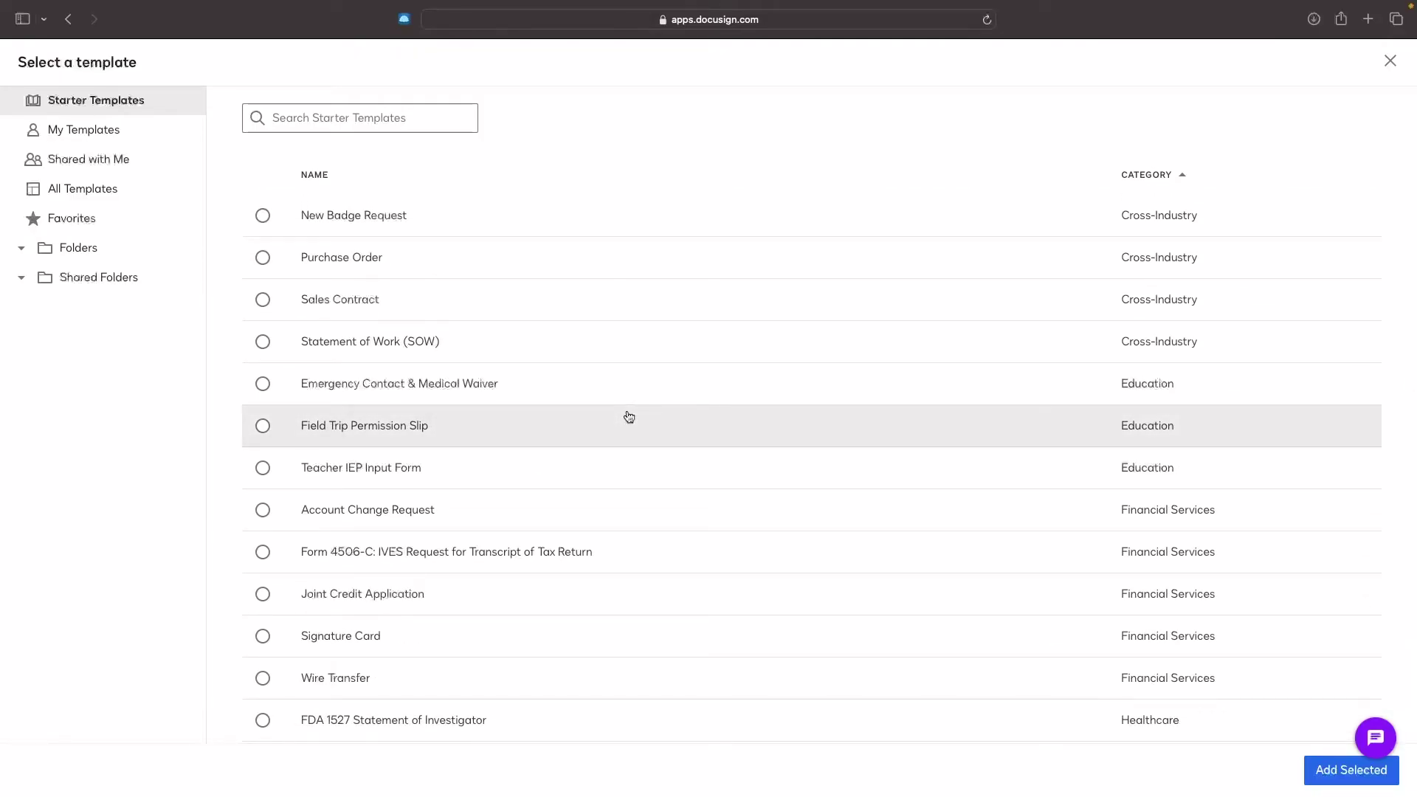
pyautogui.click(318, 304)
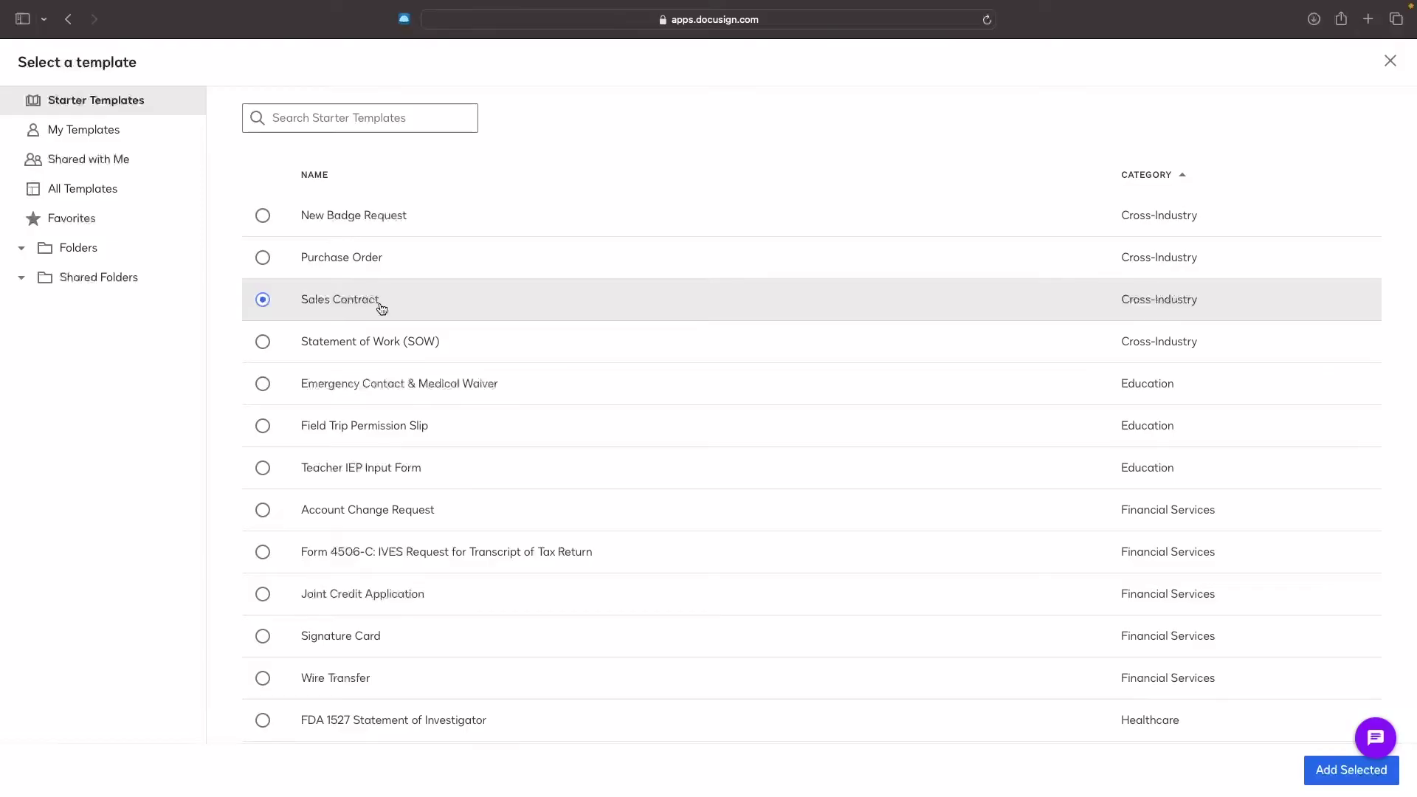
pyautogui.click(410, 267)
pyautogui.scroll(-12, 572, 342)
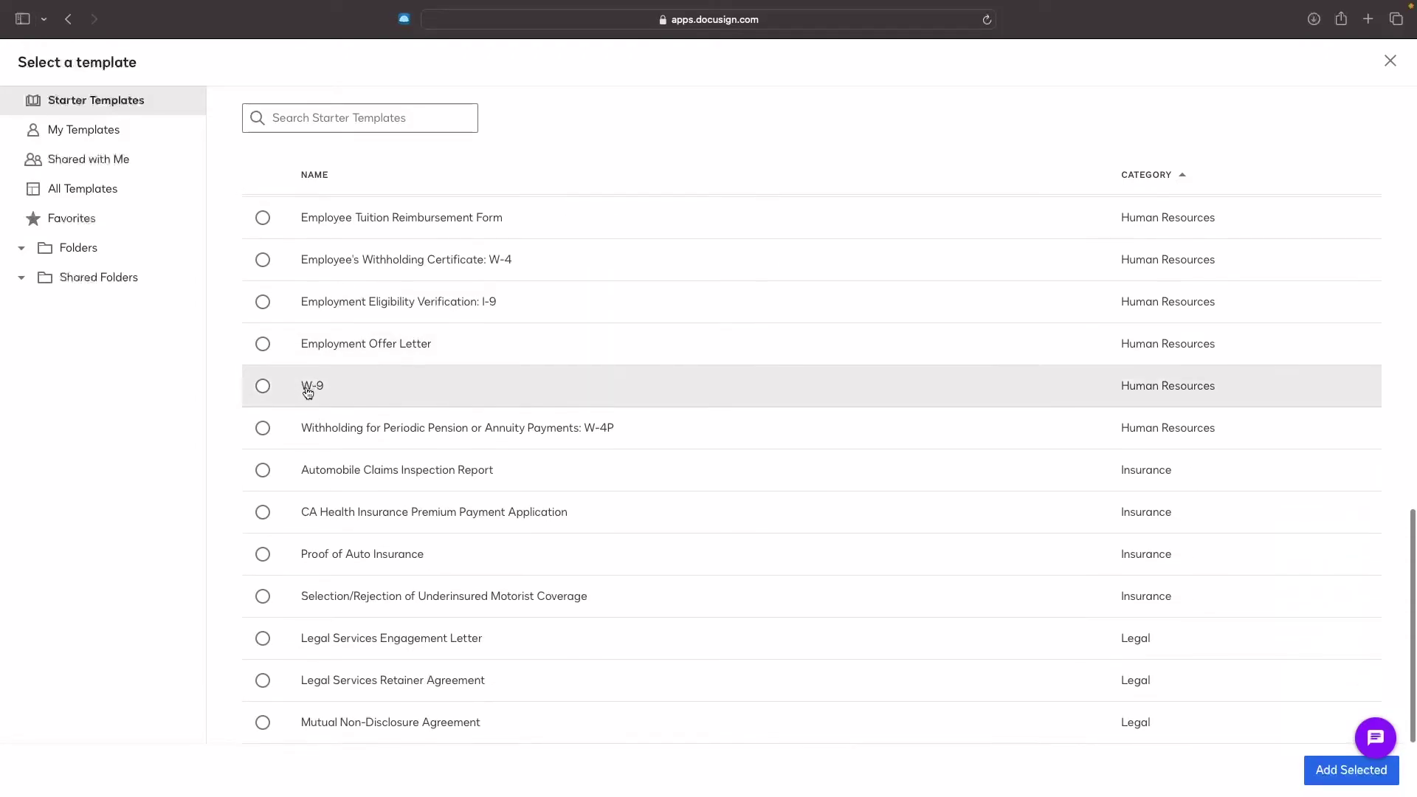
pyautogui.click(308, 393)
pyautogui.scroll(12, 335, 399)
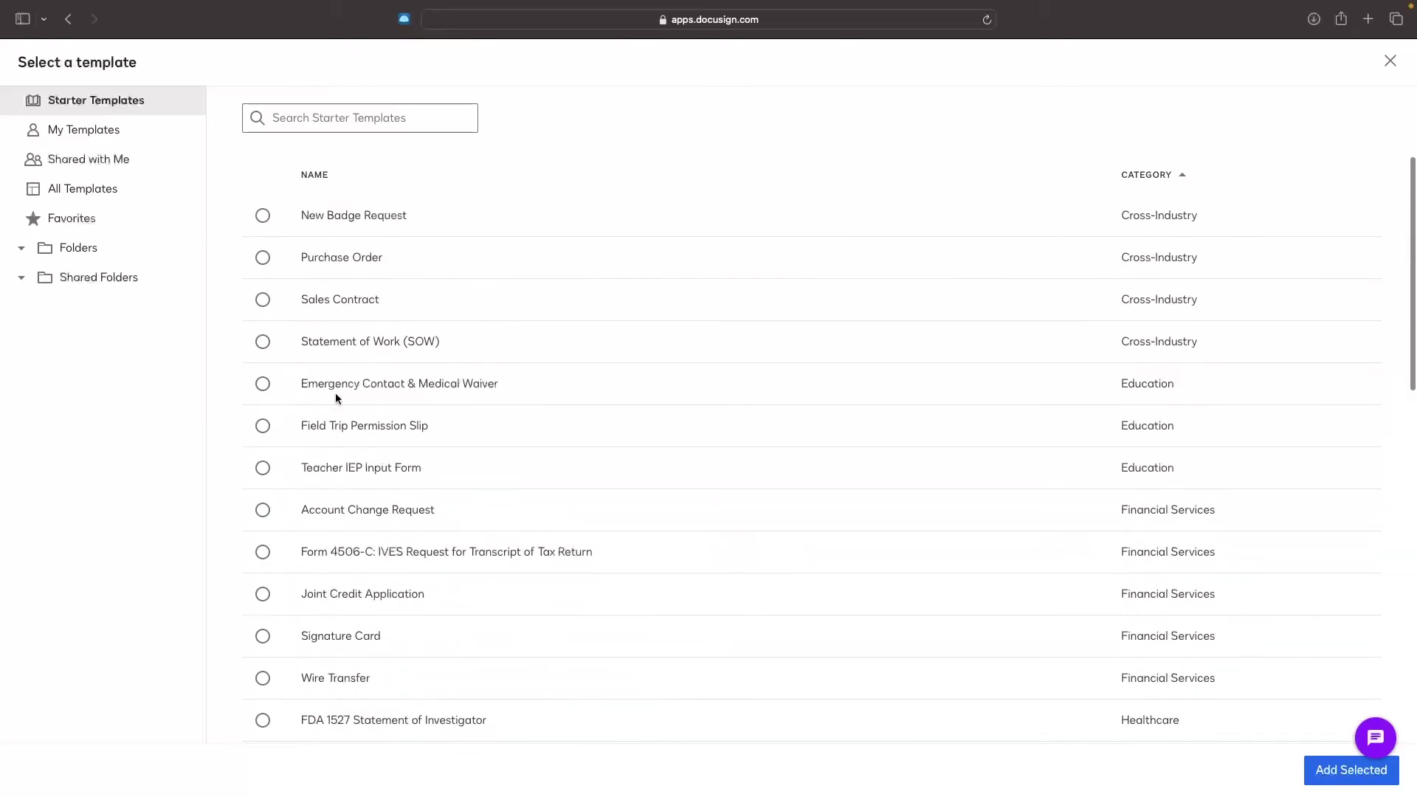
# Step: Start an envelope from the Sales Contract starter template and discard it without saving
pyautogui.click(497, 299)
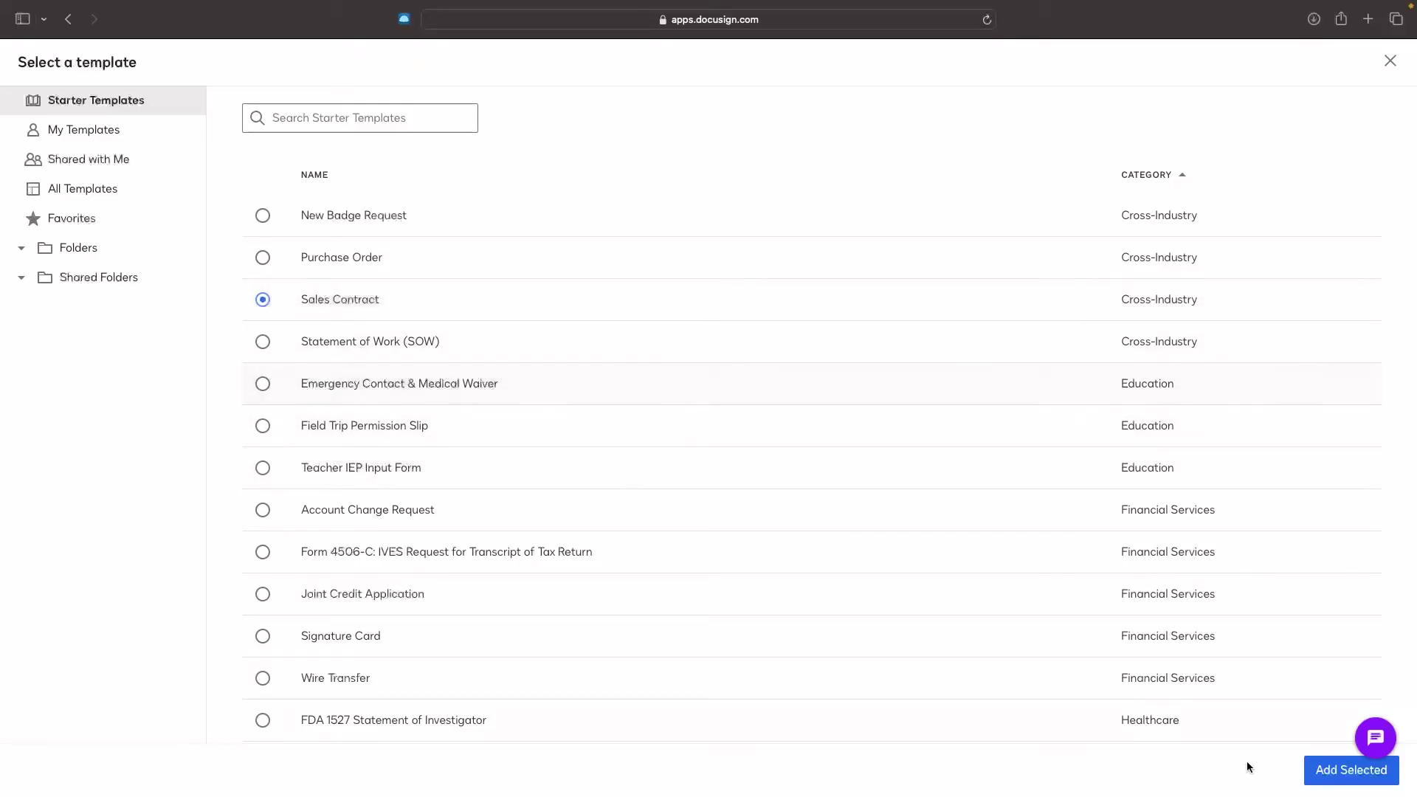
pyautogui.click(1349, 770)
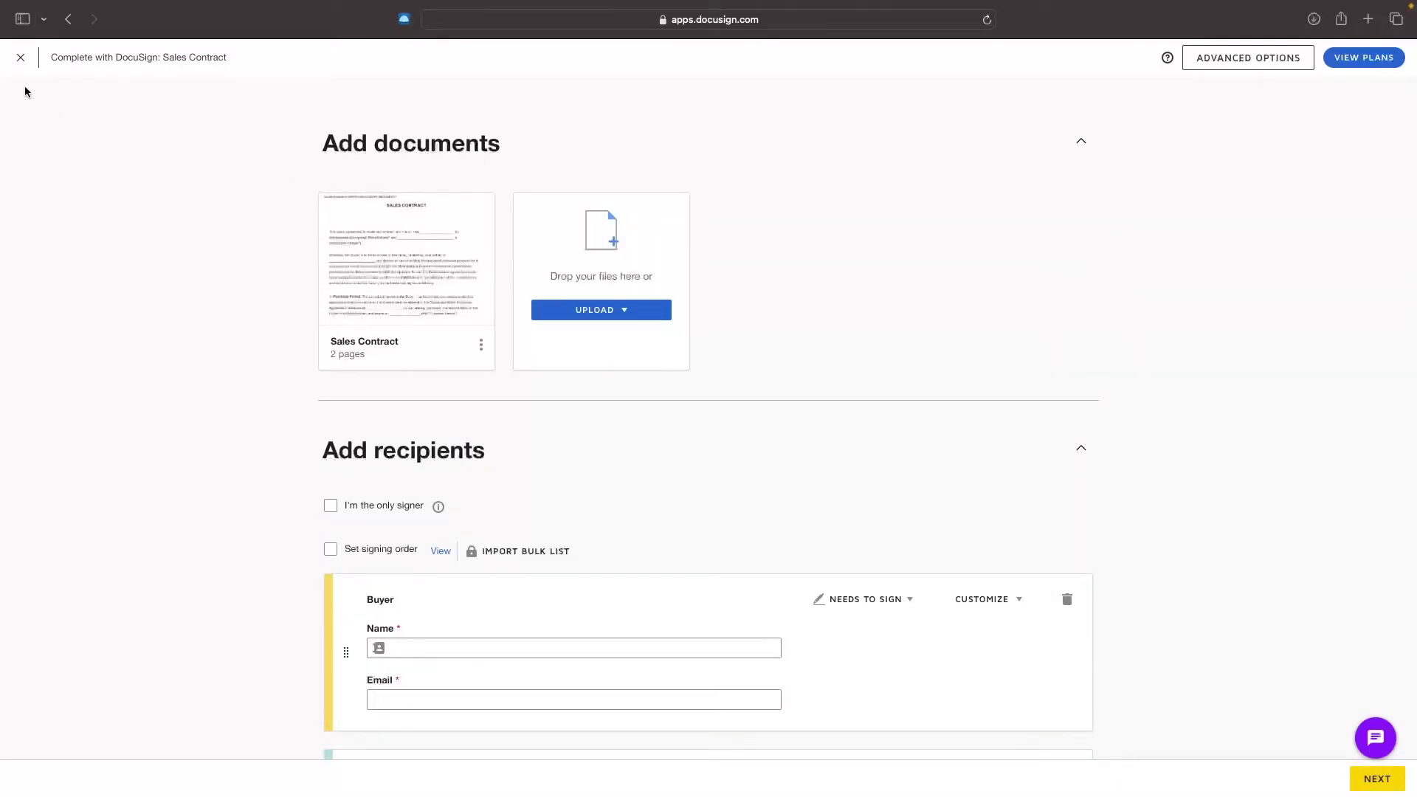
pyautogui.click(21, 58)
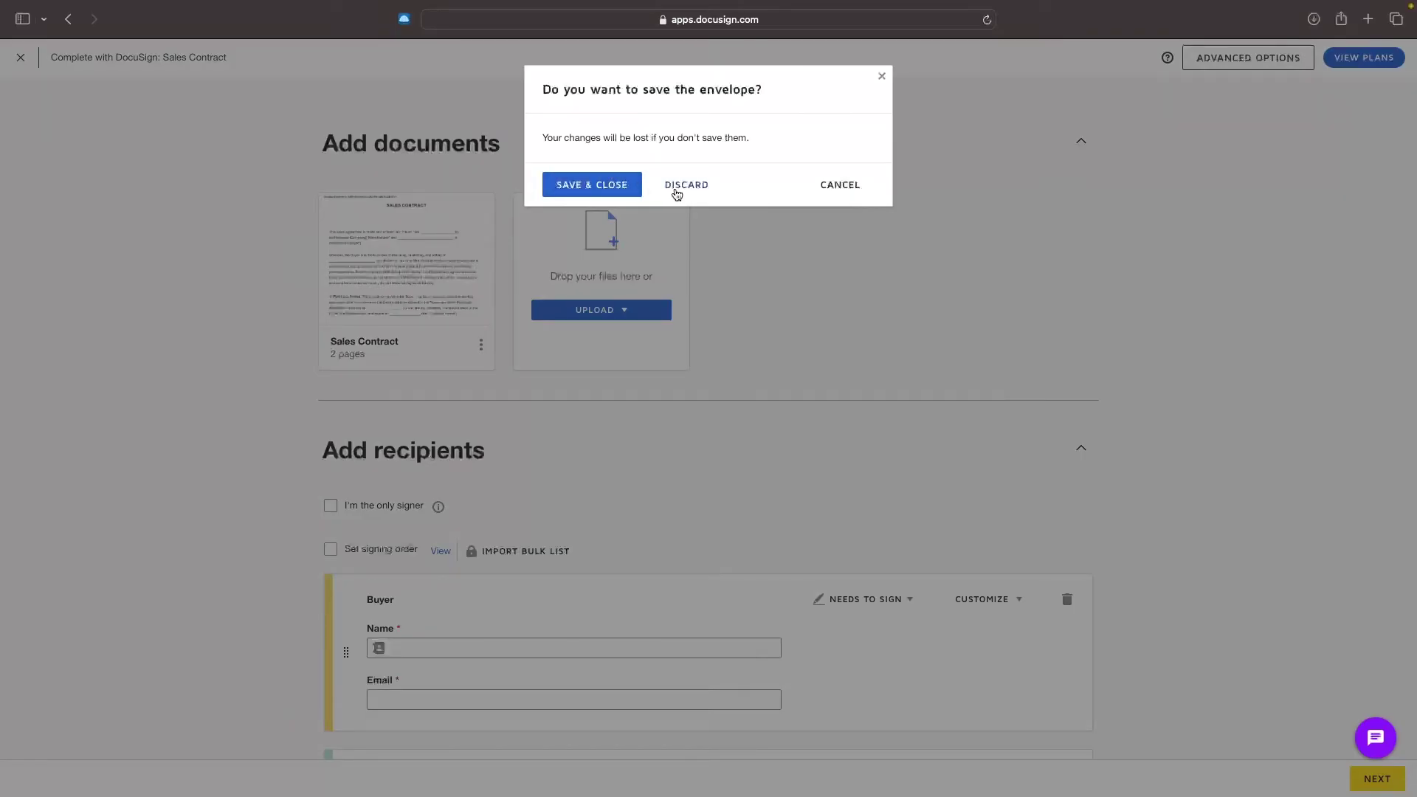
pyautogui.click(677, 191)
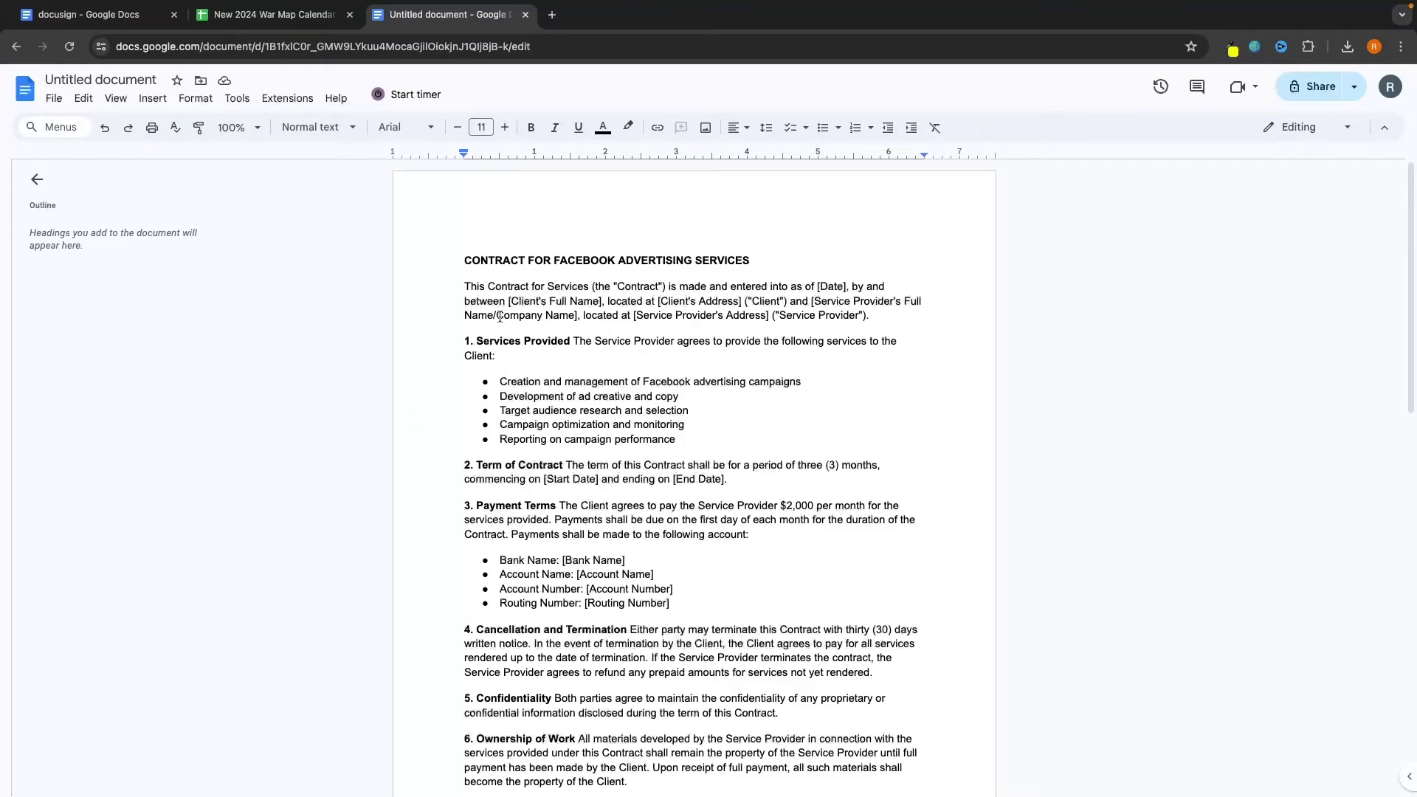
# Step: In the Google Docs Facebook advertising contract, replace the [Date] placeholder in the opening paragraph with 7/2/24
pyautogui.scroll(-3, 610, 304)
pyautogui.scroll(3, 598, 288)
pyautogui.moveTo(818, 286); pyautogui.dragTo(847, 286)
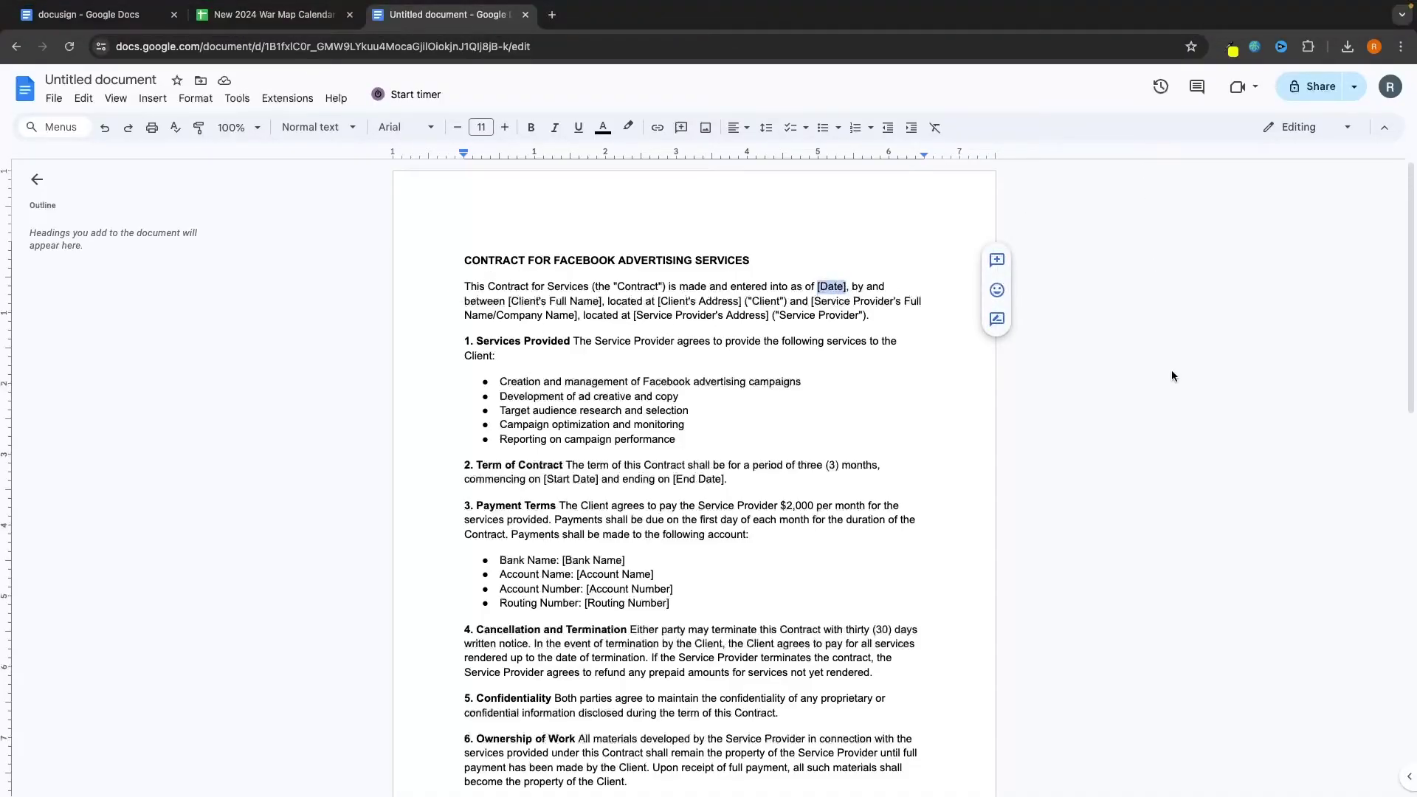
pyautogui.write('7/2/2')
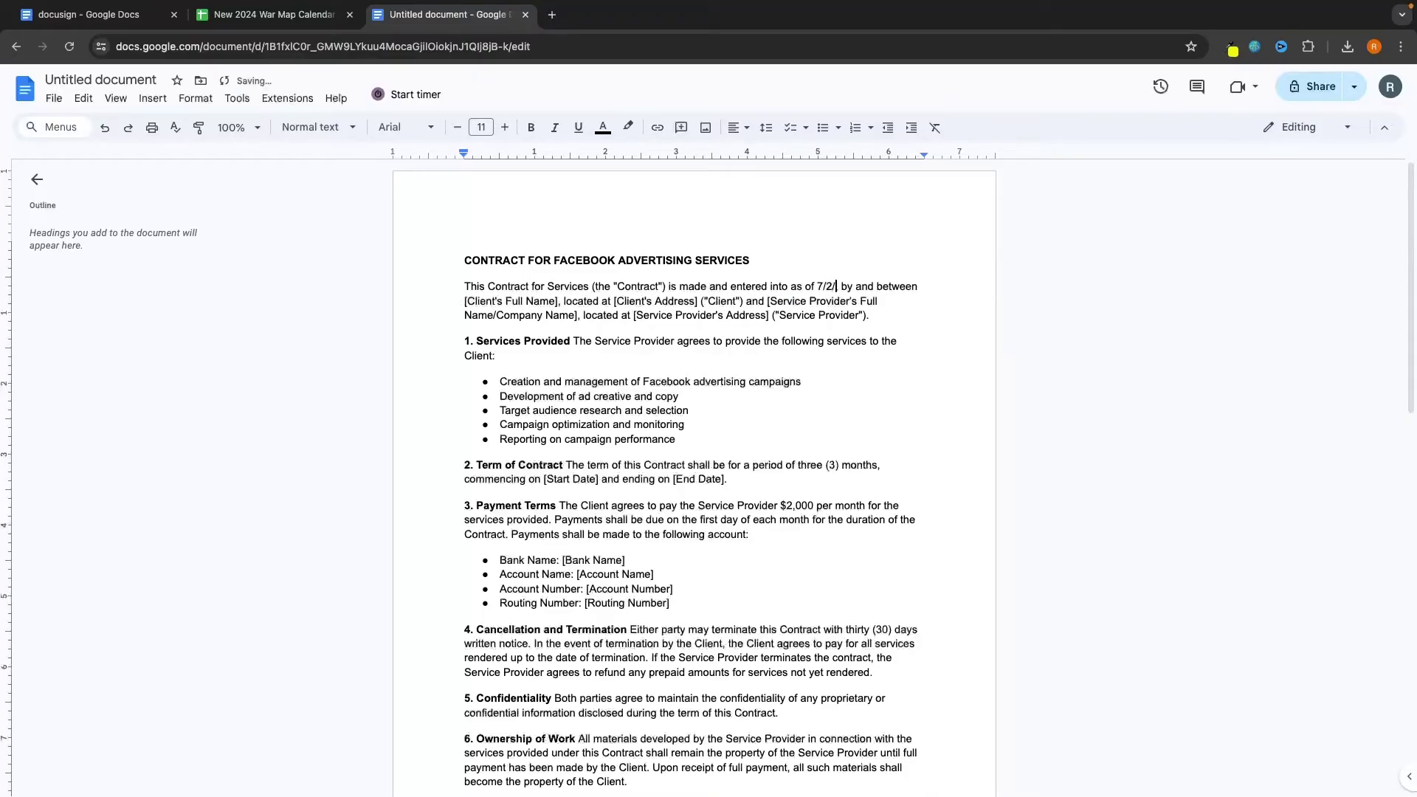
pyautogui.write('4')
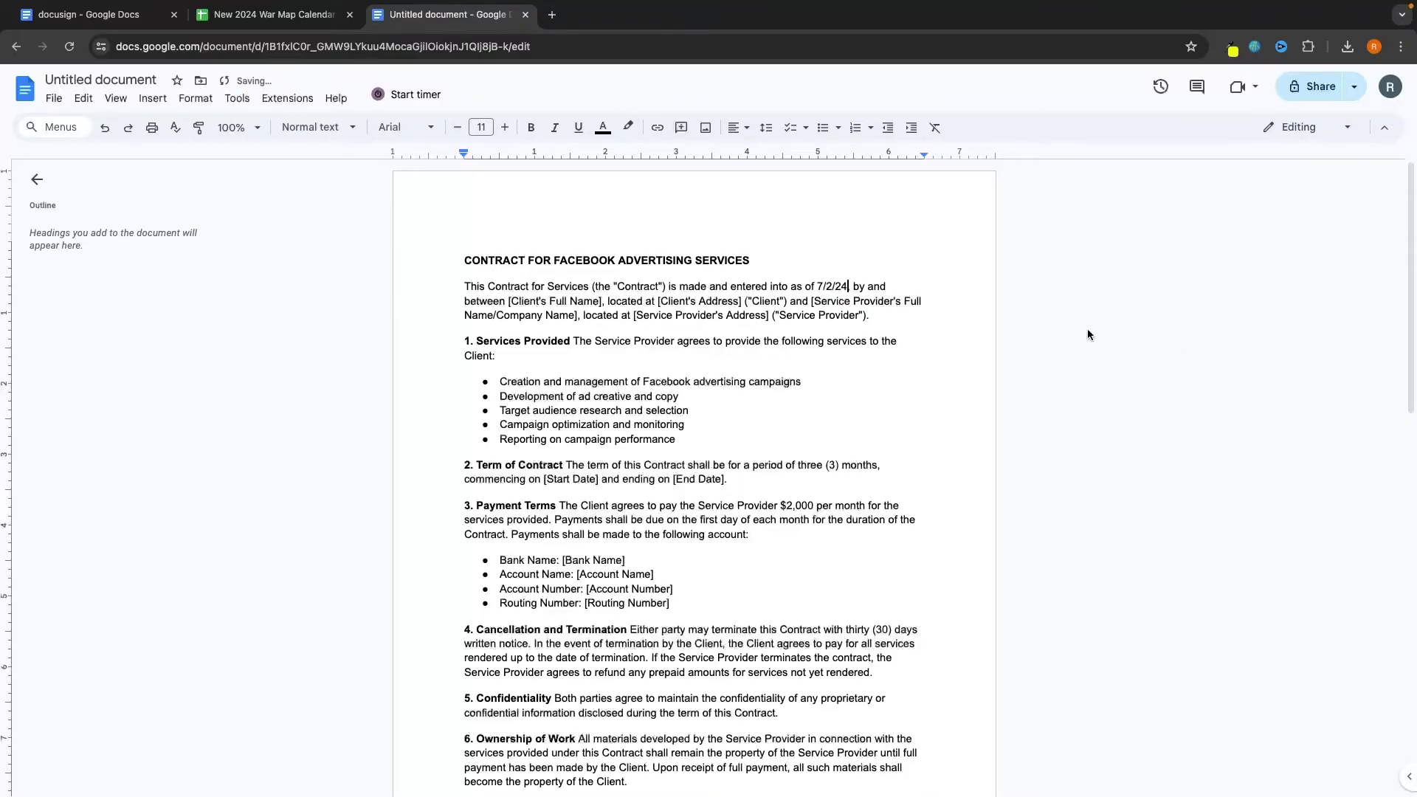
# Step: Review the contract's remaining placeholders and clauses, starting with the client's full name
pyautogui.moveTo(507, 299); pyautogui.dragTo(599, 298)
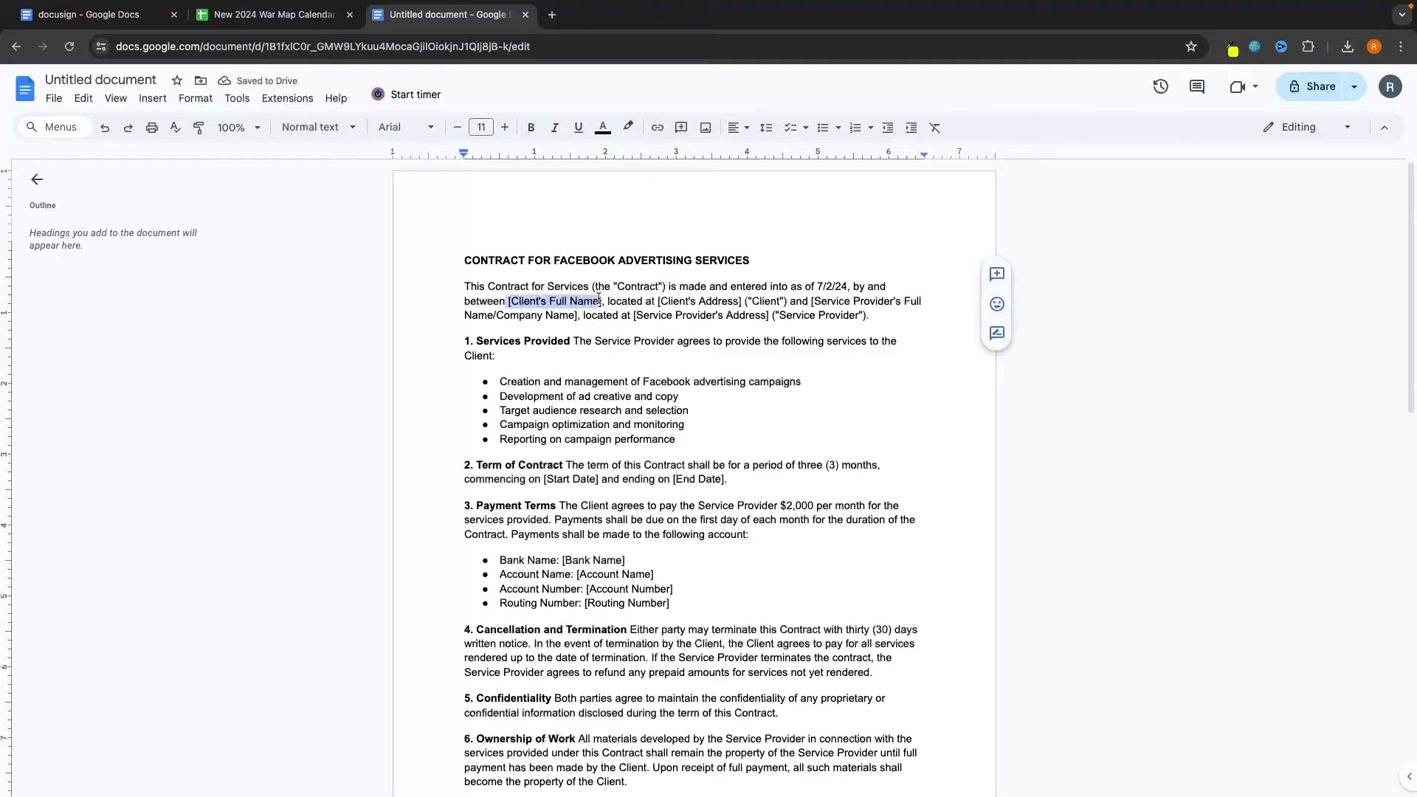
pyautogui.click(685, 293)
pyautogui.scroll(-15, 651, 390)
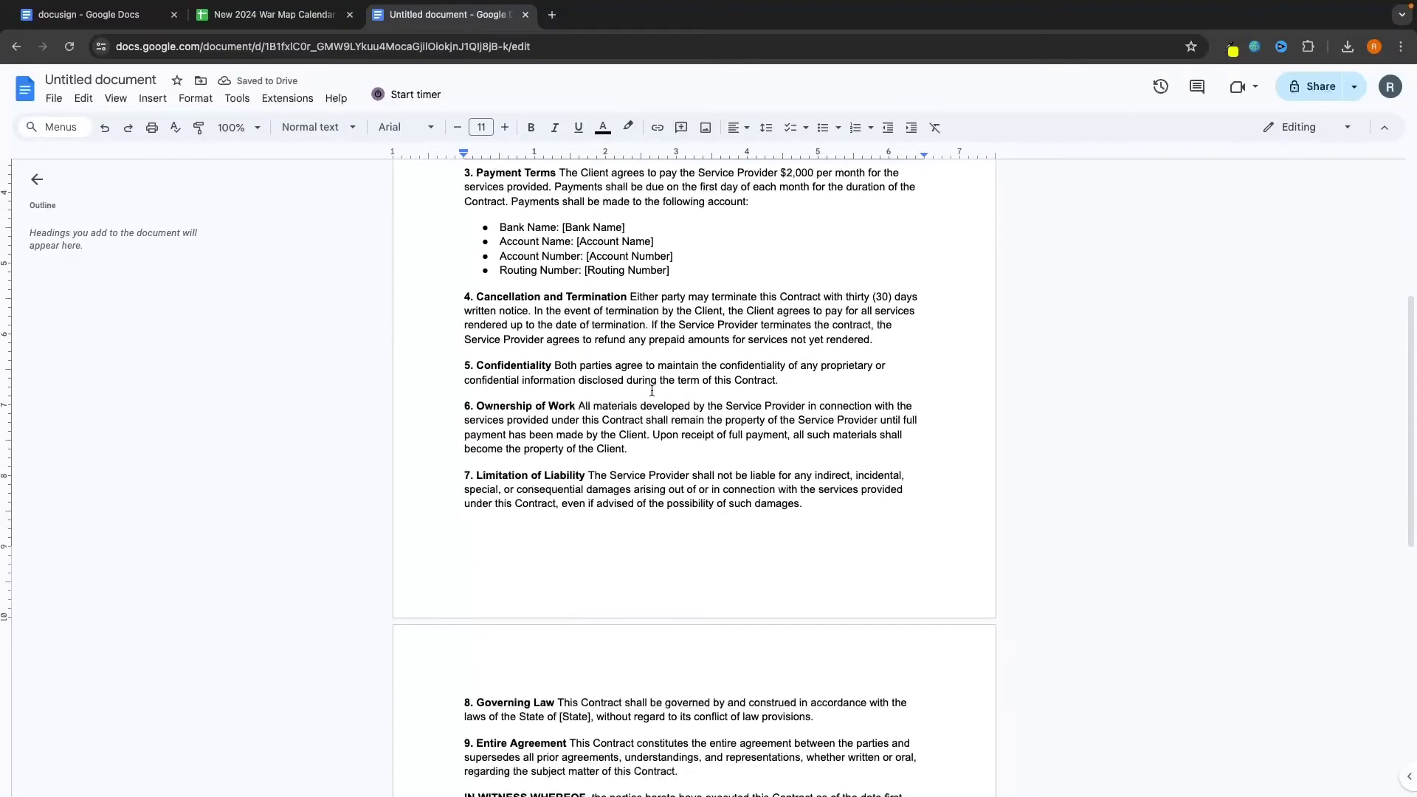
pyautogui.scroll(15, 652, 390)
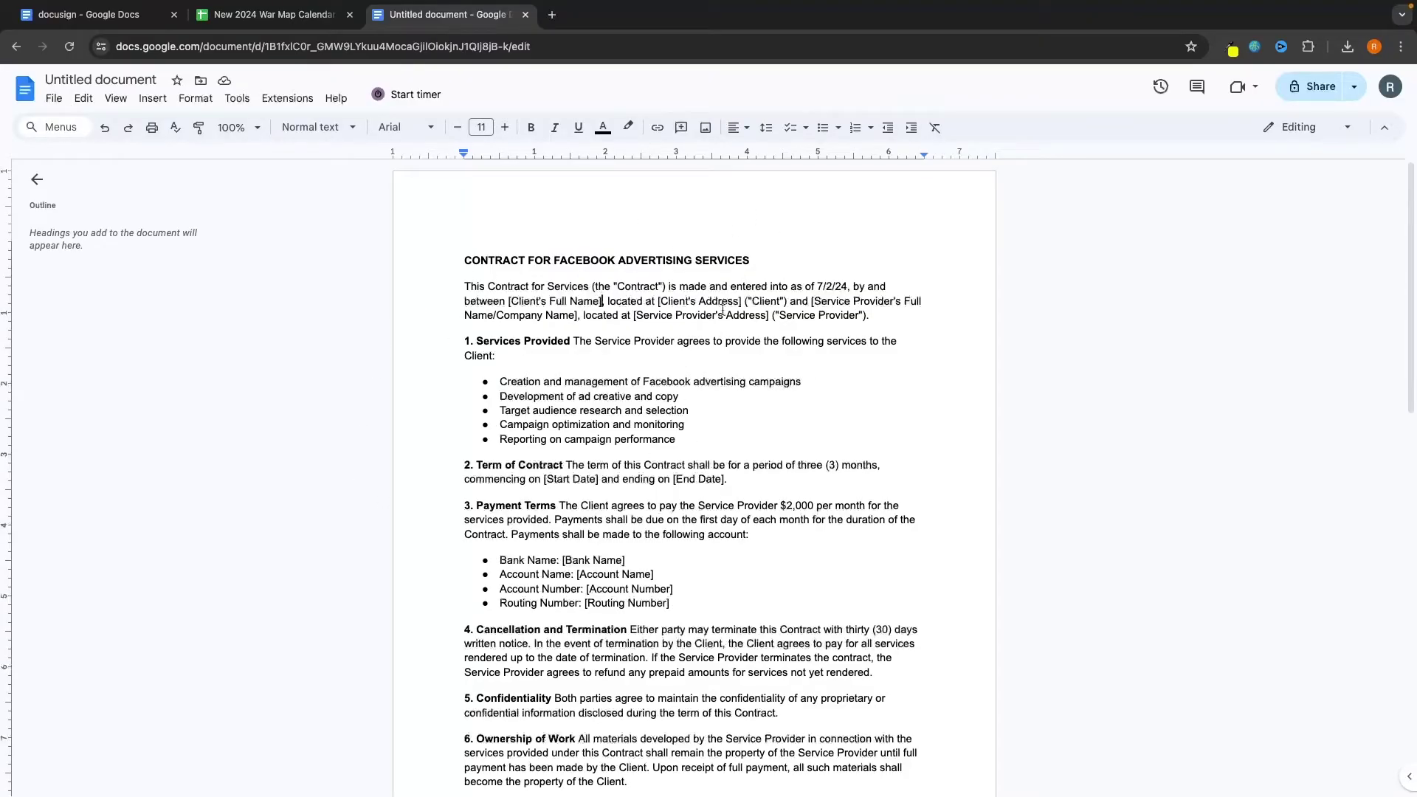
pyautogui.scroll(-5, 502, 349)
pyautogui.scroll(5, 443, 310)
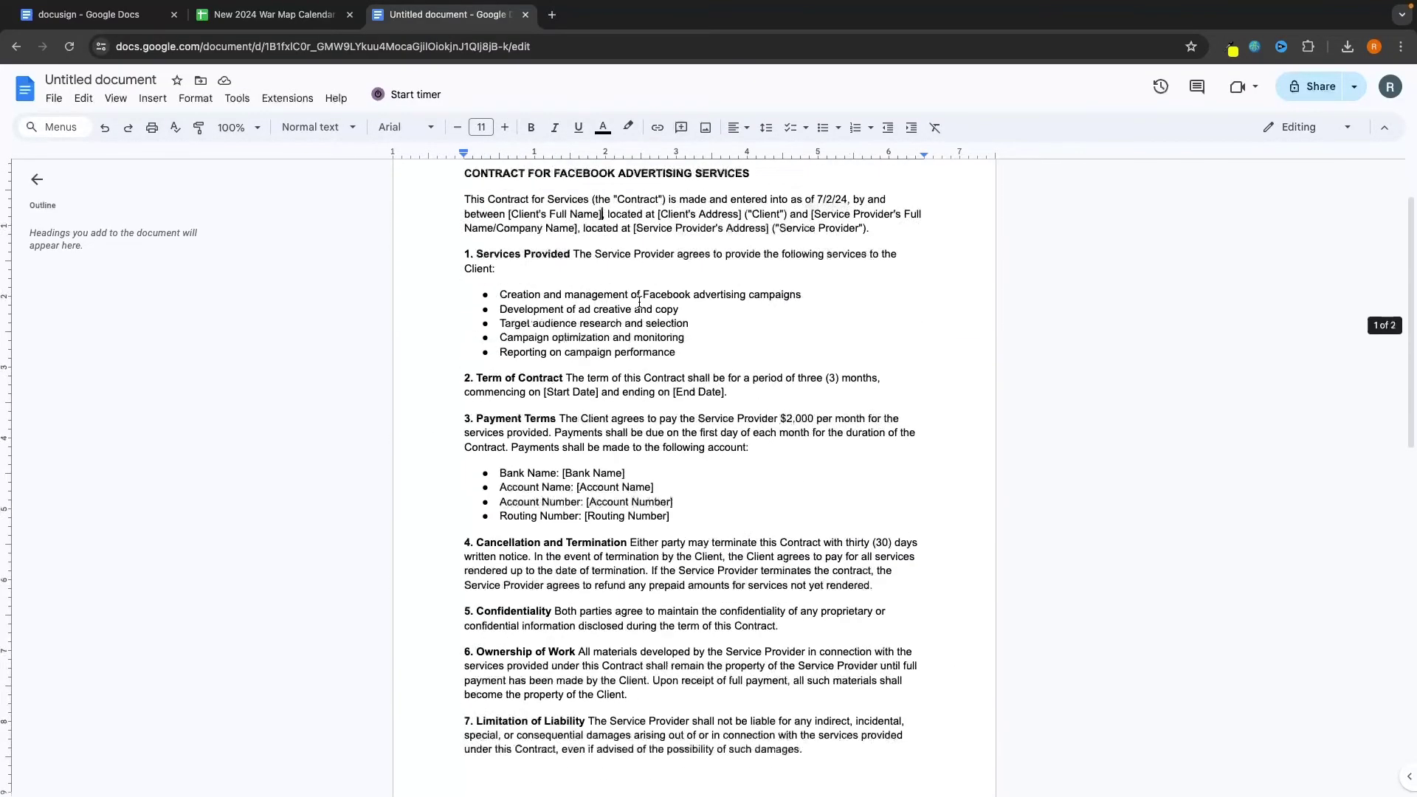
# Step: Download the contract as a Microsoft Word (.docx) file
pyautogui.click(54, 100)
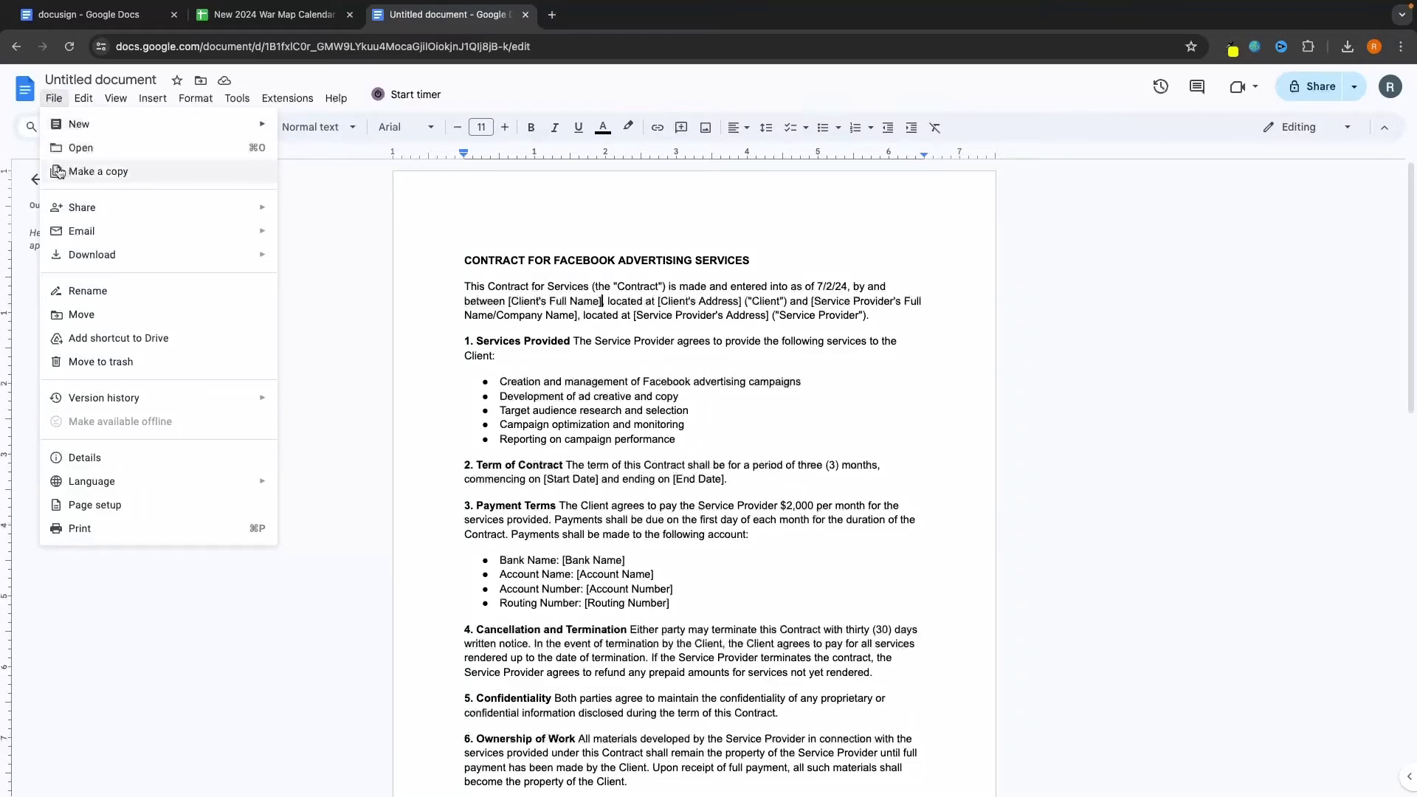
pyautogui.moveTo(117, 258)
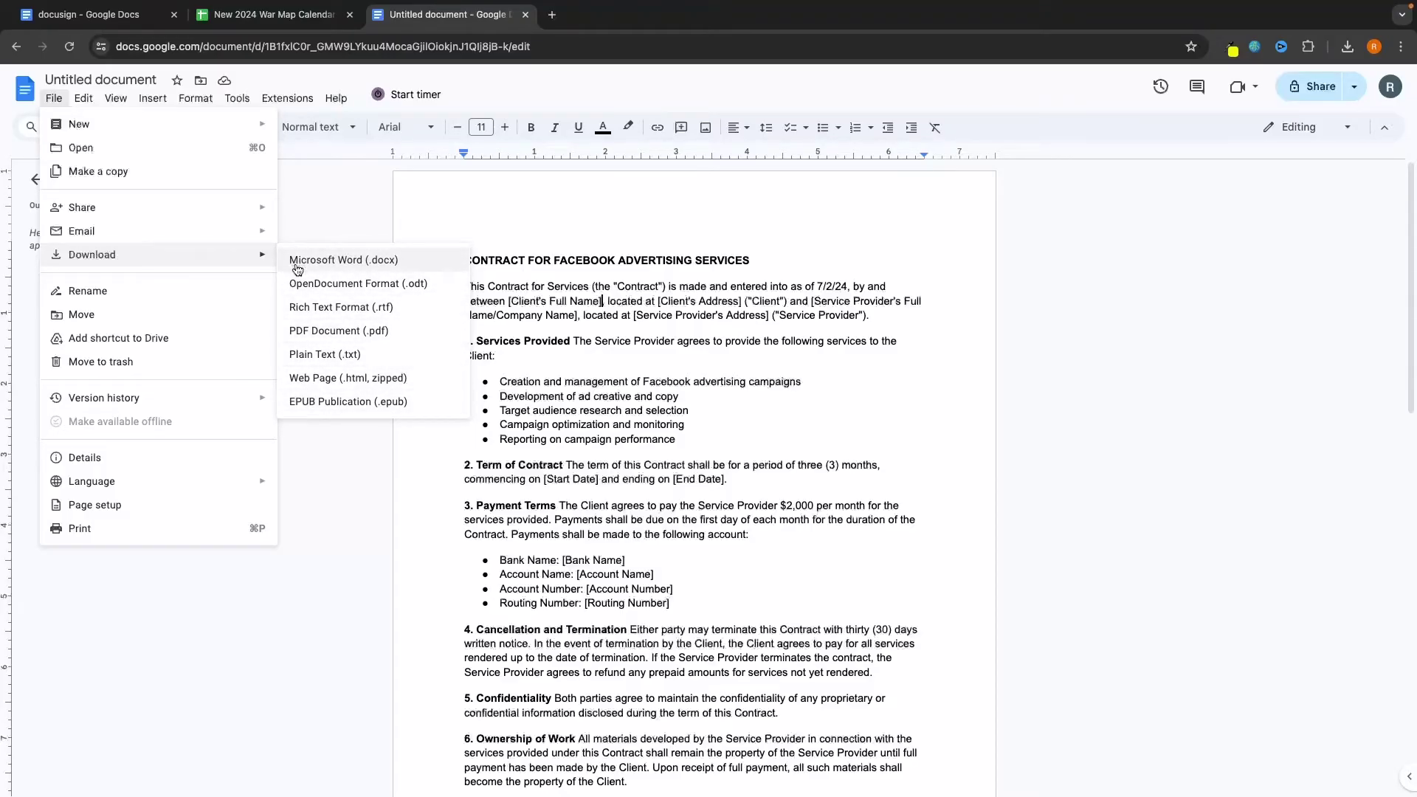
pyautogui.click(380, 263)
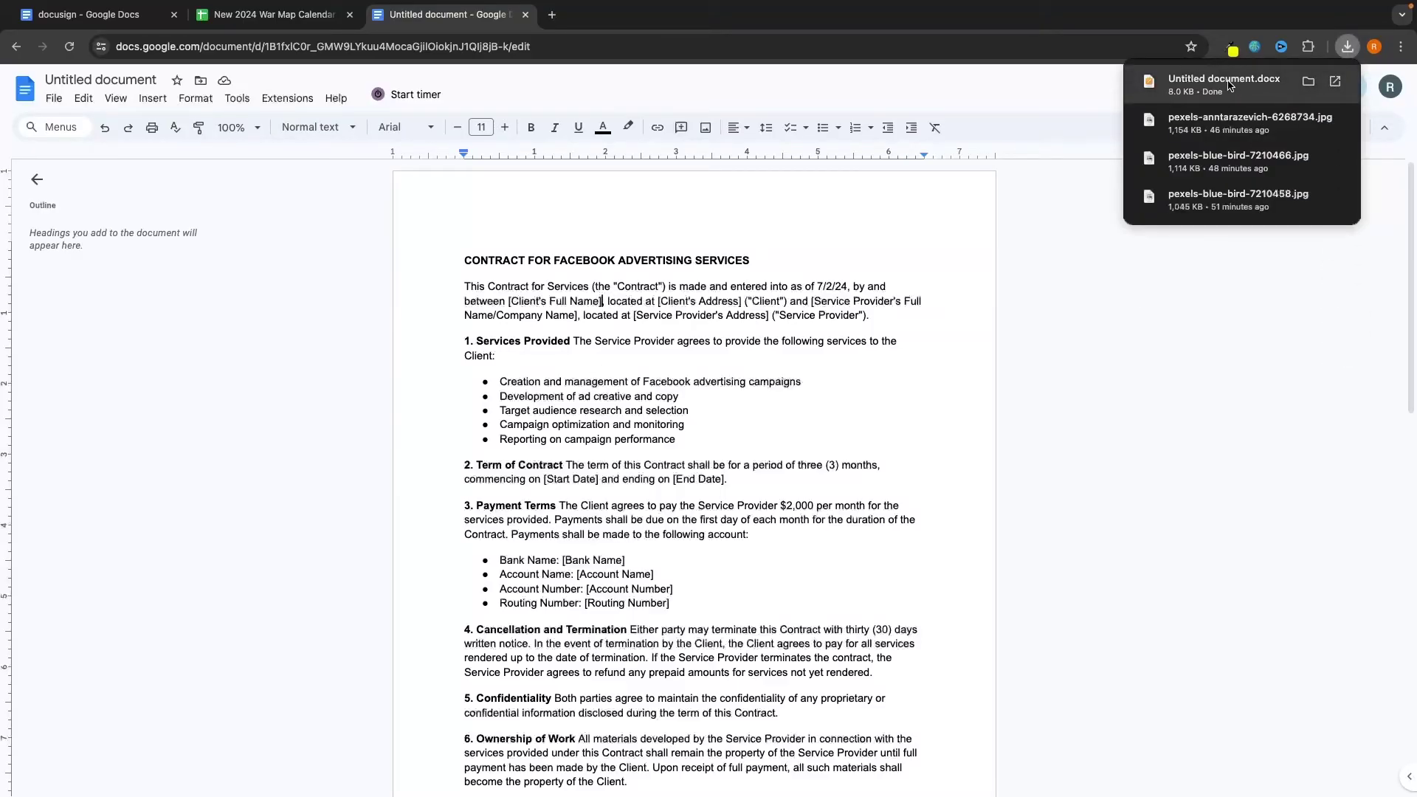
# Step: Switch back to Docusign, start a new envelope and upload Untitled document.docx from the computer's Downloads folder
pyautogui.hotkey('ctrl', 'Left')
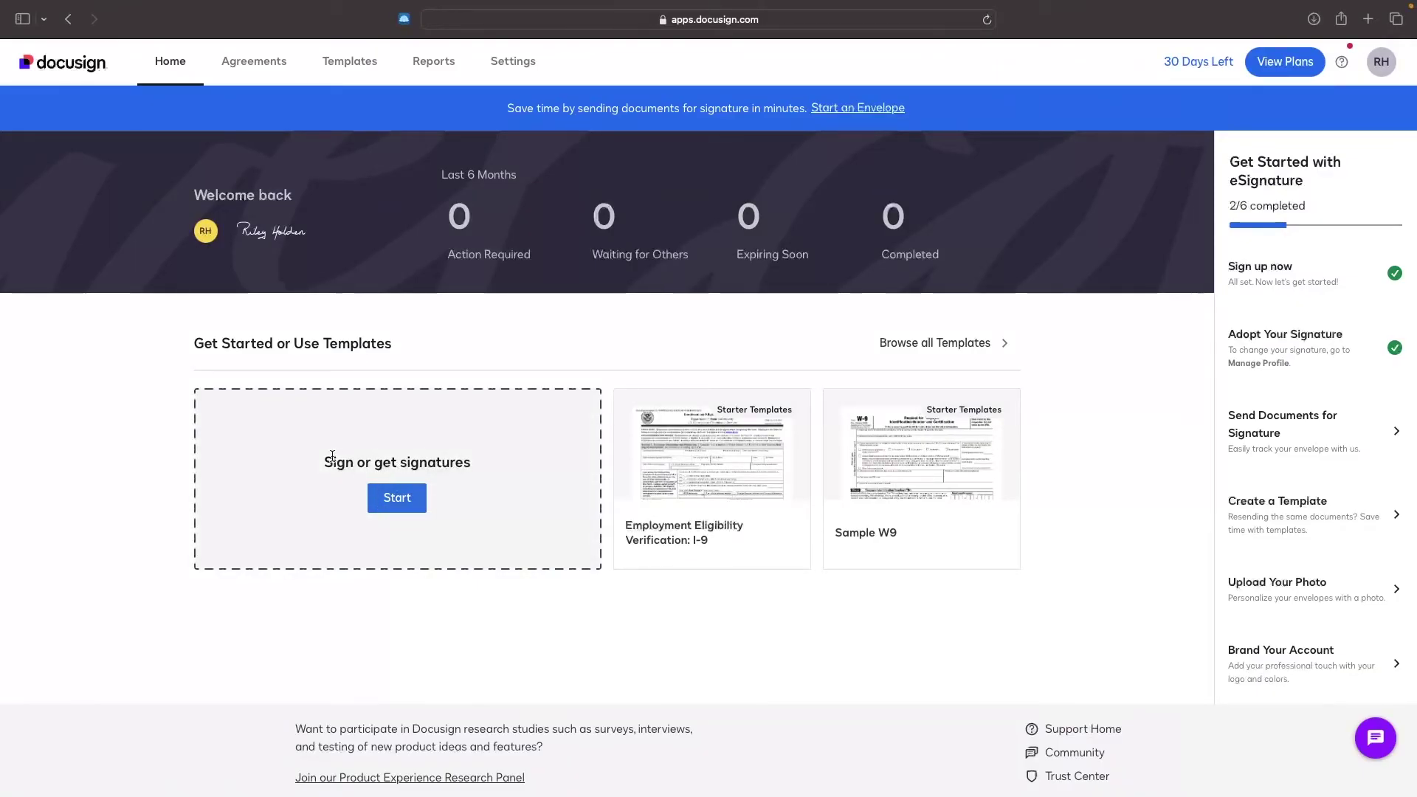
pyautogui.click(392, 501)
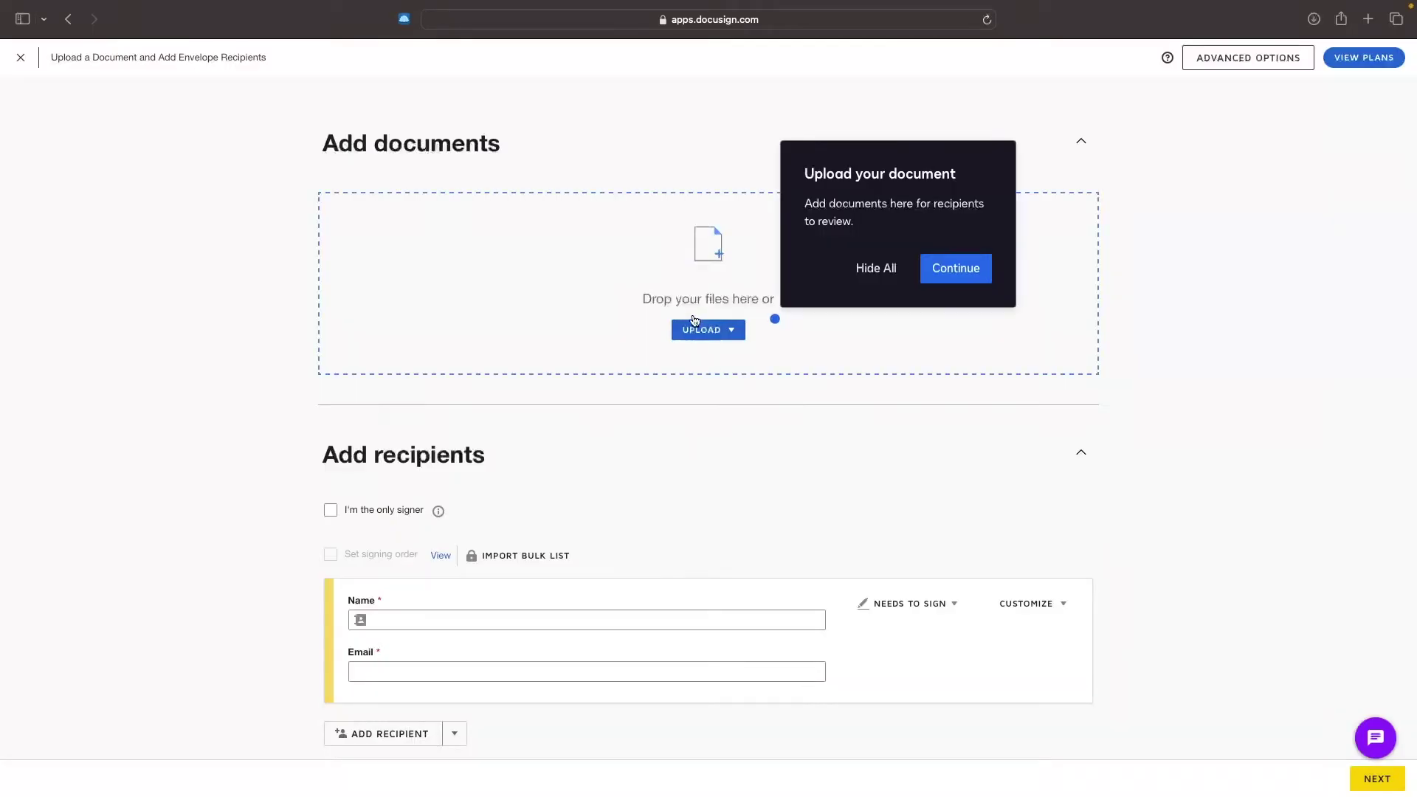
pyautogui.click(701, 330)
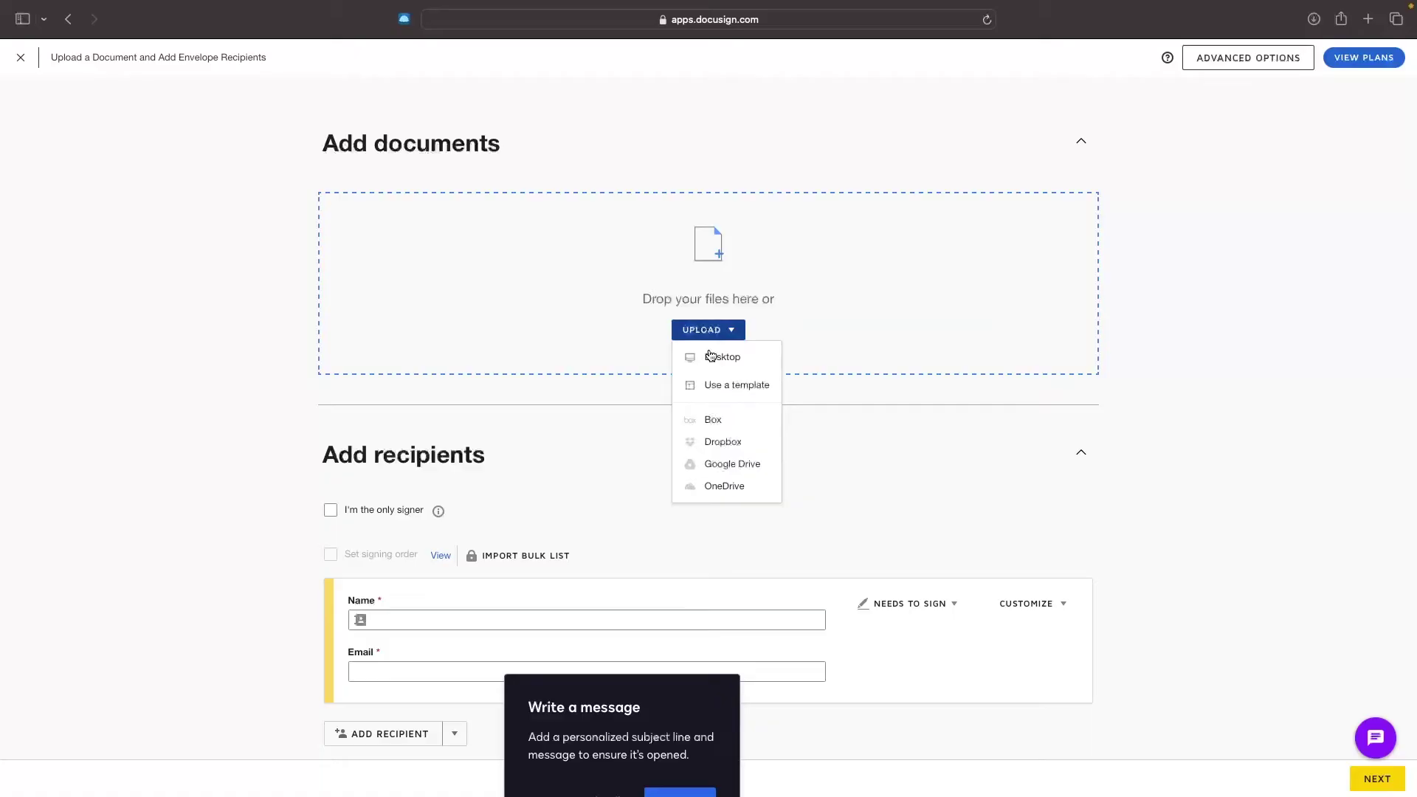
pyautogui.click(711, 356)
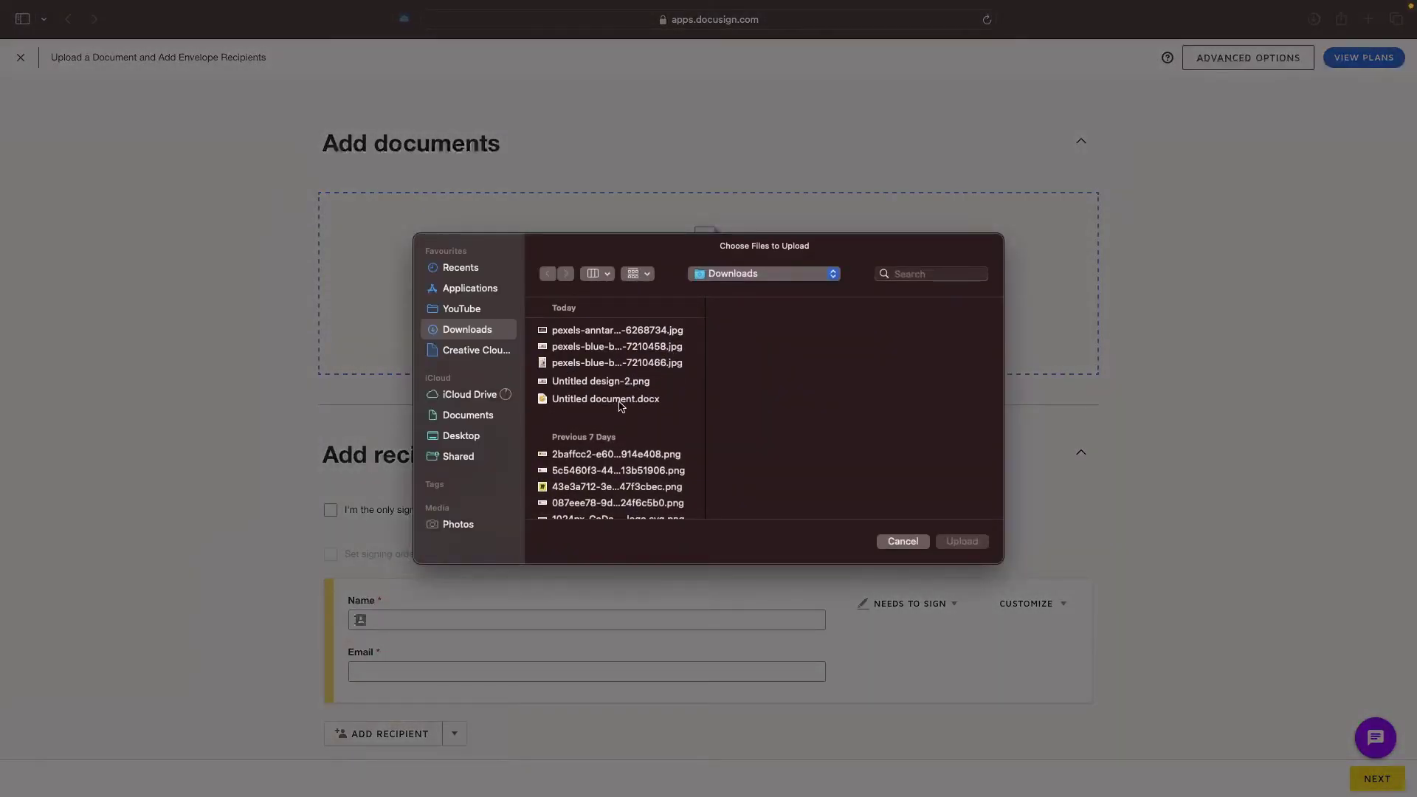
pyautogui.doubleClick(619, 404)
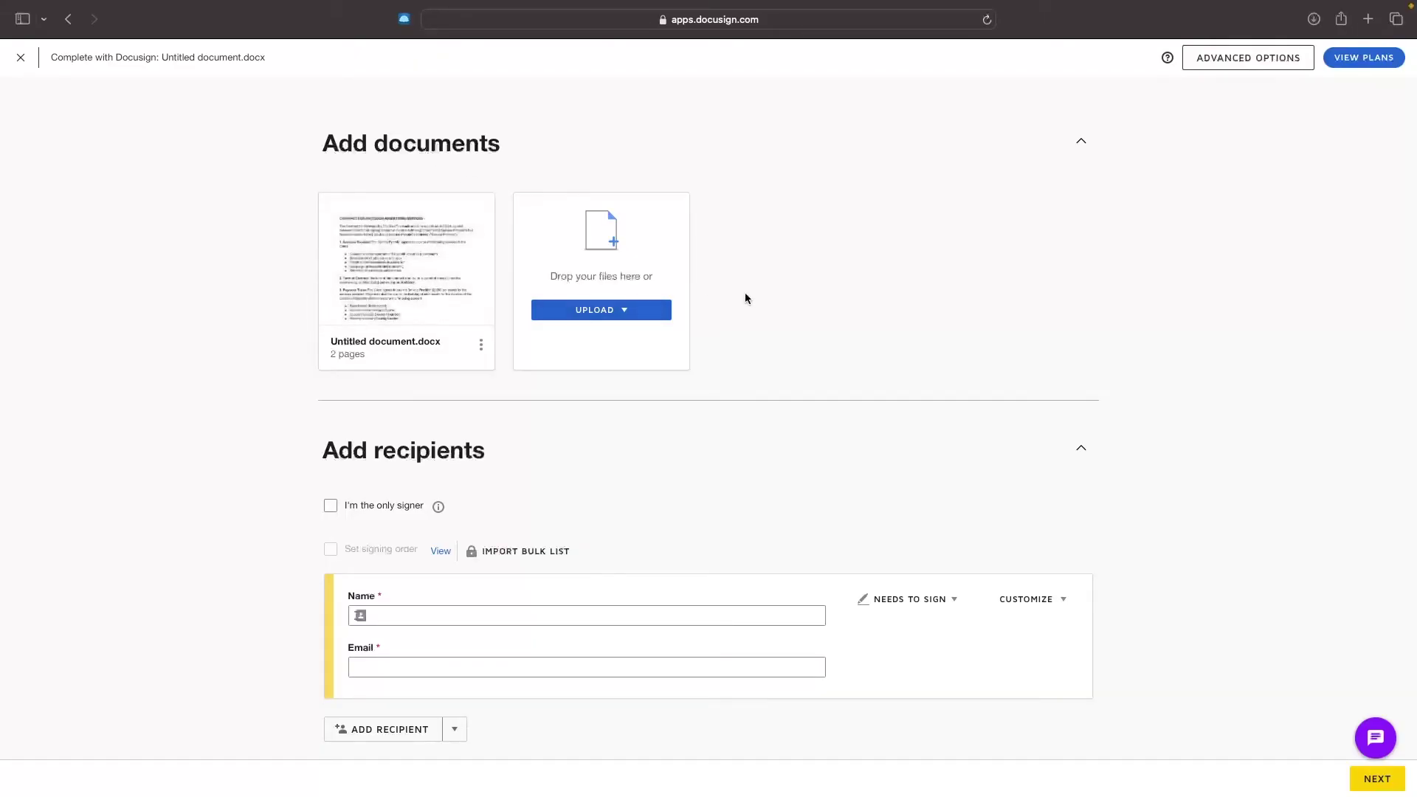
# Step: Enter the recipient's full name and email address in the Add recipients section
pyautogui.scroll(-5, 804, 335)
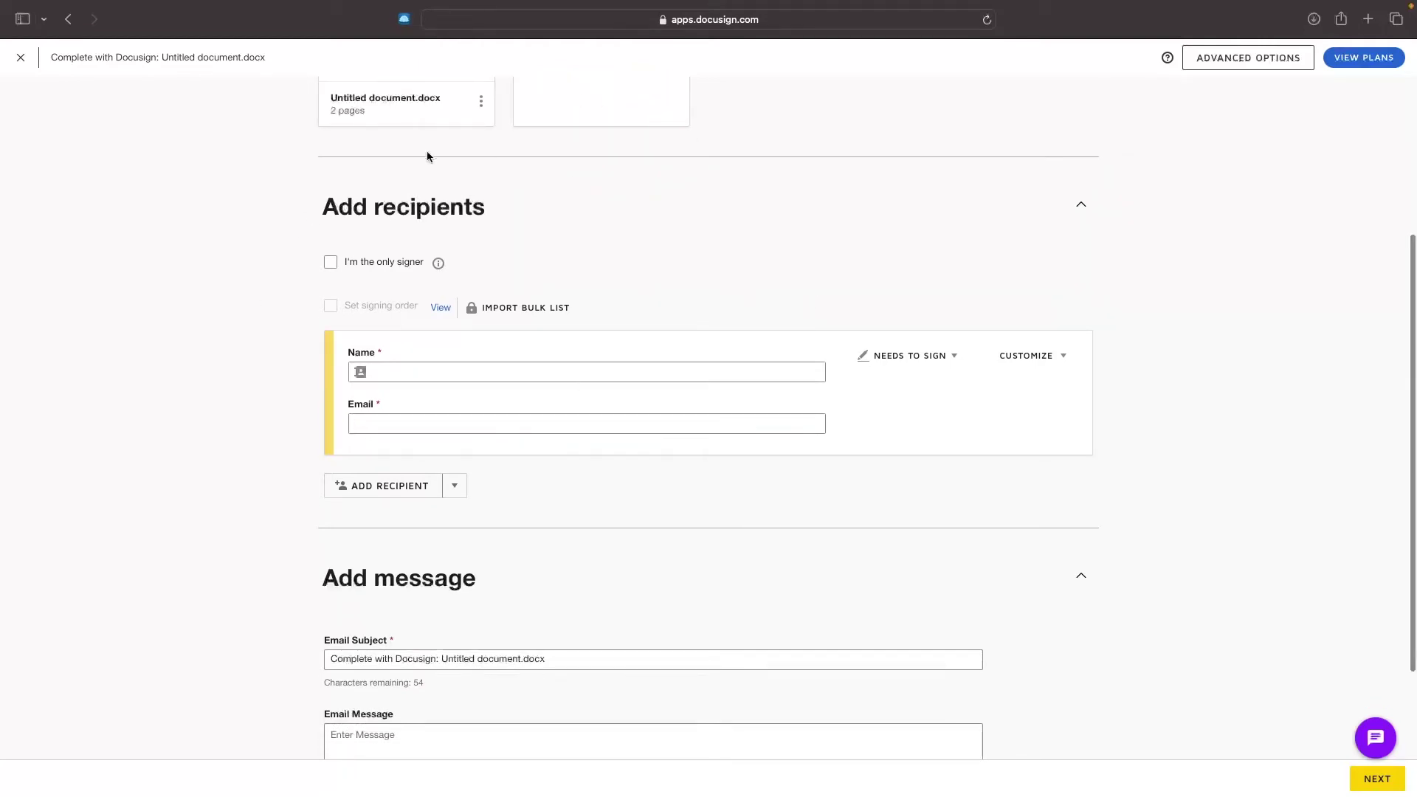
pyautogui.click(443, 371)
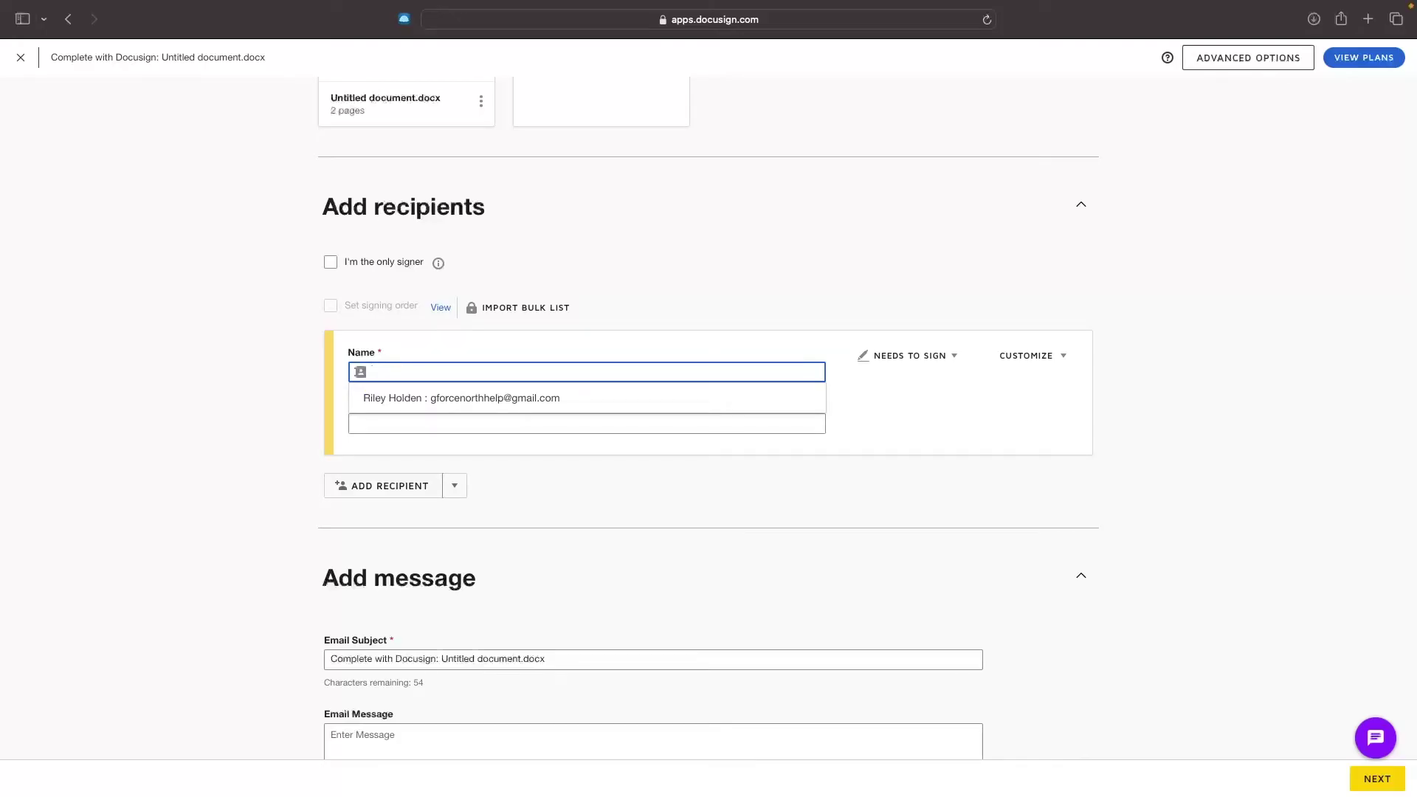
pyautogui.write('John Smith')
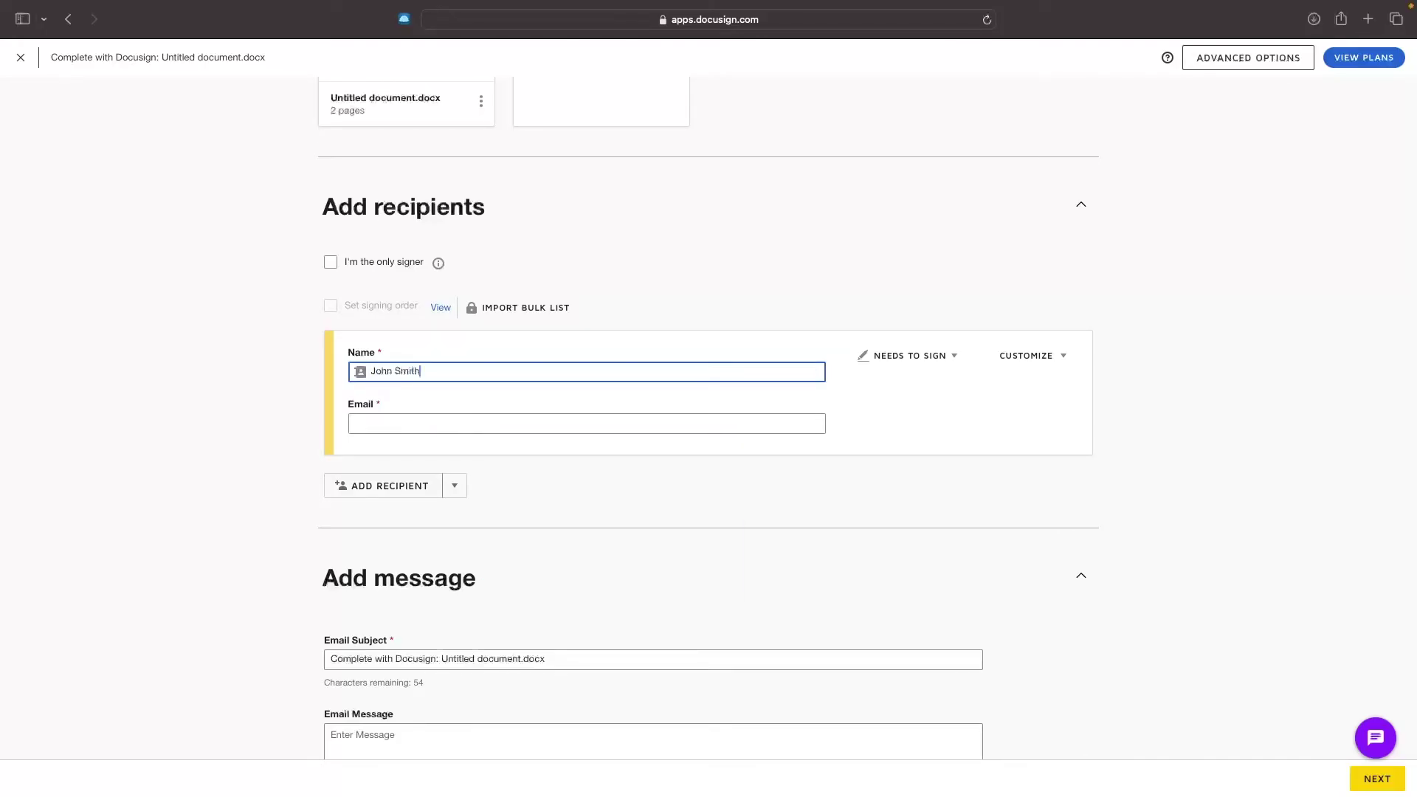
pyautogui.click(421, 422)
pyautogui.write('da')
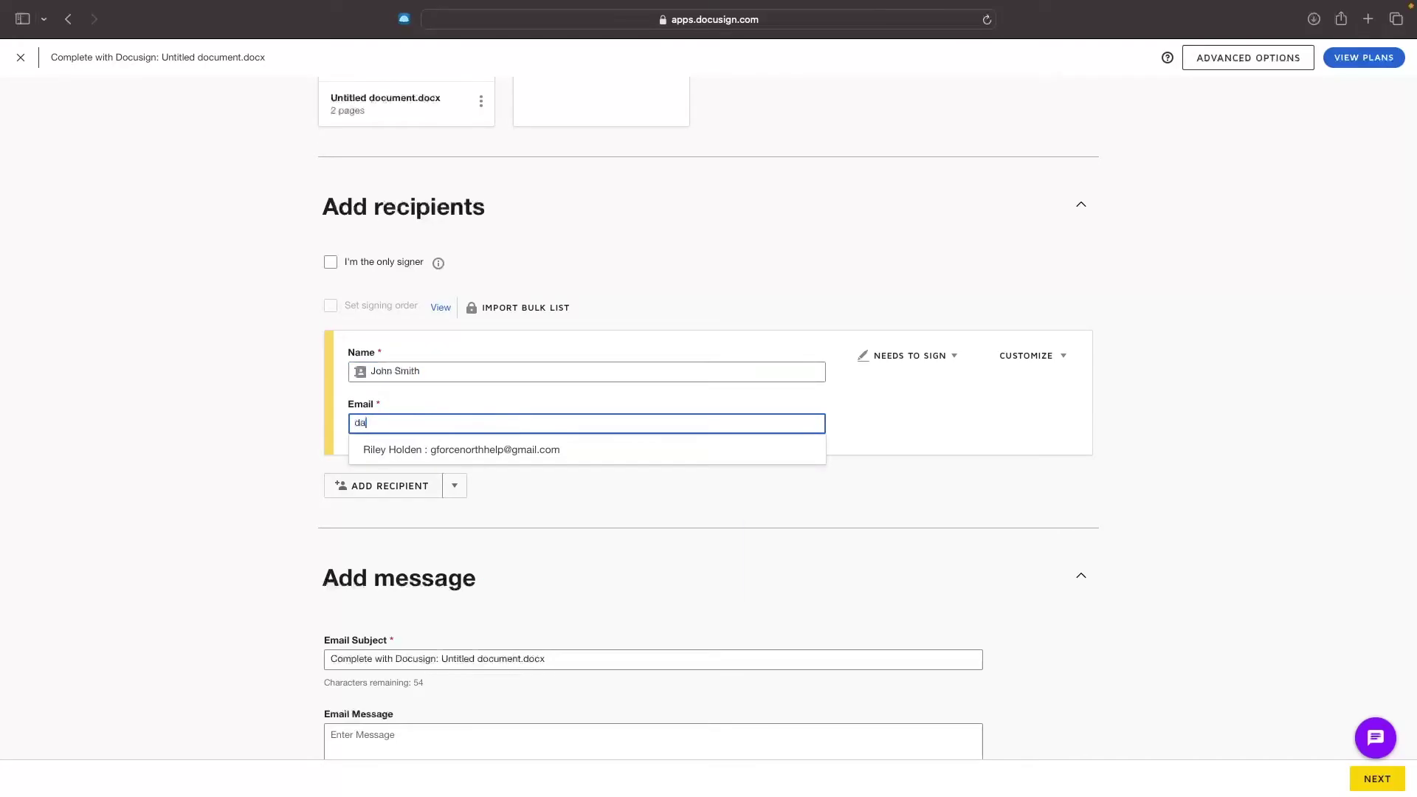
pyautogui.write('ts')
pyautogui.click(590, 447)
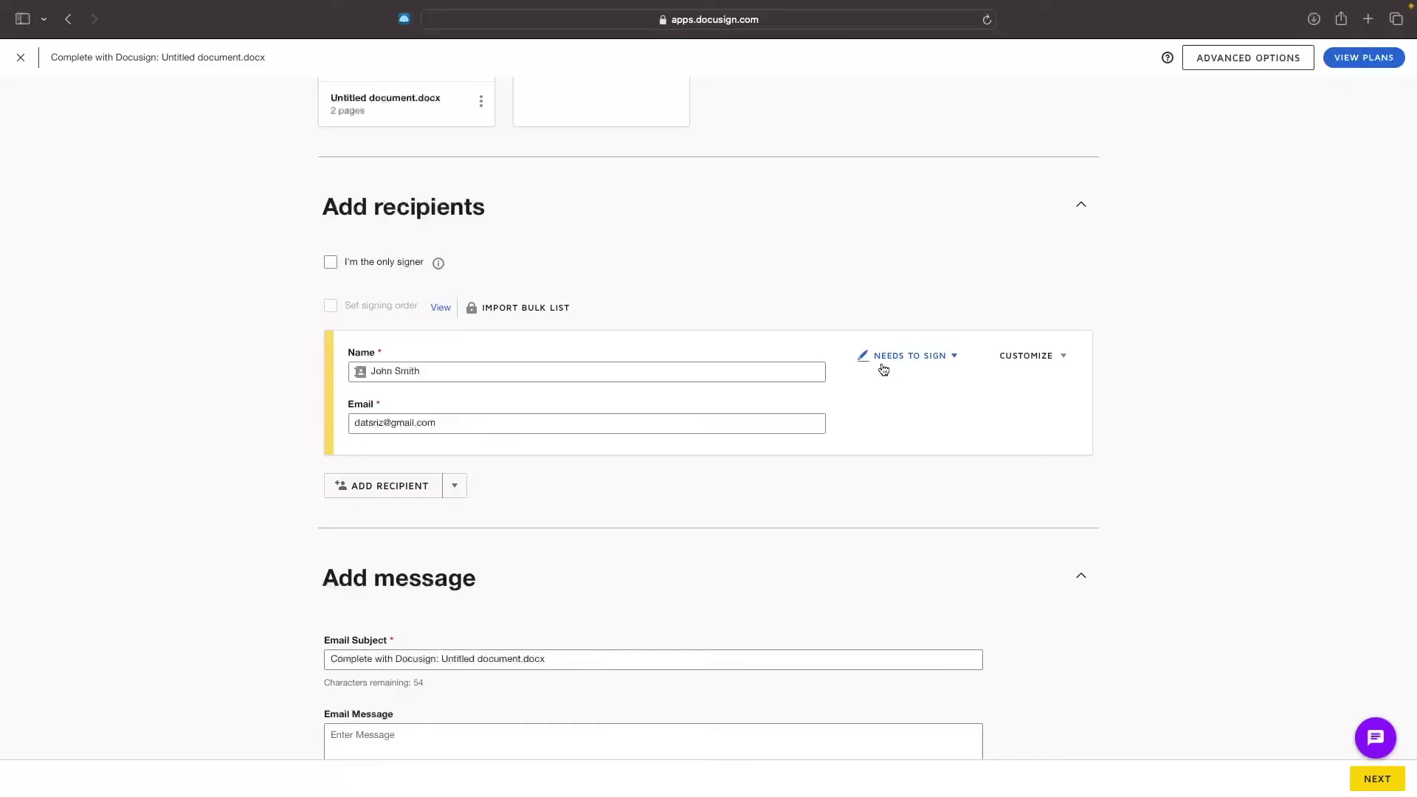
# Step: Look through the recipient's role options, and add a second blank recipient and remove it
pyautogui.click(953, 356)
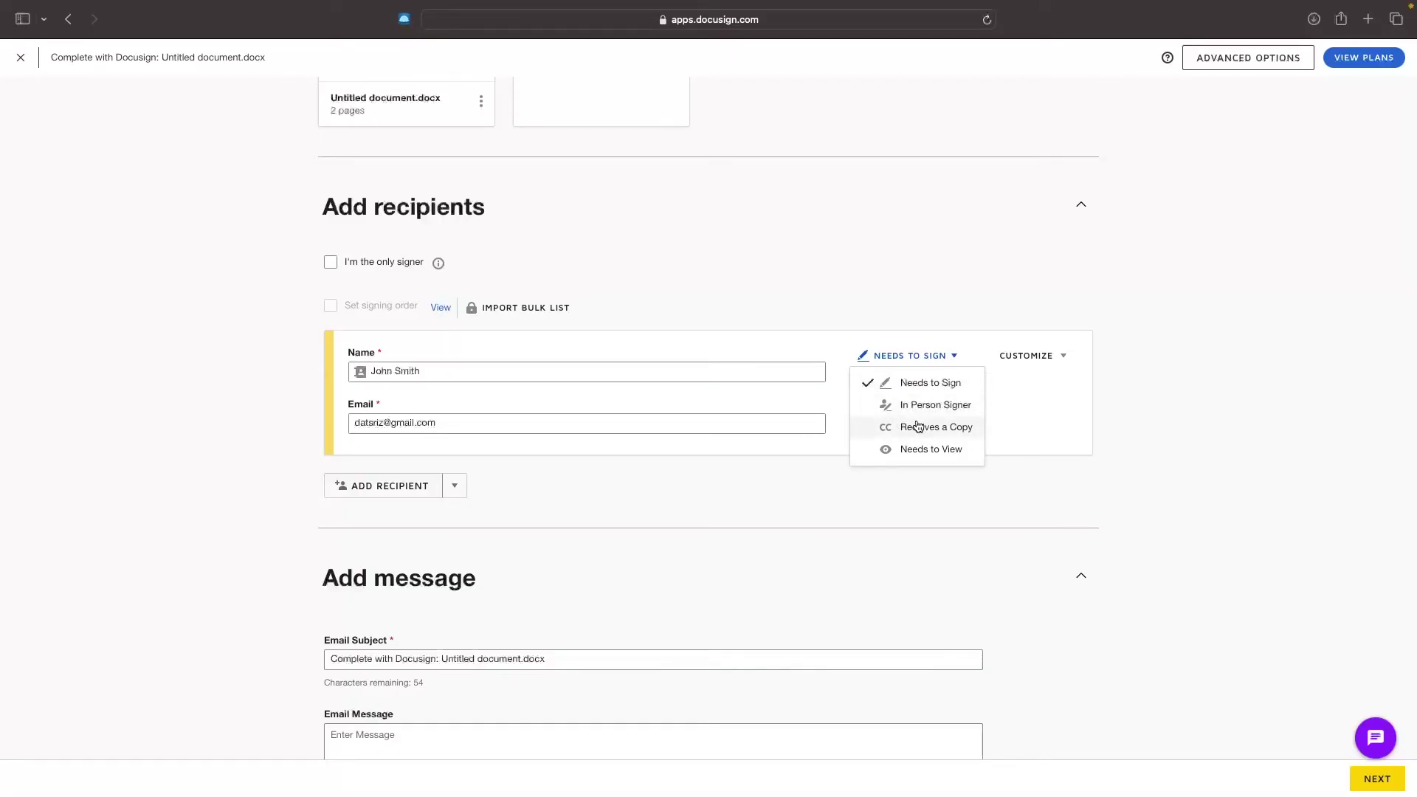
pyautogui.click(812, 495)
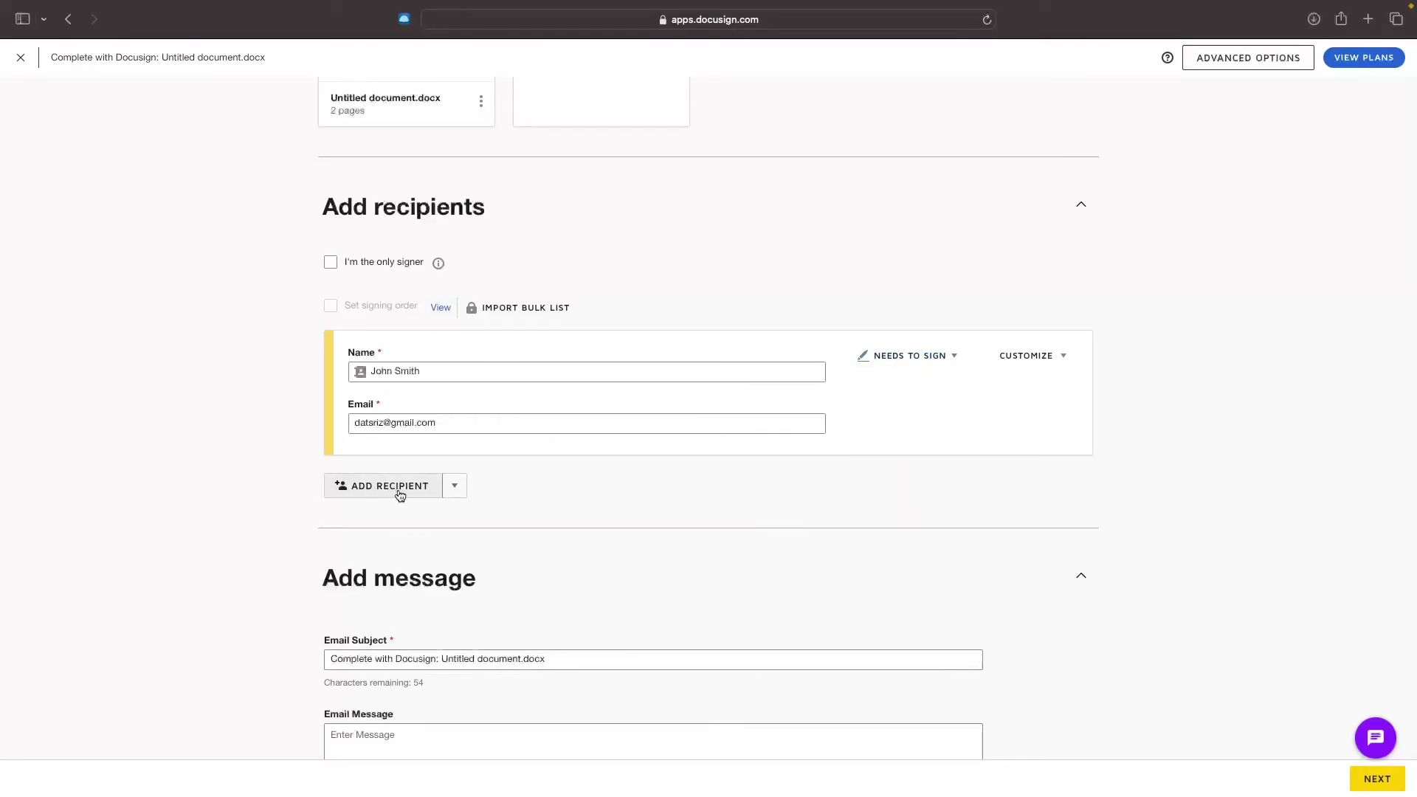
pyautogui.click(400, 495)
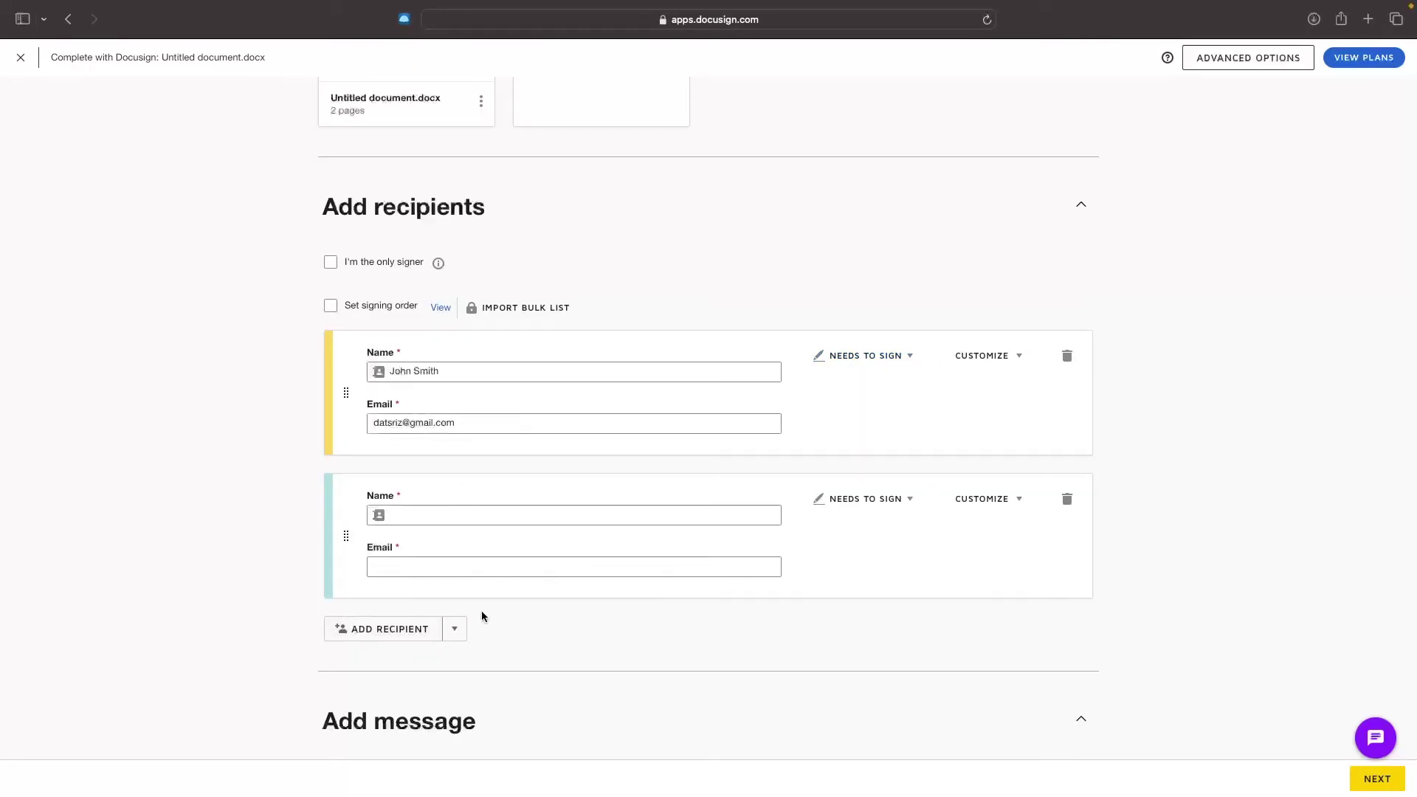
pyautogui.click(1068, 499)
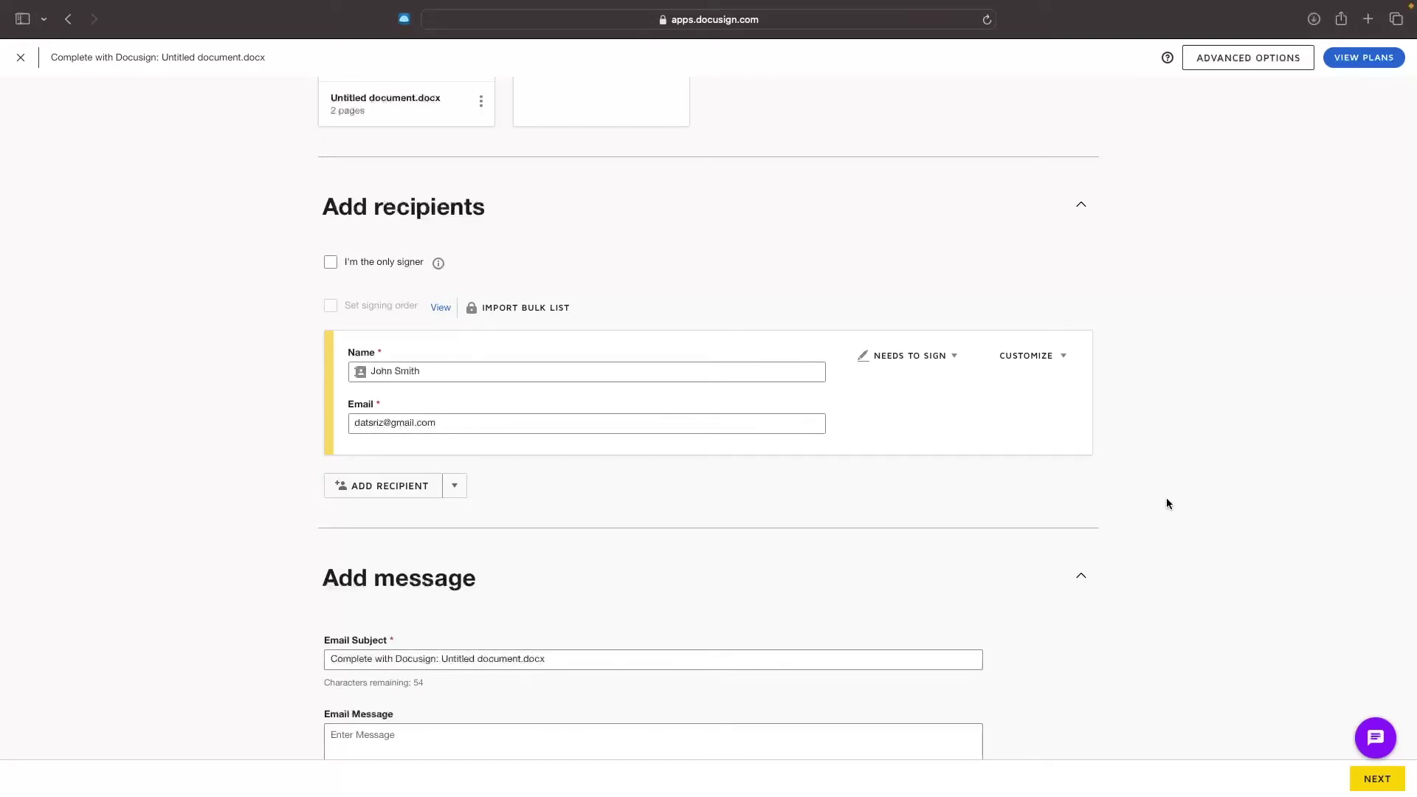
# Step: Change the email subject to "Complete with Docusign: G-Force North Marketing Services"
pyautogui.scroll(-3, 1137, 411)
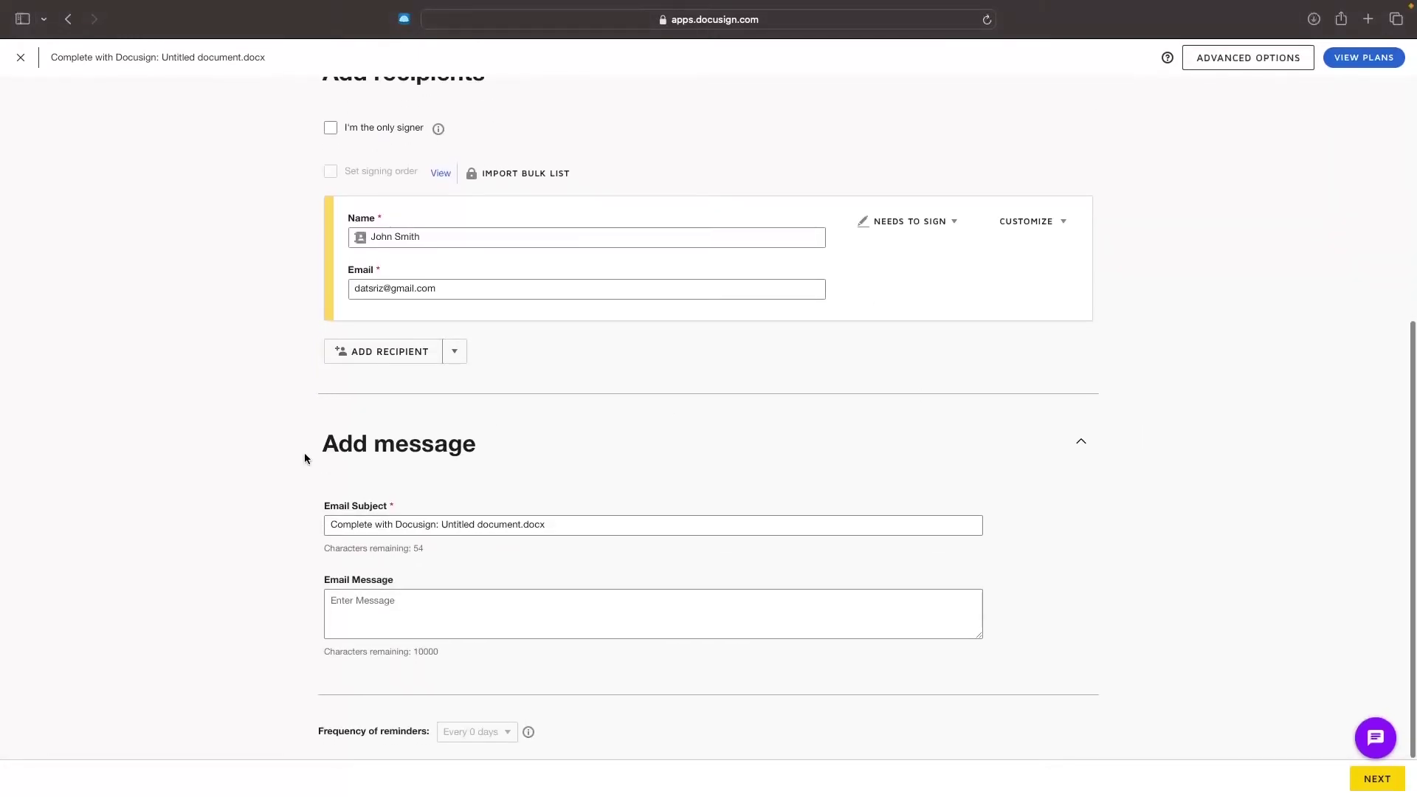
pyautogui.scroll(10, 449, 497)
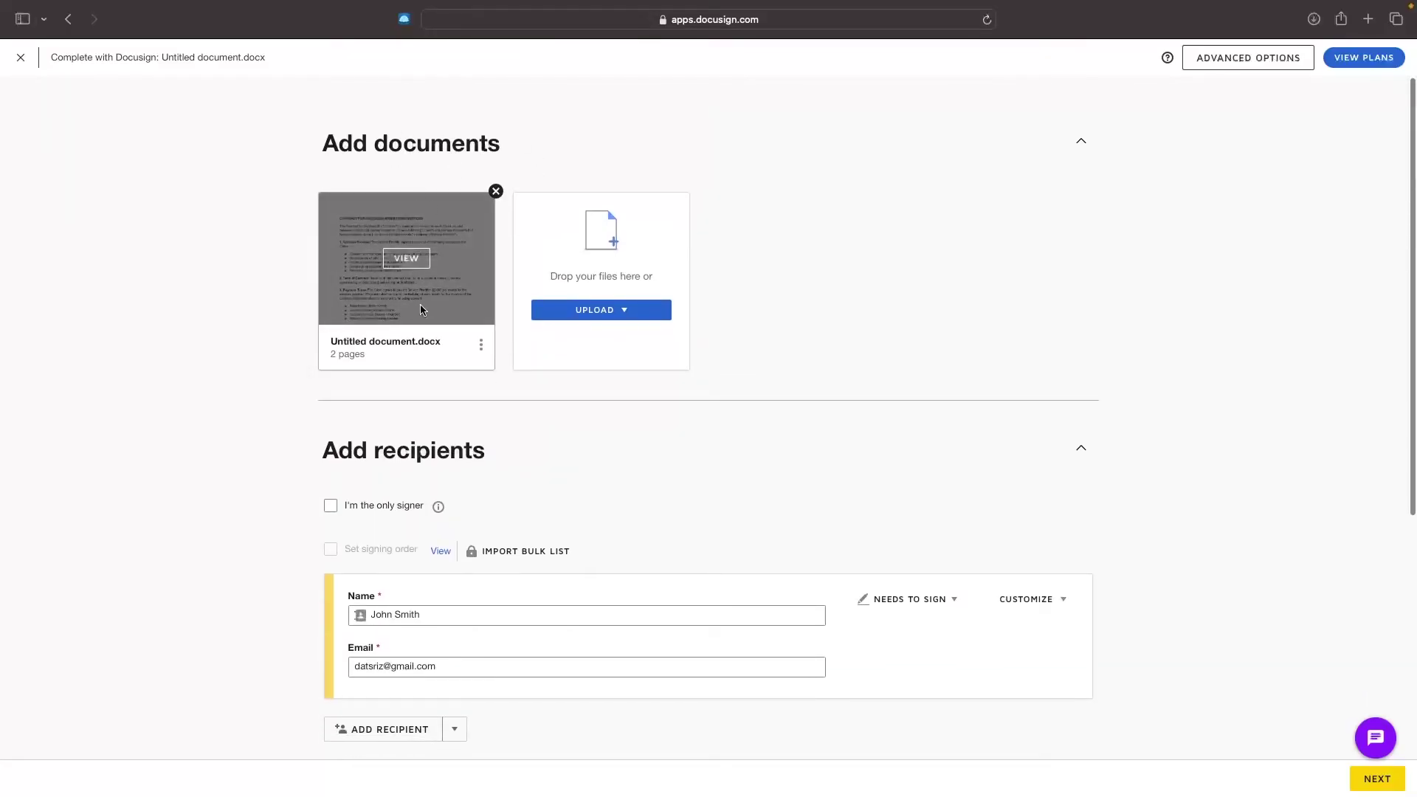
pyautogui.scroll(-1, 835, 443)
pyautogui.scroll(-5, 834, 443)
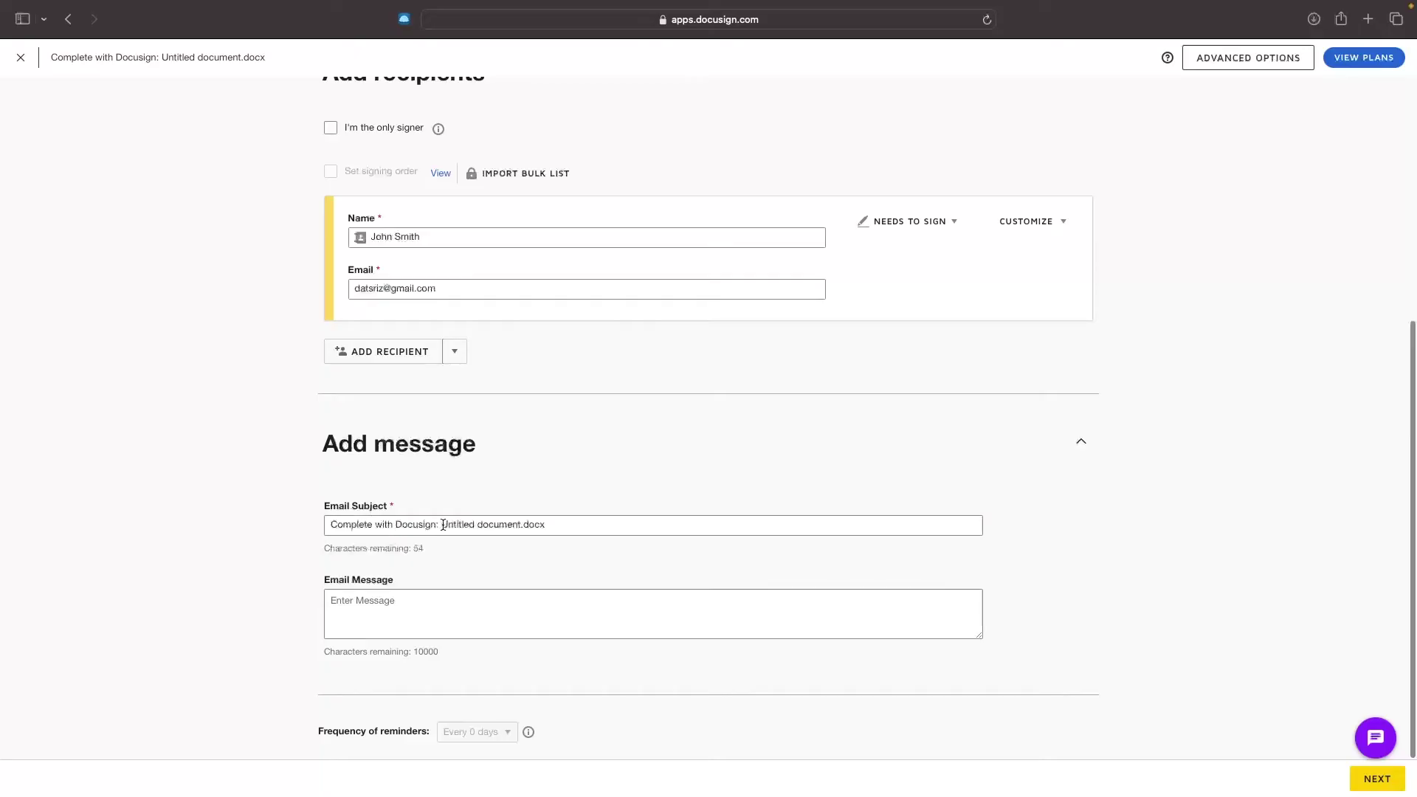
pyautogui.moveTo(443, 525); pyautogui.dragTo(585, 525)
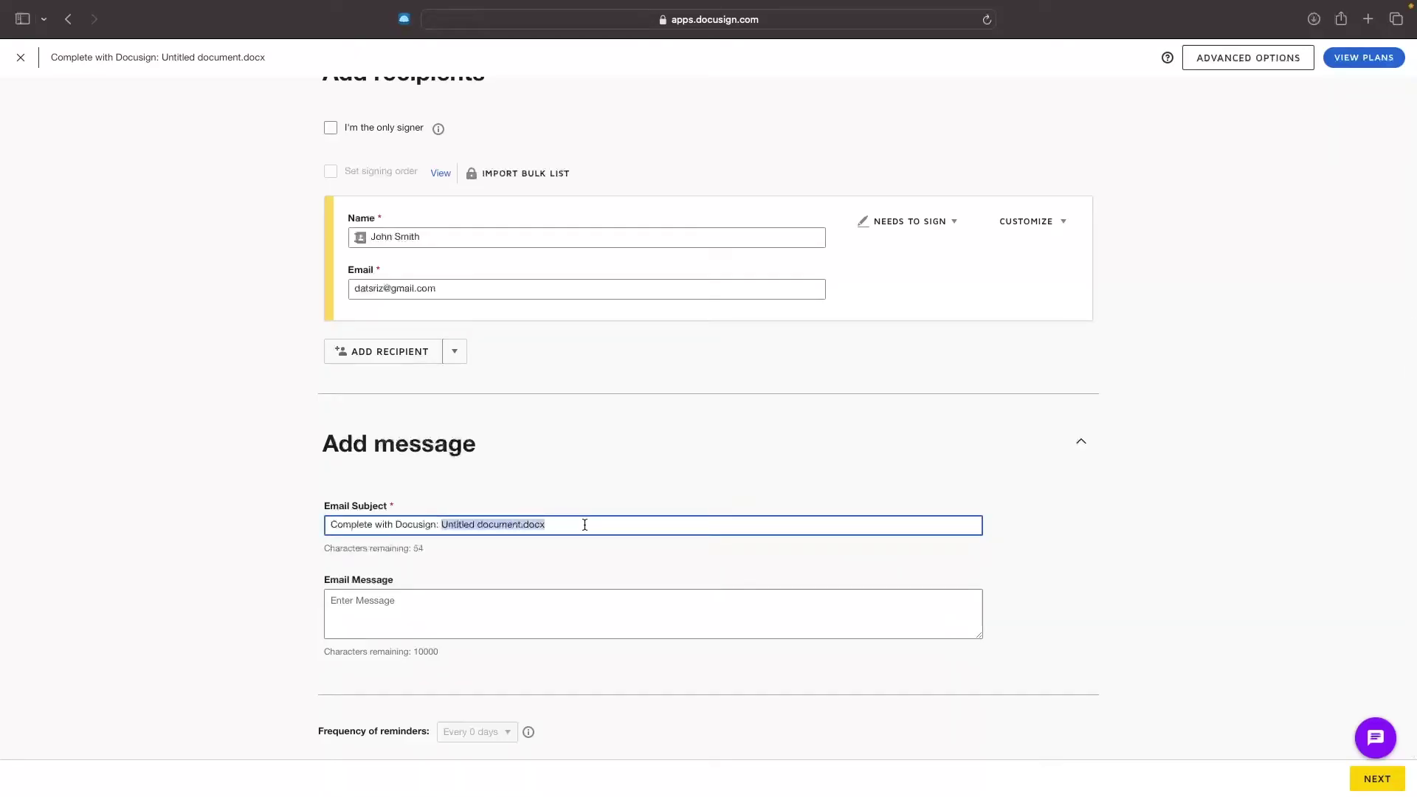
pyautogui.press('BackSpace')
pyautogui.write('G-Force North M')
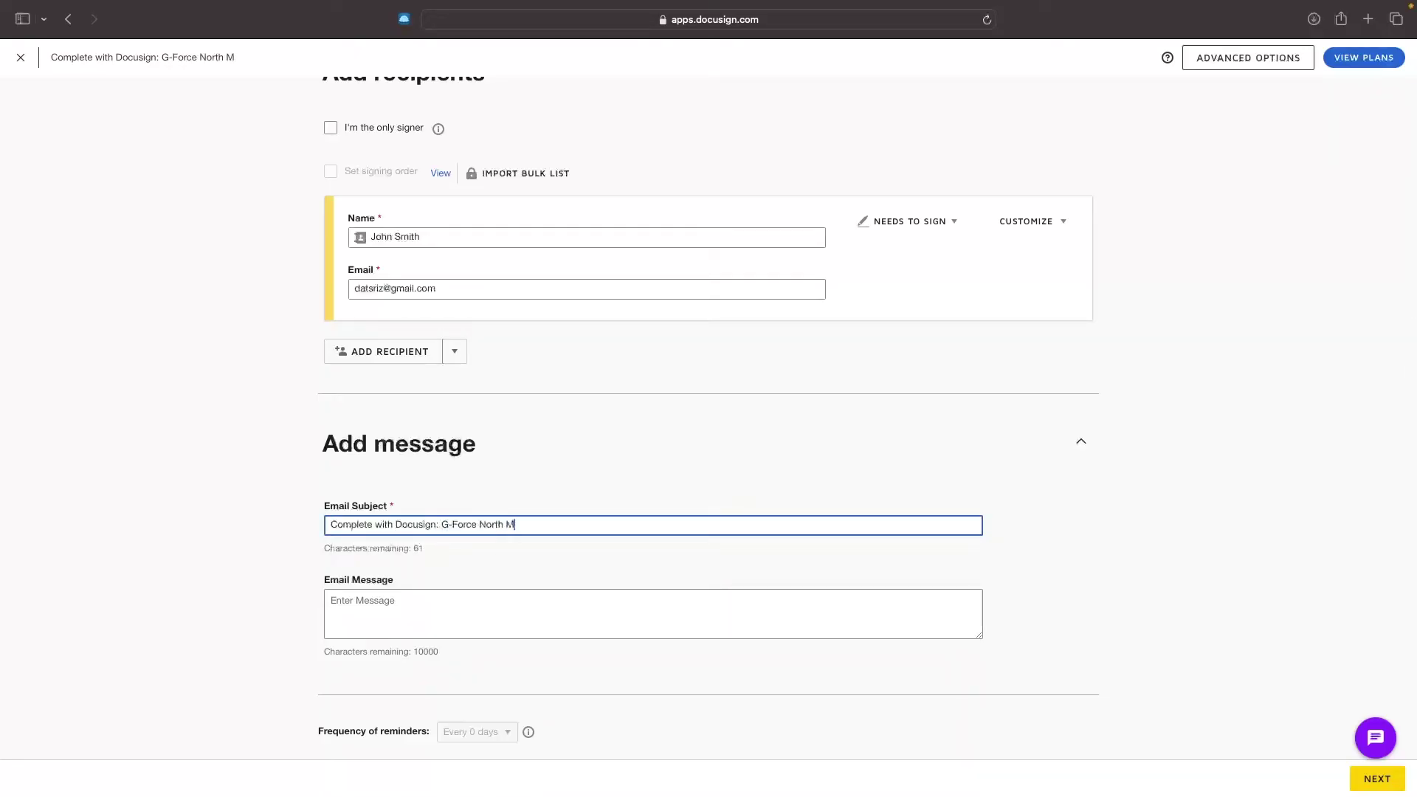
pyautogui.write('arketing Services')
# Step: Paste the prepared G-Force North note about signing the marketing services contract as the email message, and continue to placing fields
pyautogui.press('Tab')
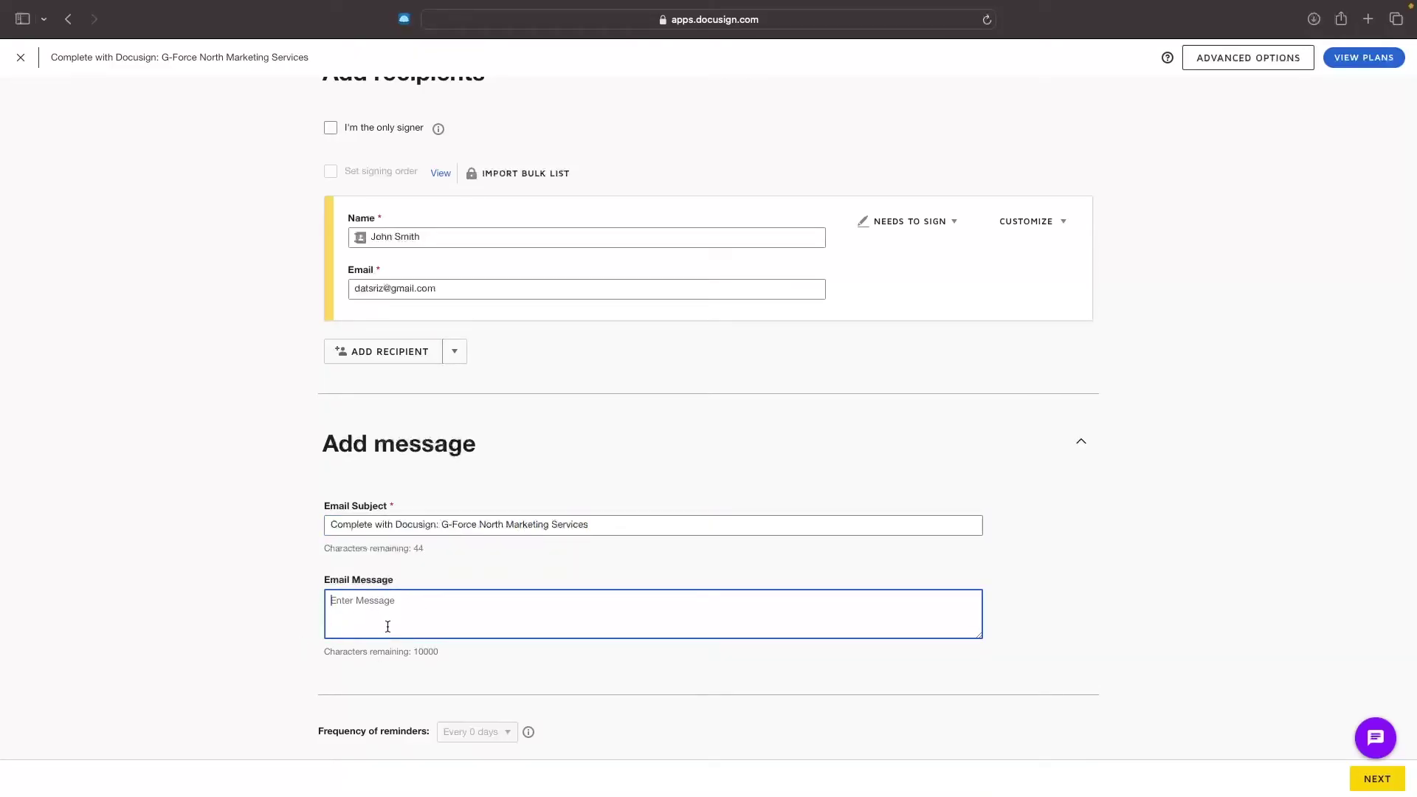
pyautogui.press('super+v')
pyautogui.scroll(-2, 373, 605)
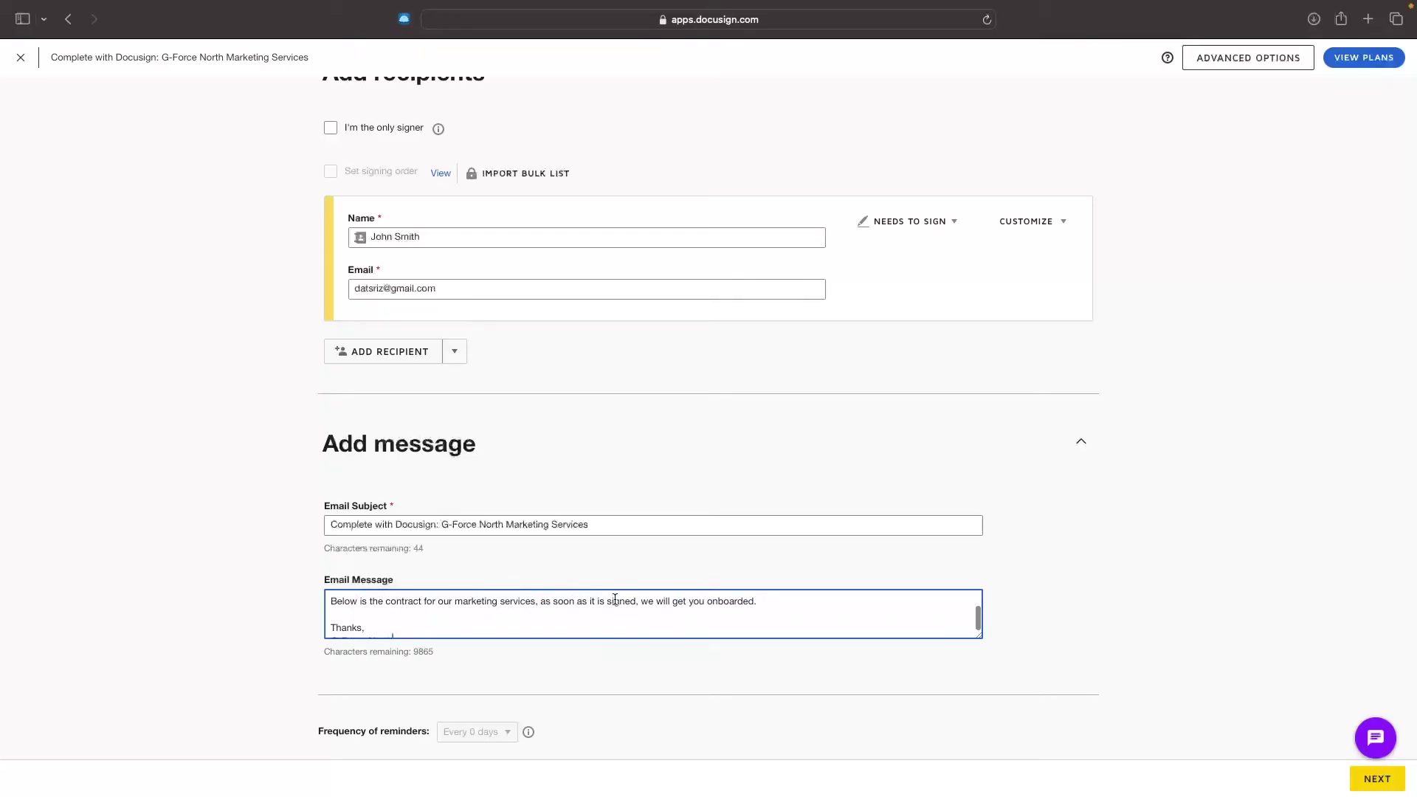
pyautogui.scroll(-1, 517, 602)
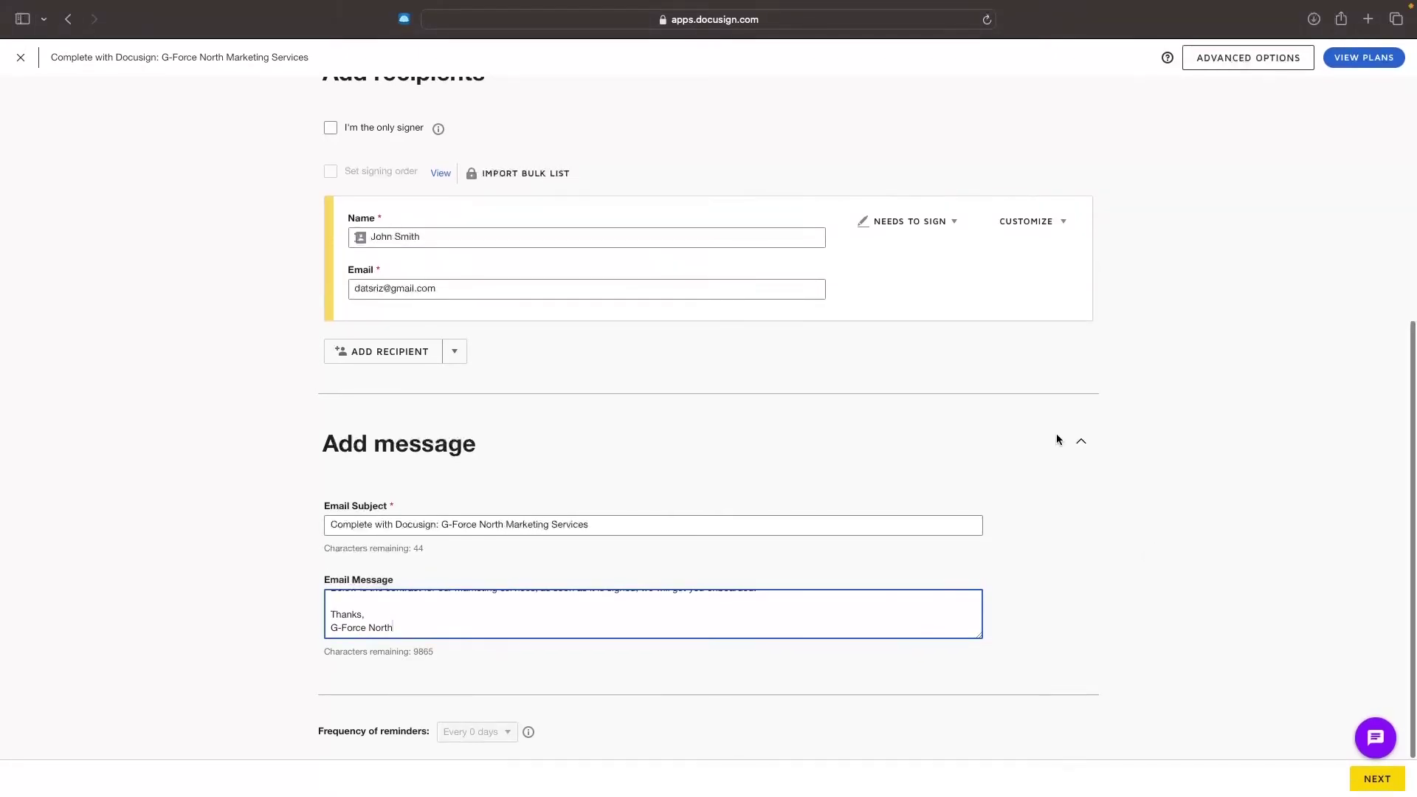
pyautogui.scroll(5, 1050, 512)
pyautogui.scroll(-4, 1109, 471)
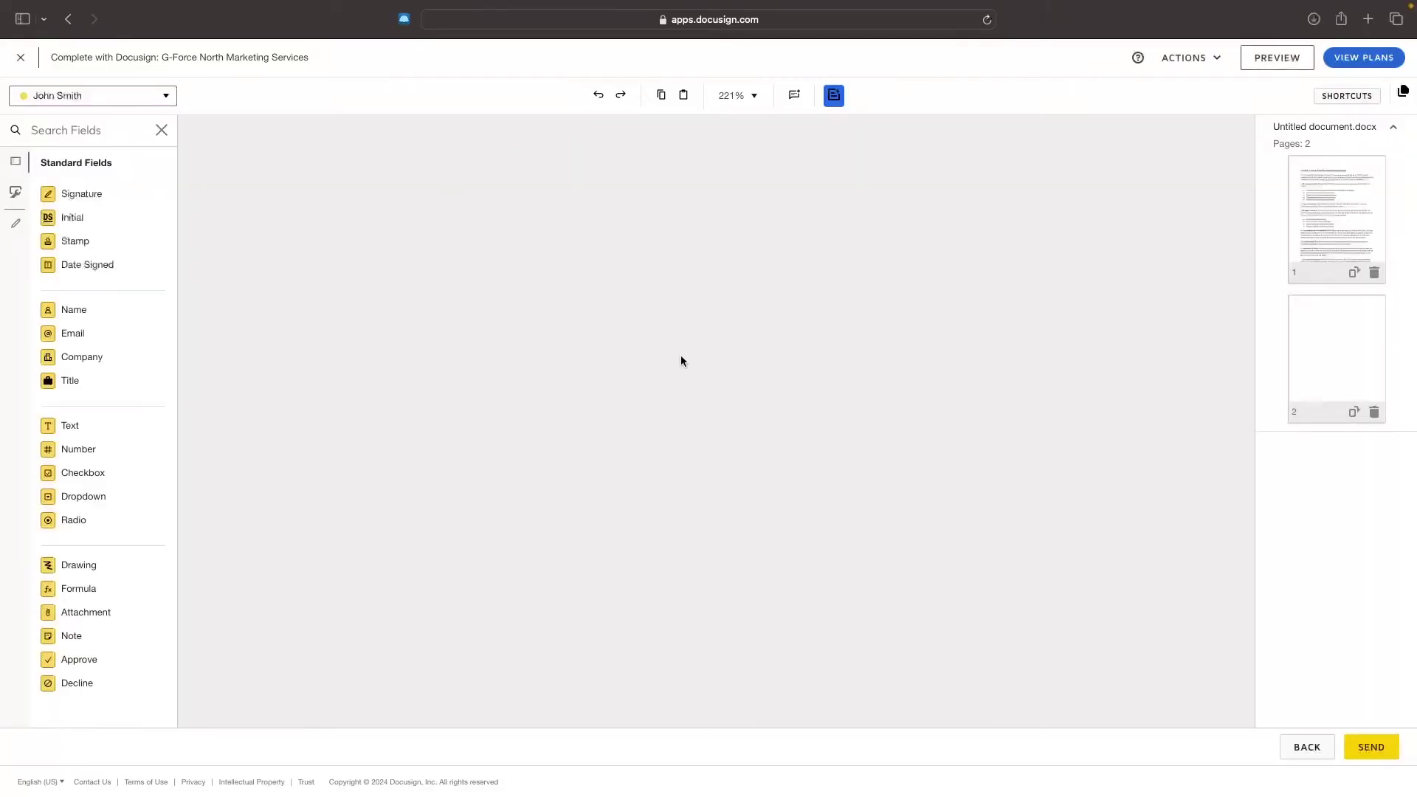
# Step: Place a Name field for the recipient over the [Client's Full Name] placeholder in the opening paragraph
pyautogui.scroll(-1, 760, 296)
pyautogui.scroll(-1, 650, 305)
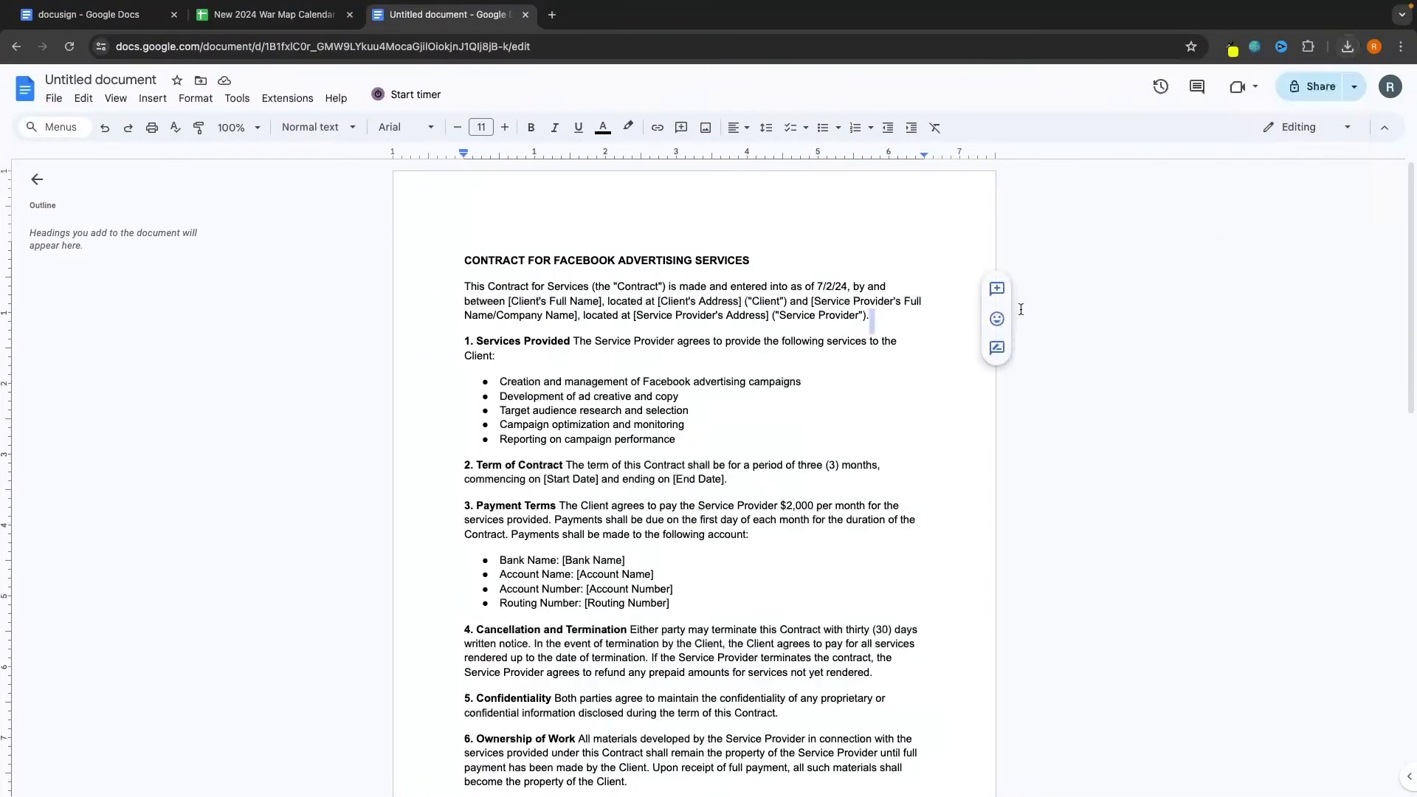
pyautogui.click(685, 259)
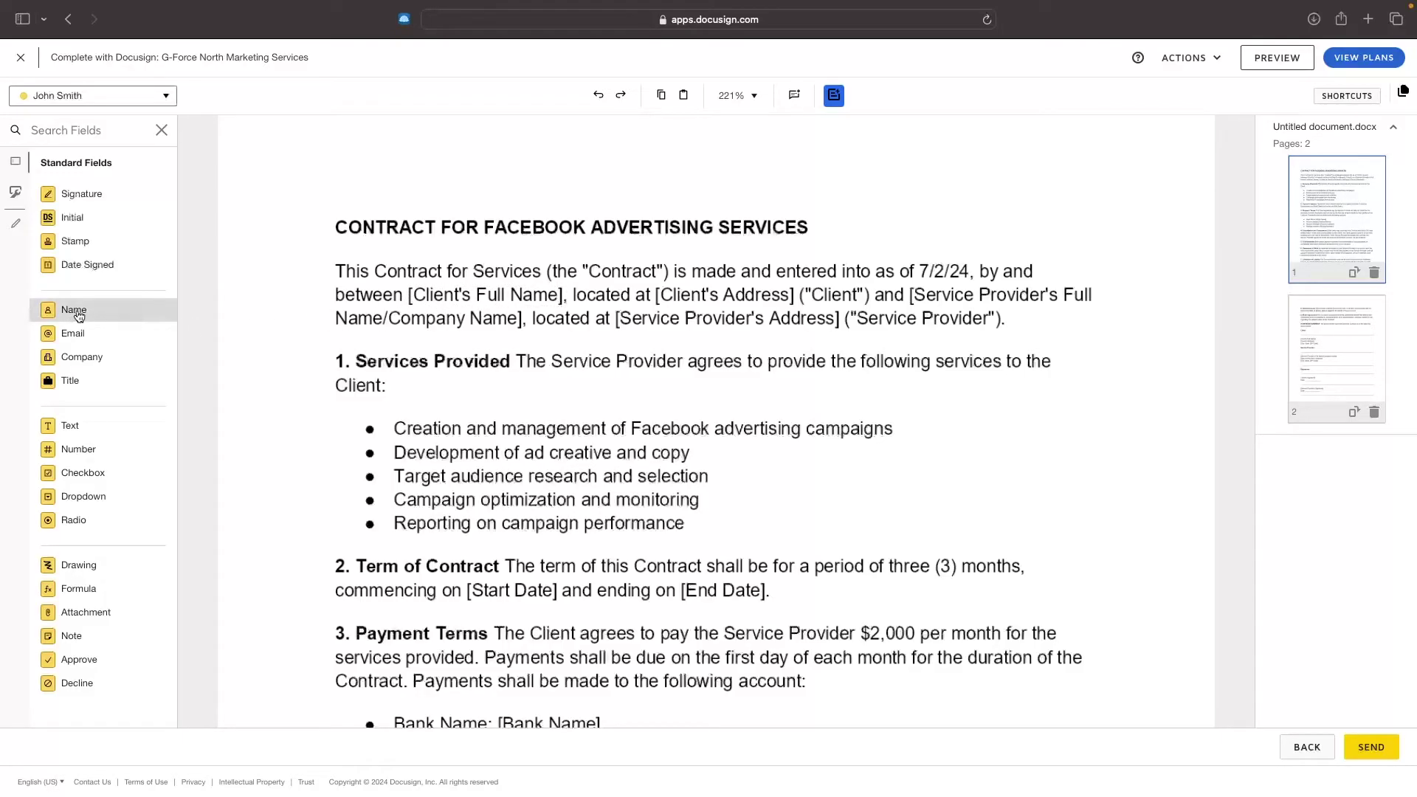
pyautogui.moveTo(56, 311); pyautogui.dragTo(413, 293)
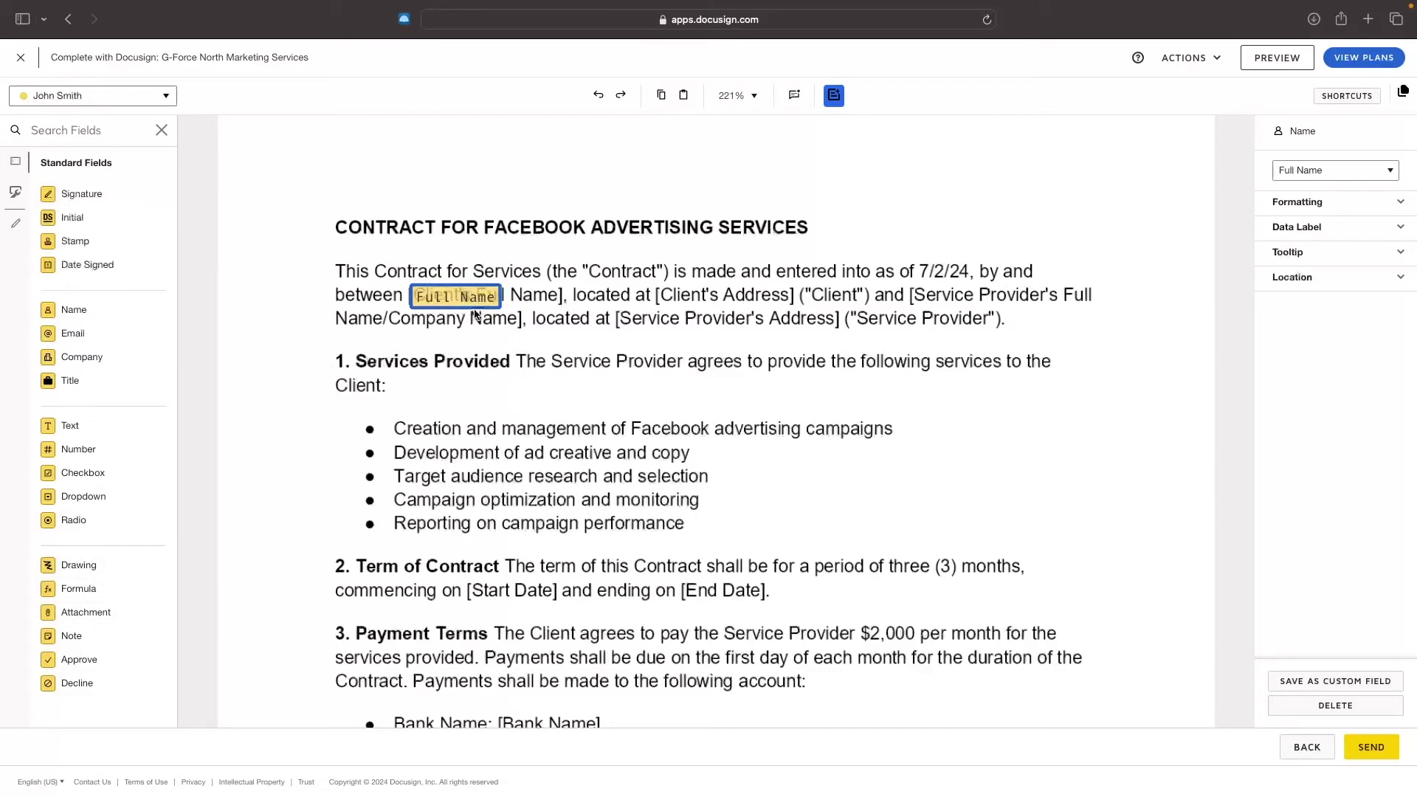
pyautogui.moveTo(469, 296); pyautogui.dragTo(466, 295)
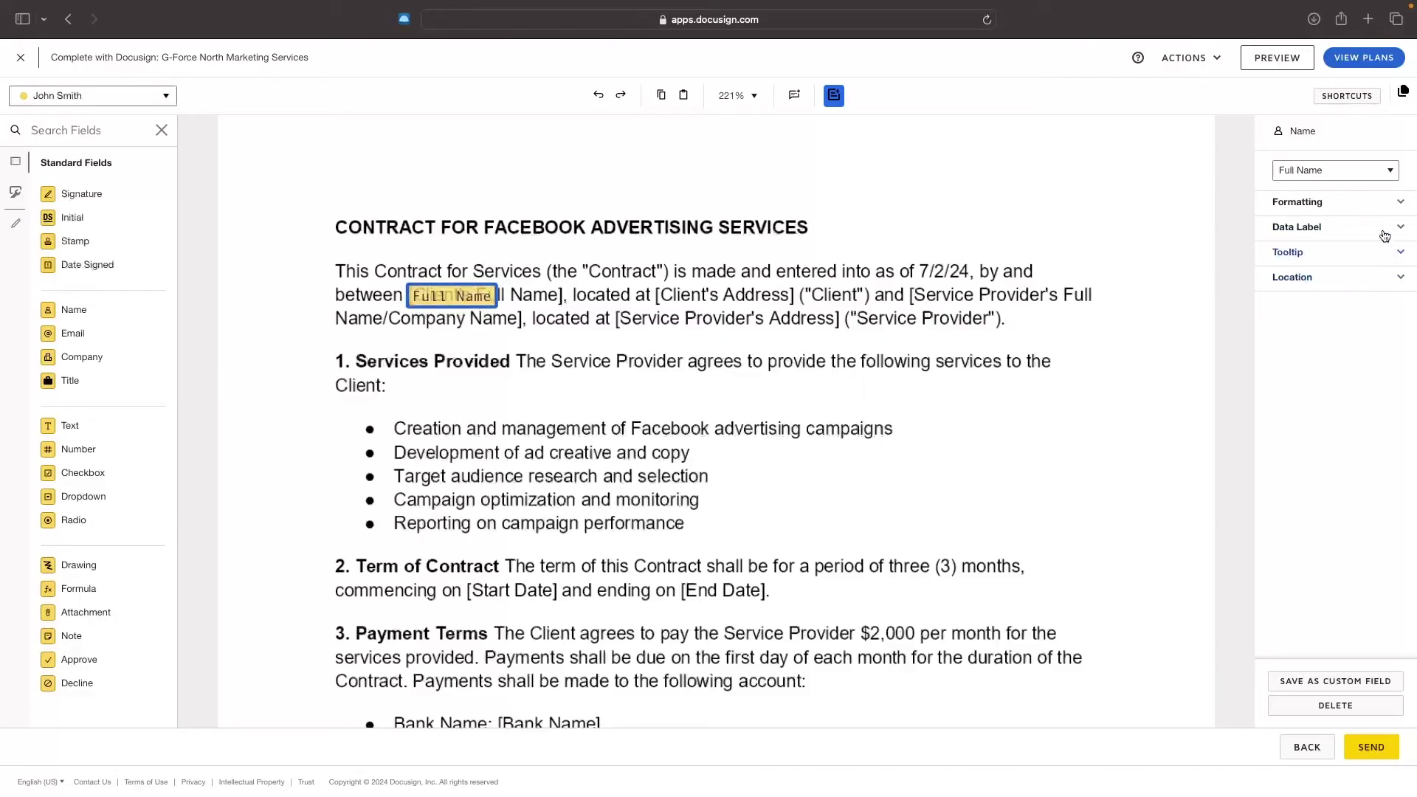
# Step: Examine the Name field's properties: the name type choices, formatting, data label and location
pyautogui.click(1308, 171)
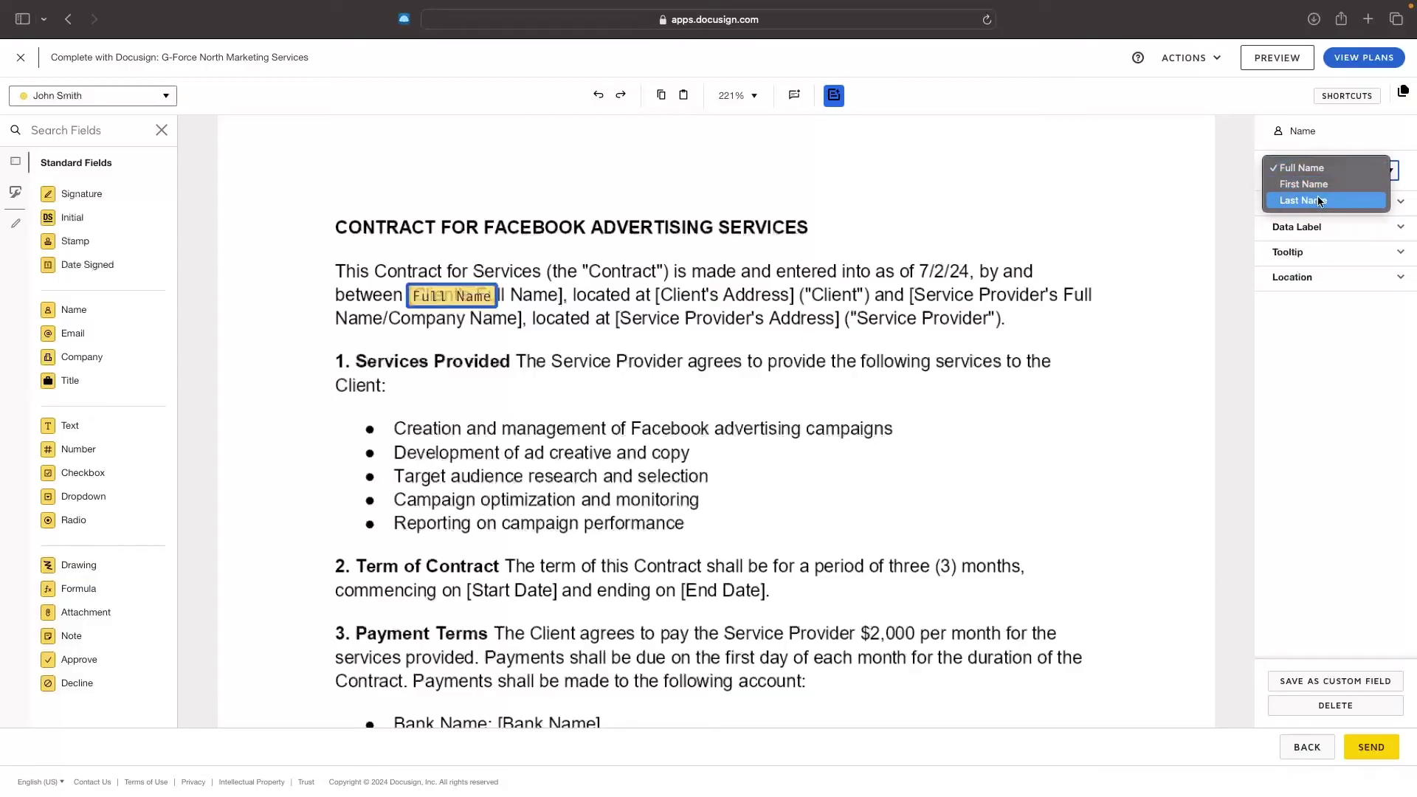
pyautogui.press('Escape')
pyautogui.click(1350, 201)
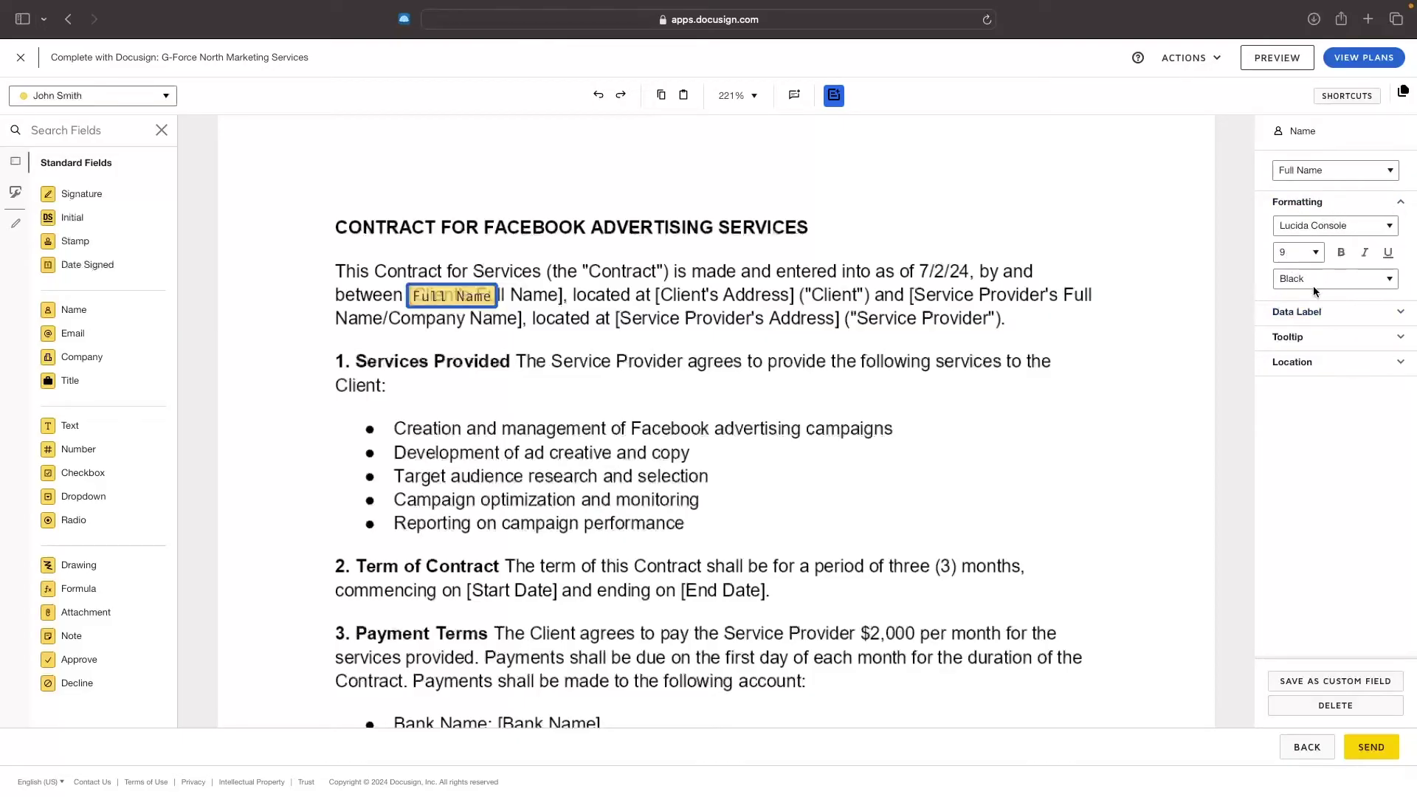
pyautogui.click(1339, 203)
pyautogui.click(1325, 227)
pyautogui.click(1317, 229)
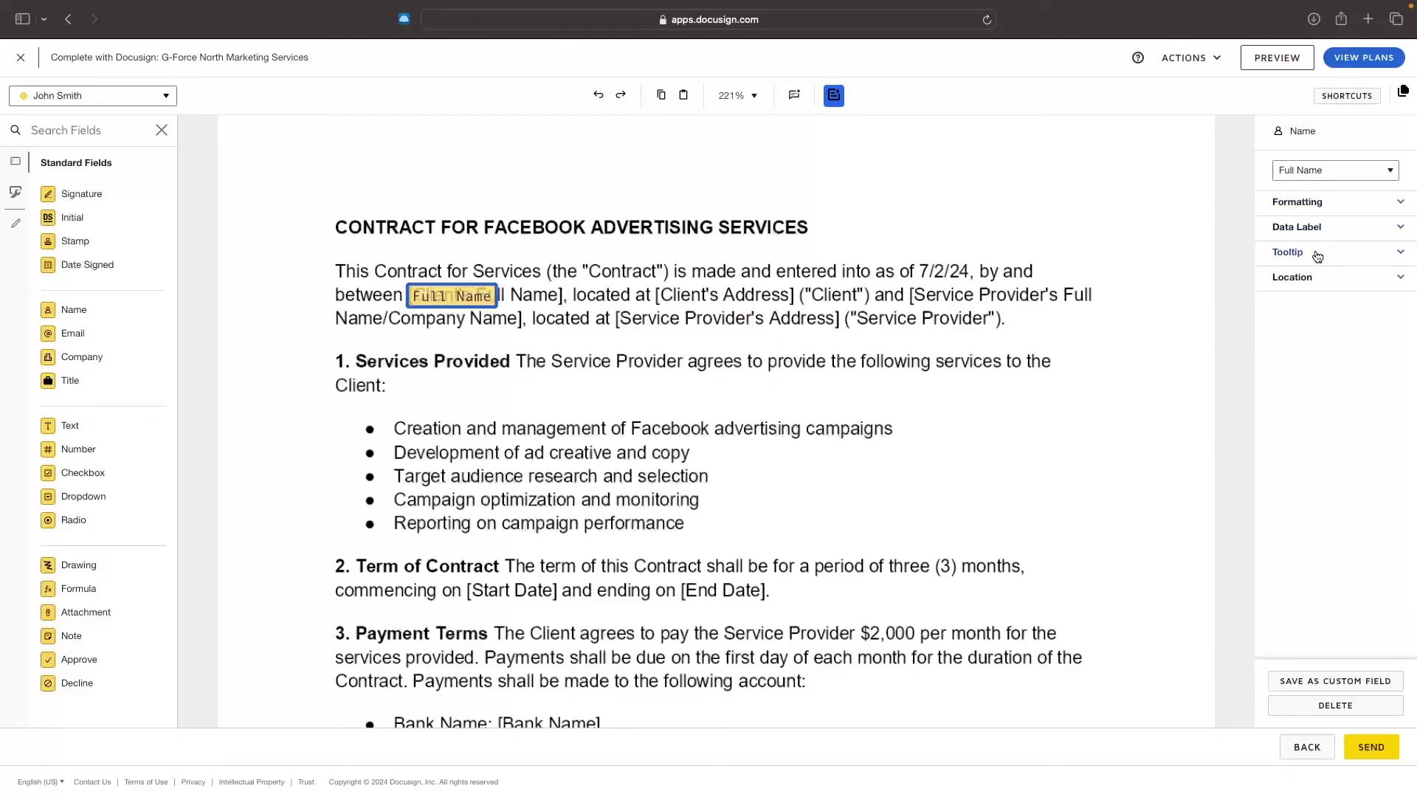
pyautogui.click(1316, 279)
pyautogui.click(1315, 280)
# Step: Try an Attachment field beside the Services Provided section and delete it
pyautogui.scroll(-1, 663, 299)
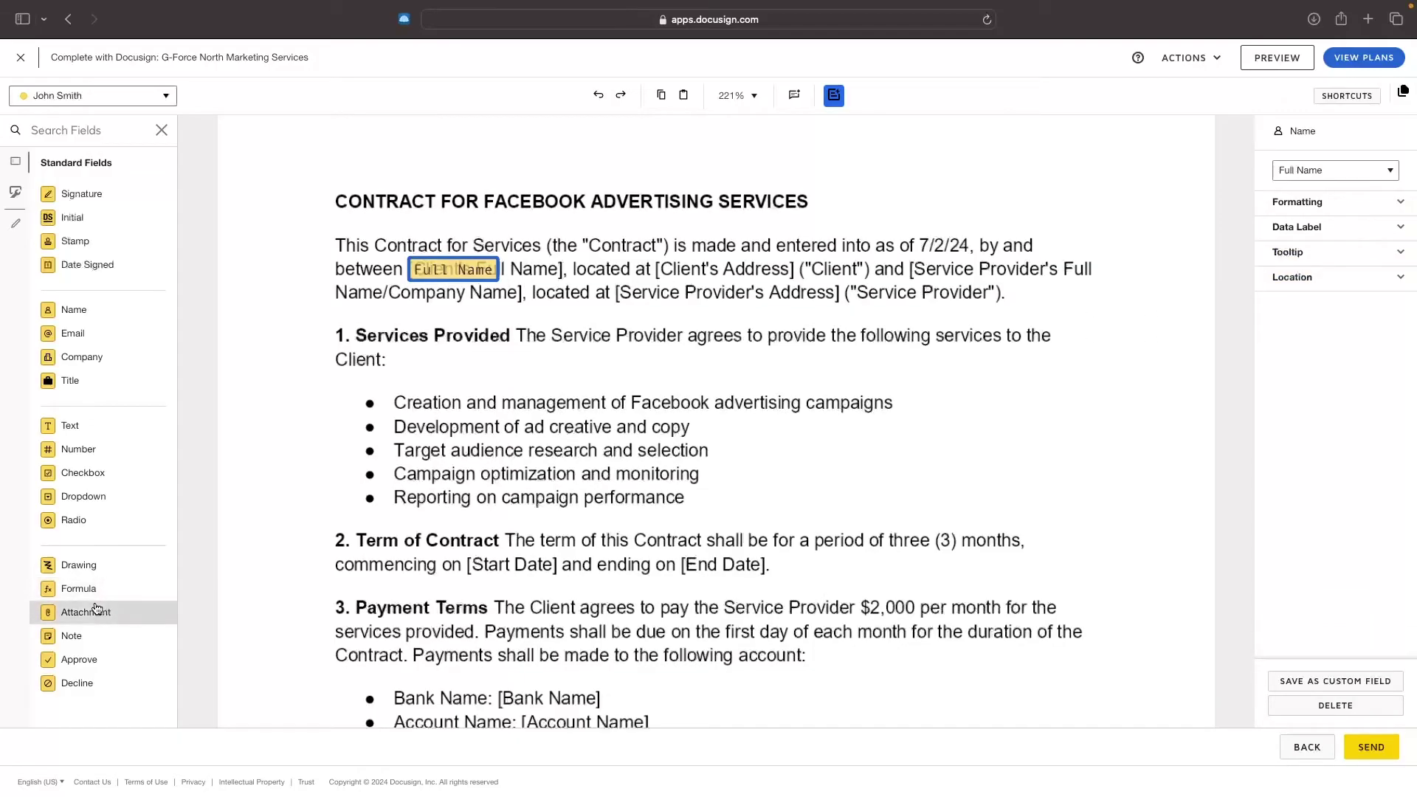
pyautogui.moveTo(86, 612); pyautogui.dragTo(1087, 429)
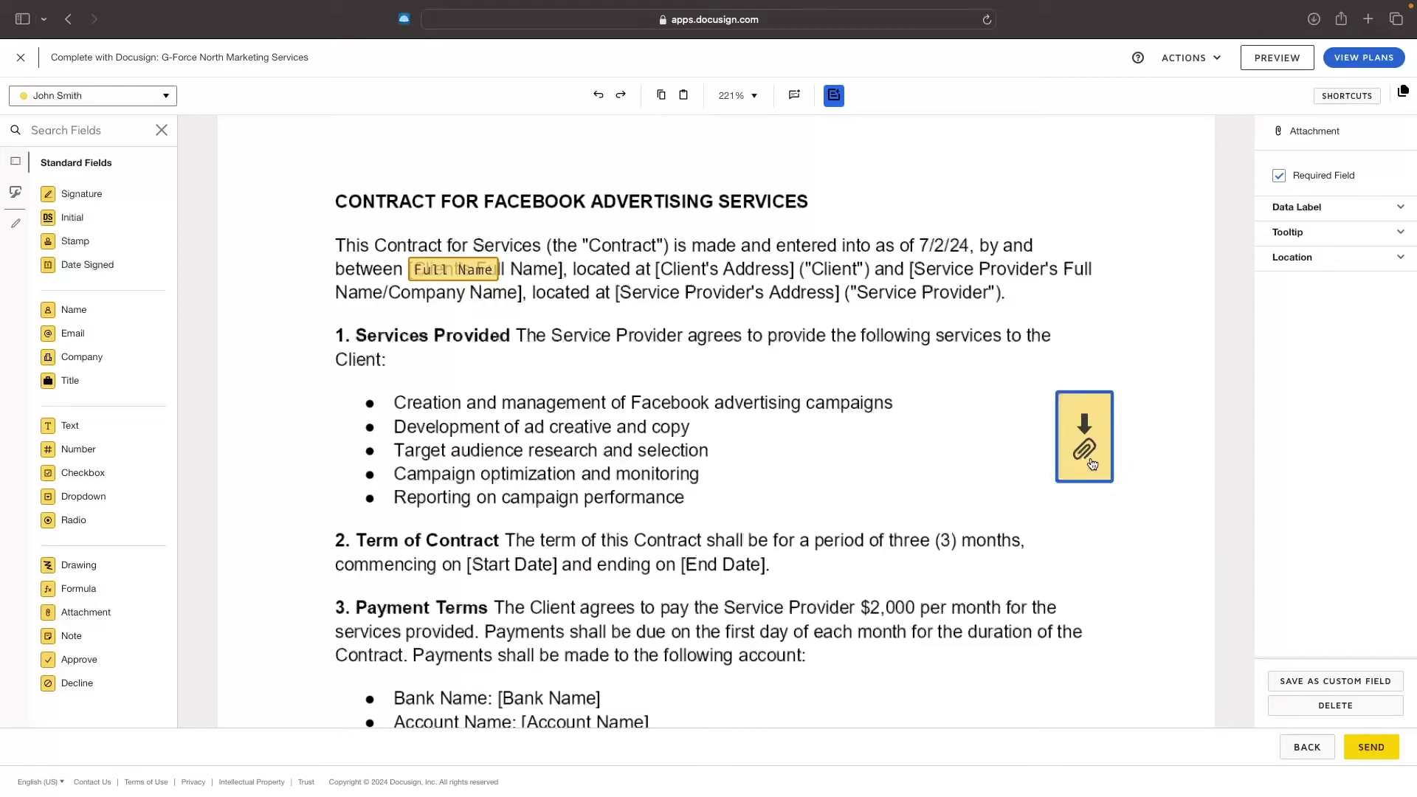
pyautogui.press('Delete')
# Step: Place a required Signature field on the Date line below [Client's Signature] on page 2
pyautogui.scroll(1, 980, 493)
pyautogui.scroll(-18, 980, 493)
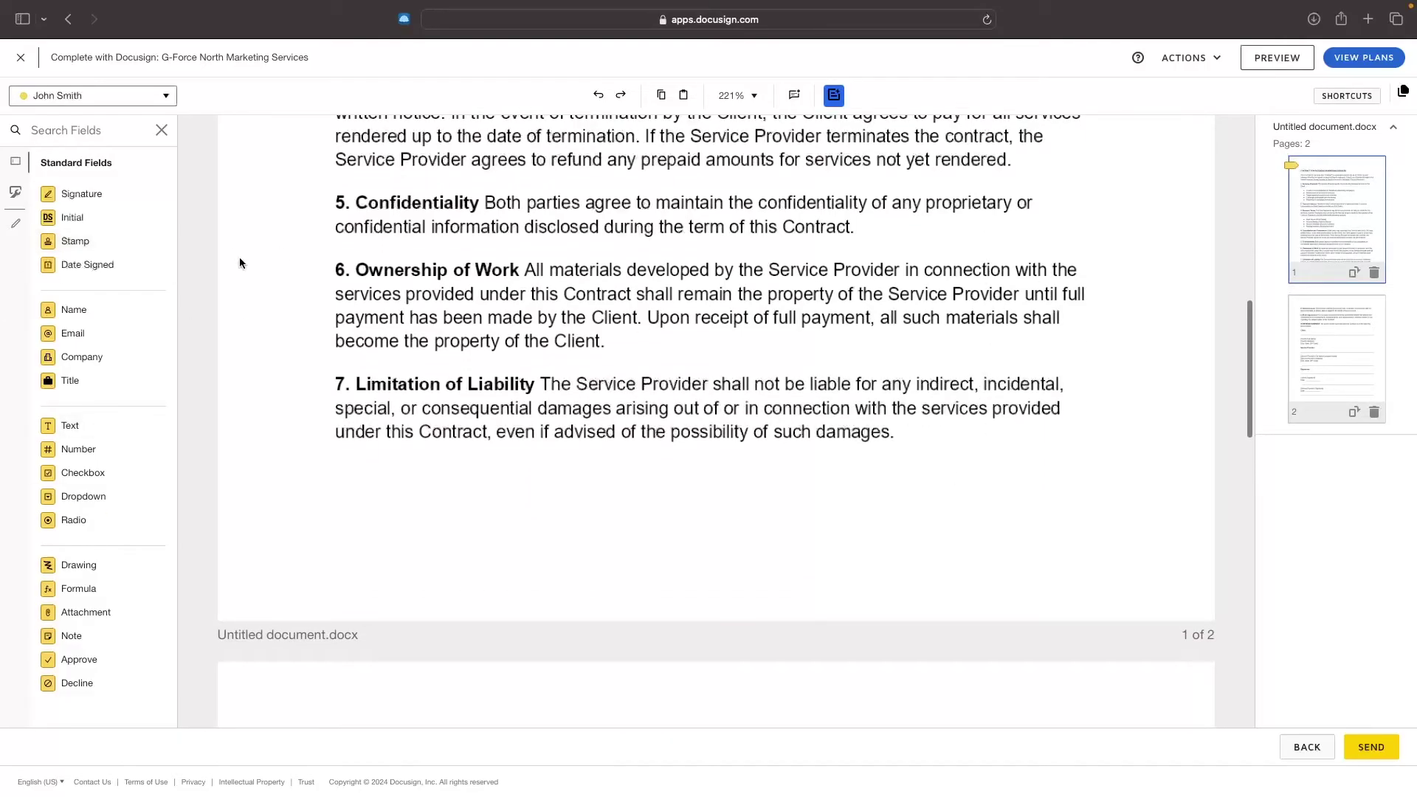
pyautogui.scroll(-15, 651, 404)
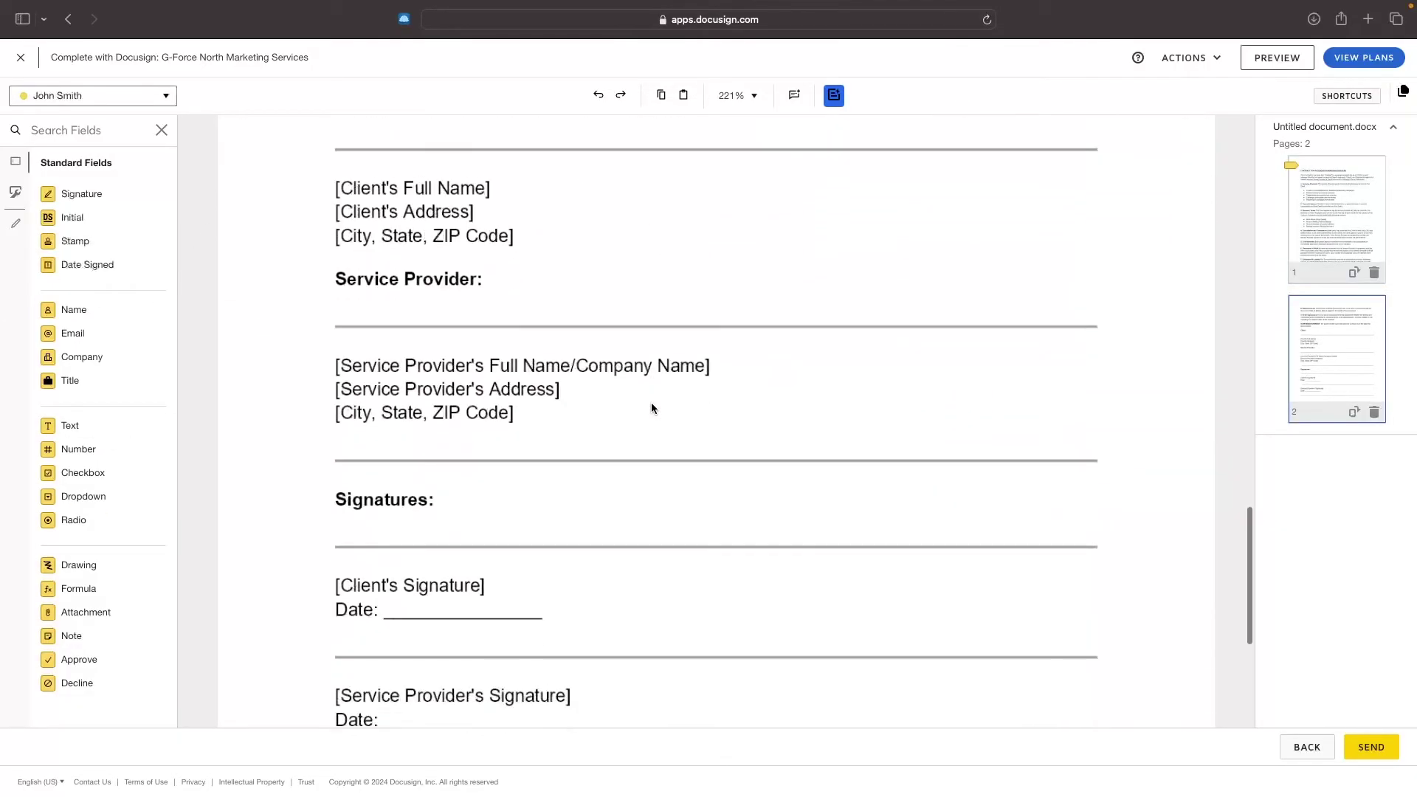
pyautogui.scroll(-3, 651, 408)
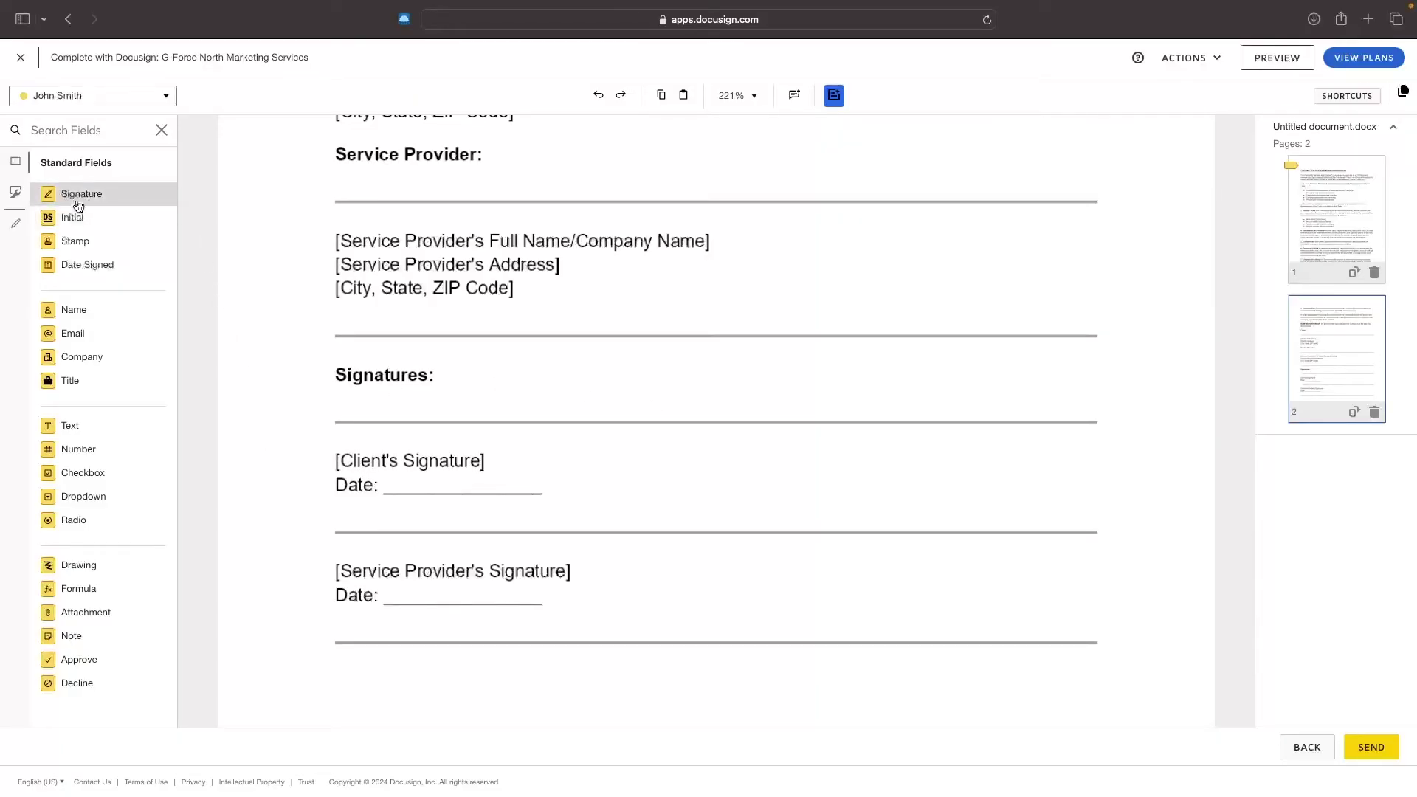
pyautogui.moveTo(72, 201)
pyautogui.mouseDown()
pyautogui.moveTo(436, 380)
pyautogui.moveTo(428, 507)
pyautogui.moveTo(420, 498)
pyautogui.mouseUp()
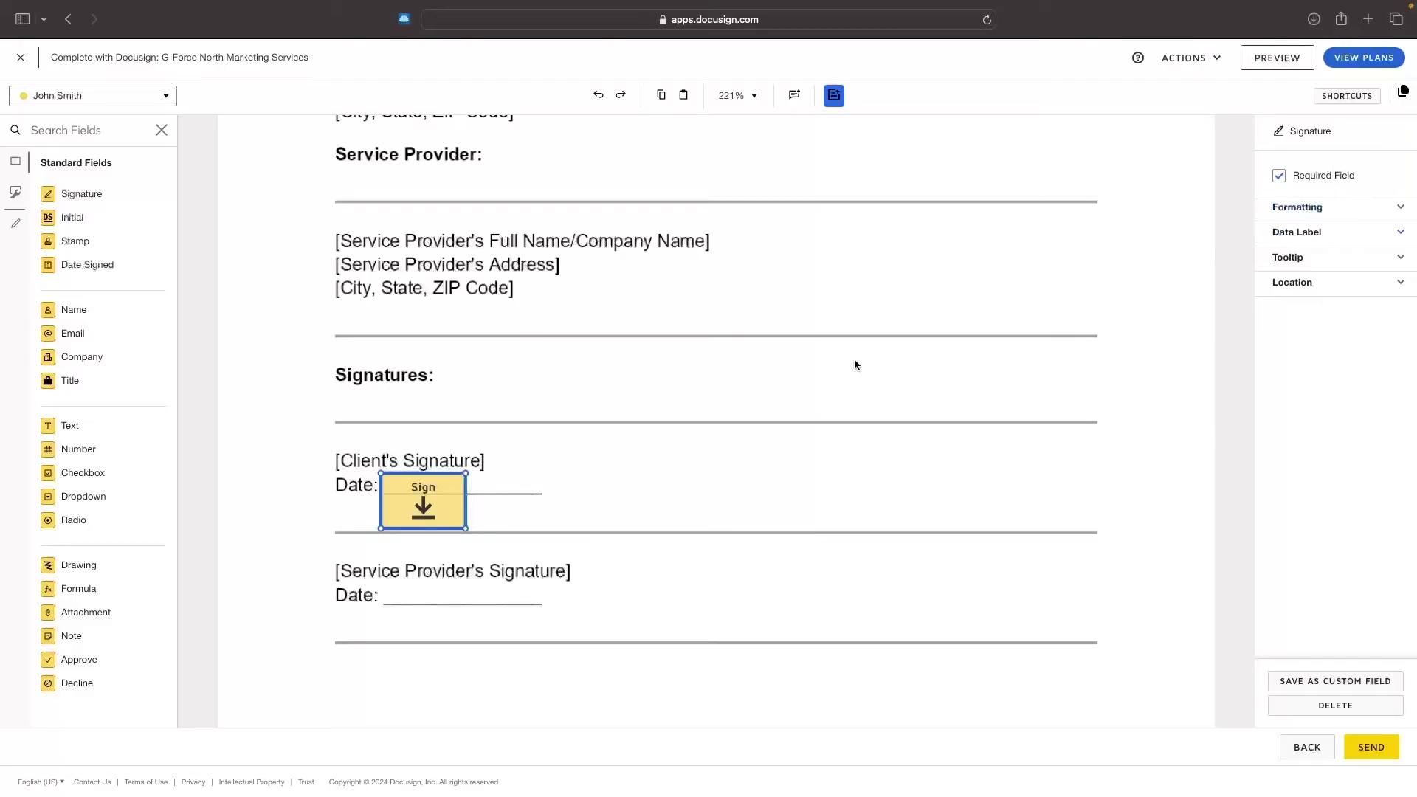
pyautogui.moveTo(450, 485); pyautogui.dragTo(425, 504)
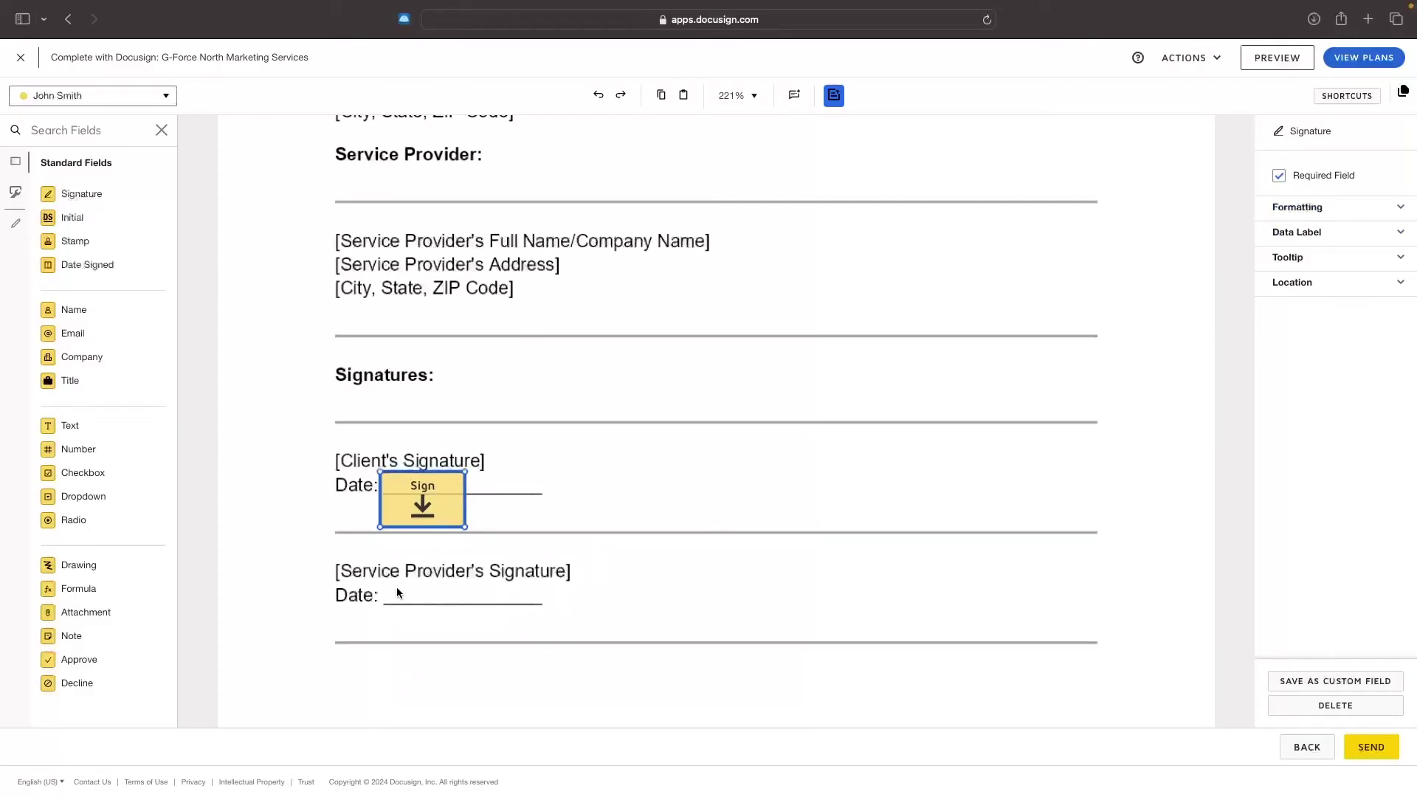
# Step: Place a Date Signed field on the Date line below [Service Provider's Signature]
pyautogui.click(370, 603)
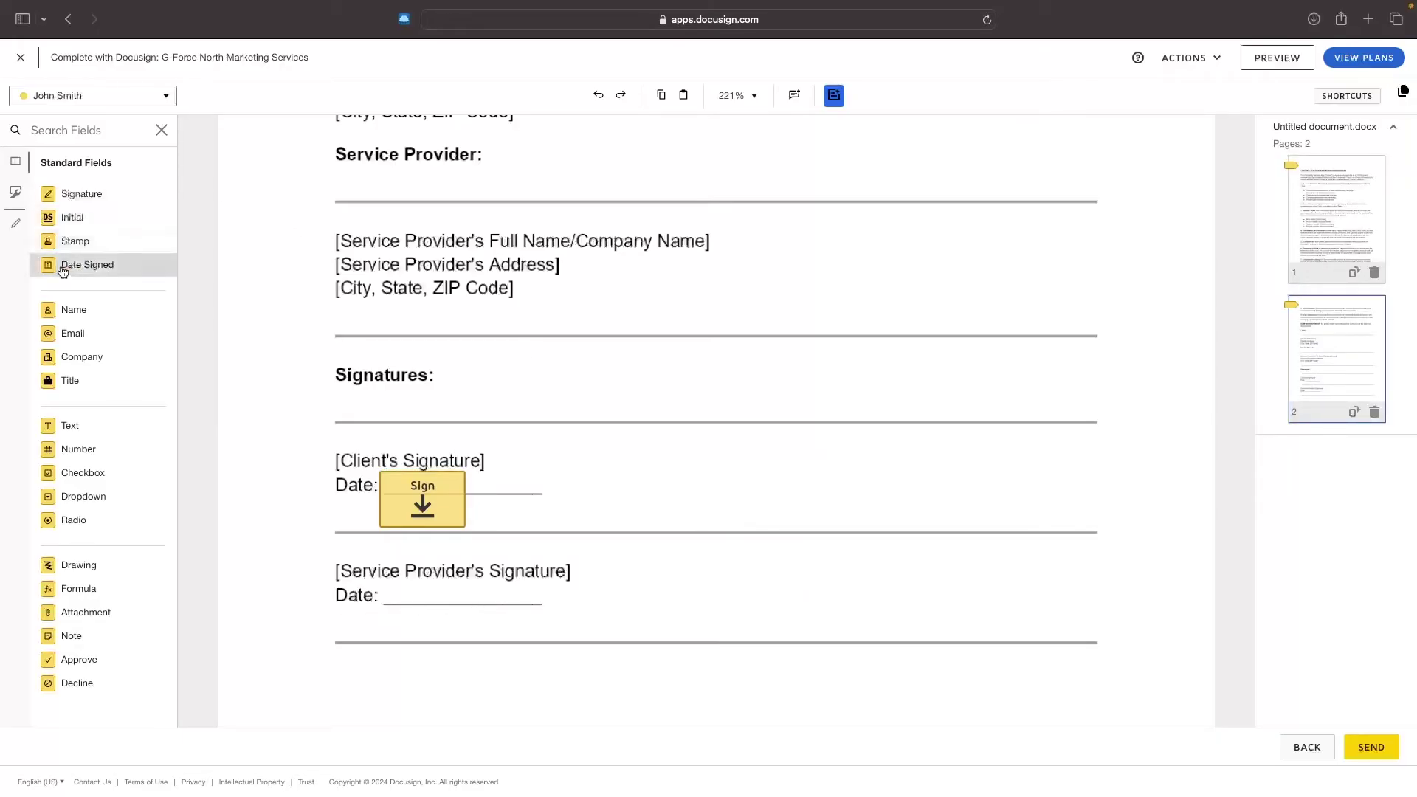
pyautogui.moveTo(73, 270); pyautogui.dragTo(391, 589)
pyautogui.click(577, 606)
# Step: Start a new custom field named Address and choose Text as its type
pyautogui.scroll(1, 433, 281)
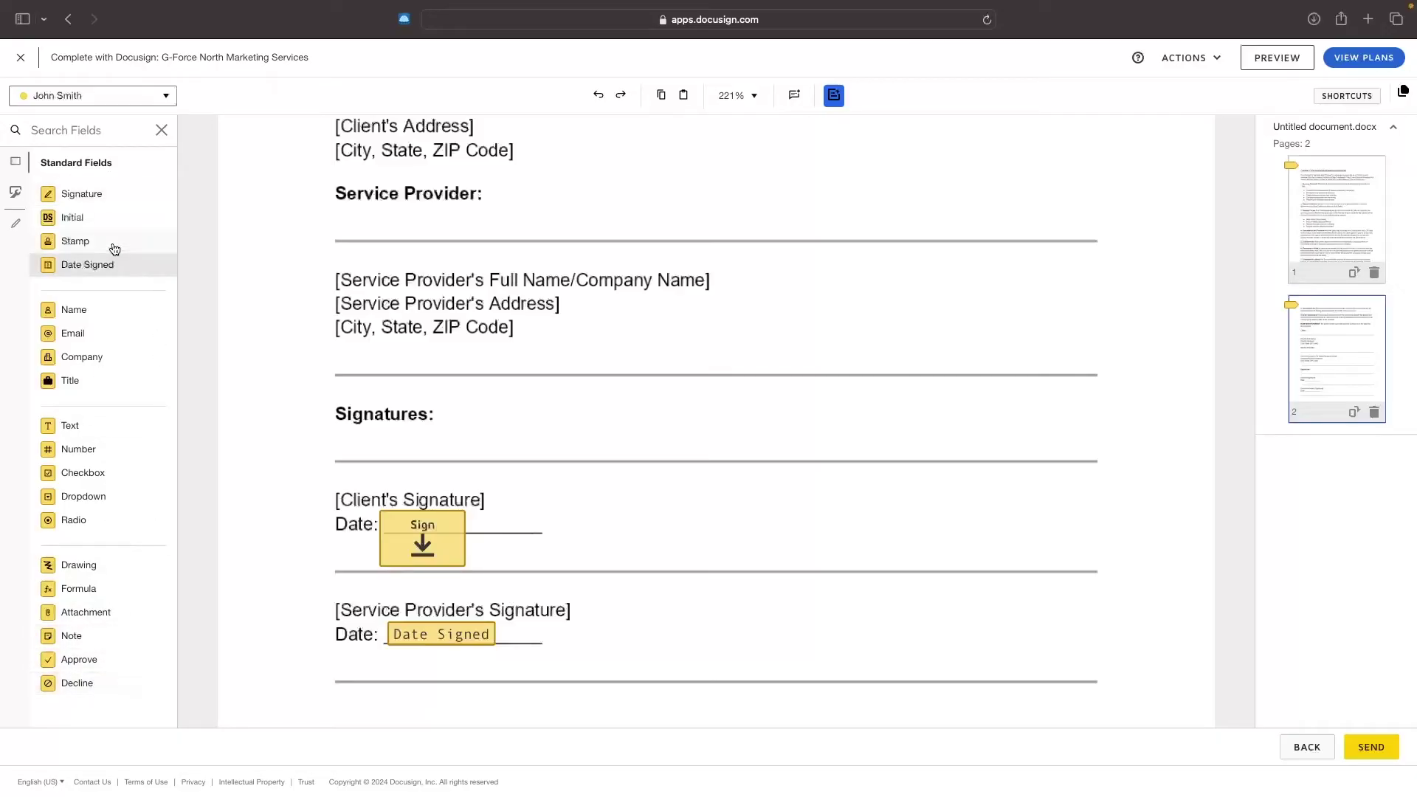
pyautogui.click(16, 197)
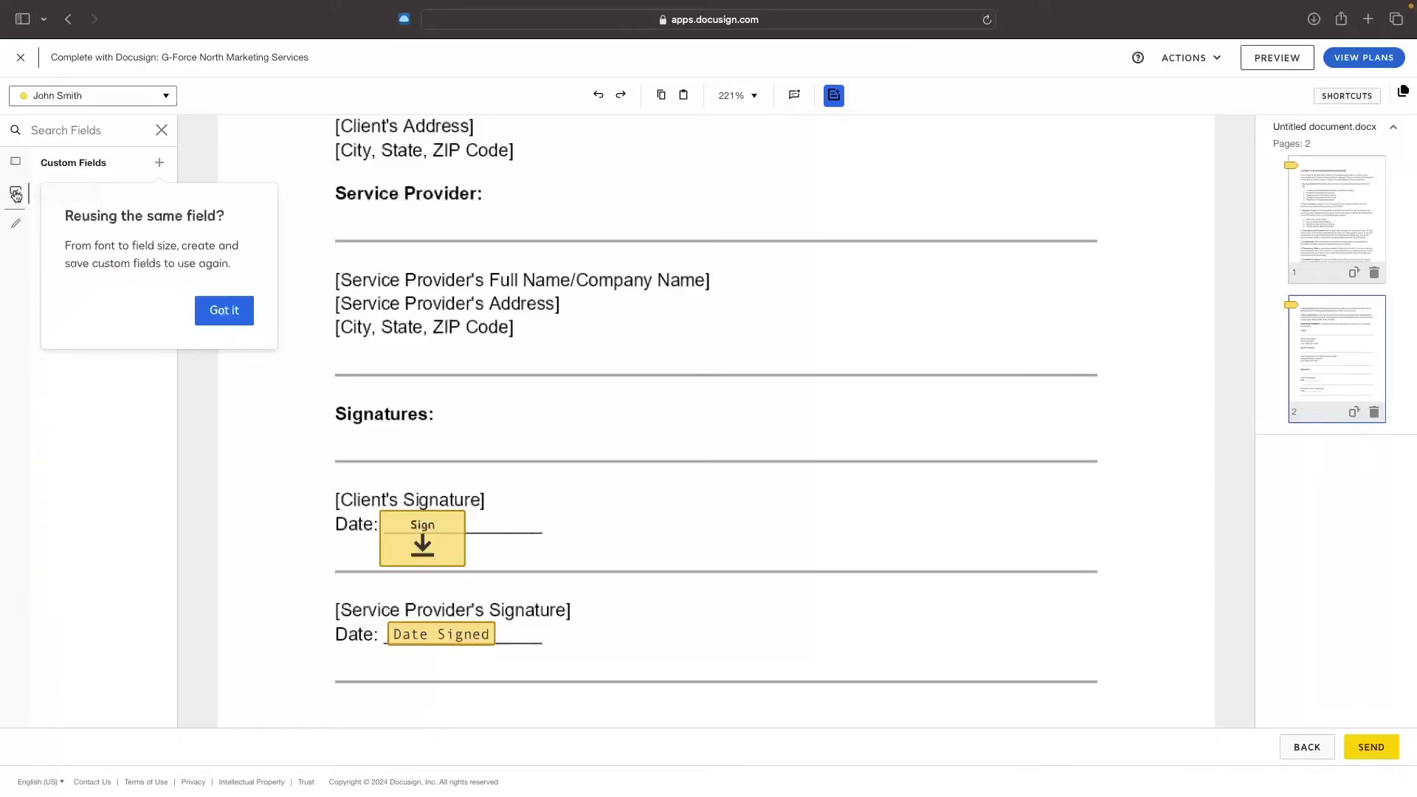
pyautogui.click(218, 308)
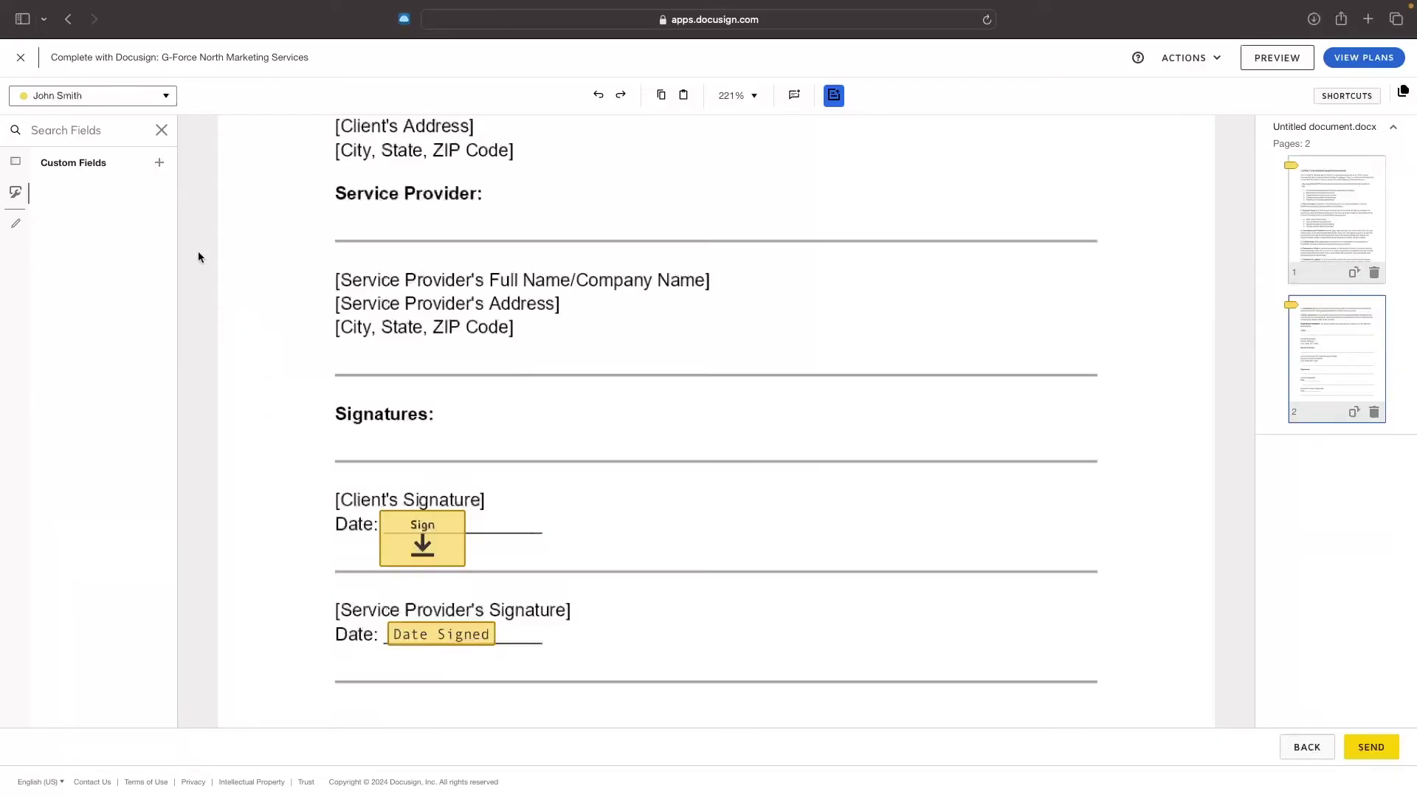
pyautogui.click(159, 163)
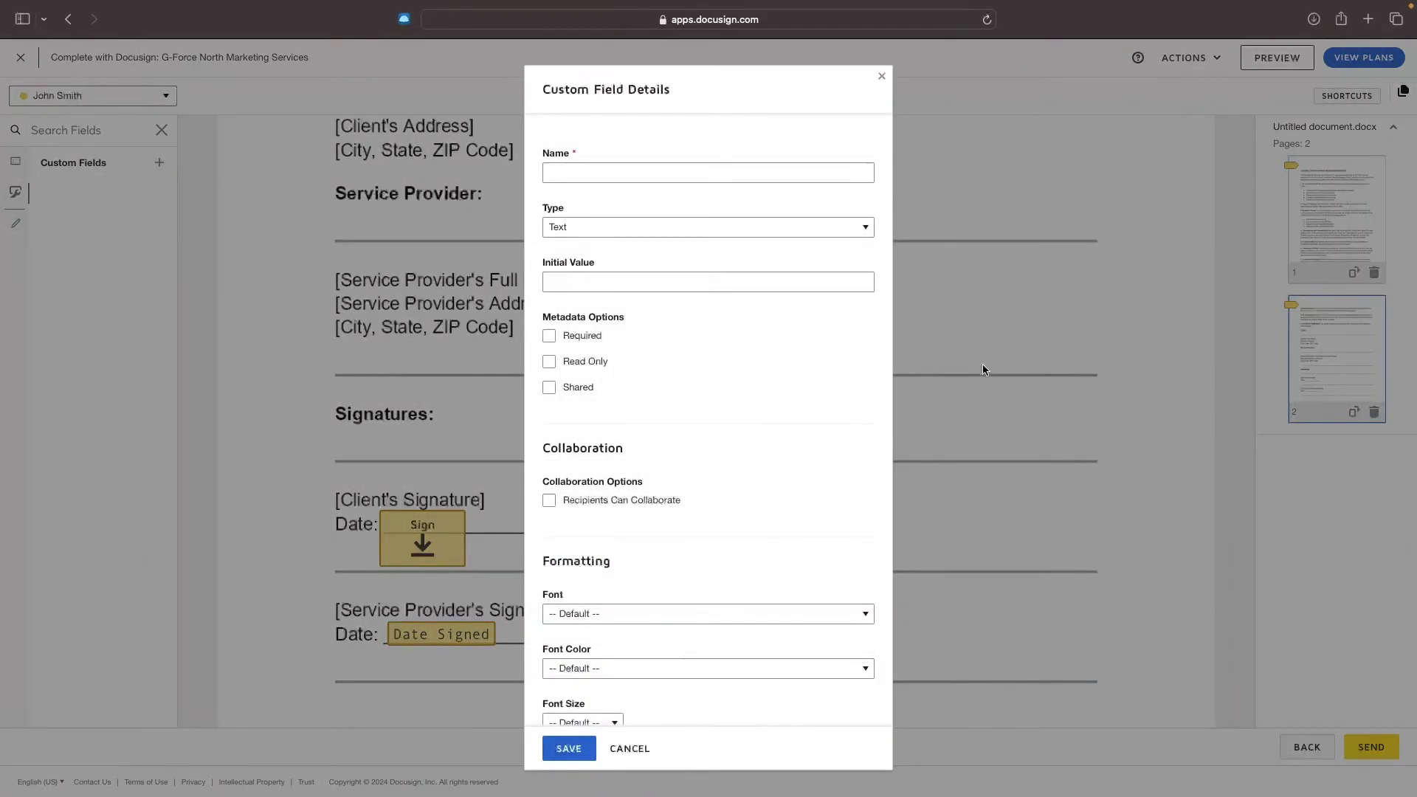
pyautogui.click(597, 173)
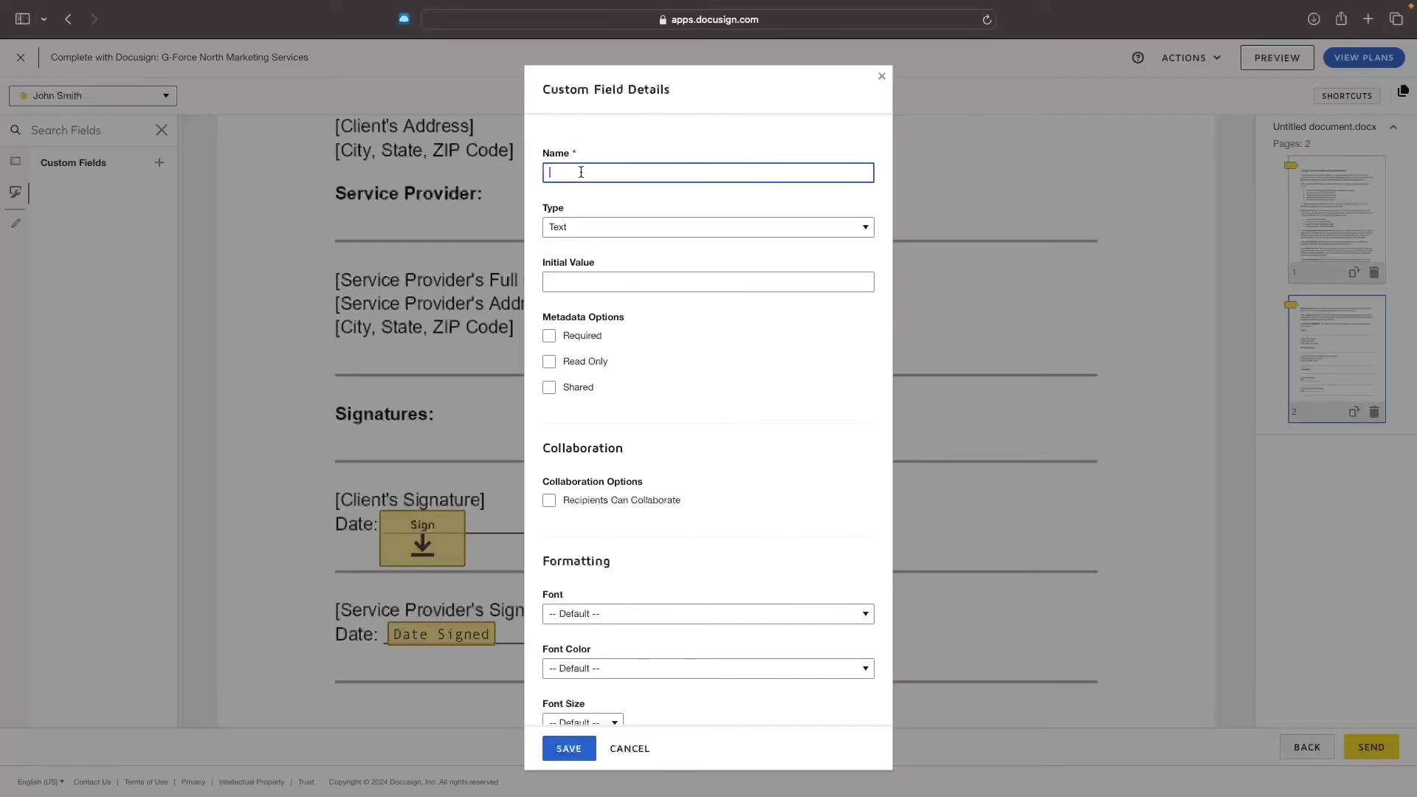
pyautogui.write('Address')
pyautogui.click(595, 225)
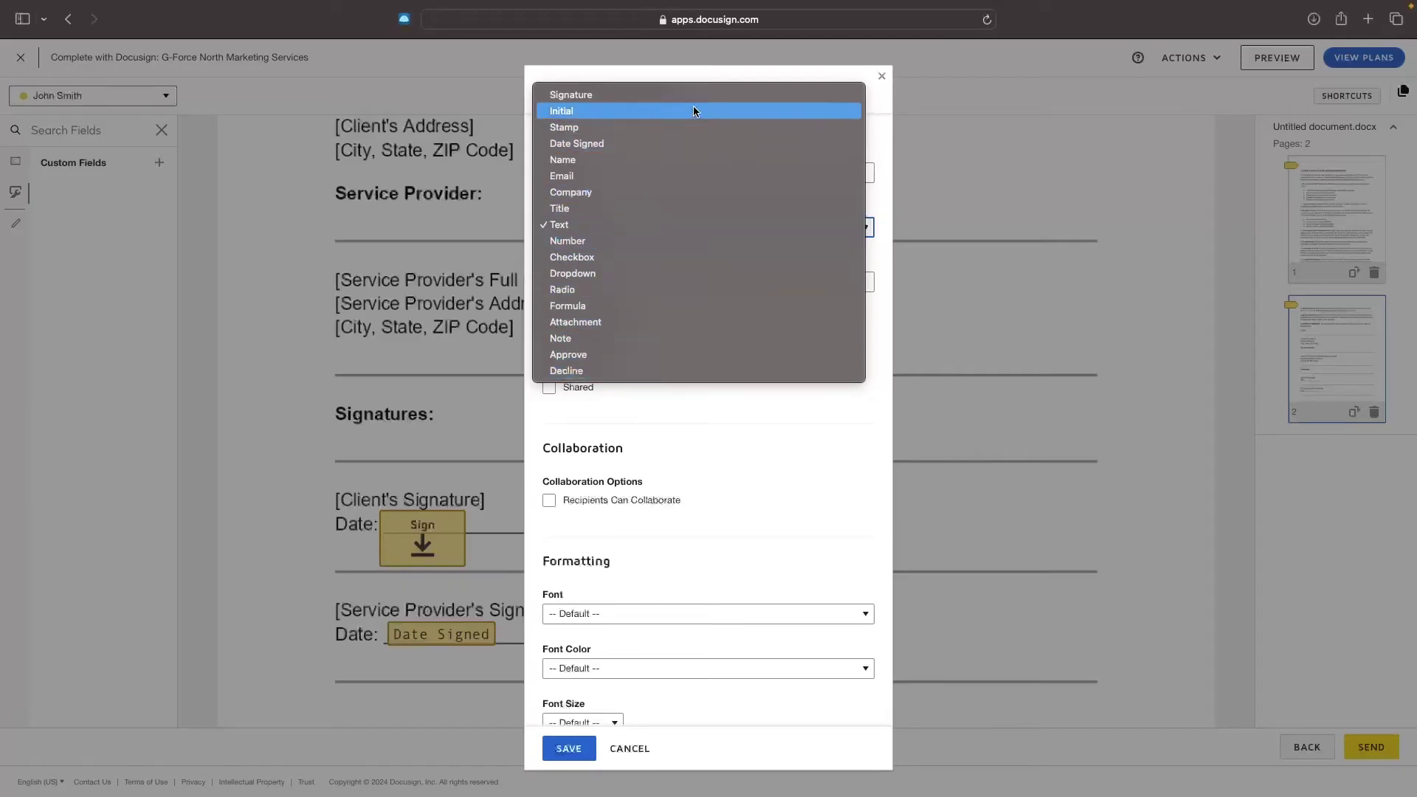
pyautogui.click(560, 225)
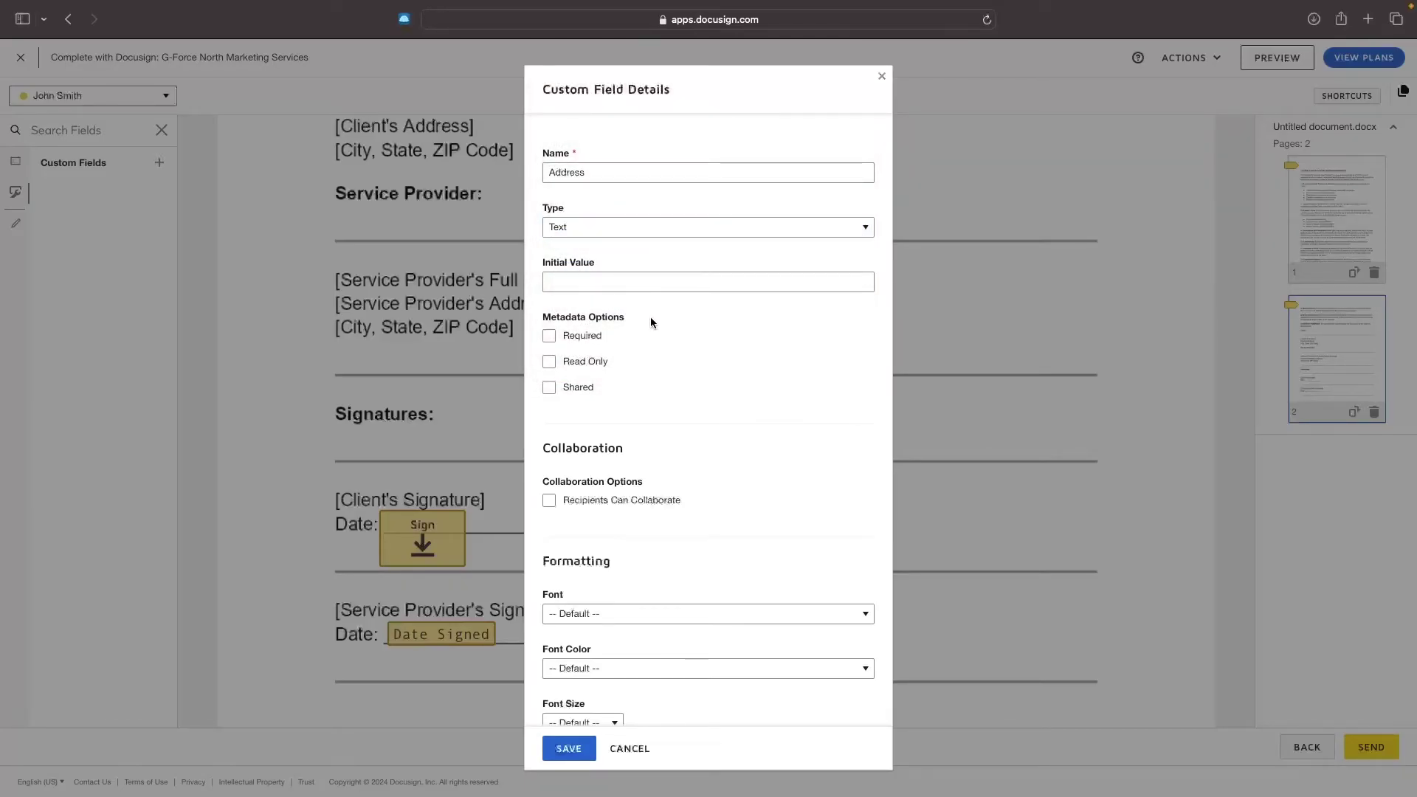
# Step: Give the custom field the initial value Address and make it required
pyautogui.click(570, 280)
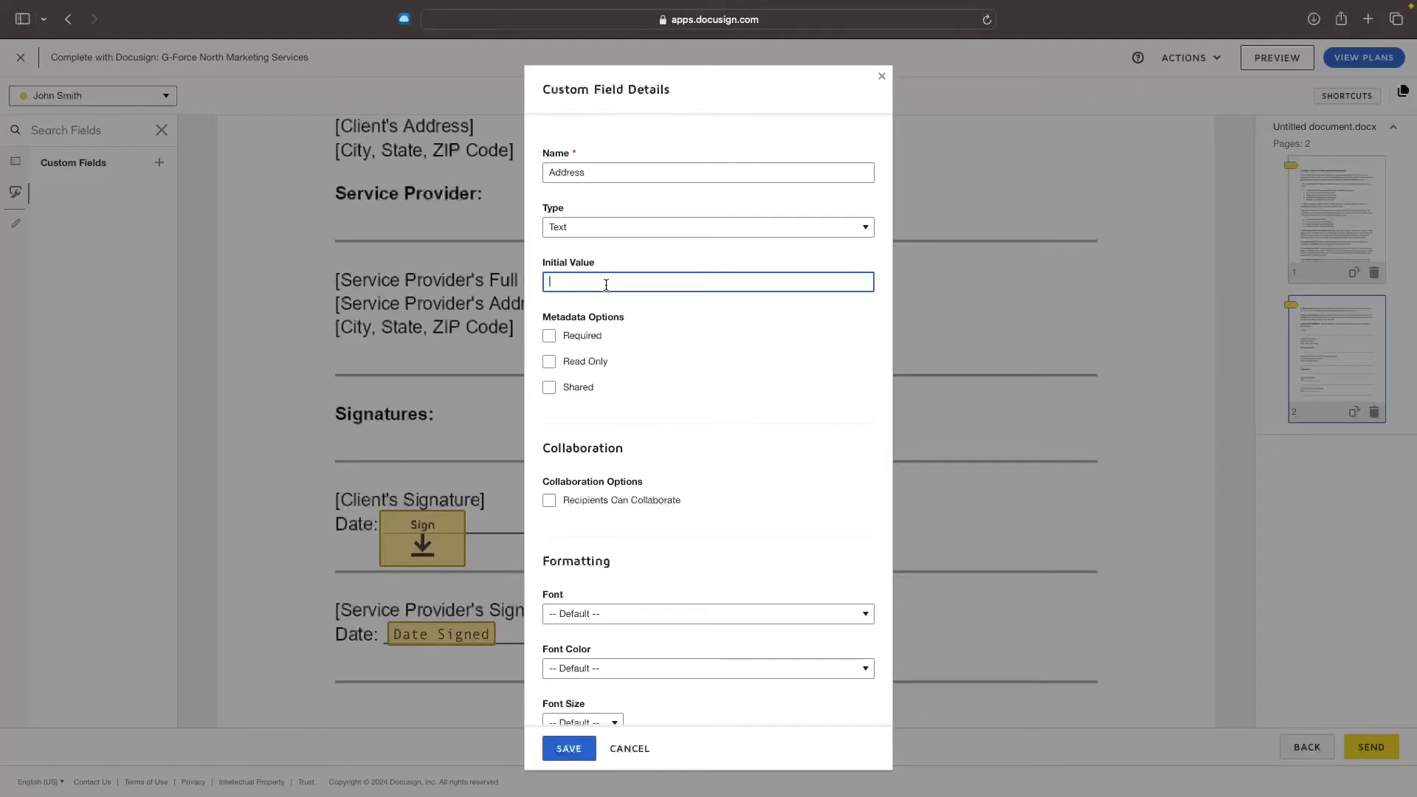
pyautogui.write('Address')
pyautogui.click(565, 338)
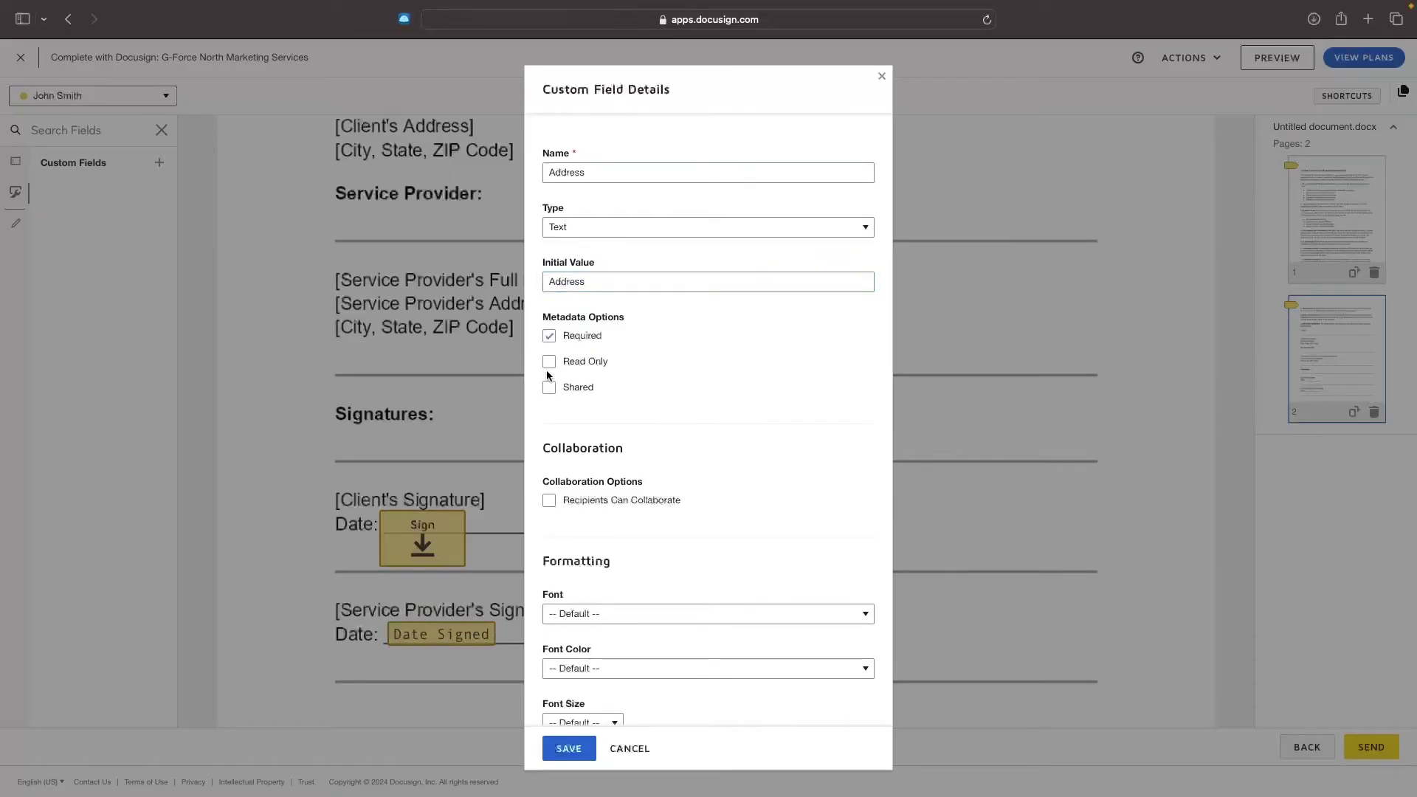
# Step: Format the Address custom field in Courier New, black, size 11, and save it
pyautogui.scroll(-3, 645, 384)
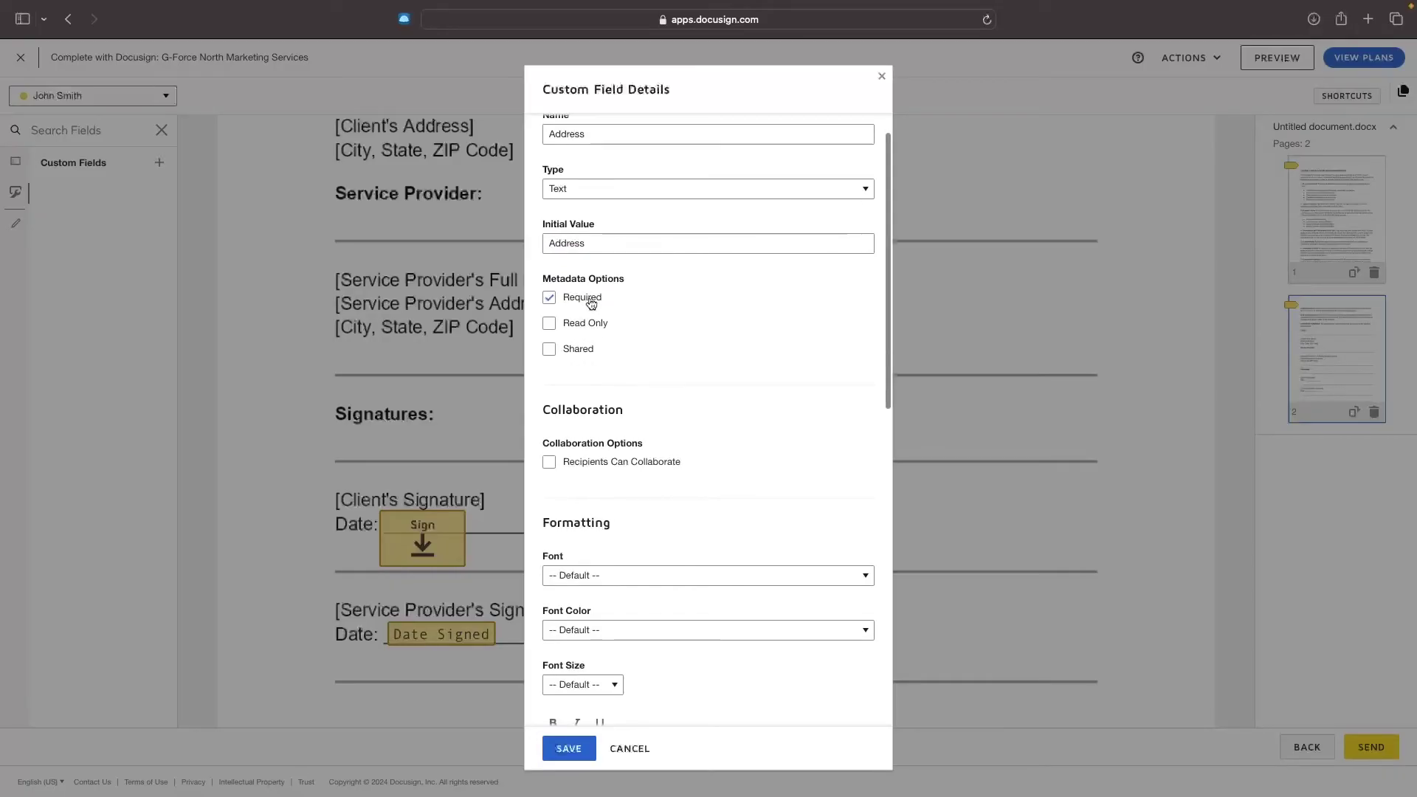
pyautogui.scroll(-2, 786, 372)
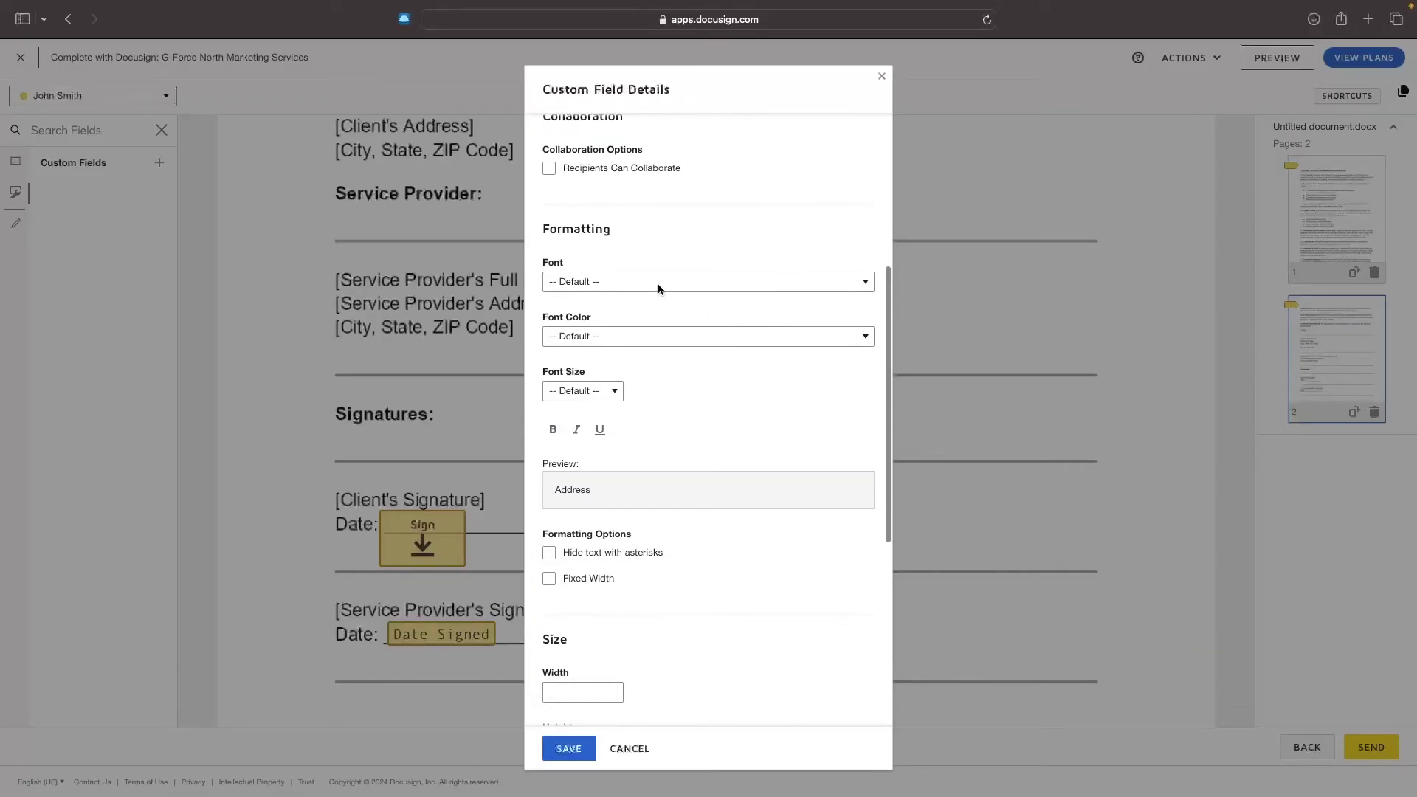
pyautogui.click(657, 285)
pyautogui.click(636, 344)
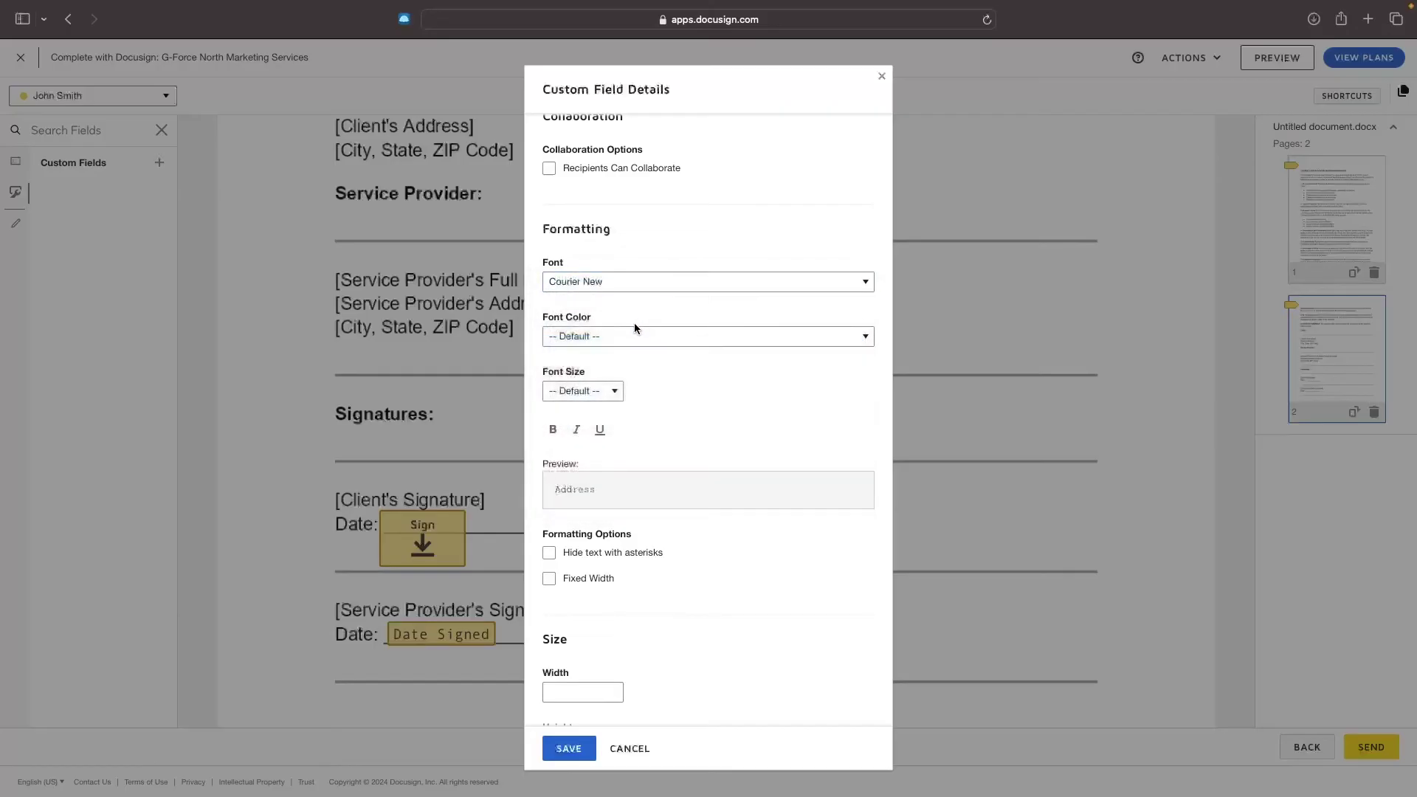
pyautogui.click(632, 336)
pyautogui.click(627, 352)
pyautogui.click(583, 391)
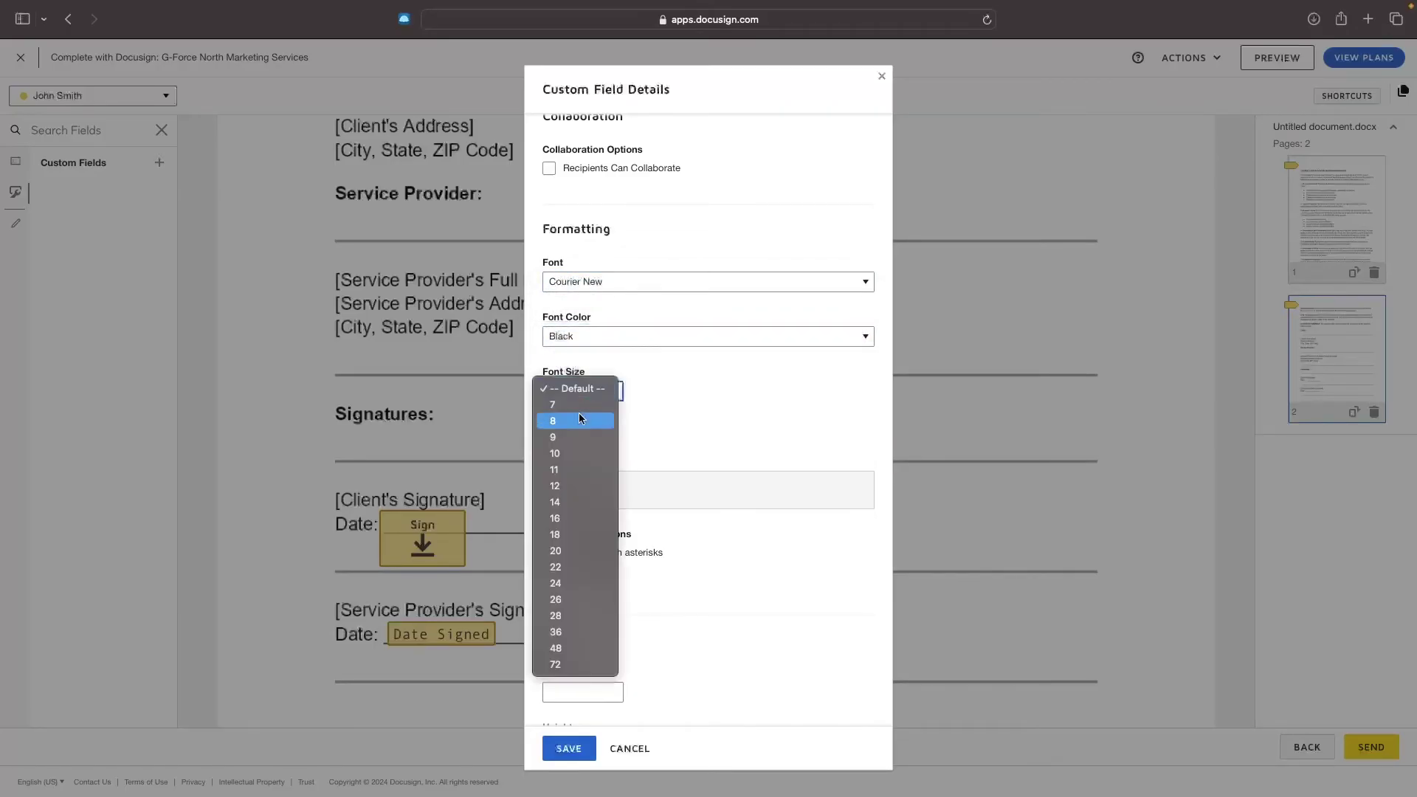
pyautogui.click(570, 473)
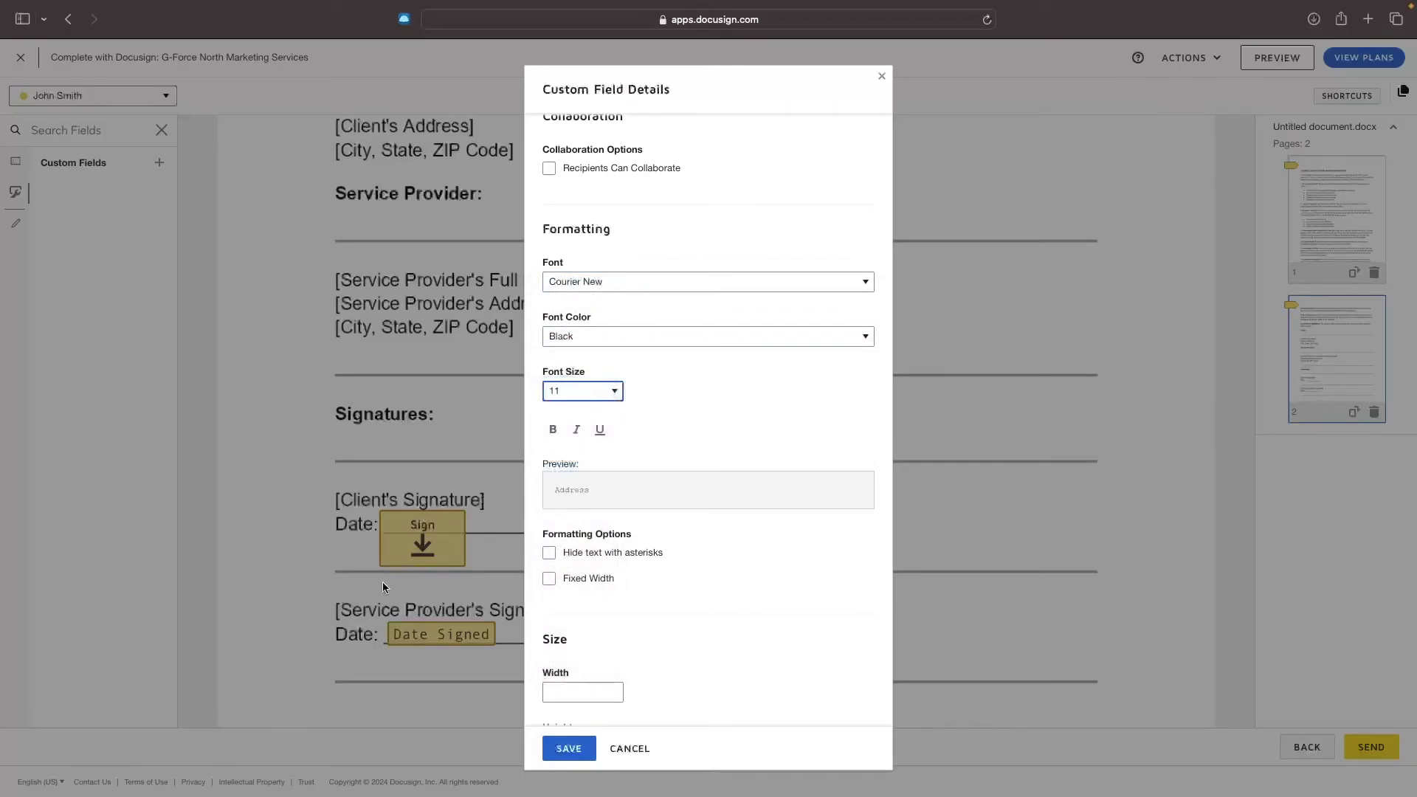
pyautogui.scroll(-5, 690, 398)
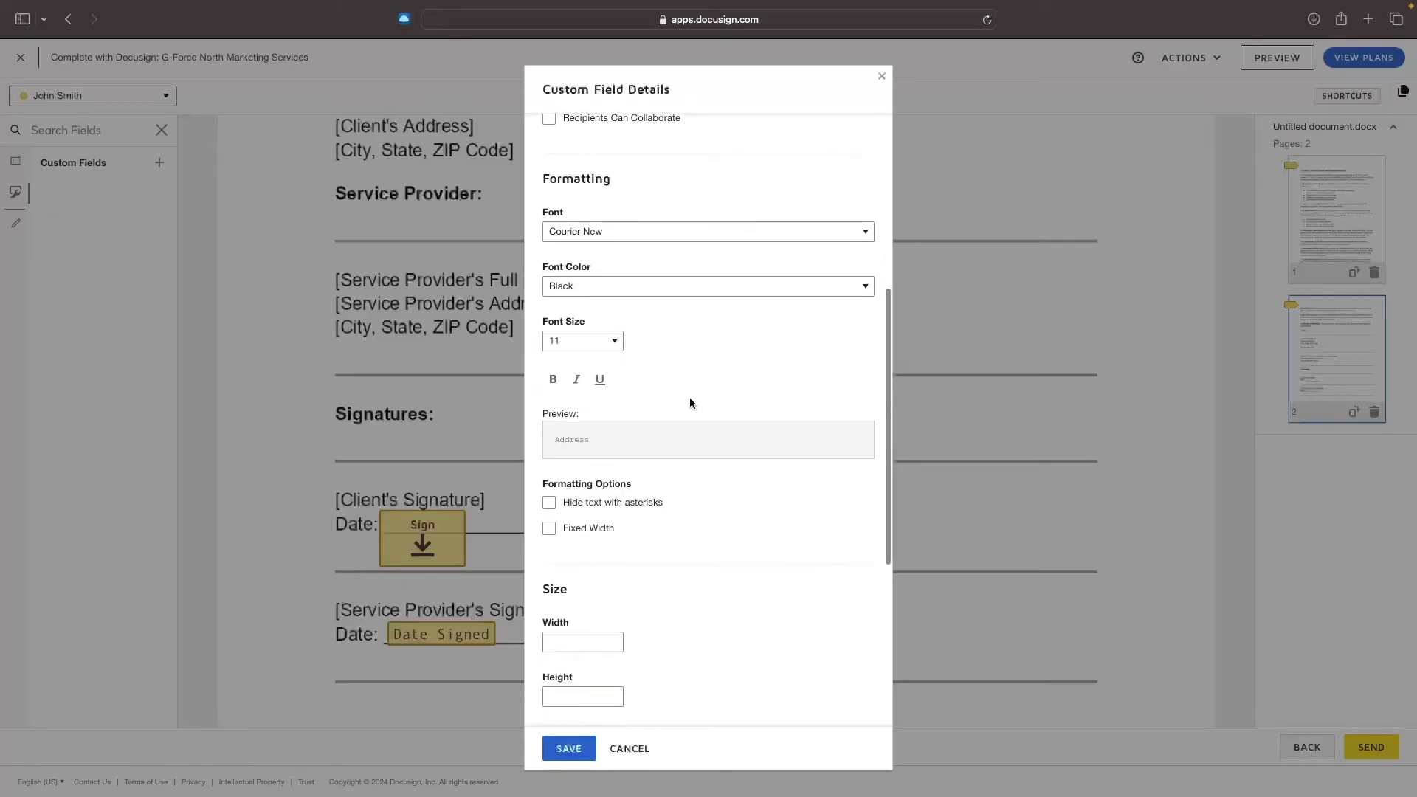
pyautogui.scroll(-5, 690, 401)
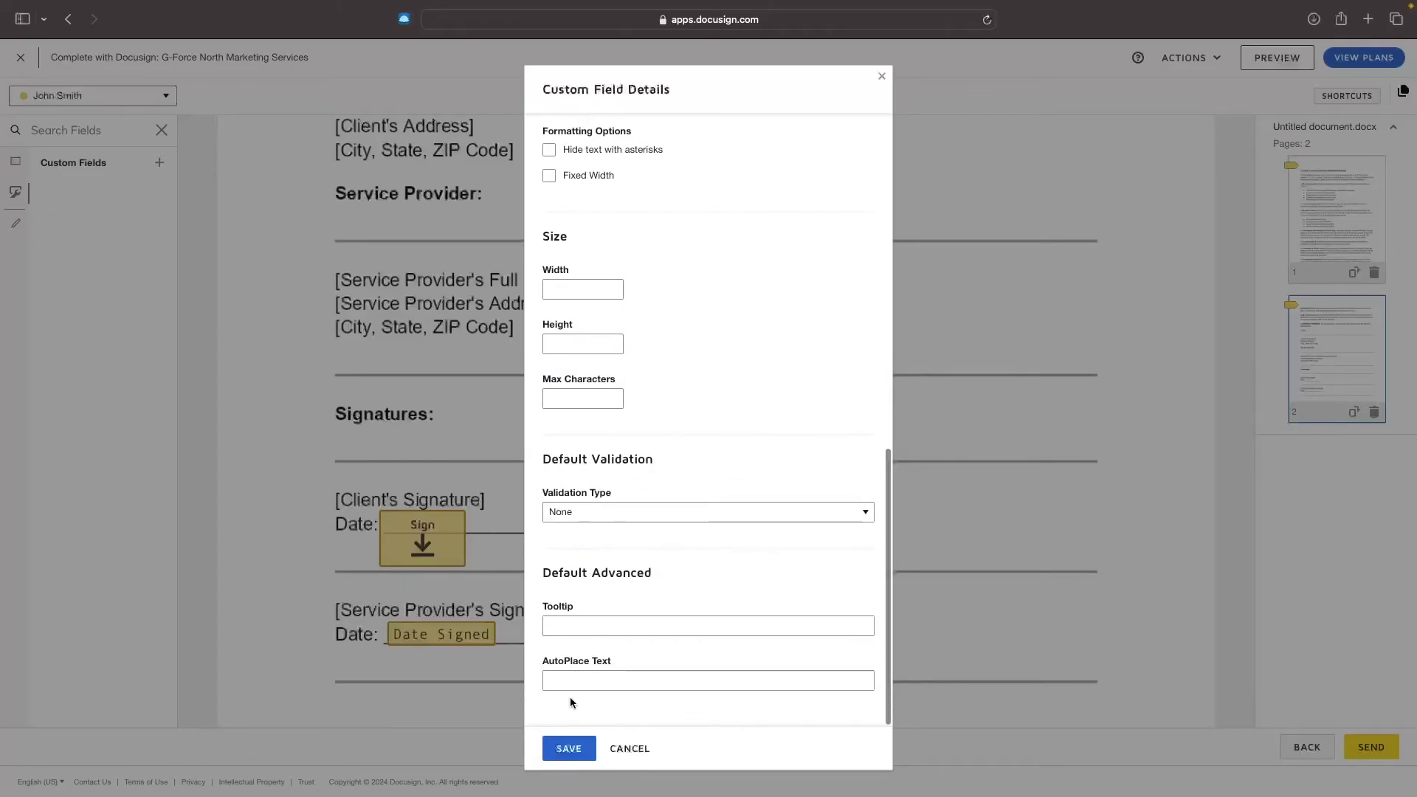
pyautogui.click(568, 747)
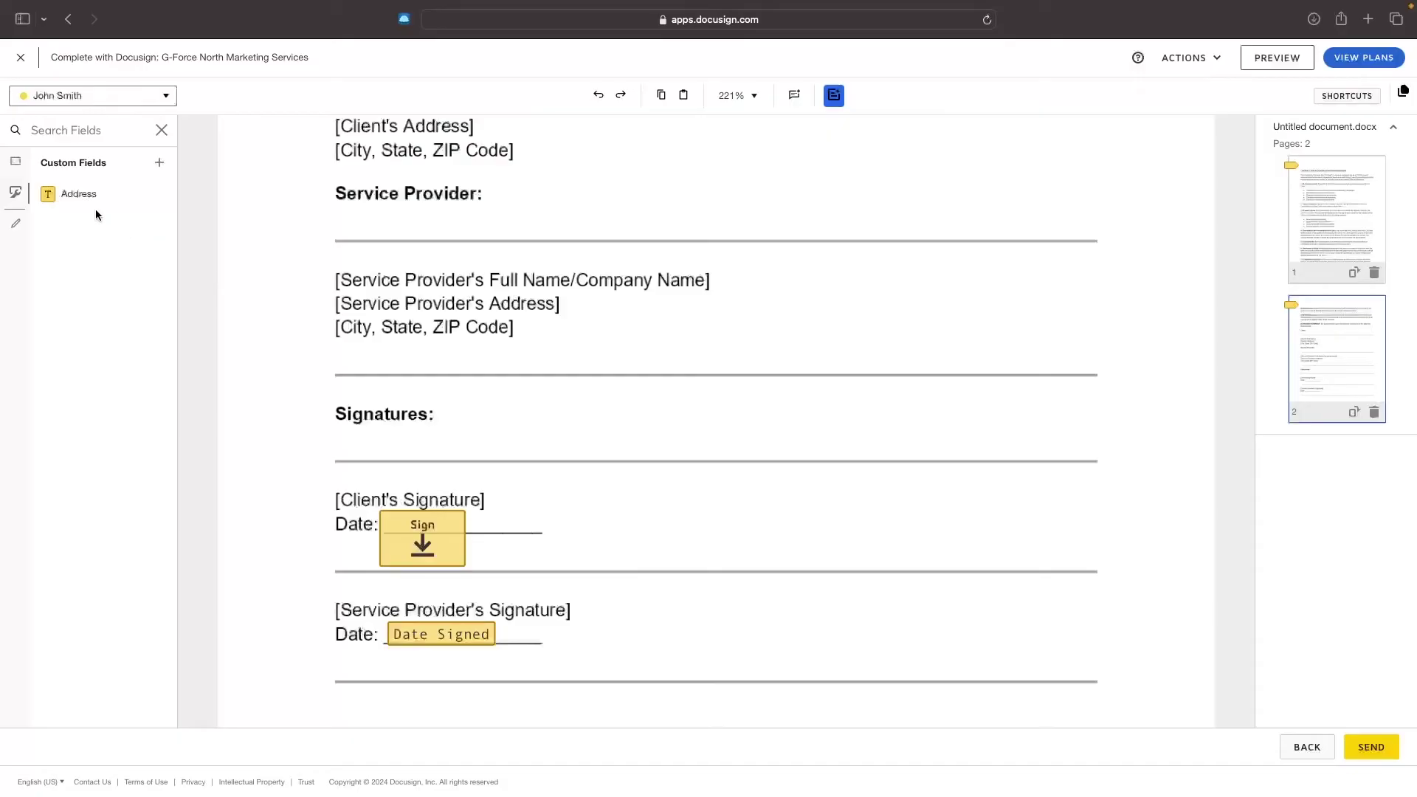
# Step: Place the custom Address field on page 2 and size it to cover the three Service Provider name and address lines
pyautogui.moveTo(85, 193); pyautogui.dragTo(714, 342)
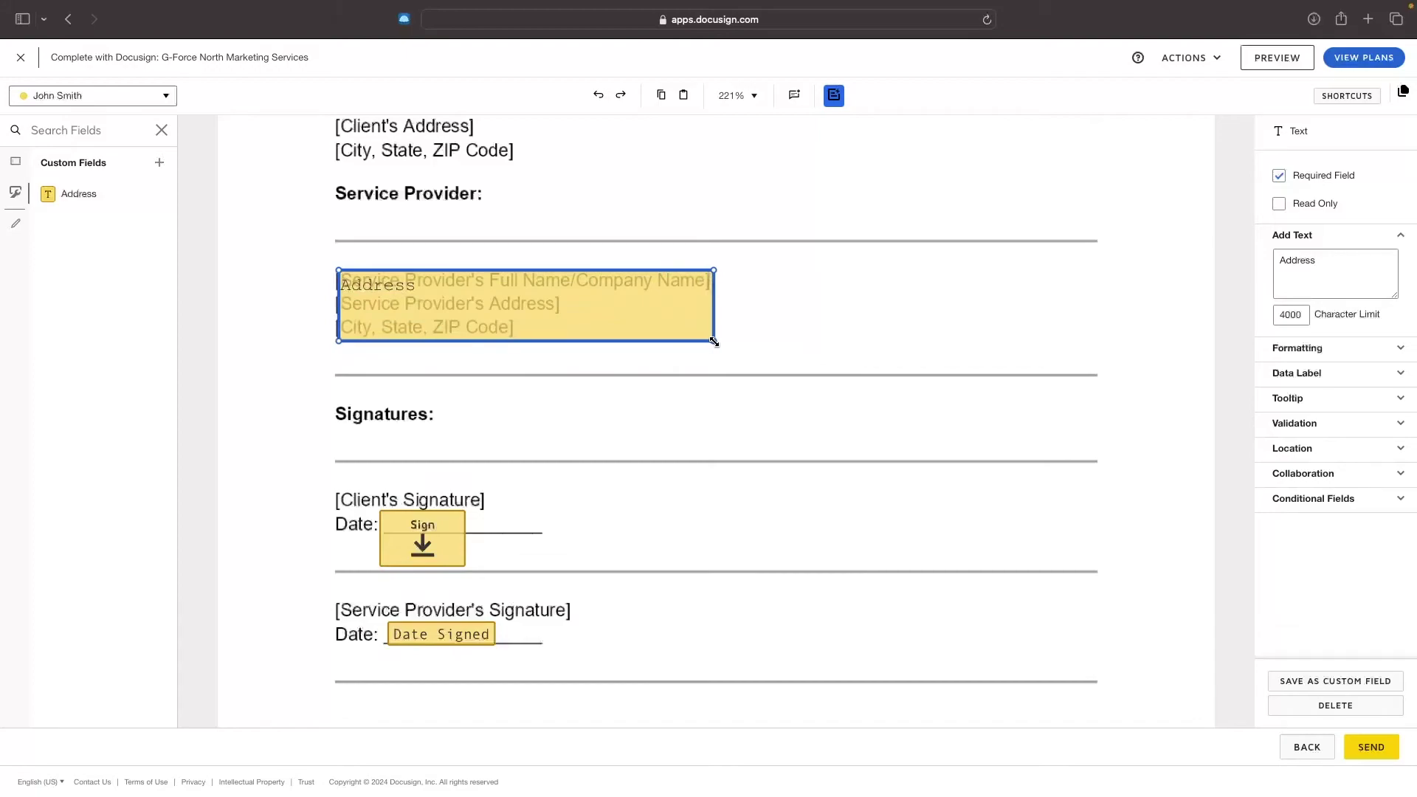
pyautogui.click(784, 384)
pyautogui.scroll(3, 738, 392)
pyautogui.scroll(-2, 766, 424)
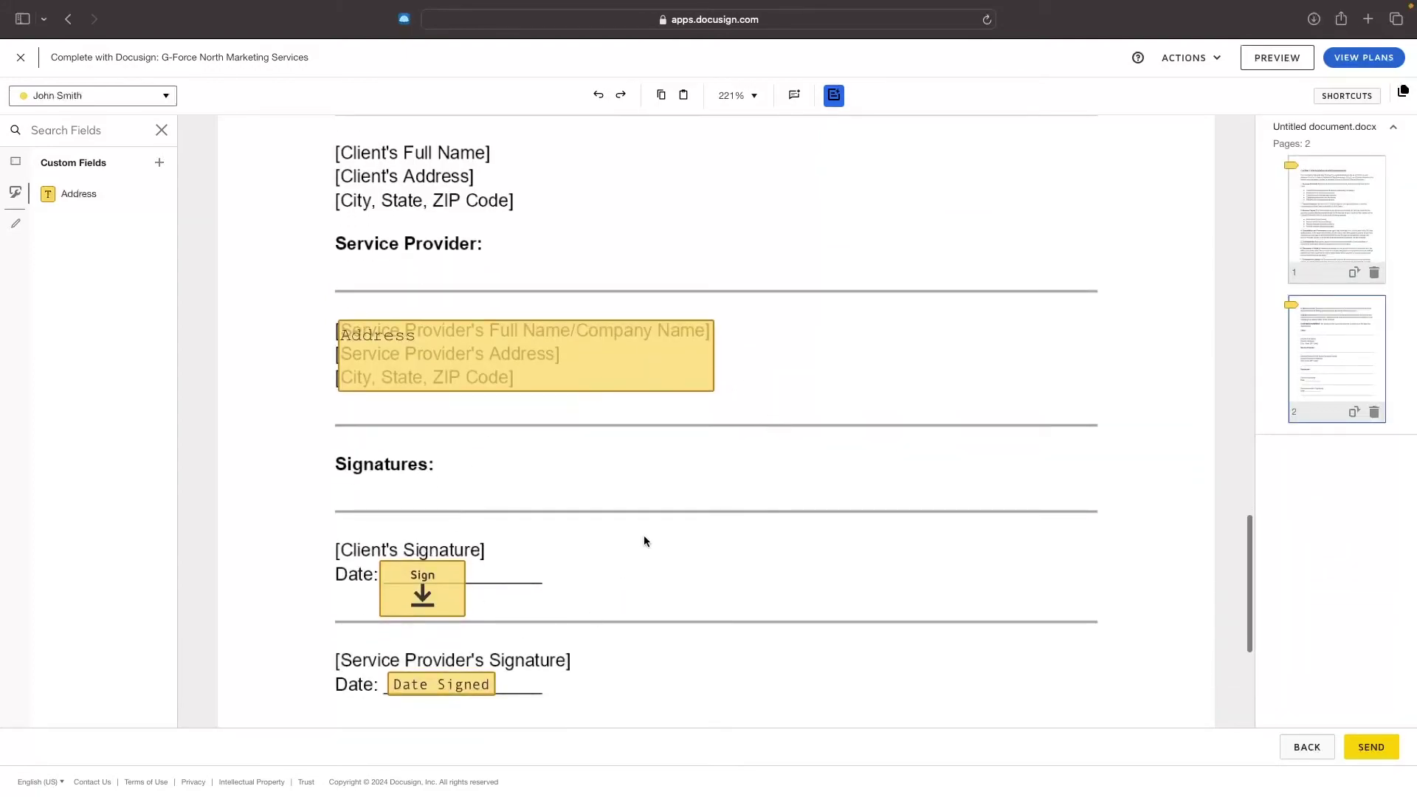
# Step: Preview the contract in desktop view as the recipient and try the Address and Signature fields on page 2
pyautogui.click(1281, 62)
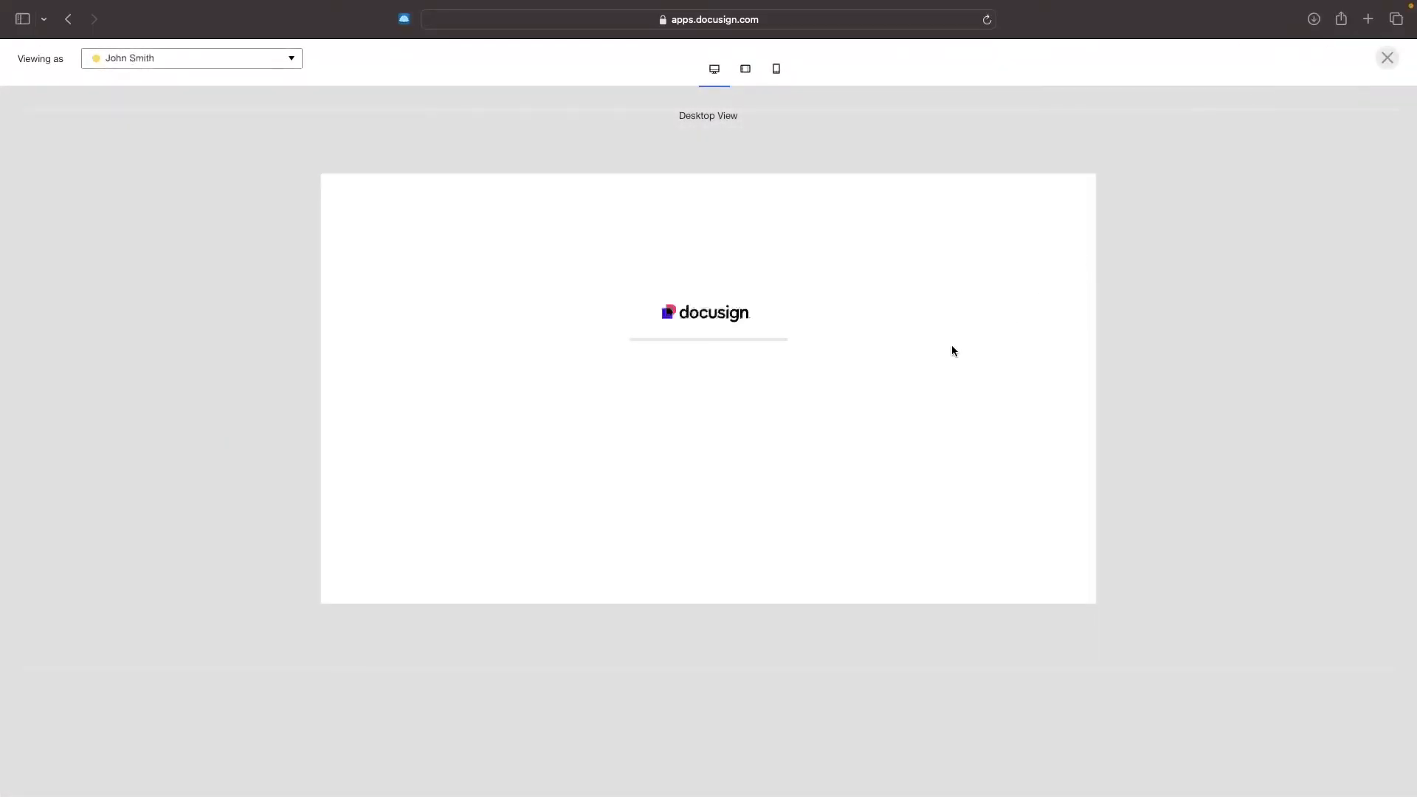
pyautogui.scroll(-5, 738, 402)
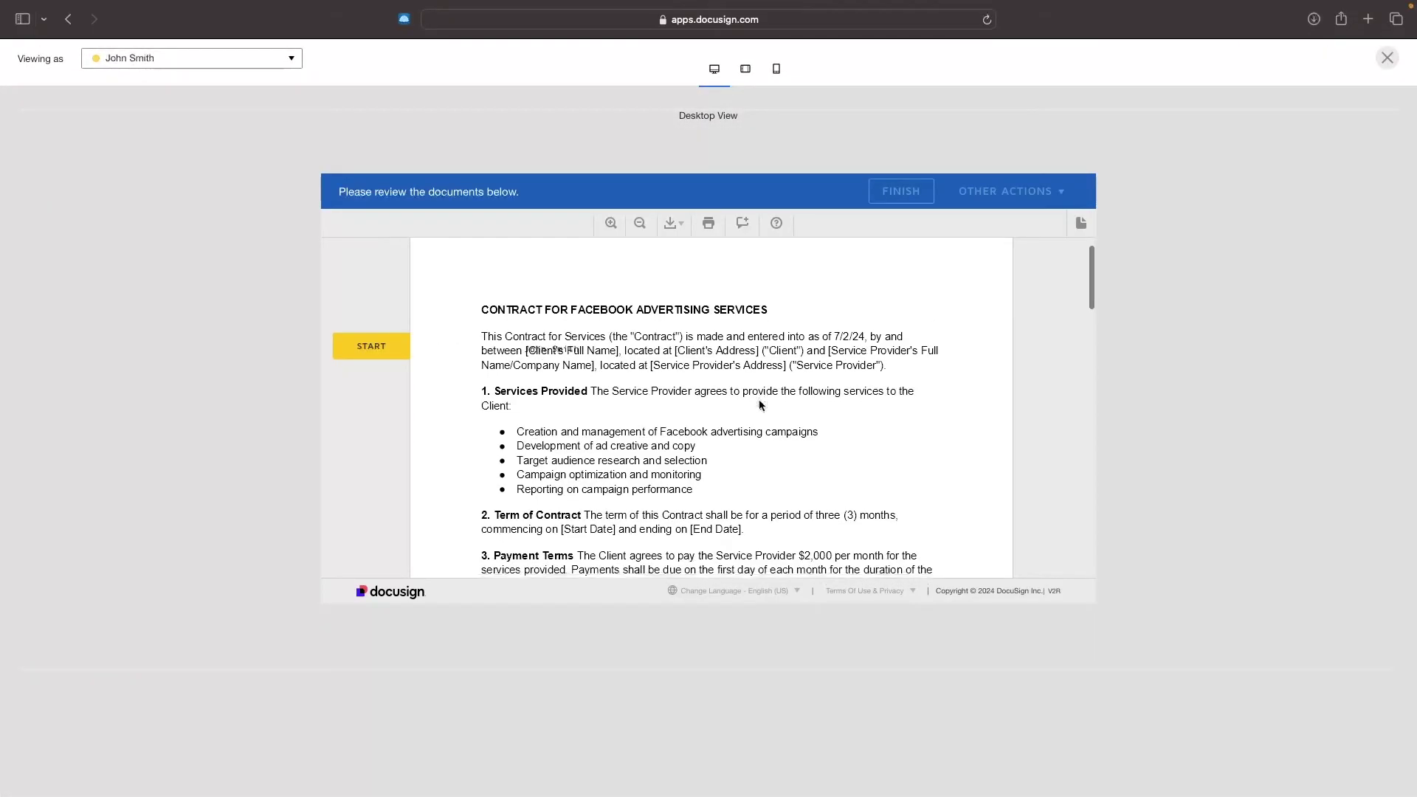
pyautogui.scroll(-10, 760, 403)
pyautogui.scroll(2, 802, 348)
pyautogui.scroll(-3, 802, 349)
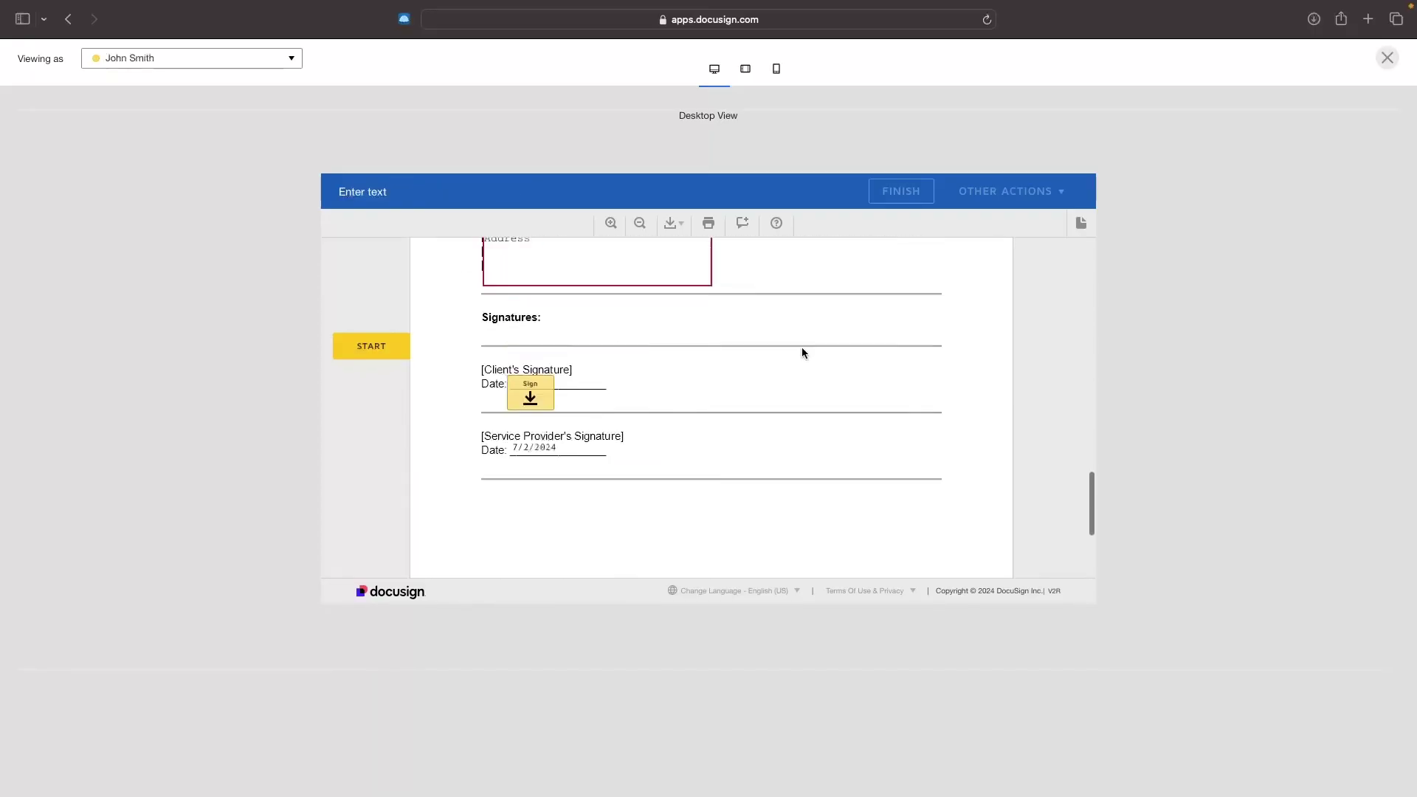
pyautogui.scroll(3, 802, 348)
pyautogui.scroll(-1, 801, 353)
pyautogui.click(523, 348)
pyautogui.scroll(-3, 657, 399)
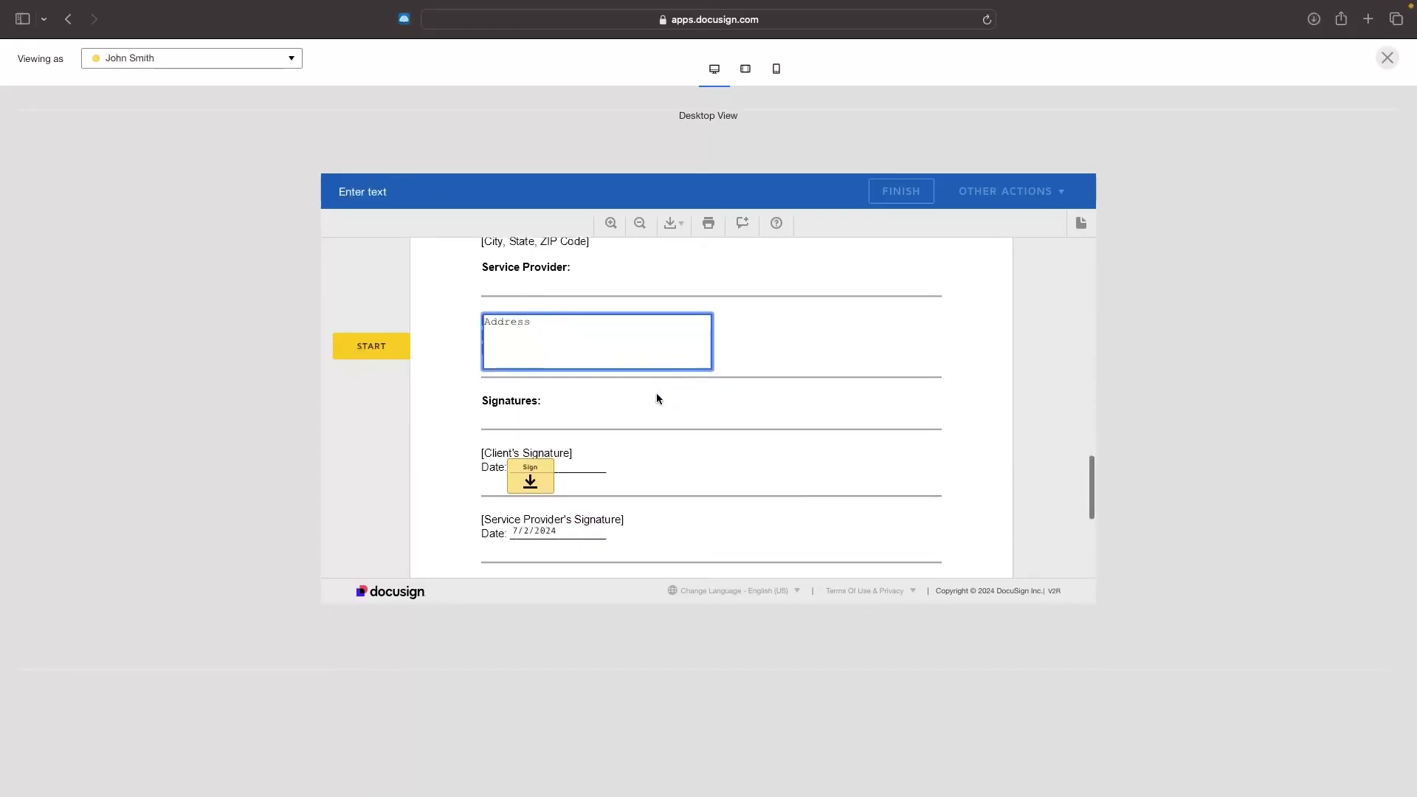
pyautogui.click(530, 413)
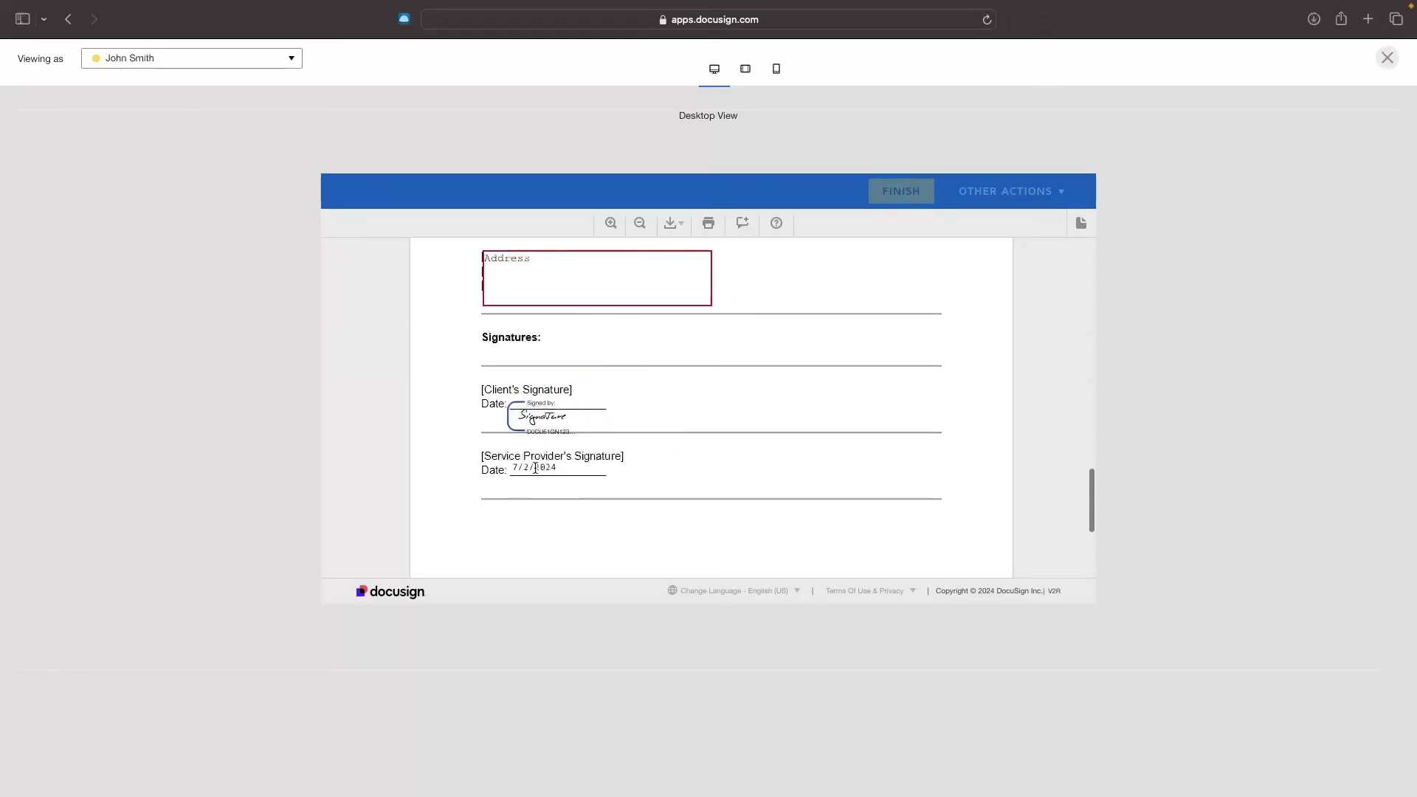
pyautogui.click(1387, 58)
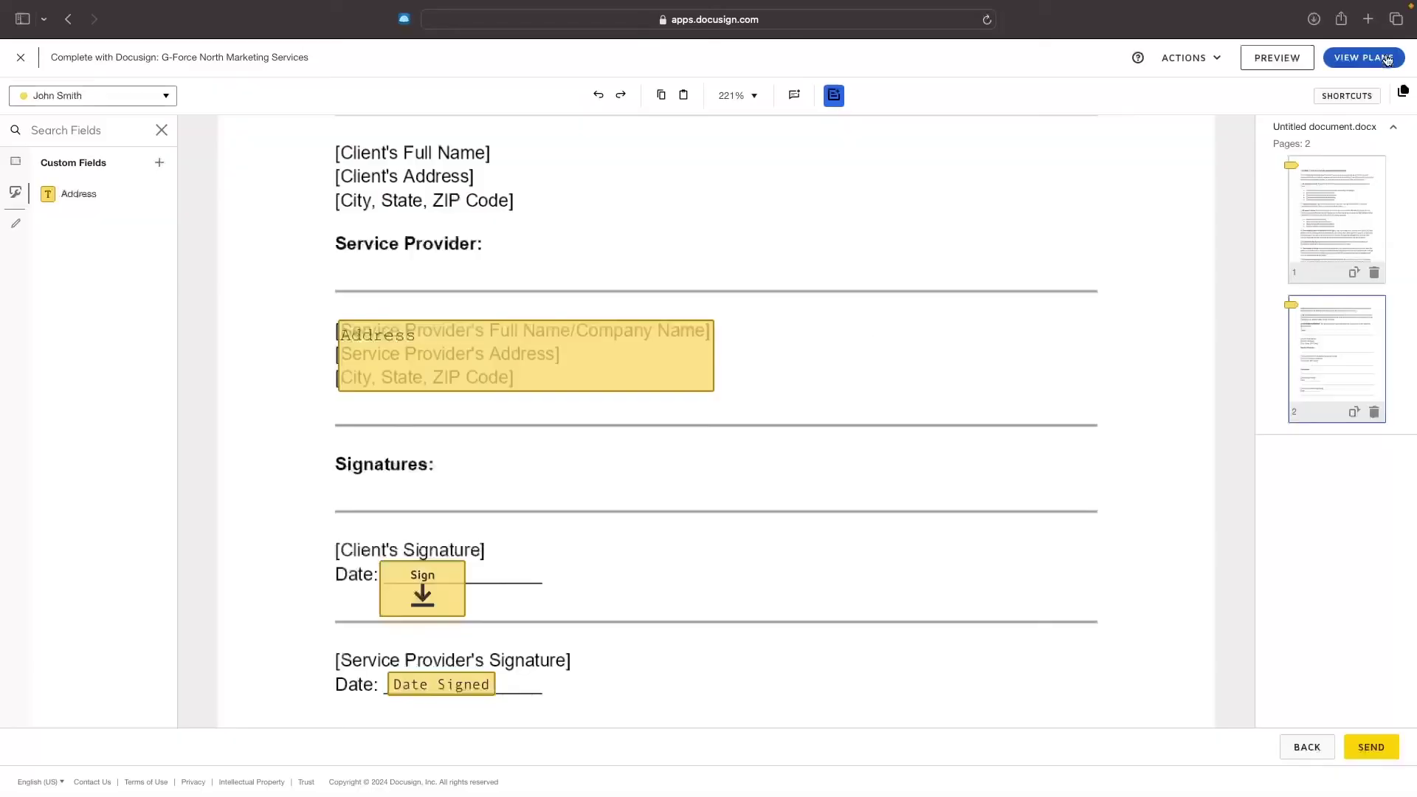
# Step: Review the placed fields and the recipient details, and send the envelope for signing
pyautogui.scroll(-2, 925, 369)
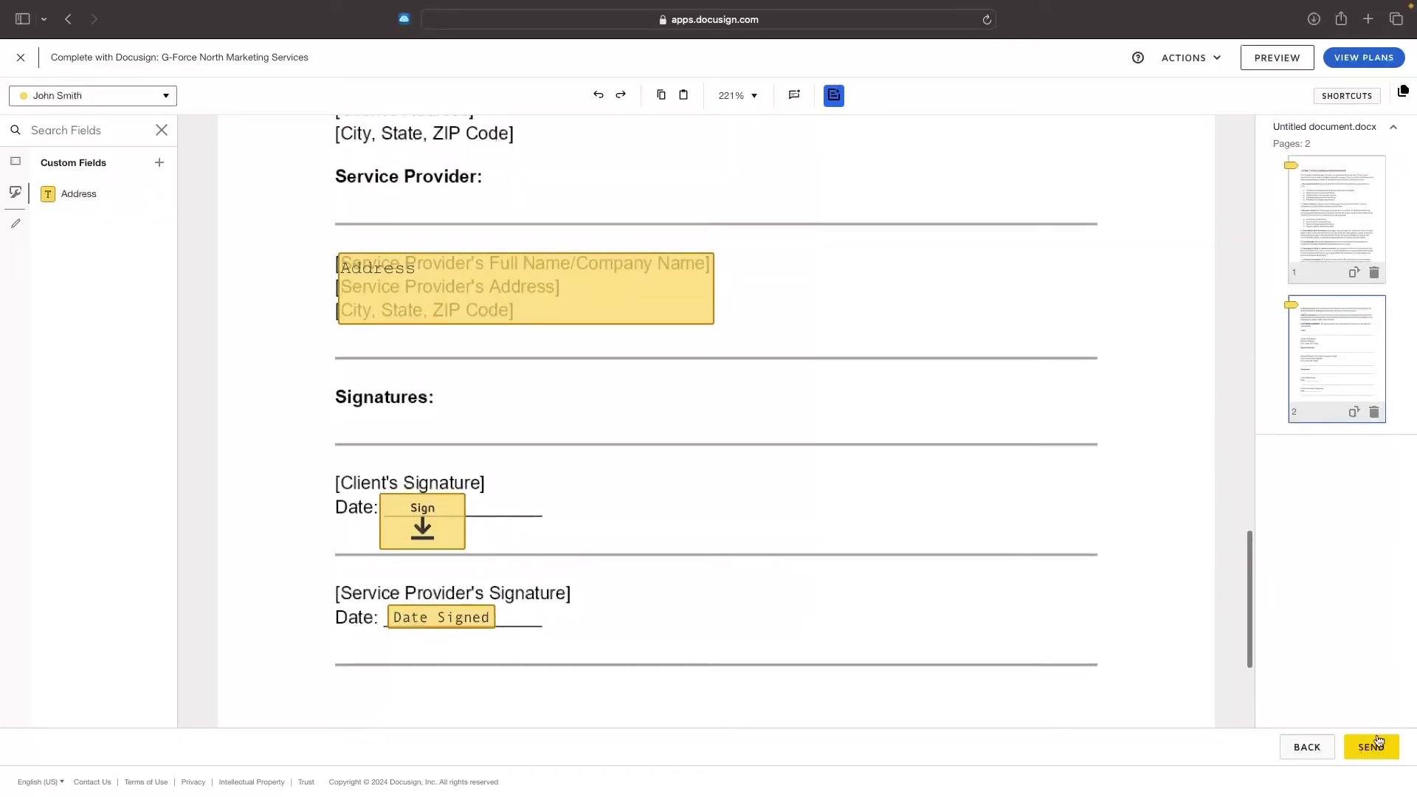
pyautogui.scroll(1, 1093, 409)
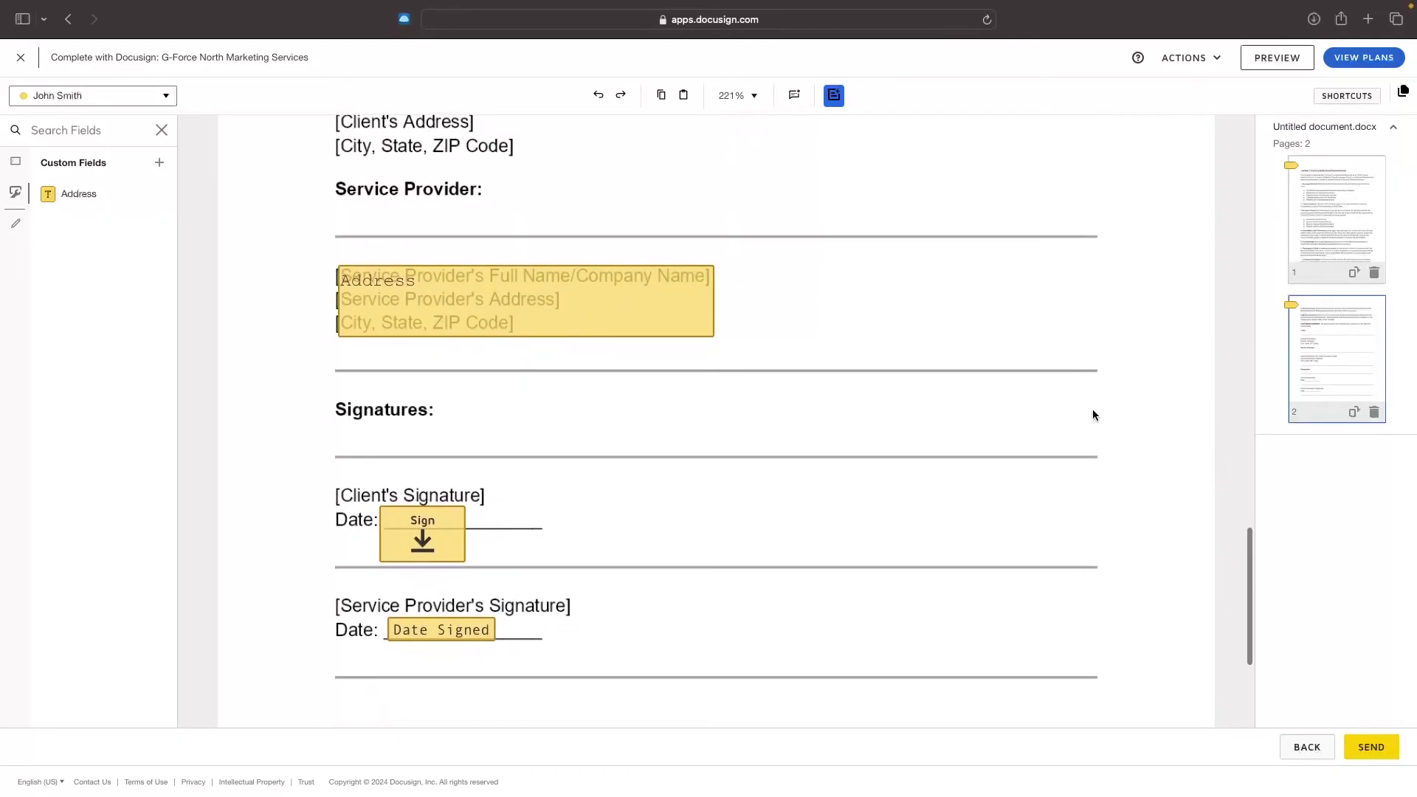
pyautogui.scroll(-2, 1092, 409)
pyautogui.scroll(15, 909, 215)
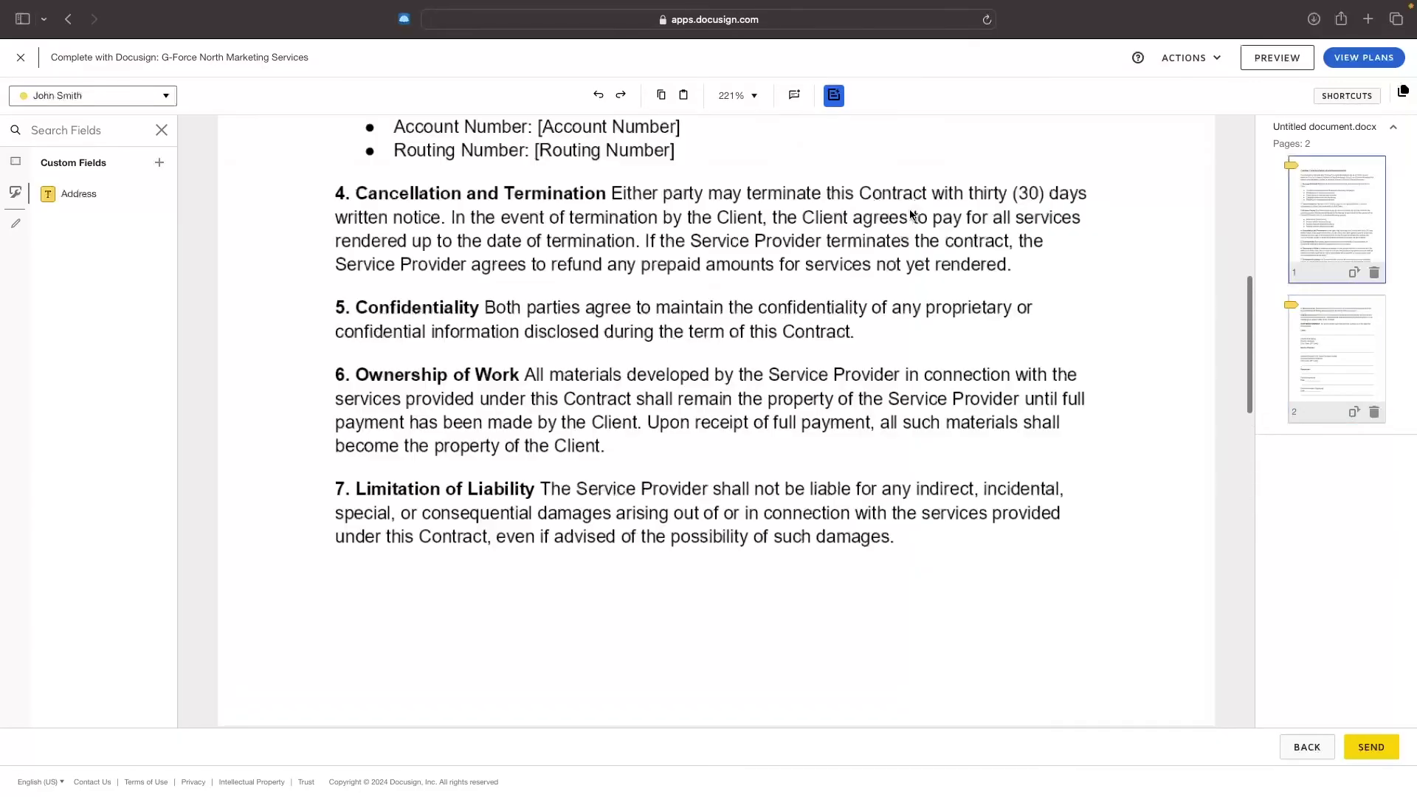
pyautogui.scroll(-12, 909, 215)
pyautogui.scroll(-5, 909, 215)
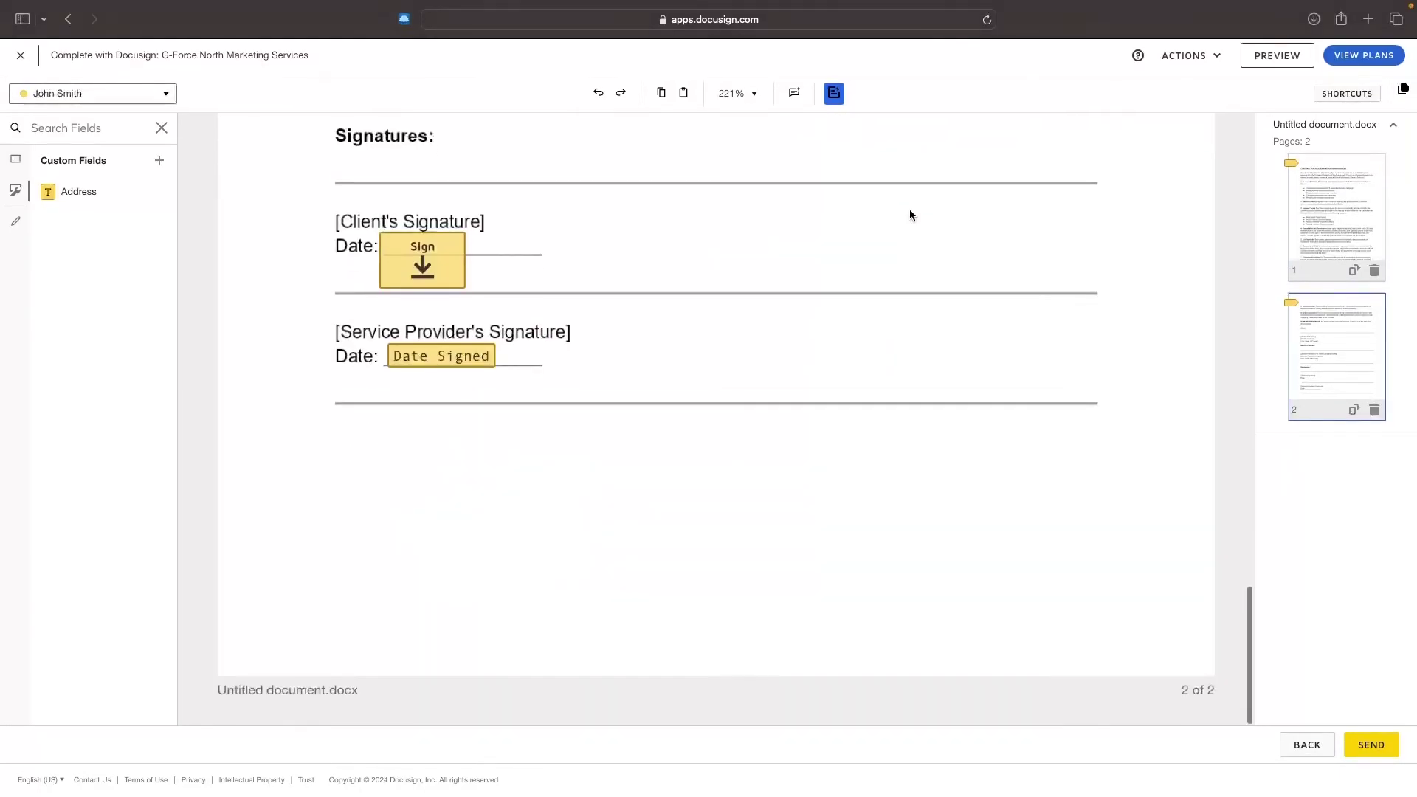
pyautogui.click(1211, 59)
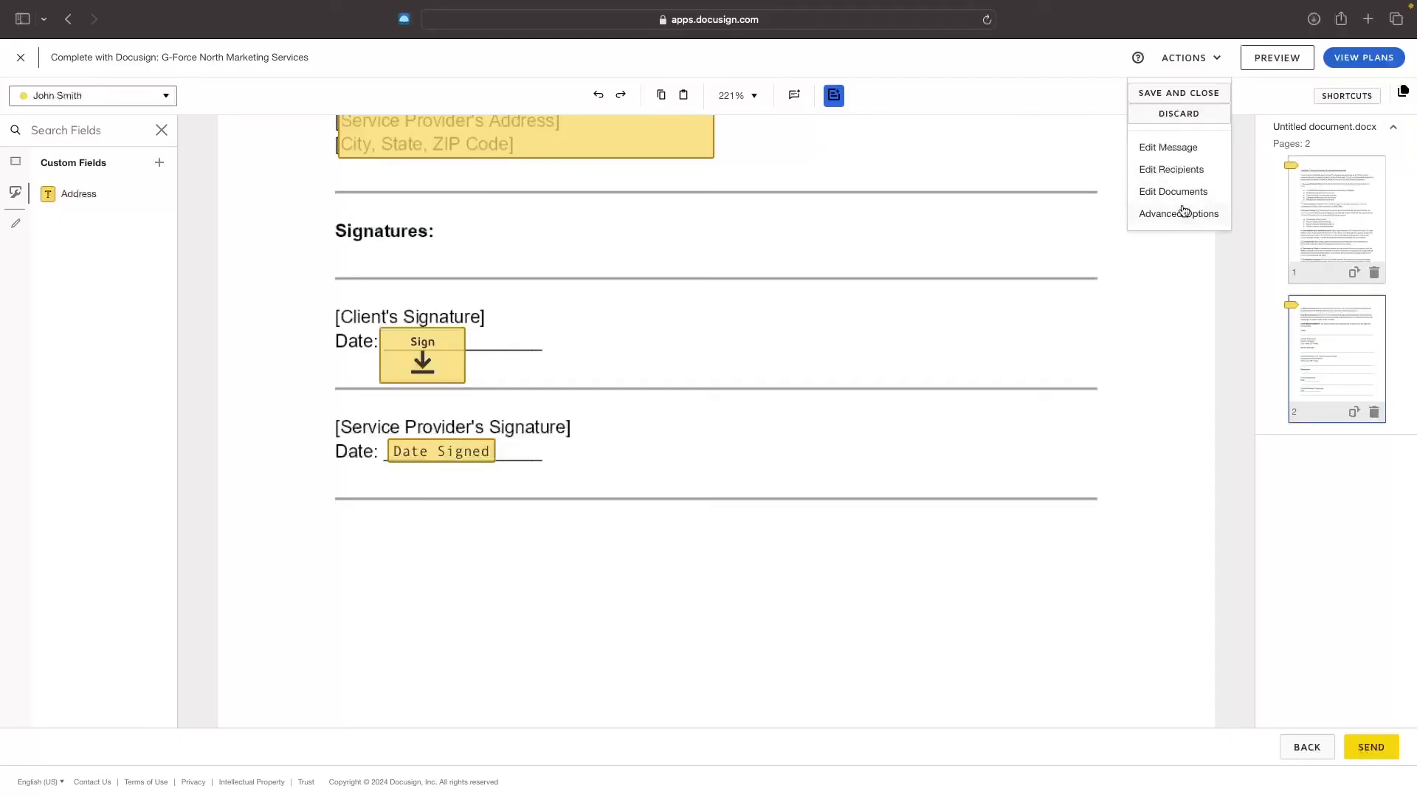
pyautogui.click(1172, 170)
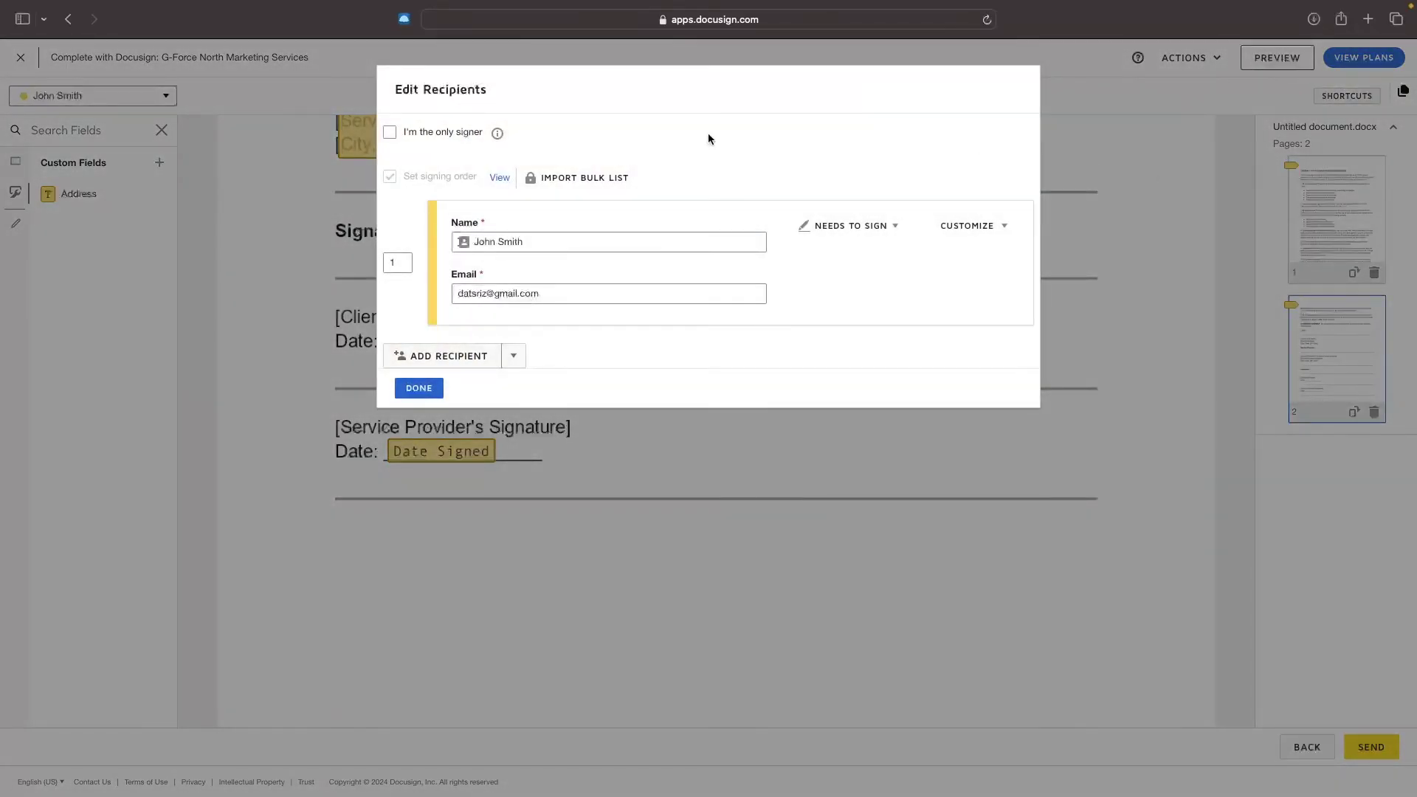
pyautogui.click(421, 389)
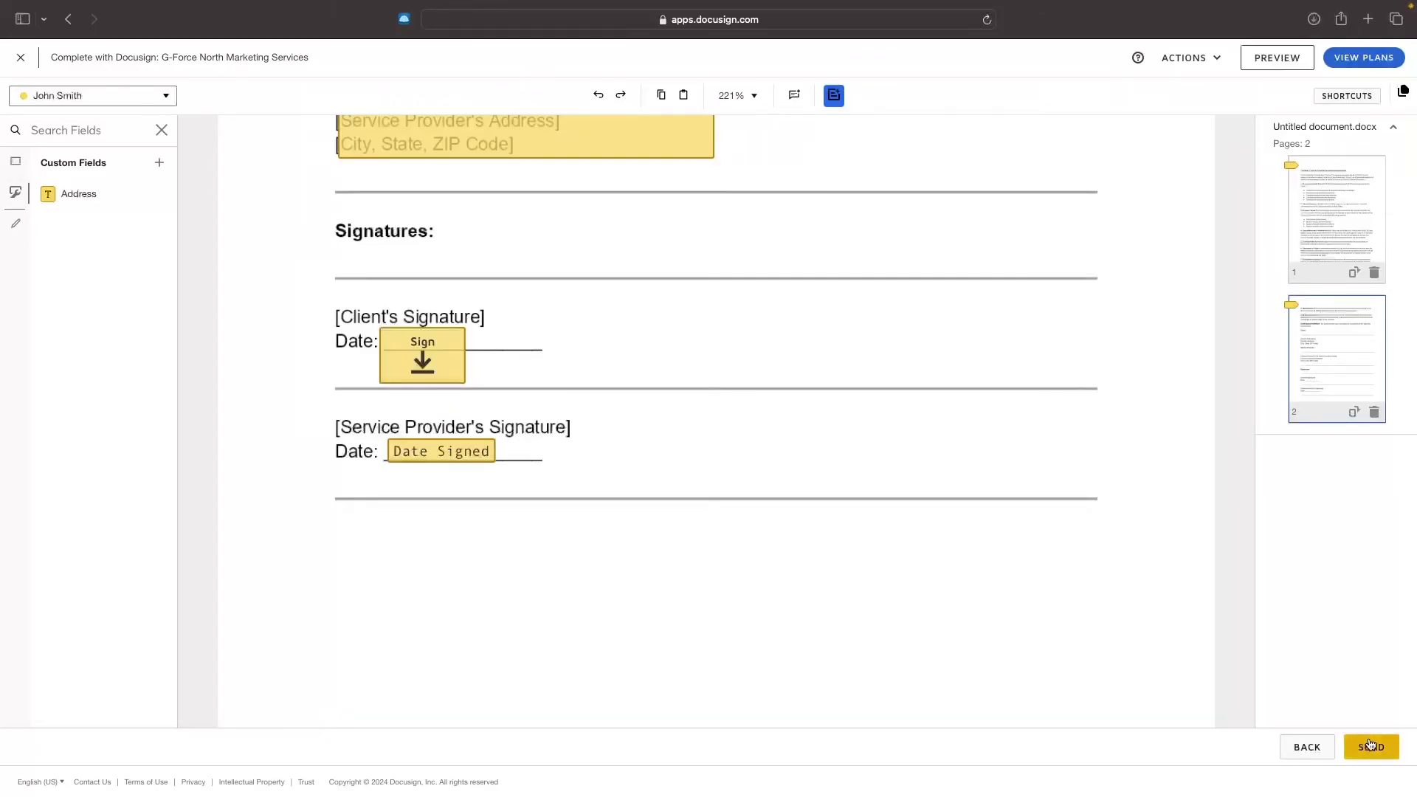
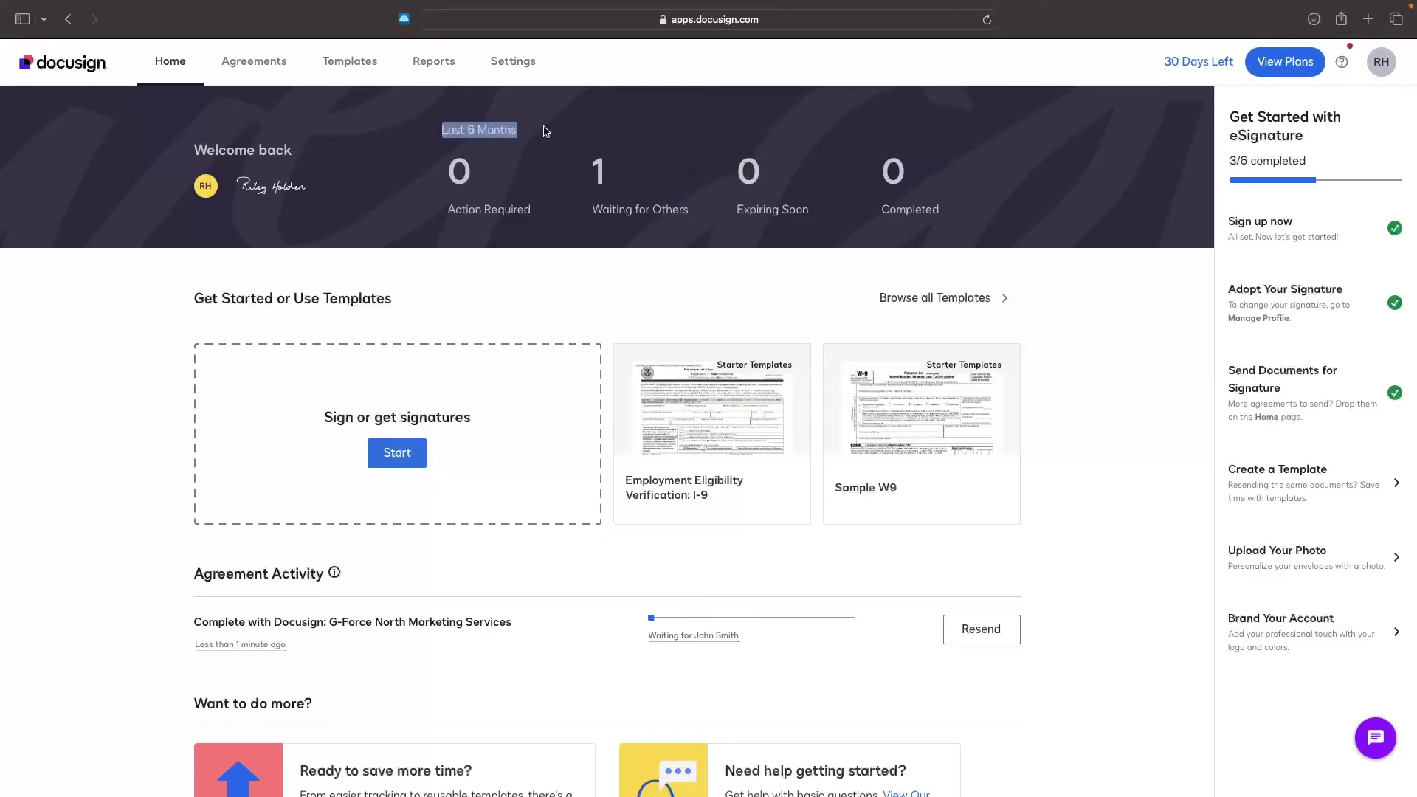
# Step: Open the Agreements inbox to view the account's envelopes
pyautogui.click(519, 164)
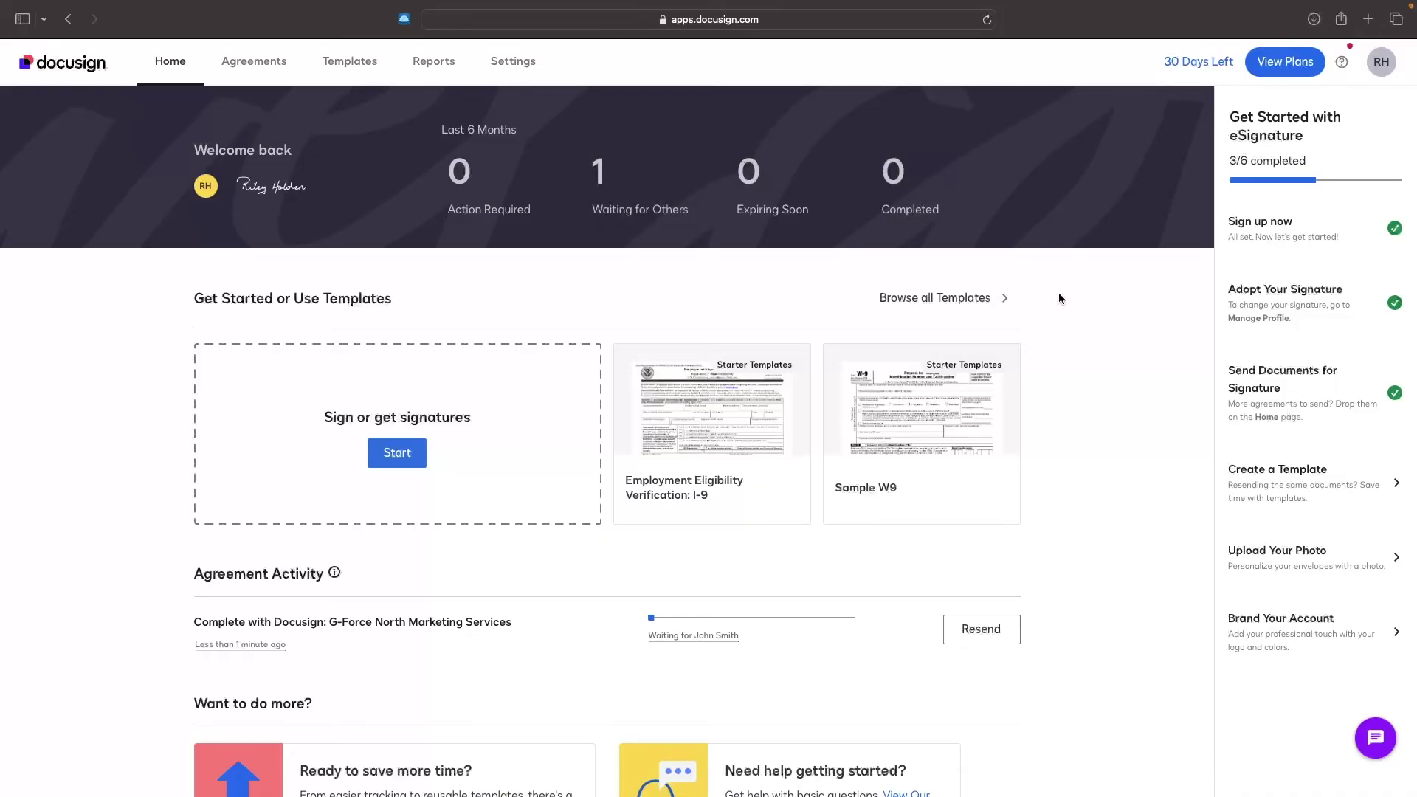
pyautogui.click(260, 66)
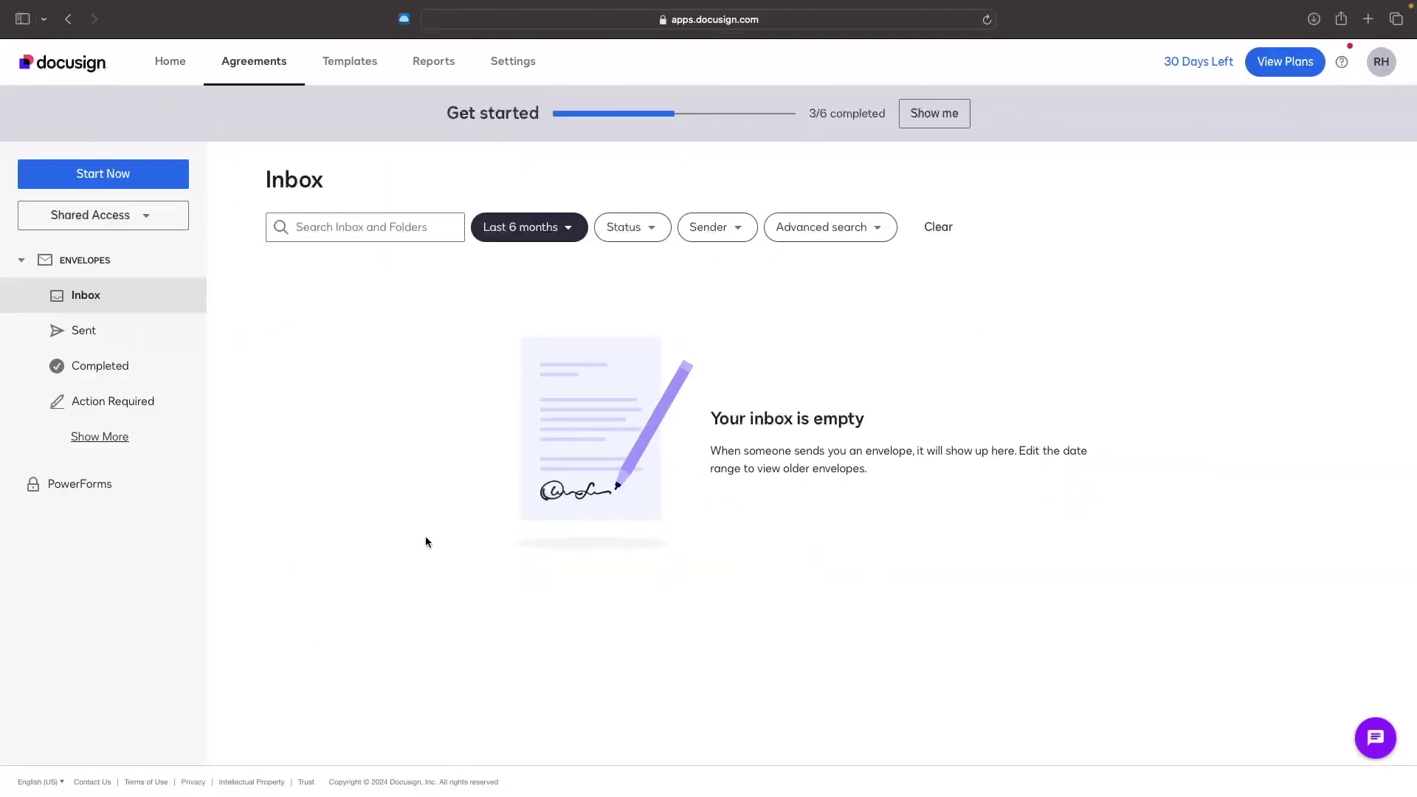
# Step: Look through the Sent, Completed and Action Required envelope views and expand the list of further envelope categories
pyautogui.click(84, 330)
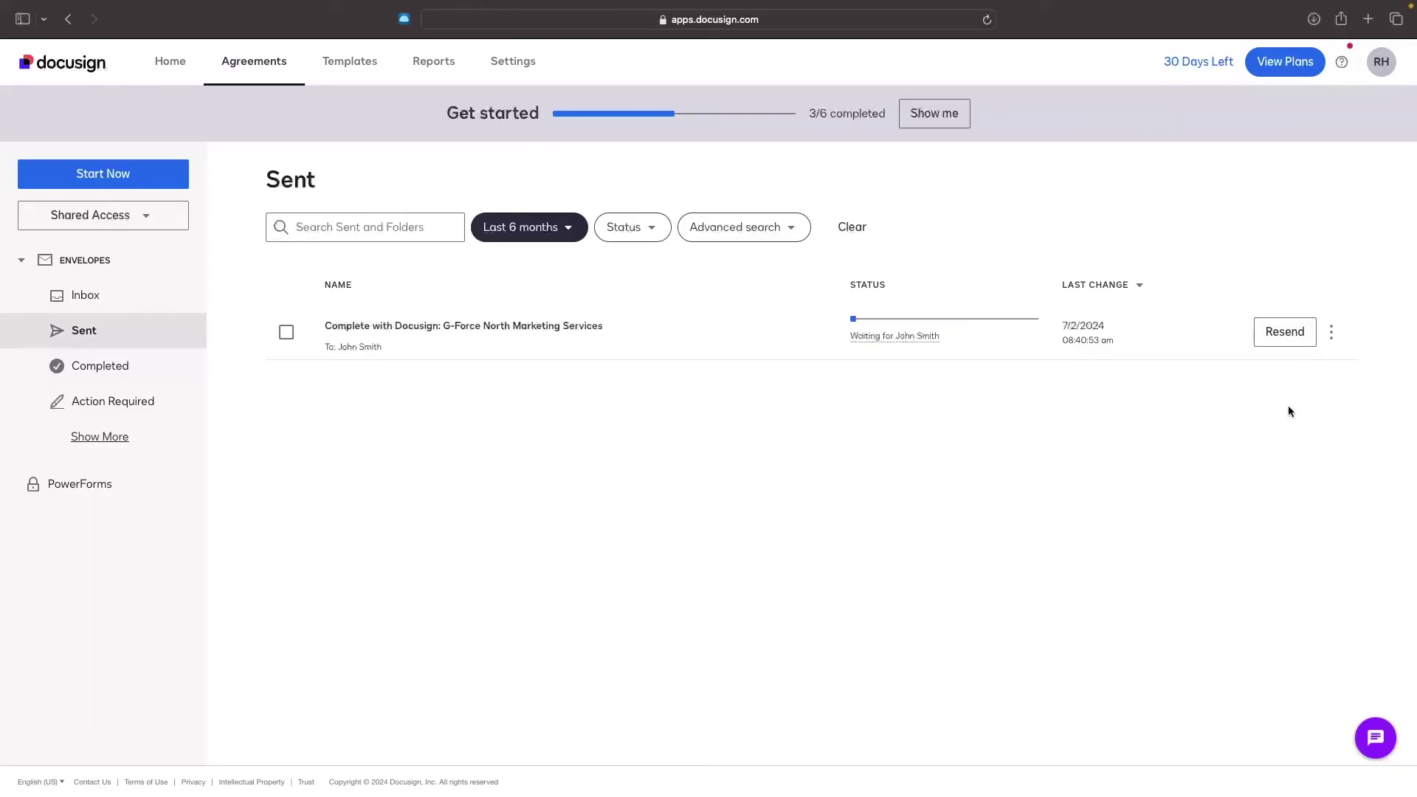
pyautogui.click(81, 369)
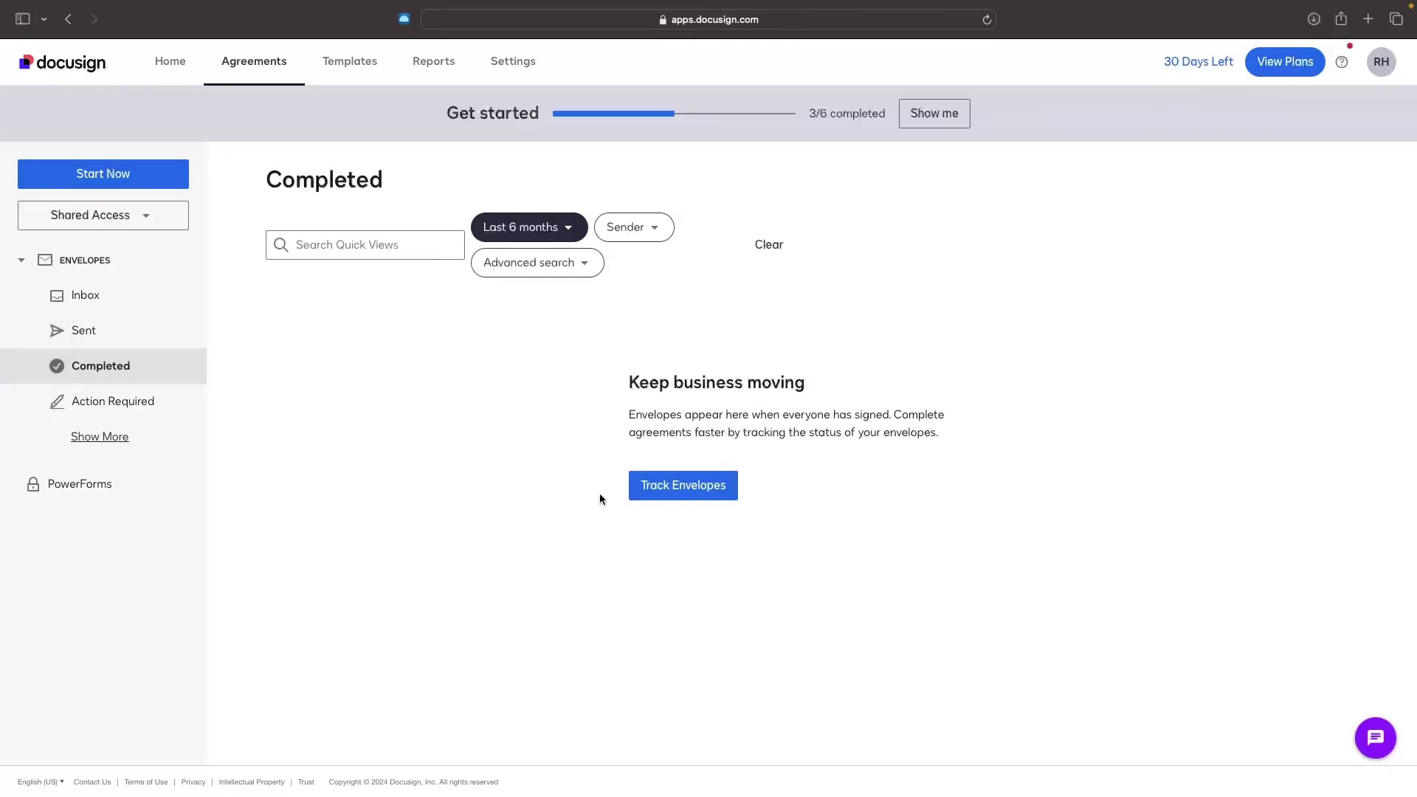
pyautogui.click(100, 437)
pyautogui.click(114, 401)
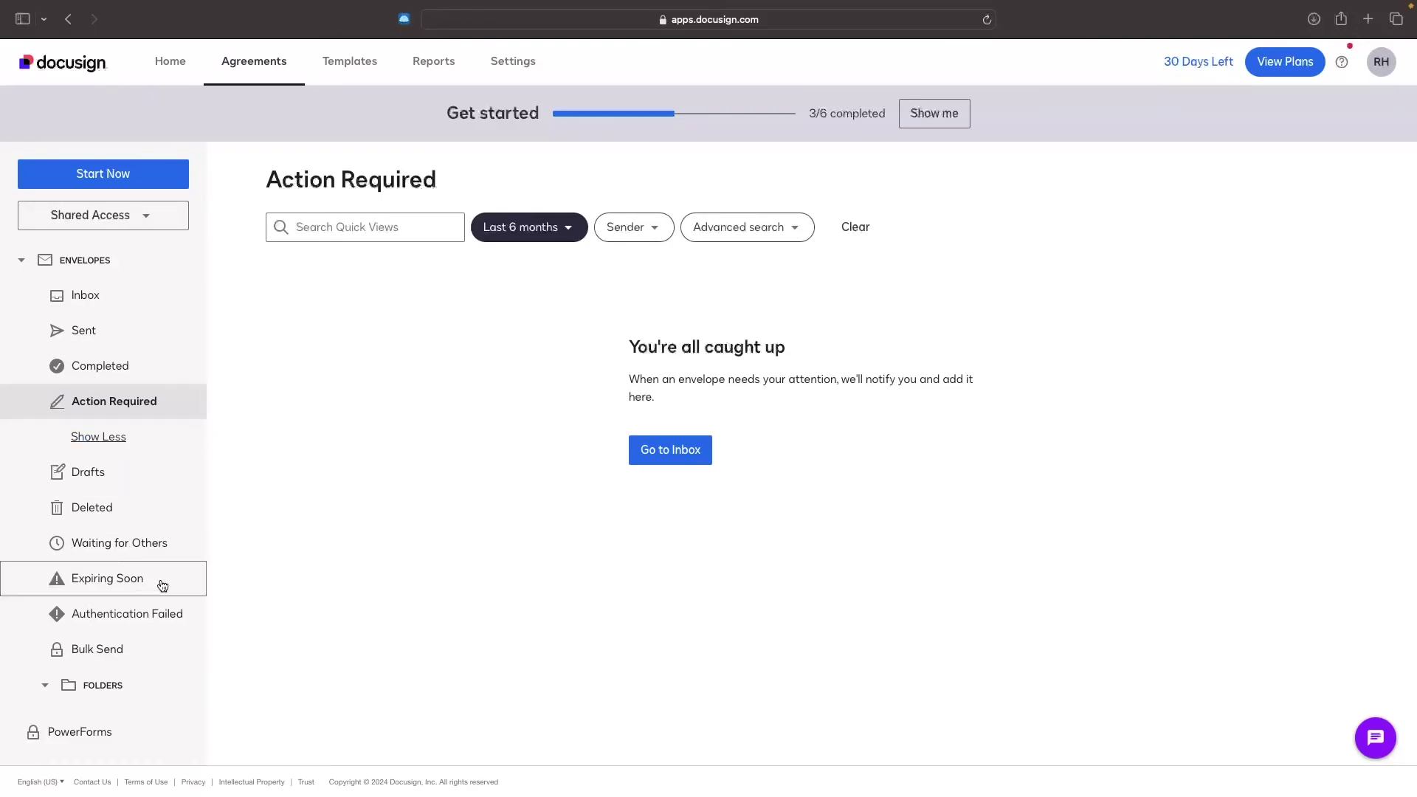
# Step: Create a new envelope template and name it with the recipient's first name followed by "Marketing Template"
pyautogui.click(350, 61)
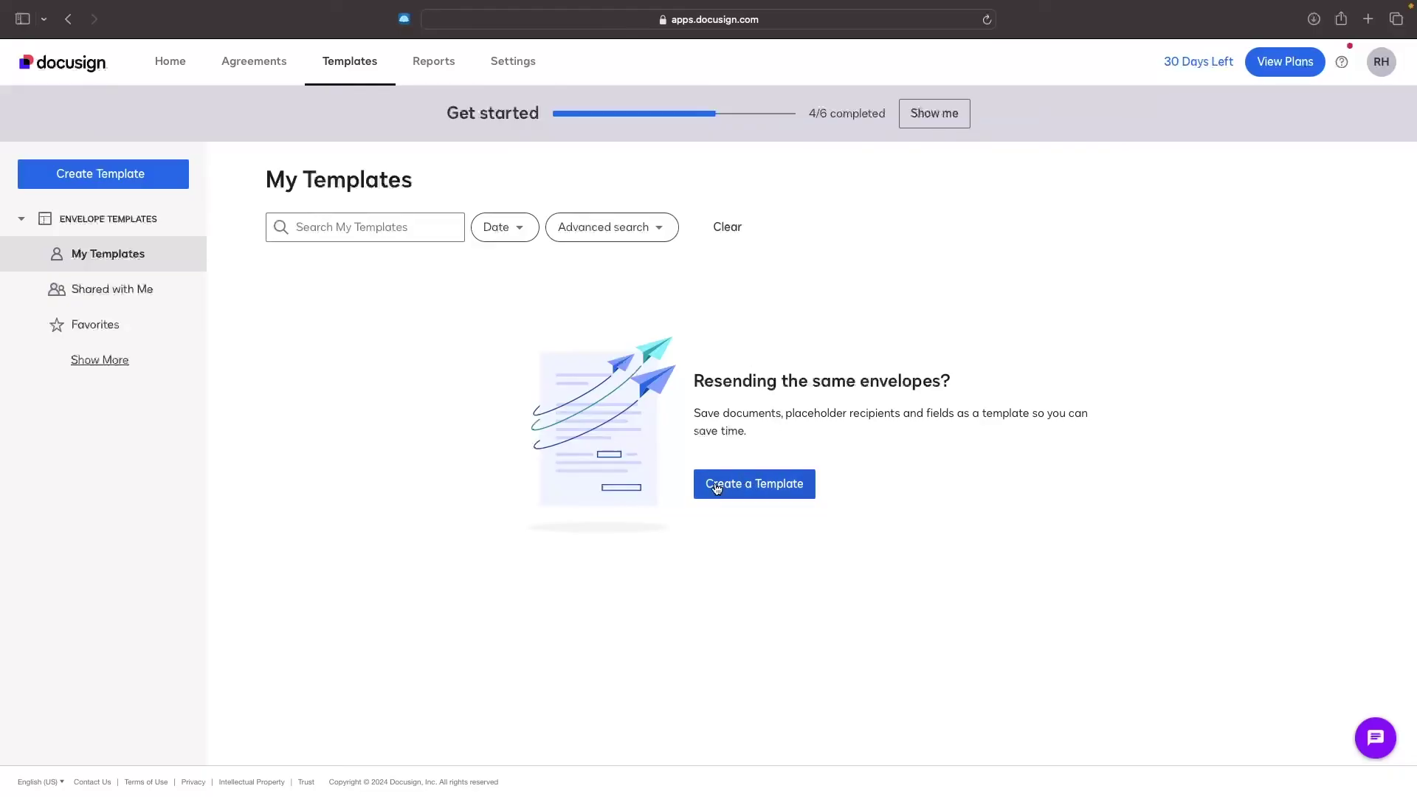
pyautogui.click(760, 489)
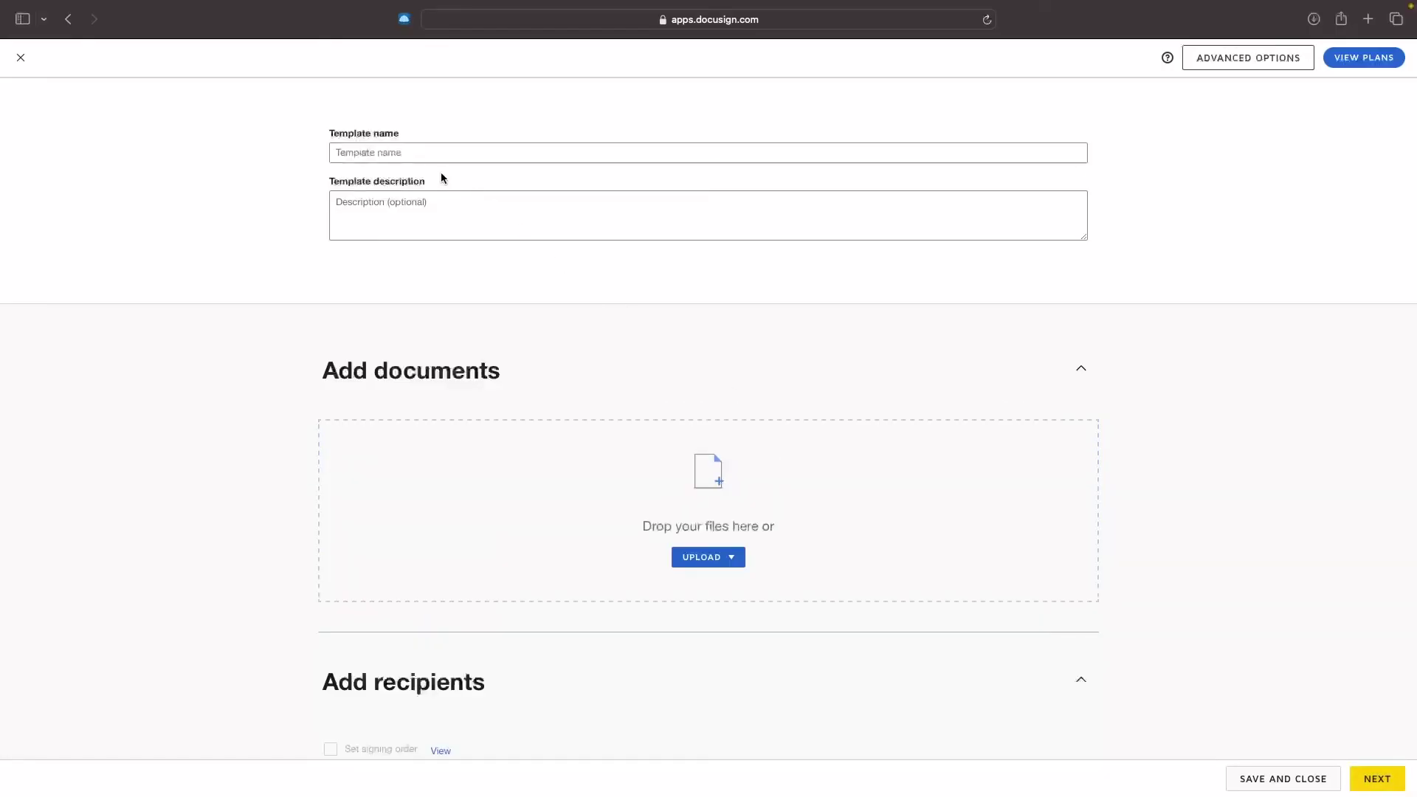
pyautogui.click(442, 152)
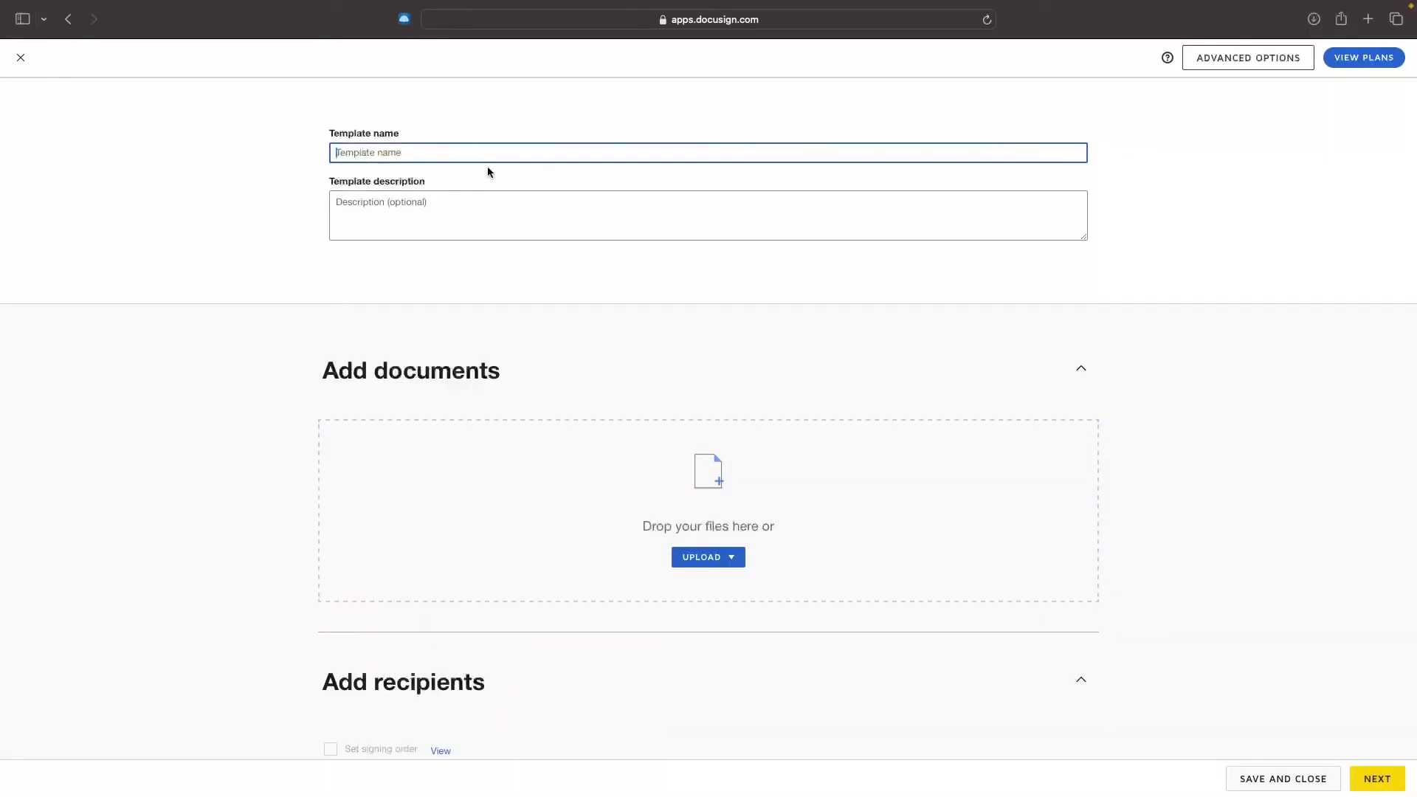
pyautogui.write('John Marketing Template')
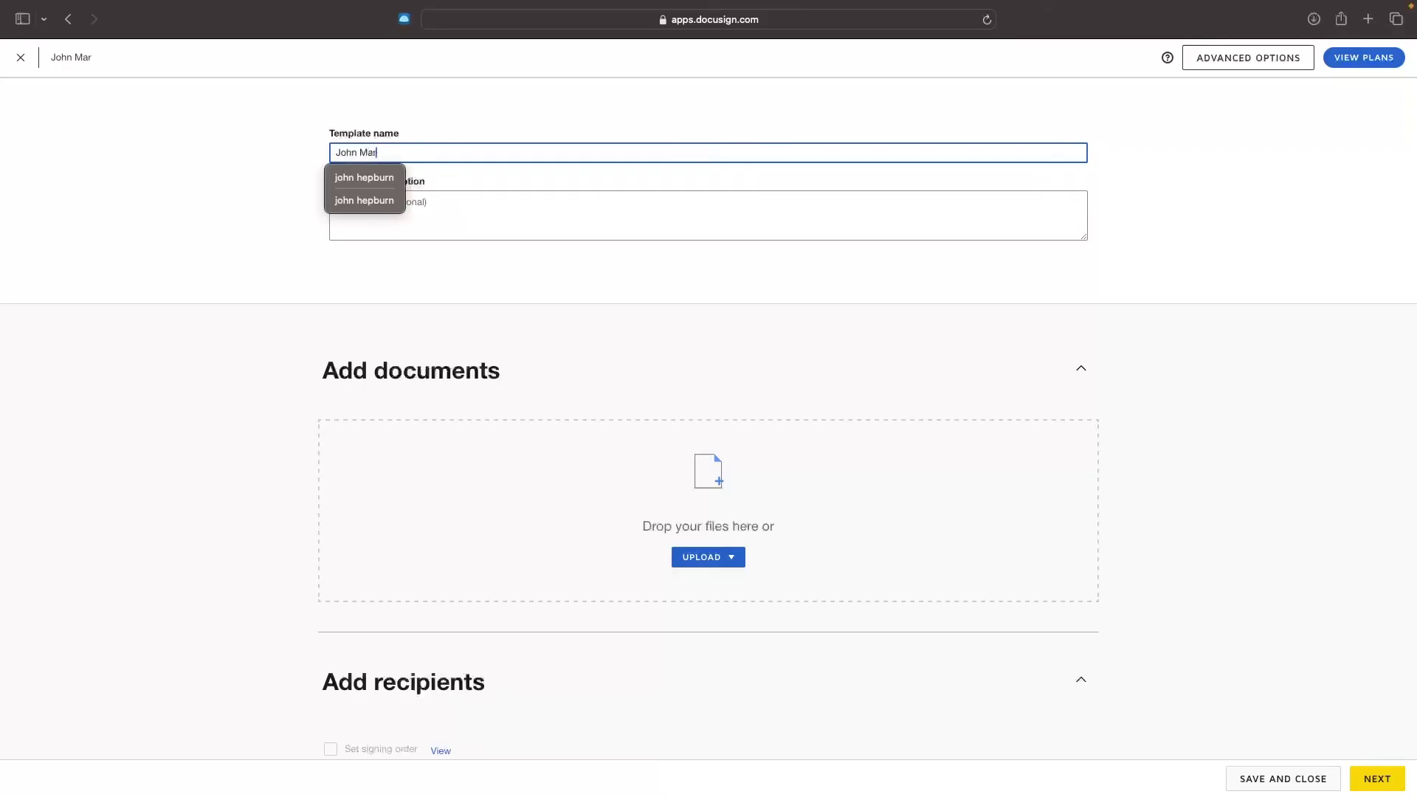
# Step: Upload "Untitled document.docx" from the Downloads folder as the template's document
pyautogui.scroll(-5, 732, 359)
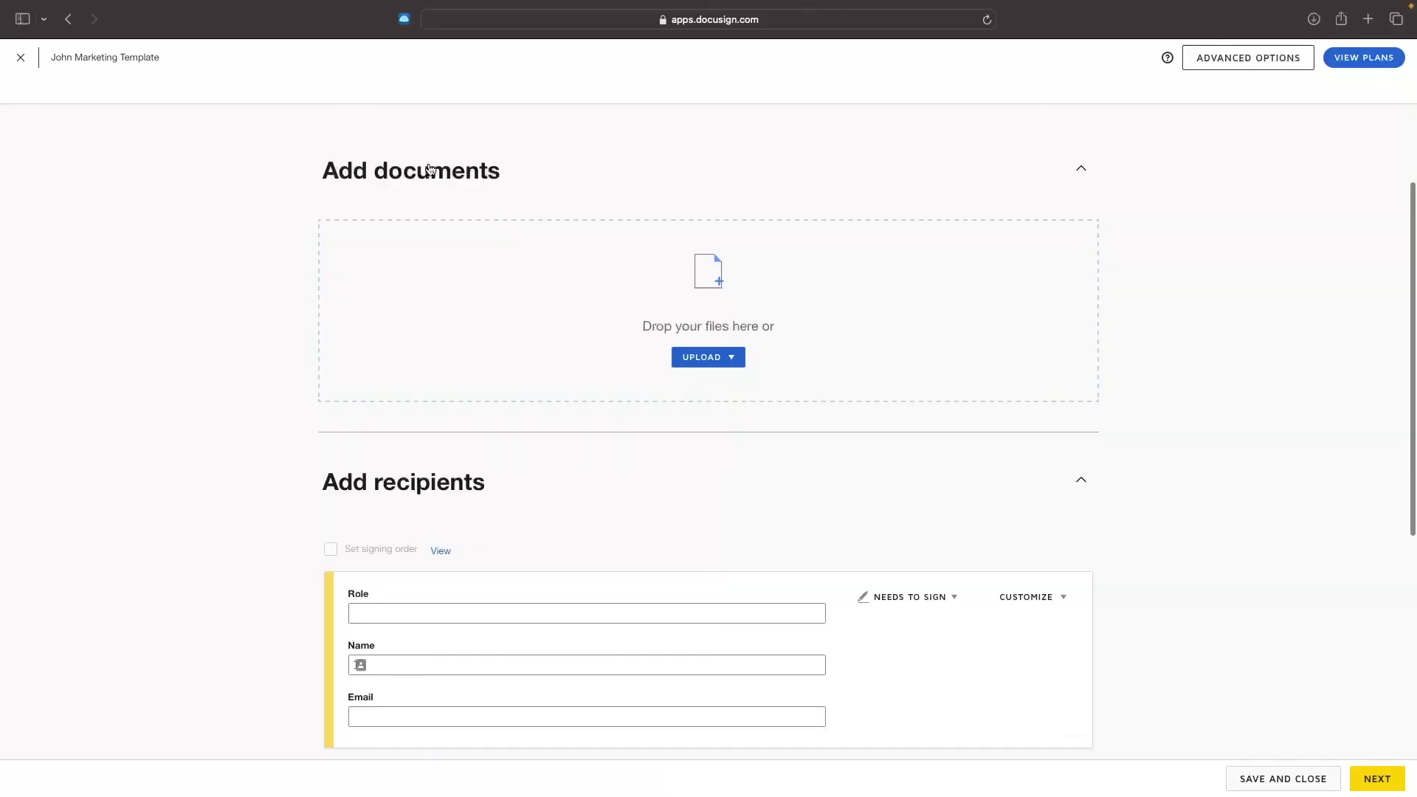
pyautogui.click(705, 358)
pyautogui.click(717, 384)
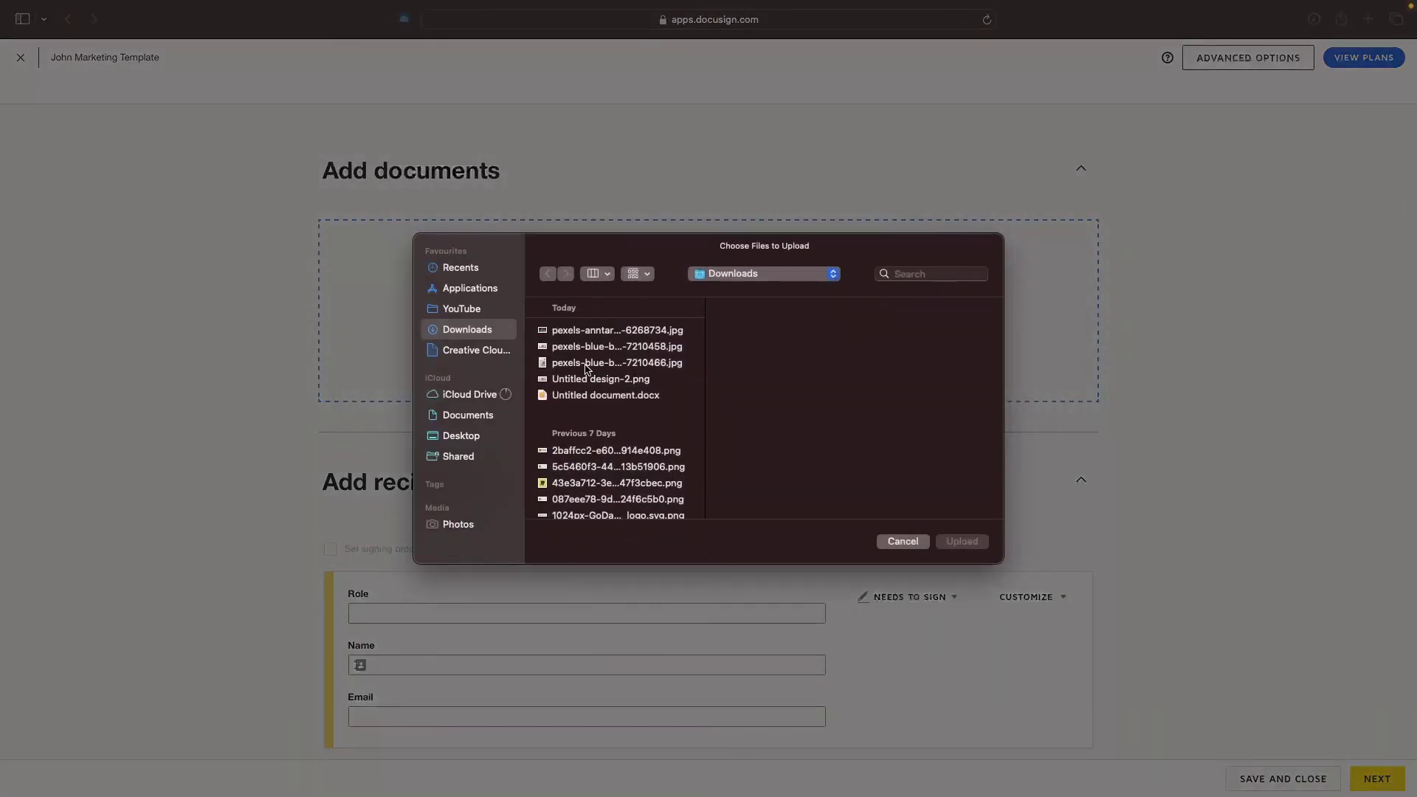
pyautogui.doubleClick(569, 395)
# Step: Fill in the template recipient's name and email from the saved contact, leaving the role blank, and continue to field placement
pyautogui.scroll(-5, 865, 358)
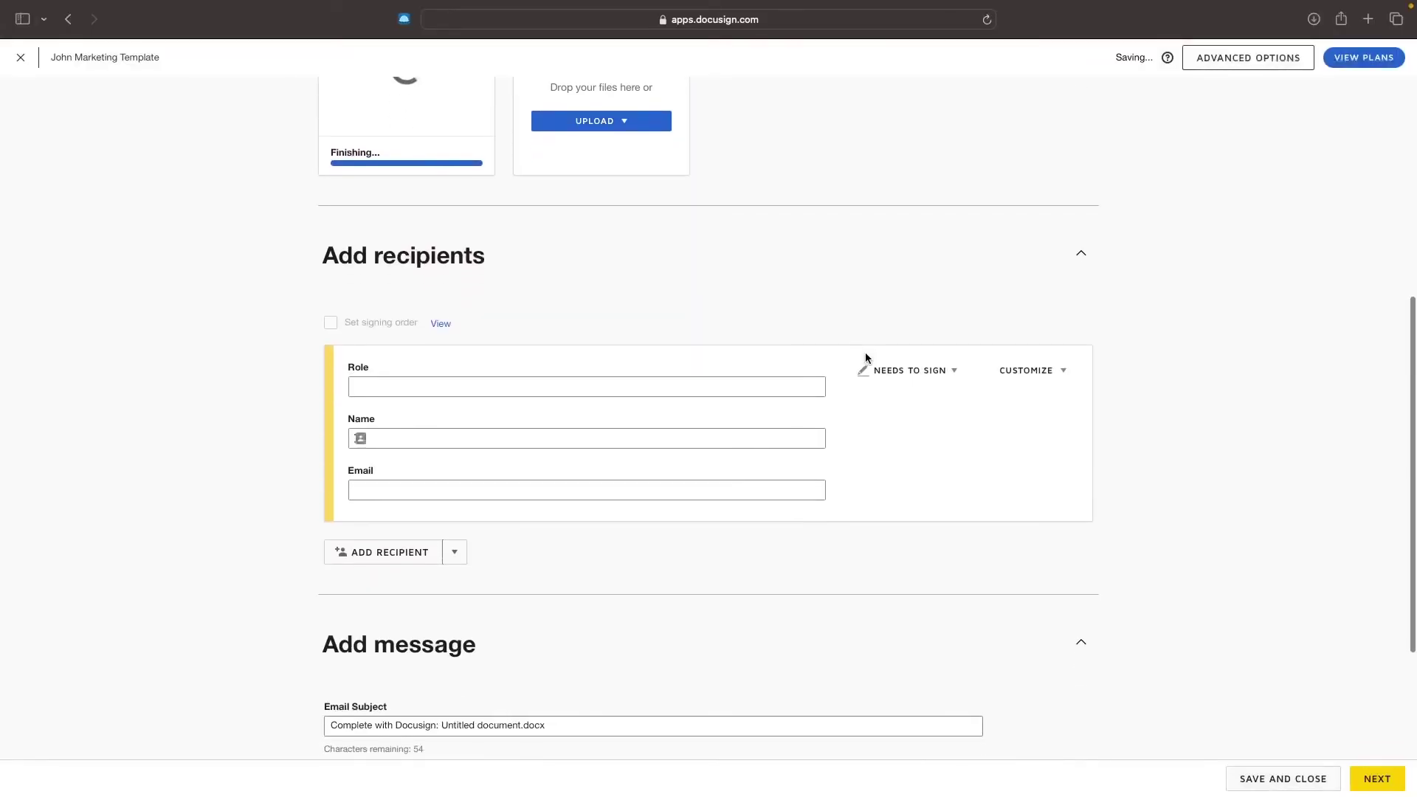
pyautogui.click(421, 367)
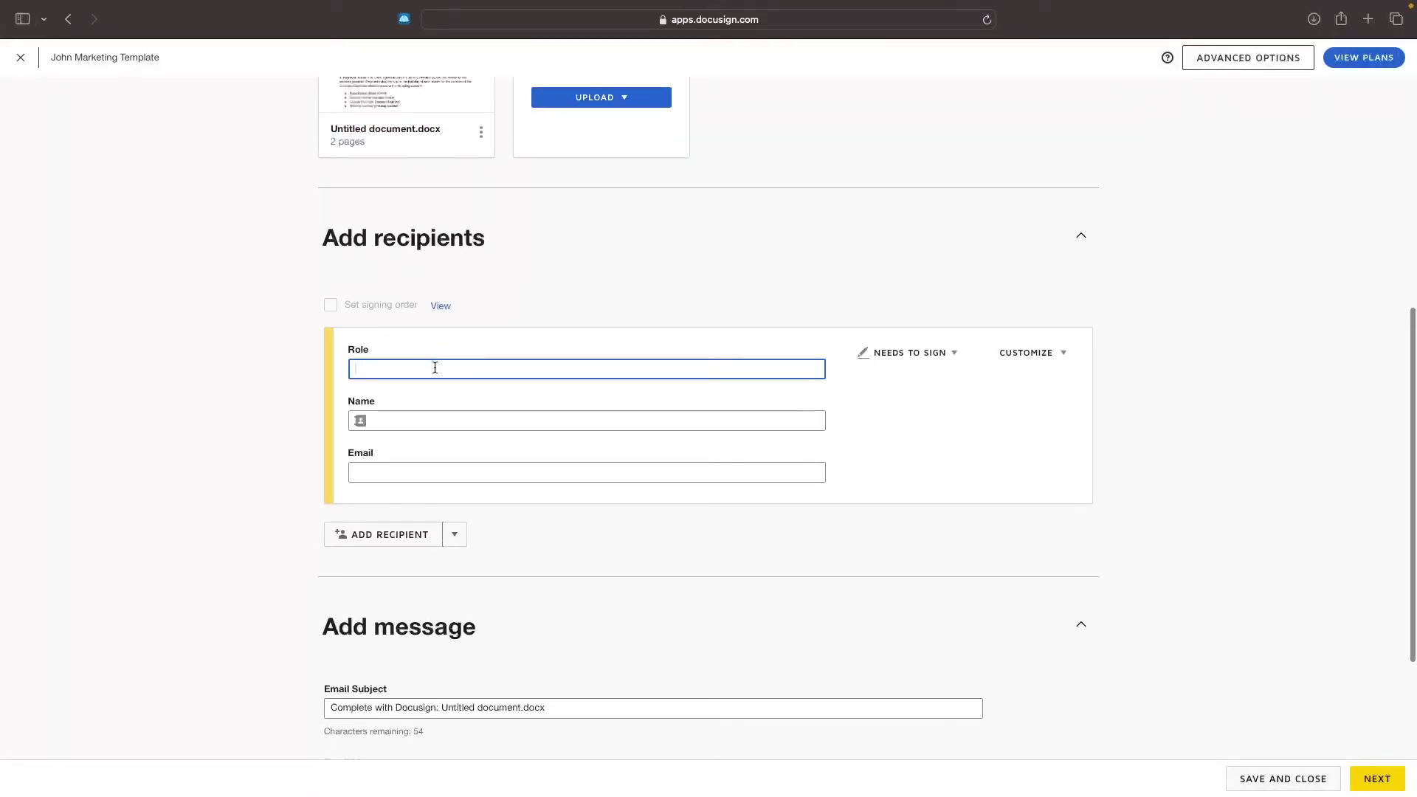
pyautogui.click(418, 424)
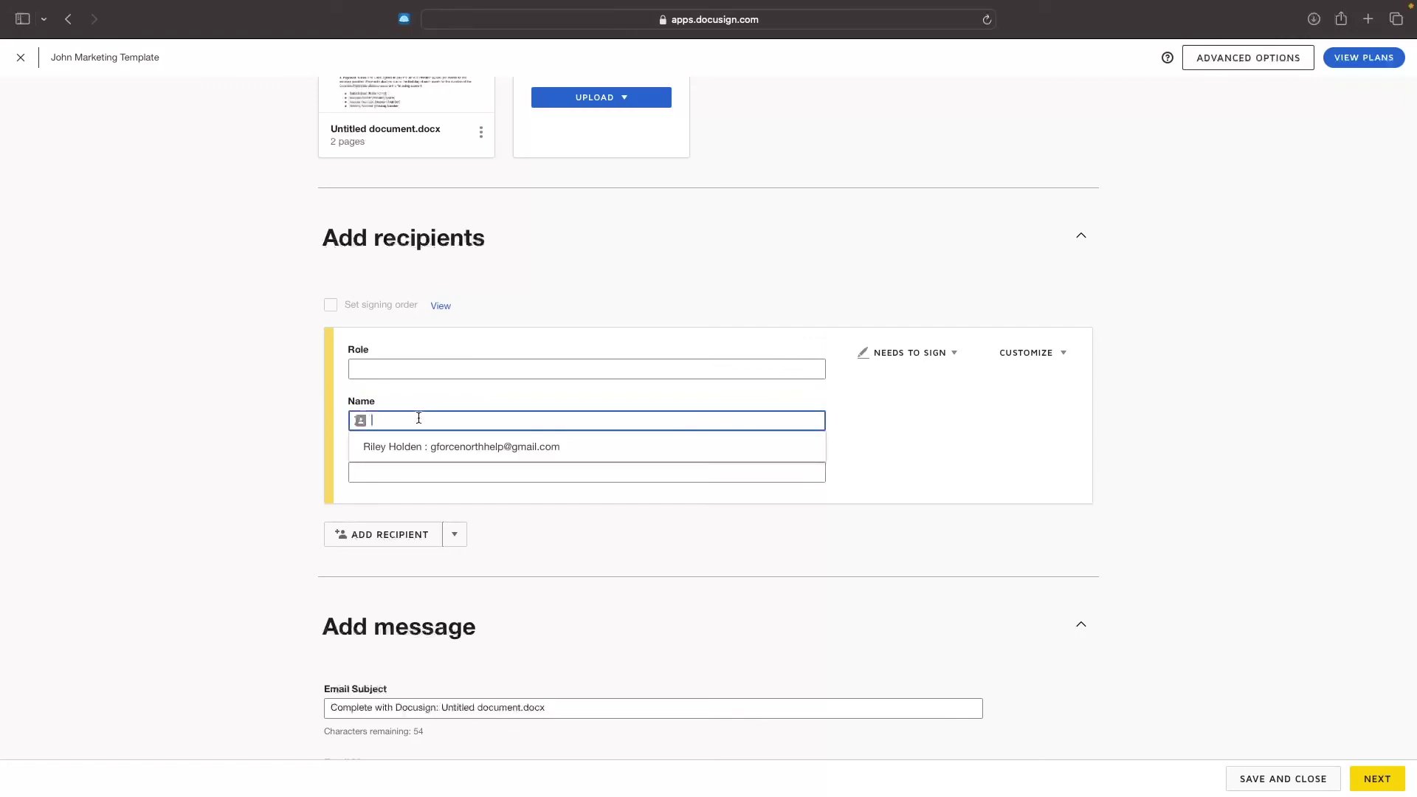
pyautogui.write('John')
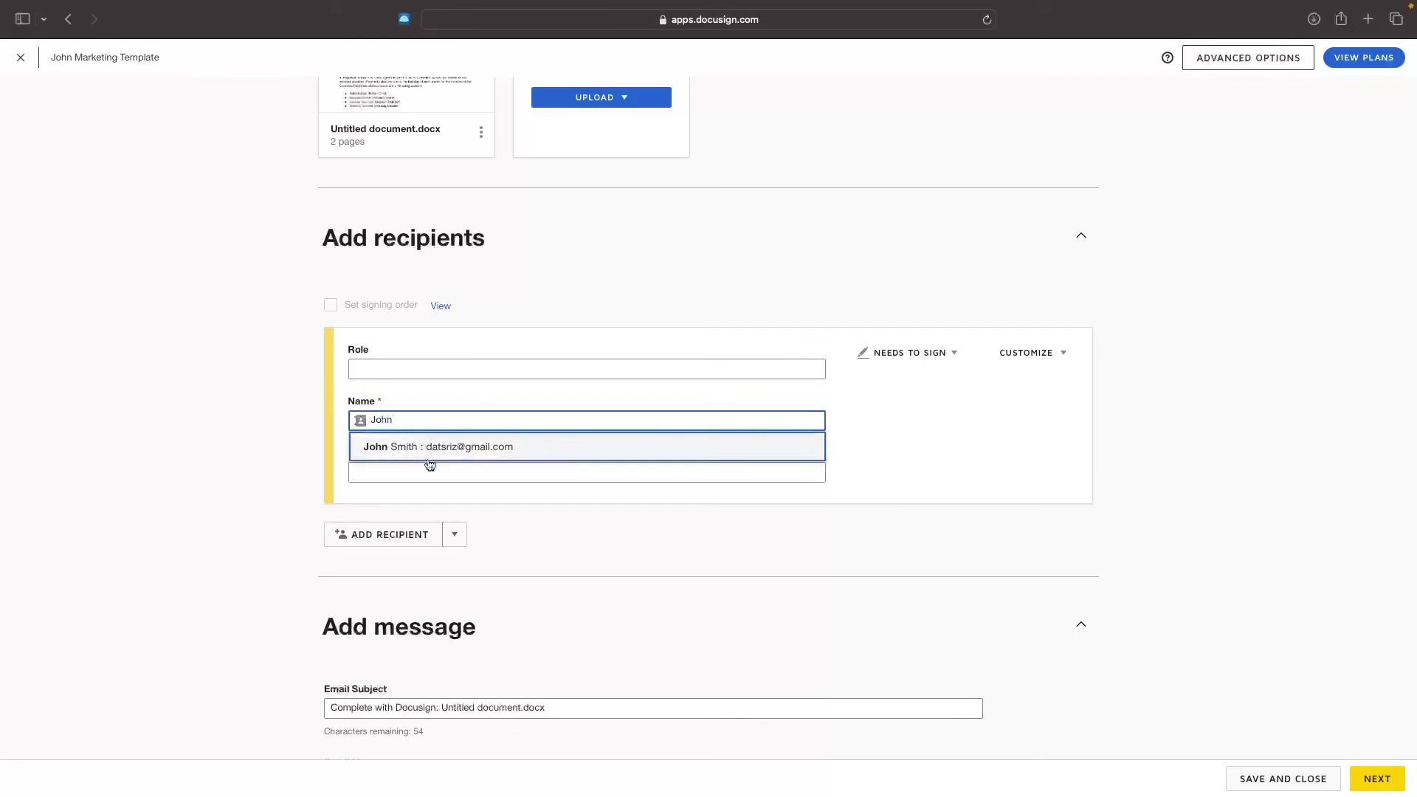
pyautogui.click(431, 449)
pyautogui.scroll(-5, 637, 505)
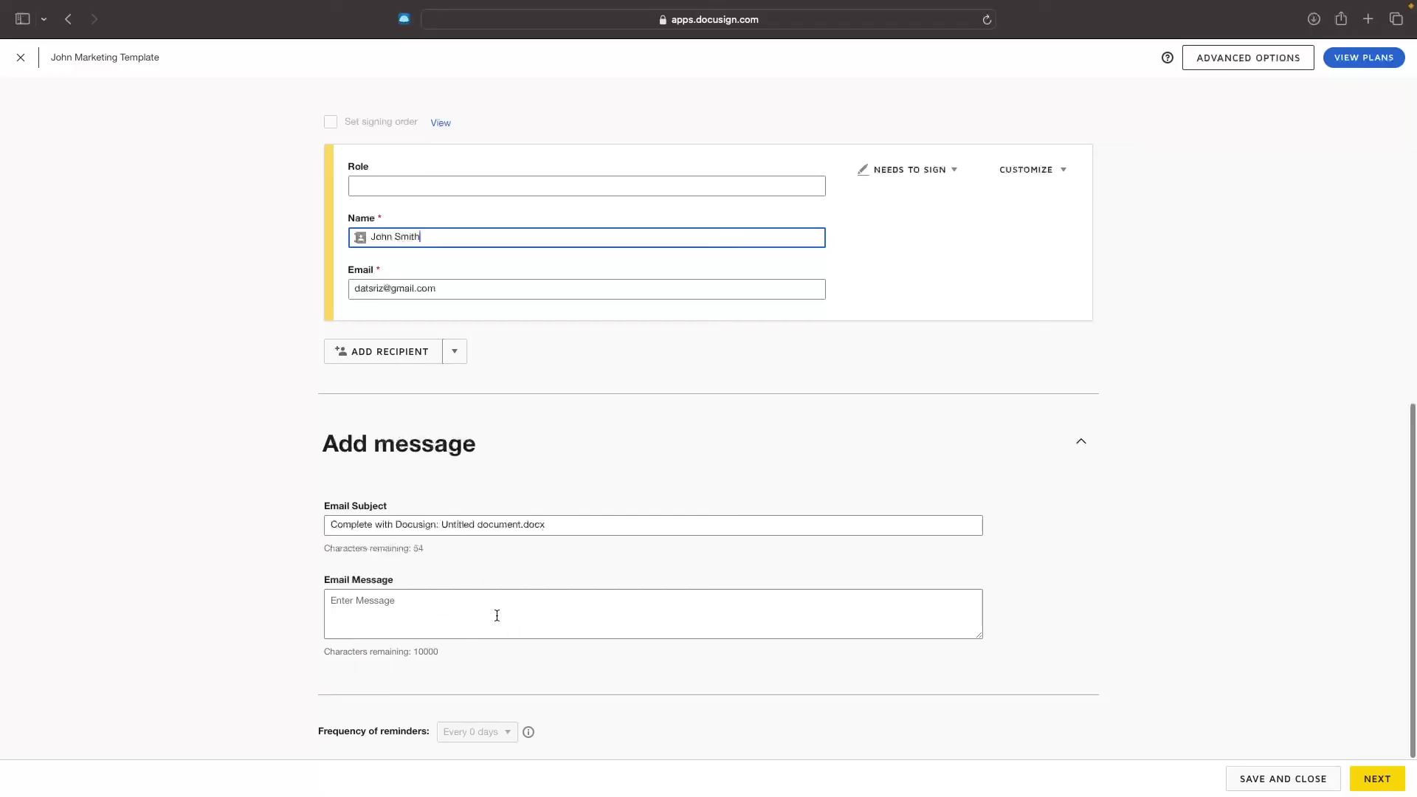
pyautogui.scroll(10, 497, 616)
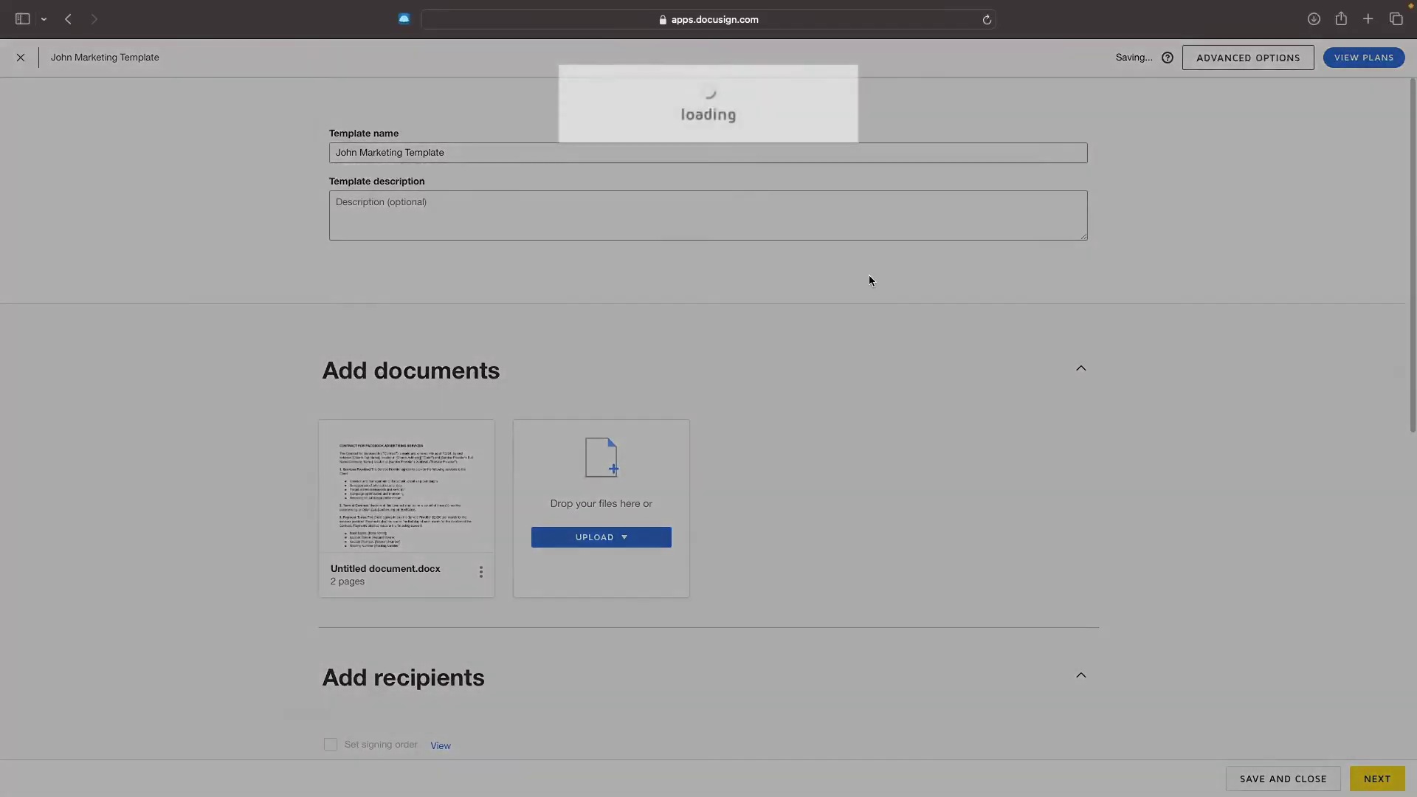
# Step: Place a Signature field on the date line under Client's Signature on page 2 and shrink it slightly
pyautogui.scroll(-20, 654, 383)
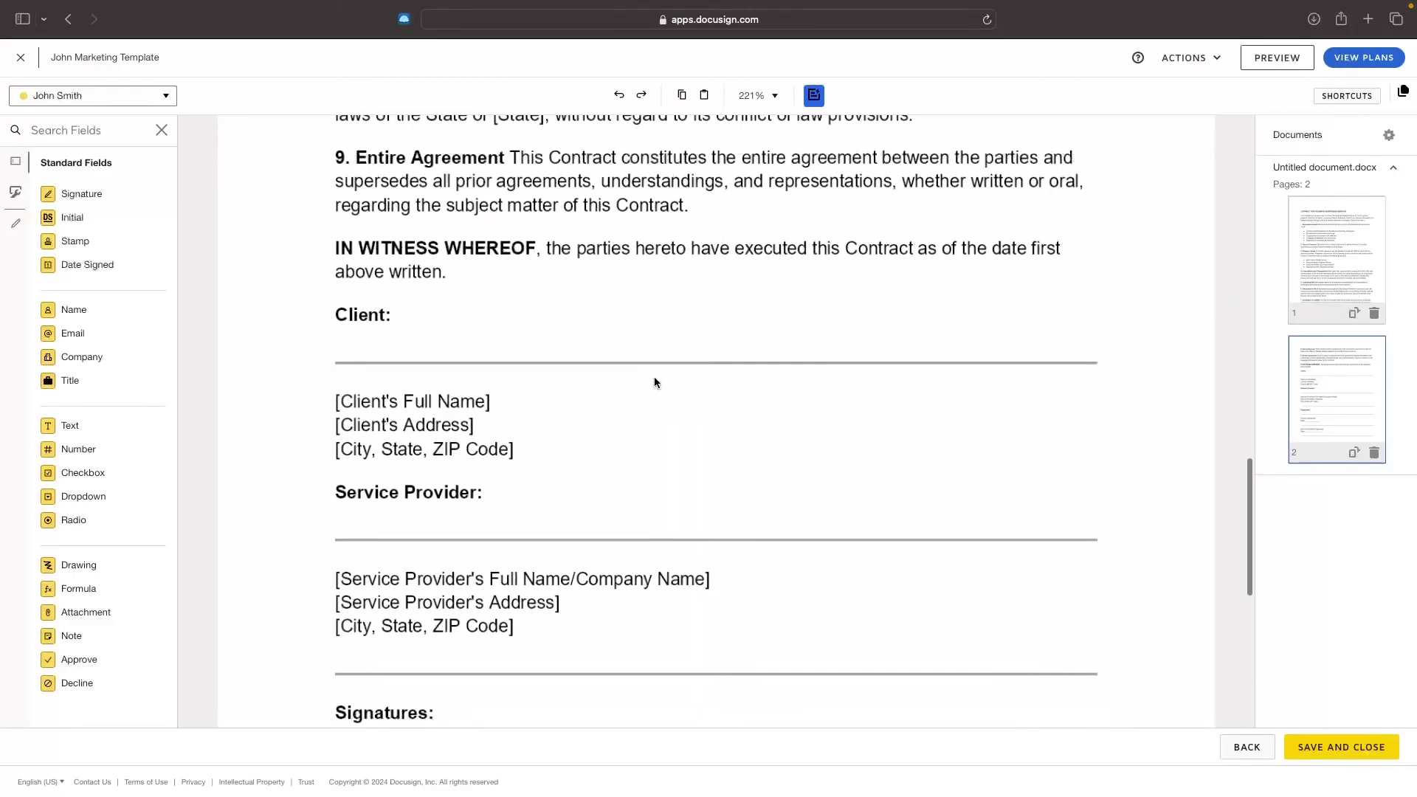
pyautogui.scroll(-8, 654, 376)
pyautogui.scroll(3, 654, 377)
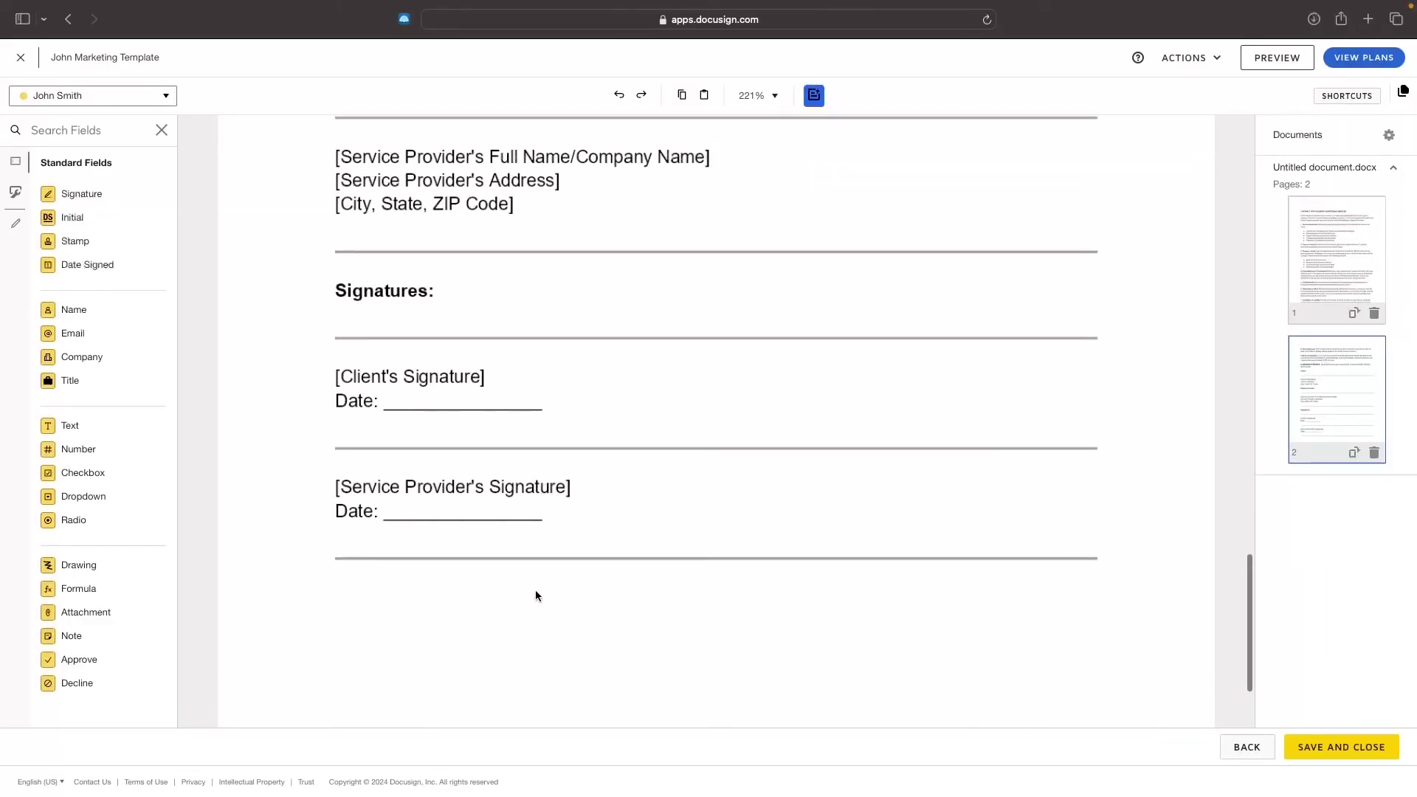
pyautogui.scroll(3, 486, 521)
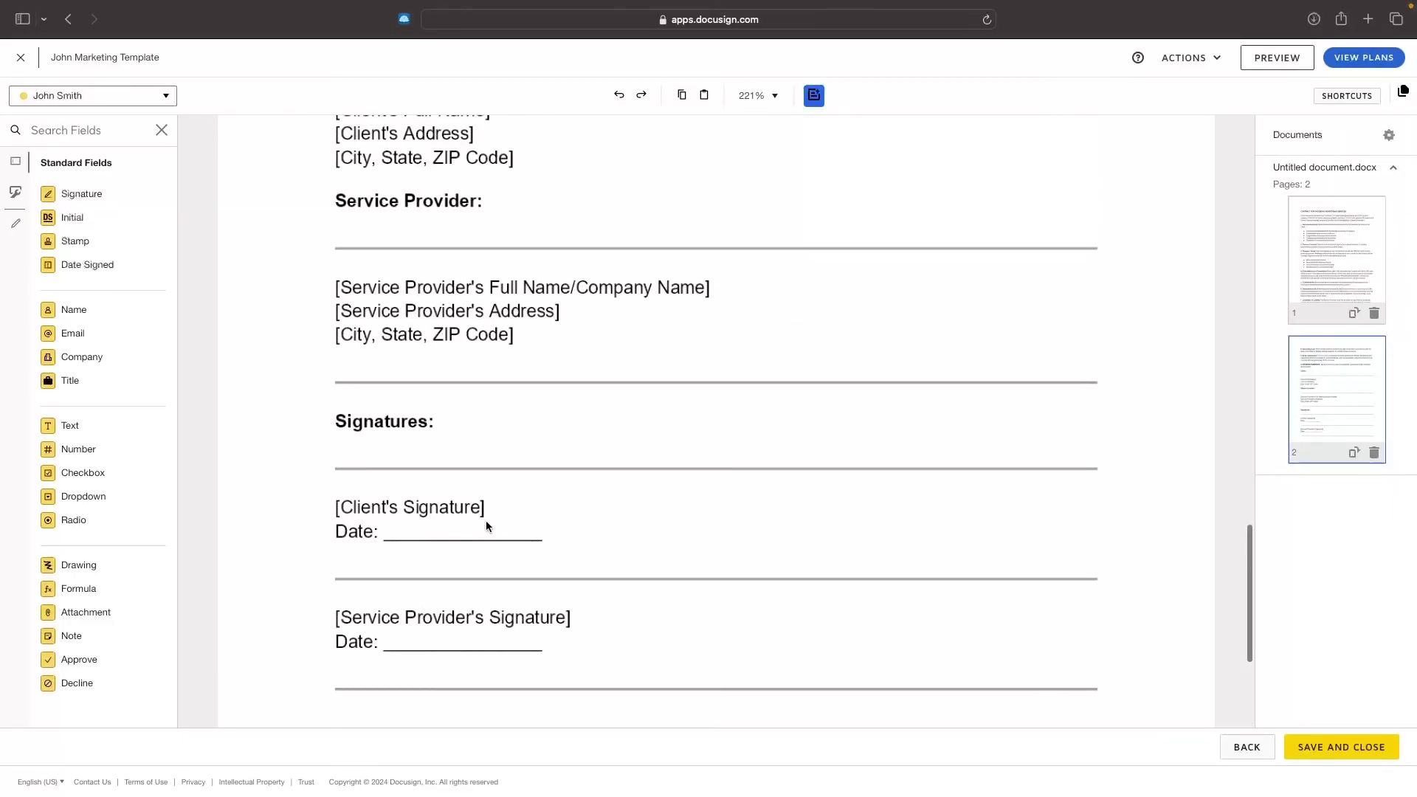
pyautogui.scroll(20, 486, 521)
pyautogui.scroll(-15, 486, 521)
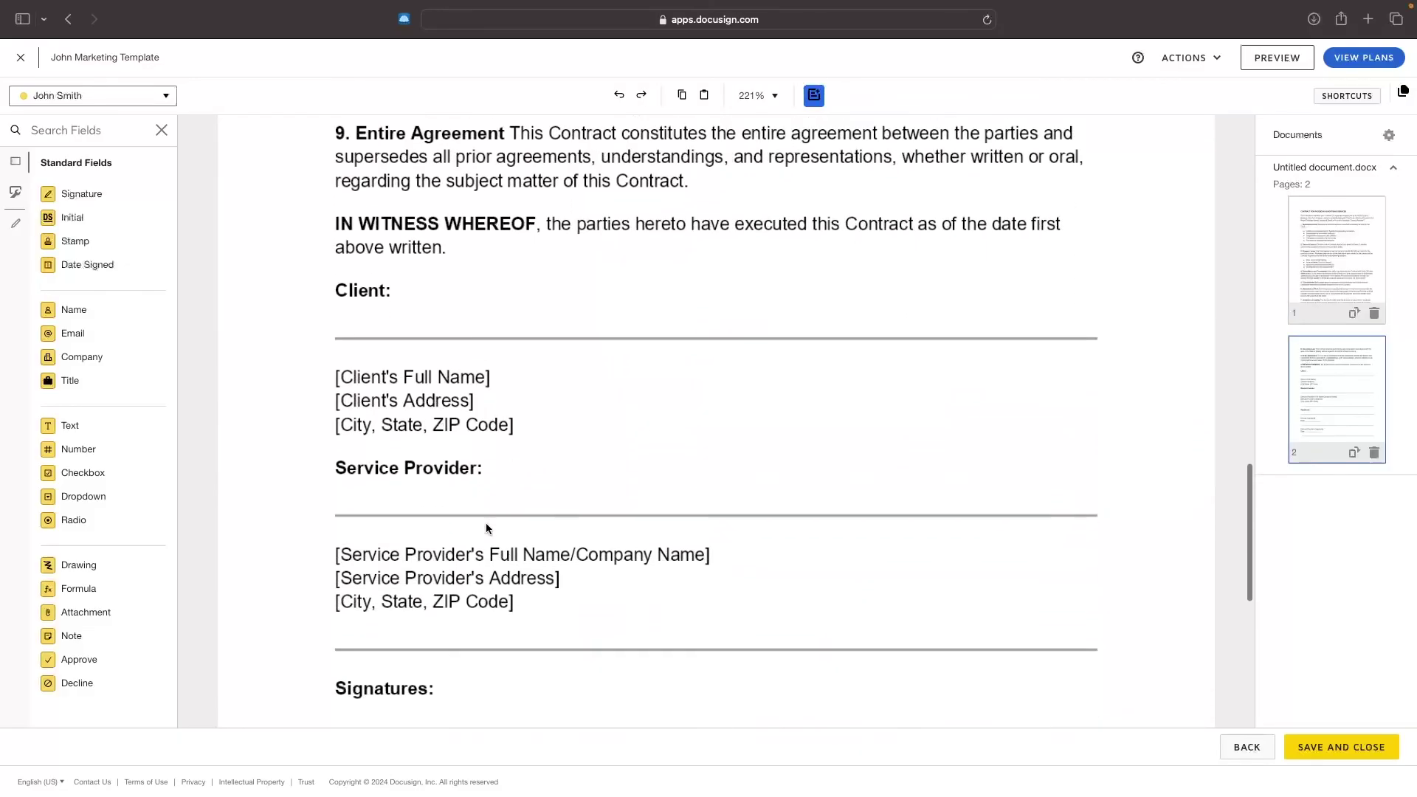
pyautogui.scroll(-7, 486, 525)
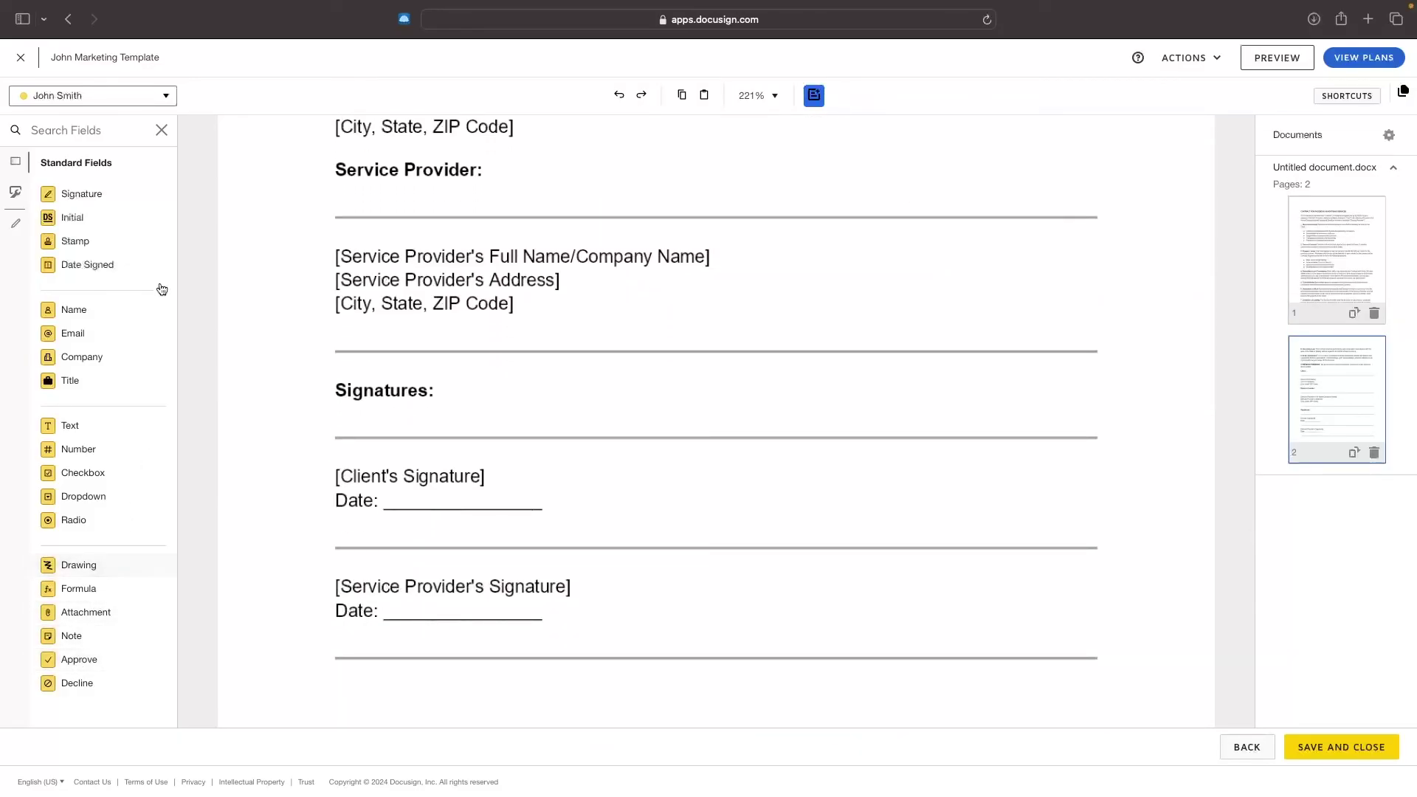
pyautogui.moveTo(96, 194)
pyautogui.mouseDown()
pyautogui.moveTo(362, 247)
pyautogui.moveTo(426, 478)
pyautogui.moveTo(397, 500)
pyautogui.moveTo(429, 500)
pyautogui.mouseUp()
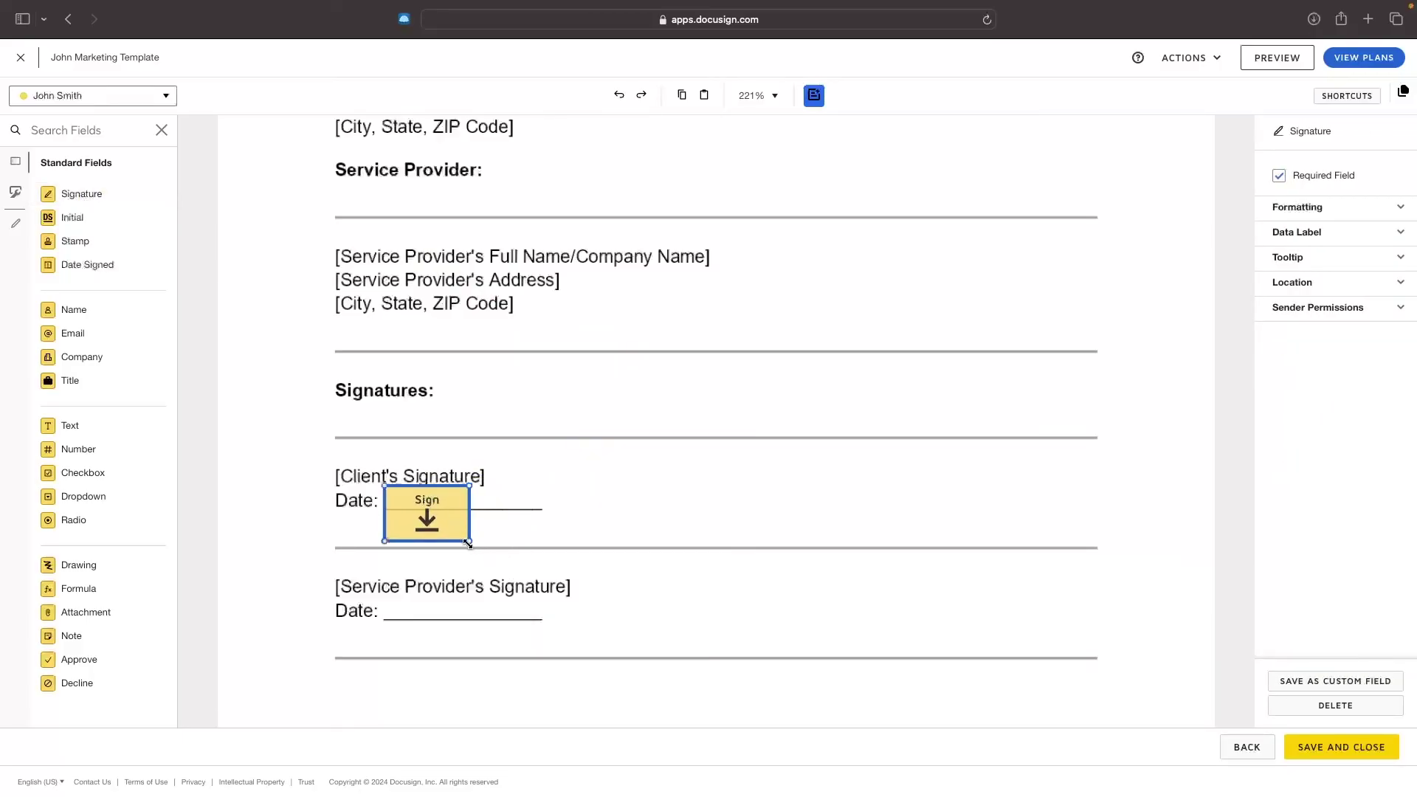
pyautogui.moveTo(468, 544)
pyautogui.mouseDown()
pyautogui.moveTo(529, 576)
pyautogui.moveTo(460, 535)
pyautogui.mouseUp()
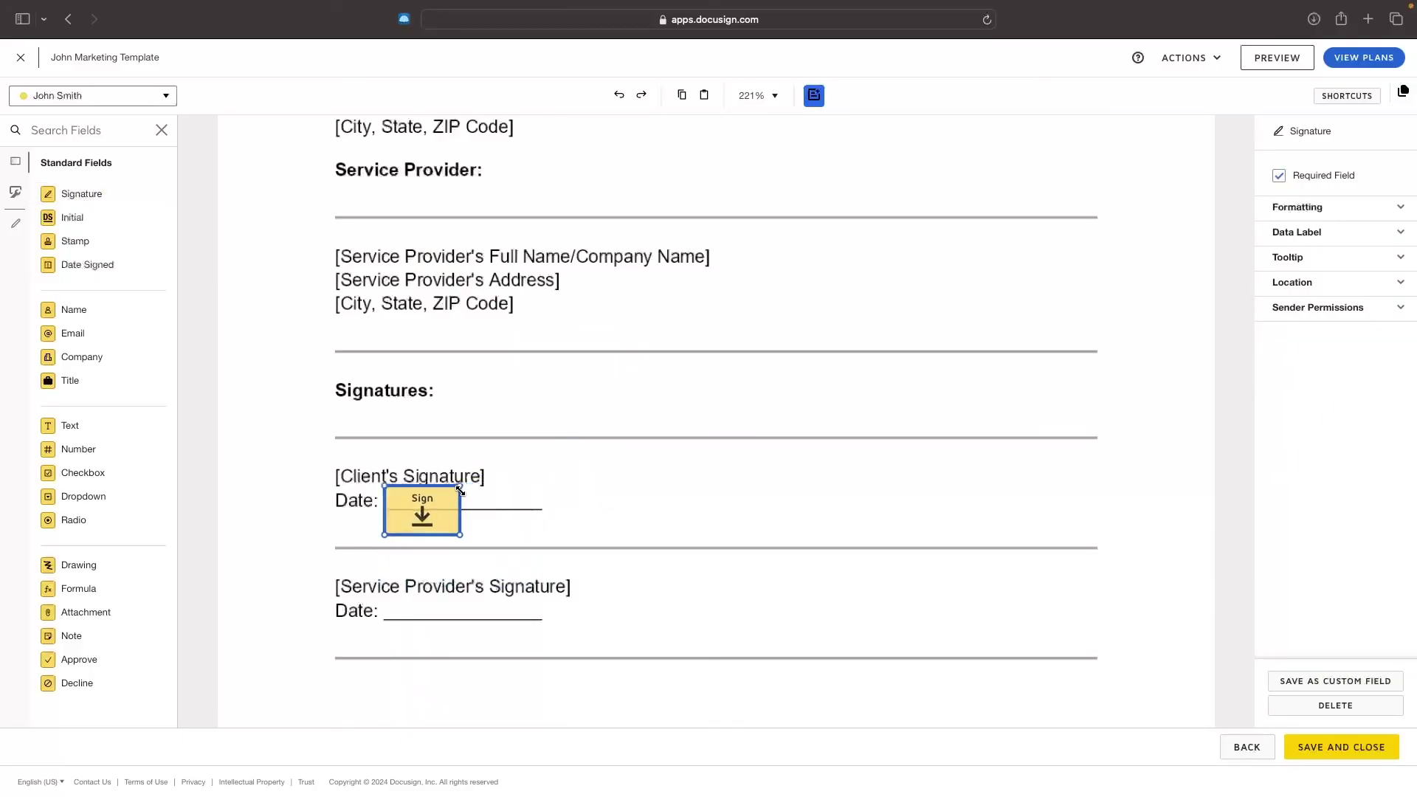
pyautogui.click(561, 498)
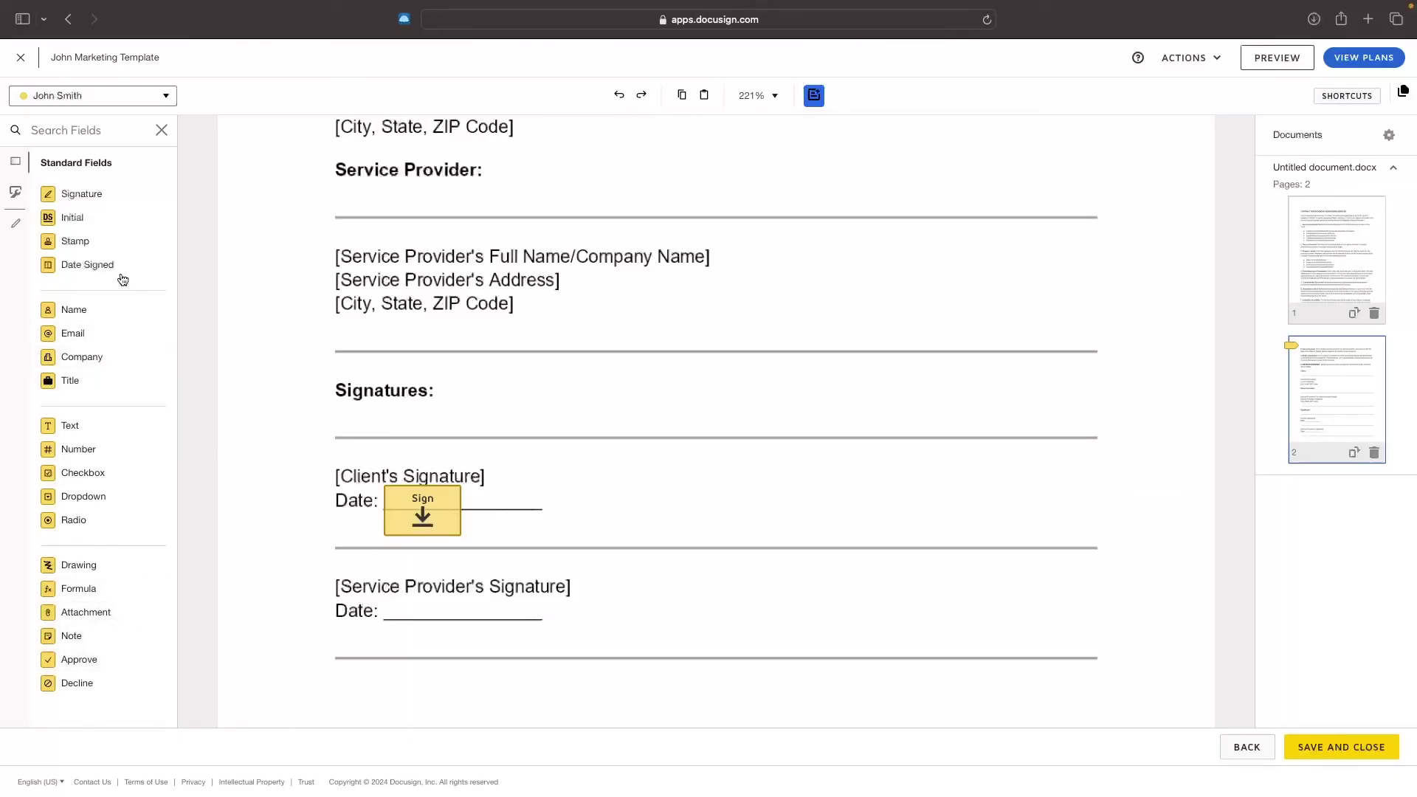
# Step: Place a Date Signed field on the date line under Service Provider's Signature, and save and close the template
pyautogui.moveTo(98, 268); pyautogui.dragTo(389, 604)
pyautogui.click(616, 634)
pyautogui.click(1317, 742)
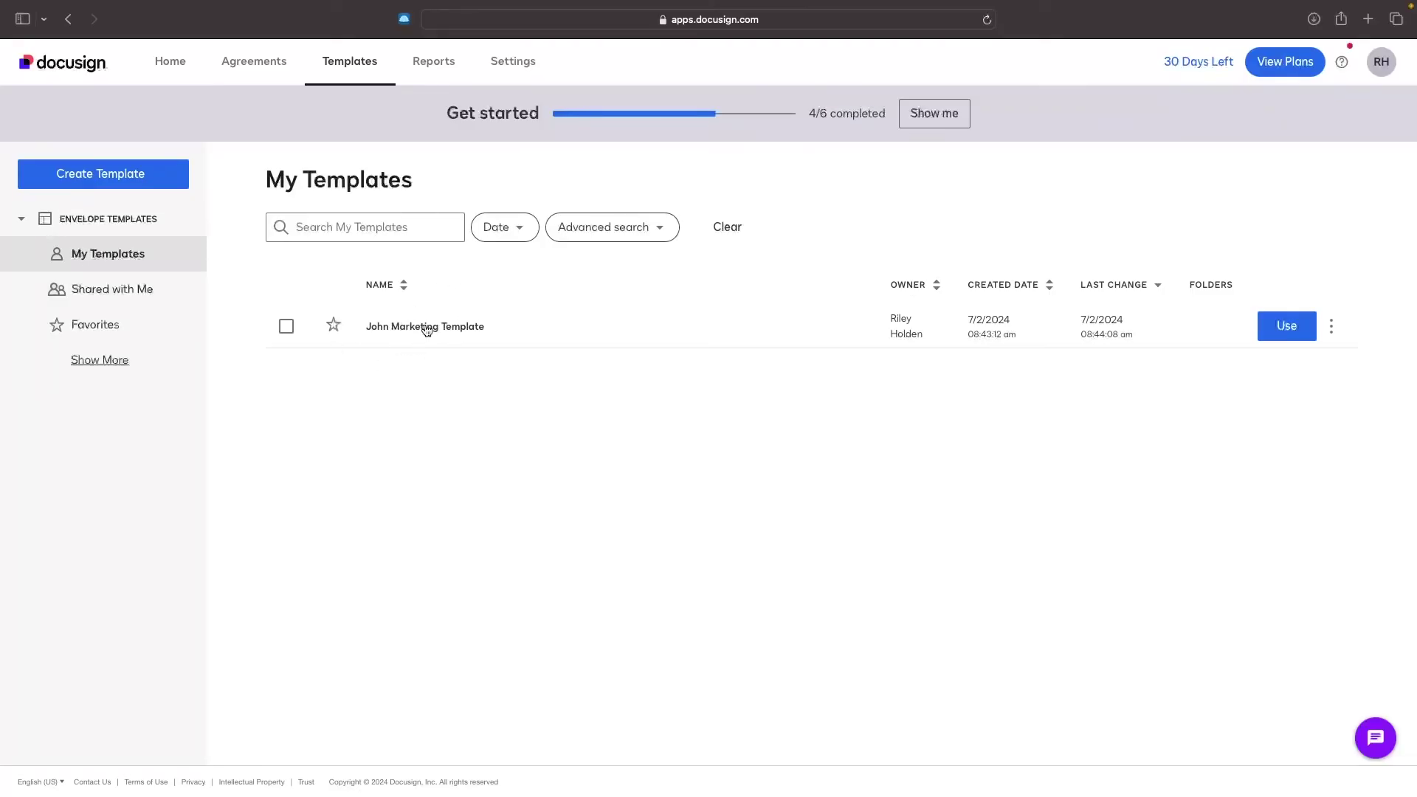
# Step: Start a new envelope from the home page using the saved marketing template under My Templates
pyautogui.click(176, 83)
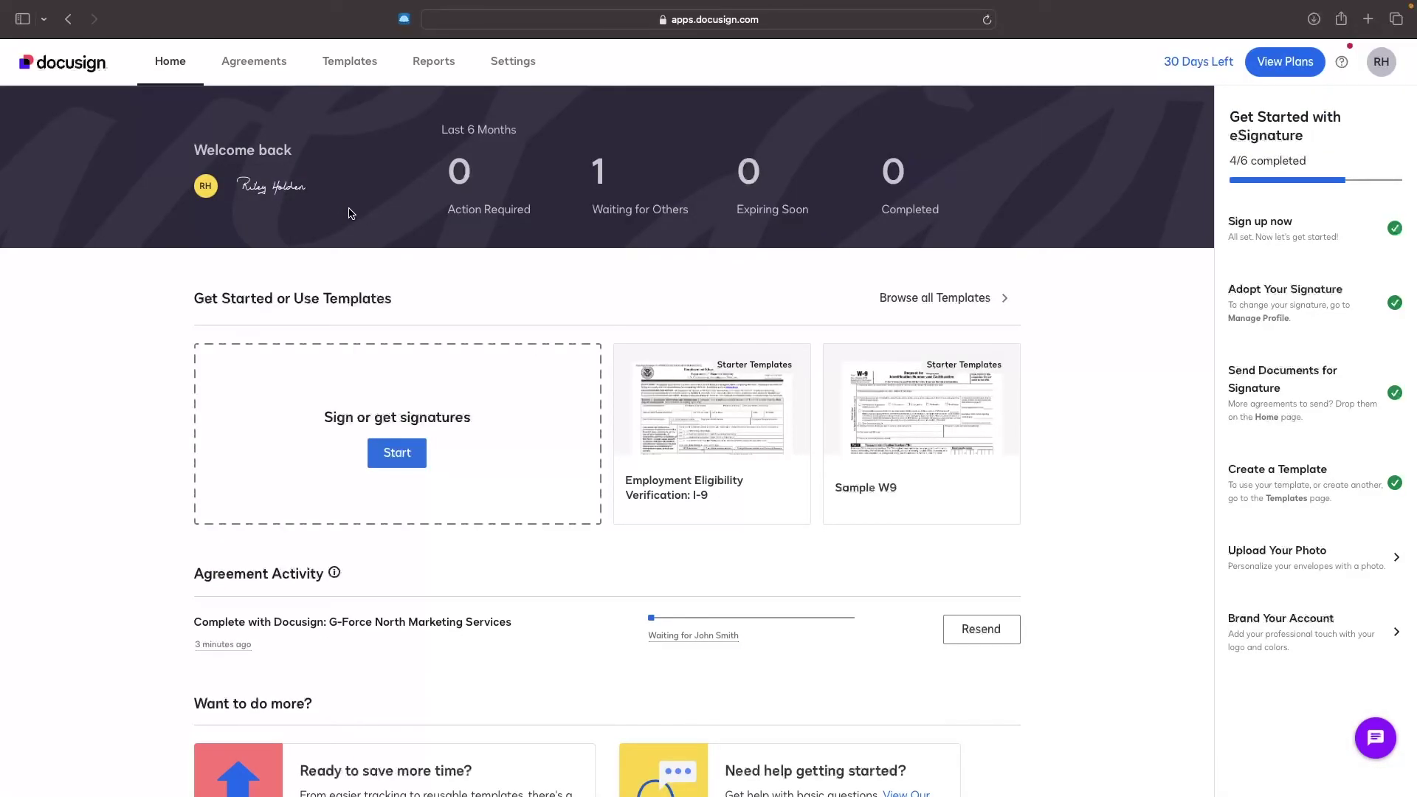
pyautogui.click(967, 299)
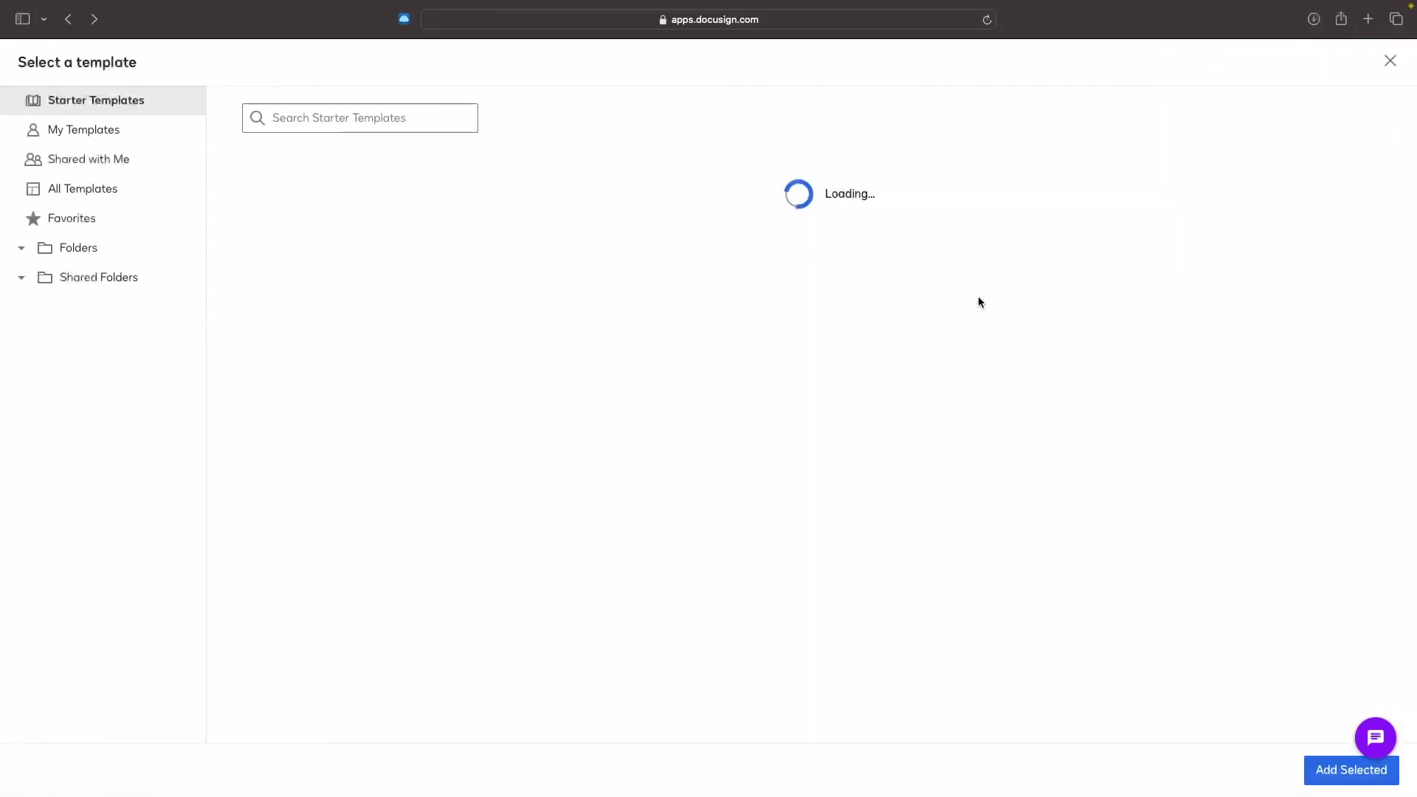
pyautogui.click(122, 131)
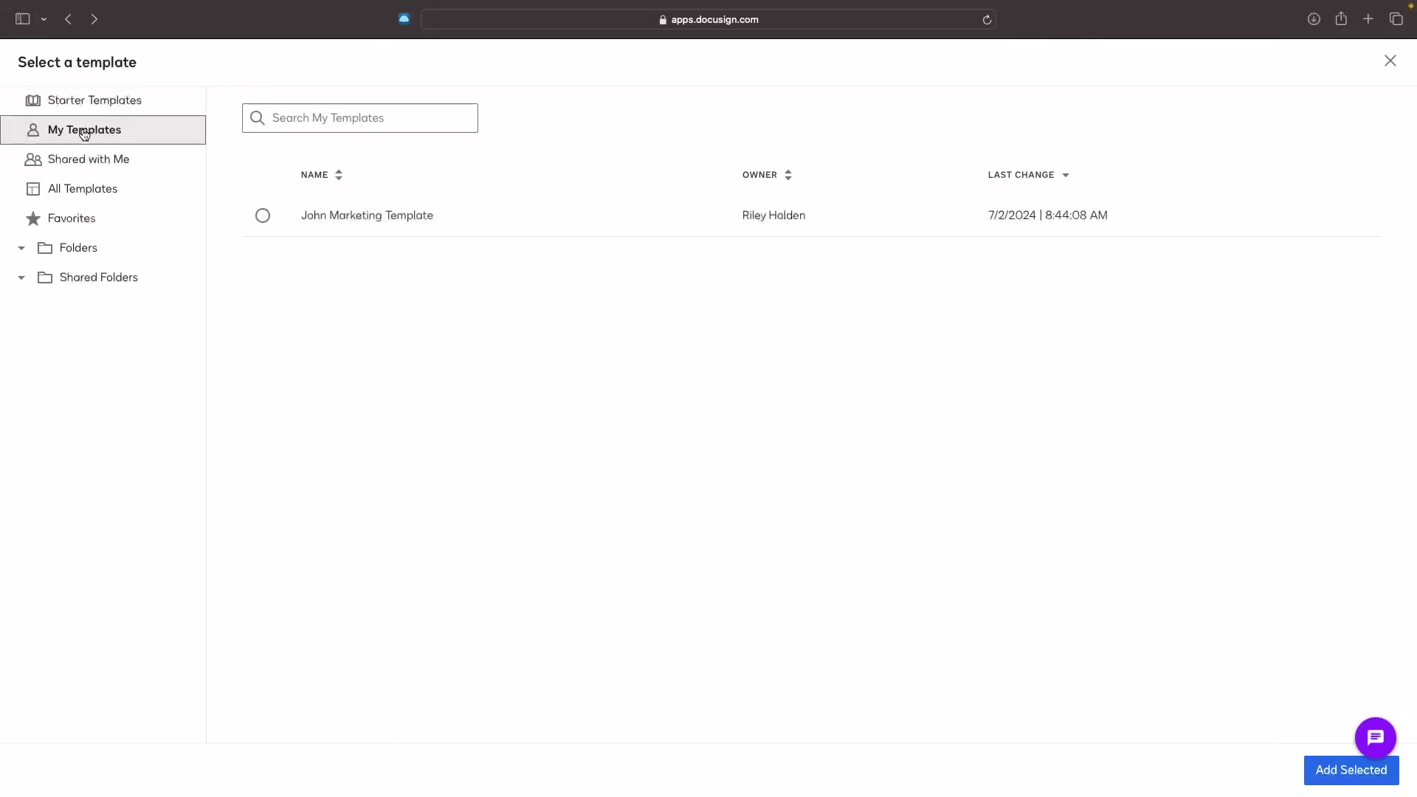
pyautogui.click(404, 217)
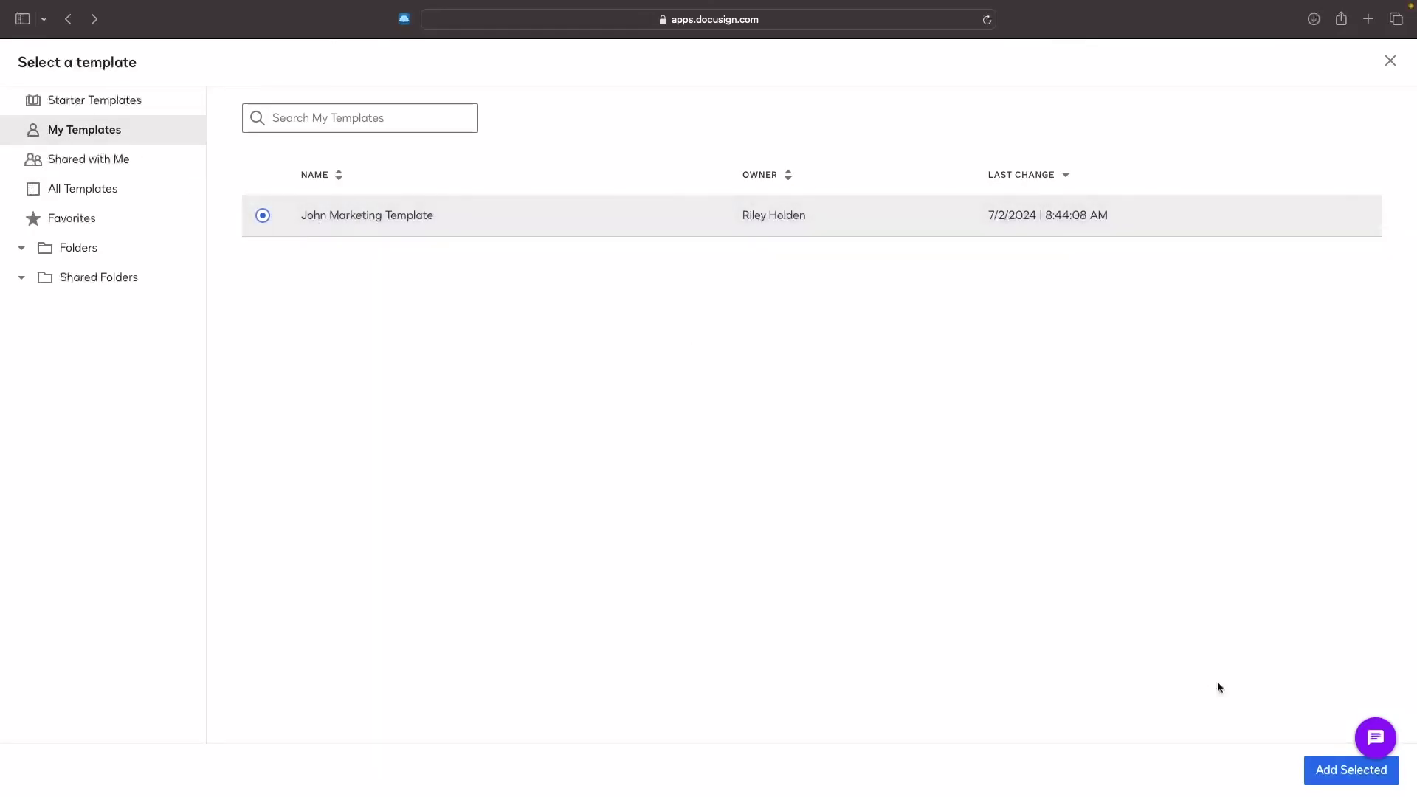
pyautogui.click(1322, 773)
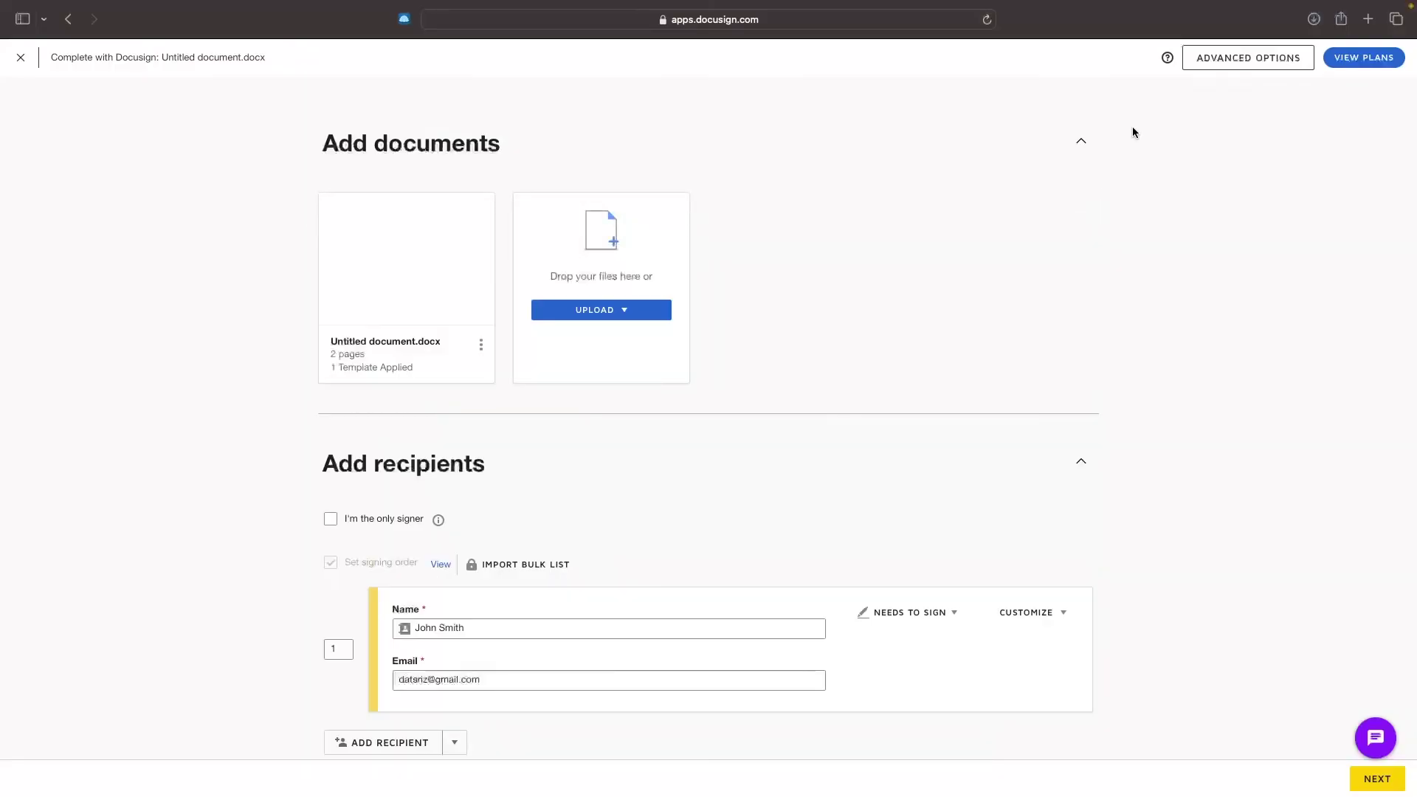
# Step: Review the document, recipient details and email message that the template filled into the new envelope
pyautogui.scroll(-5, 1108, 253)
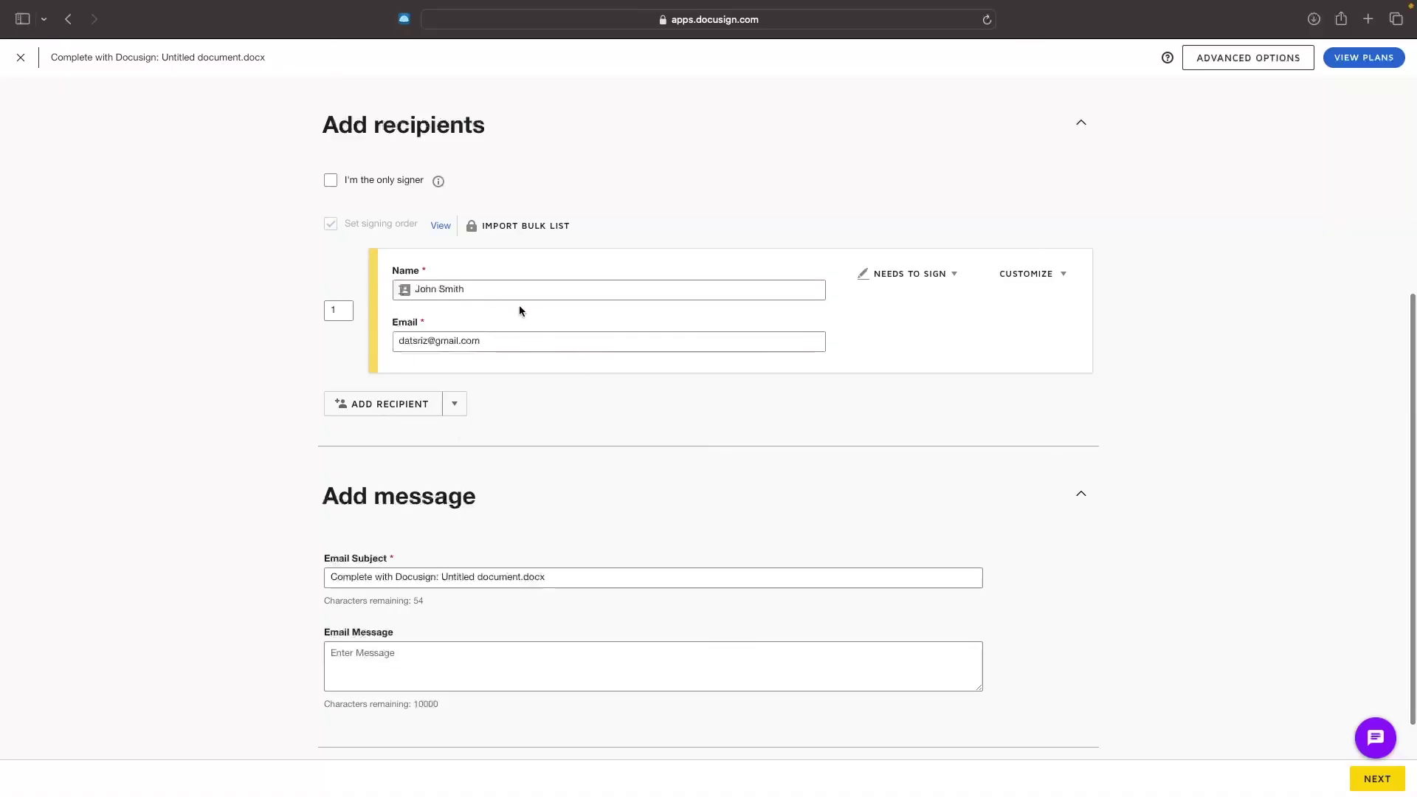
pyautogui.scroll(-2, 604, 490)
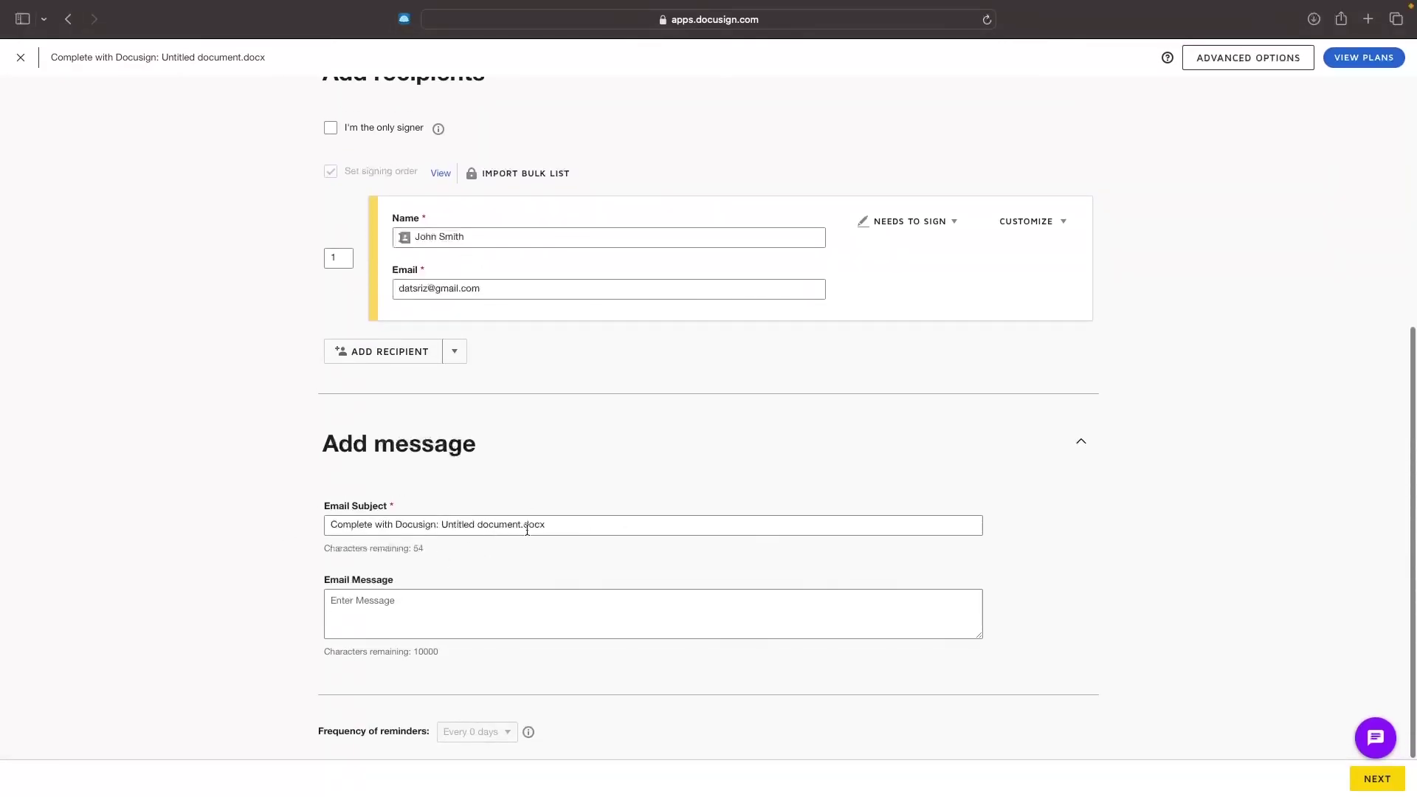
pyautogui.scroll(4, 527, 530)
pyautogui.scroll(2, 608, 544)
pyautogui.moveTo(425, 209)
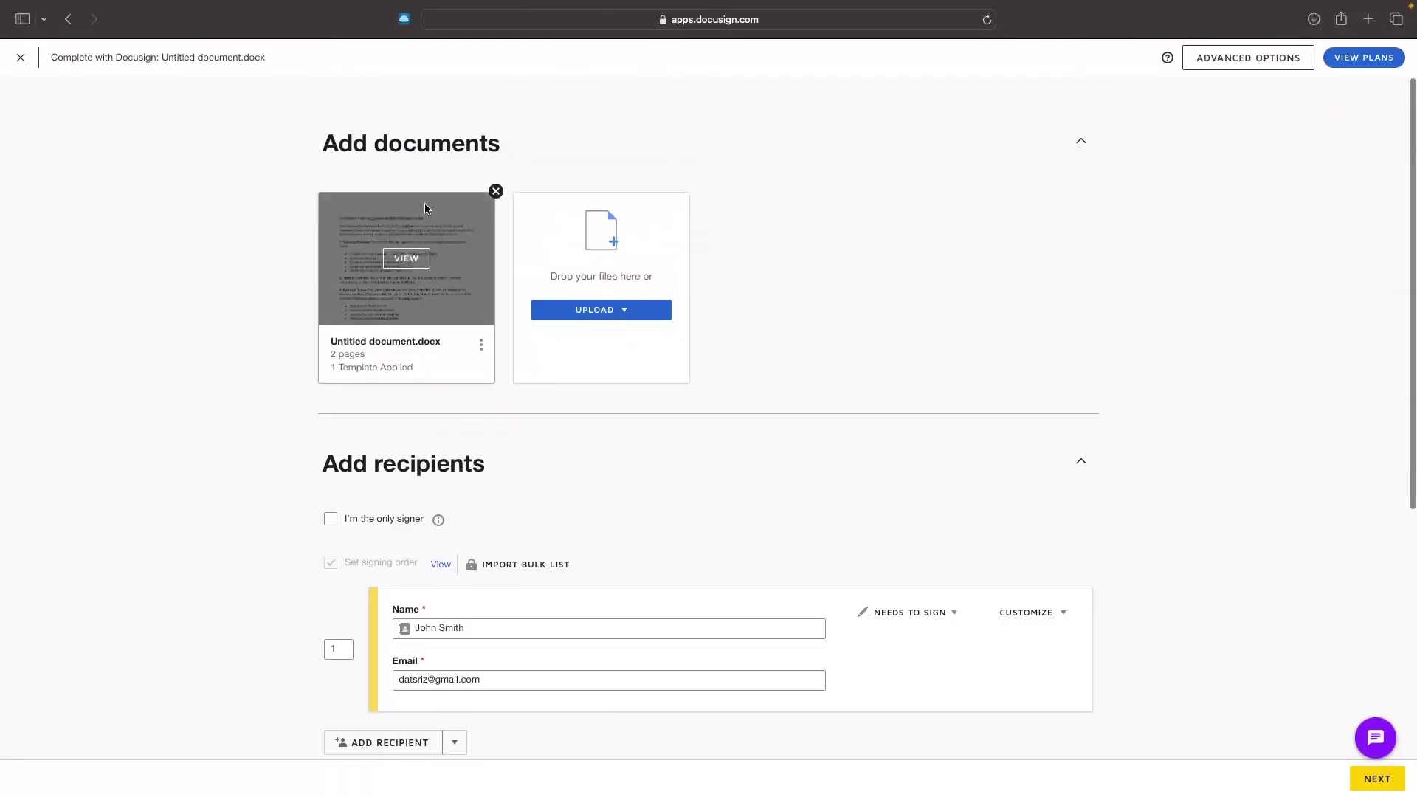
# Step: Check the signing fields the template placed on page 2 and close the new envelope, discarding it
pyautogui.click(1378, 781)
pyautogui.scroll(-10, 866, 520)
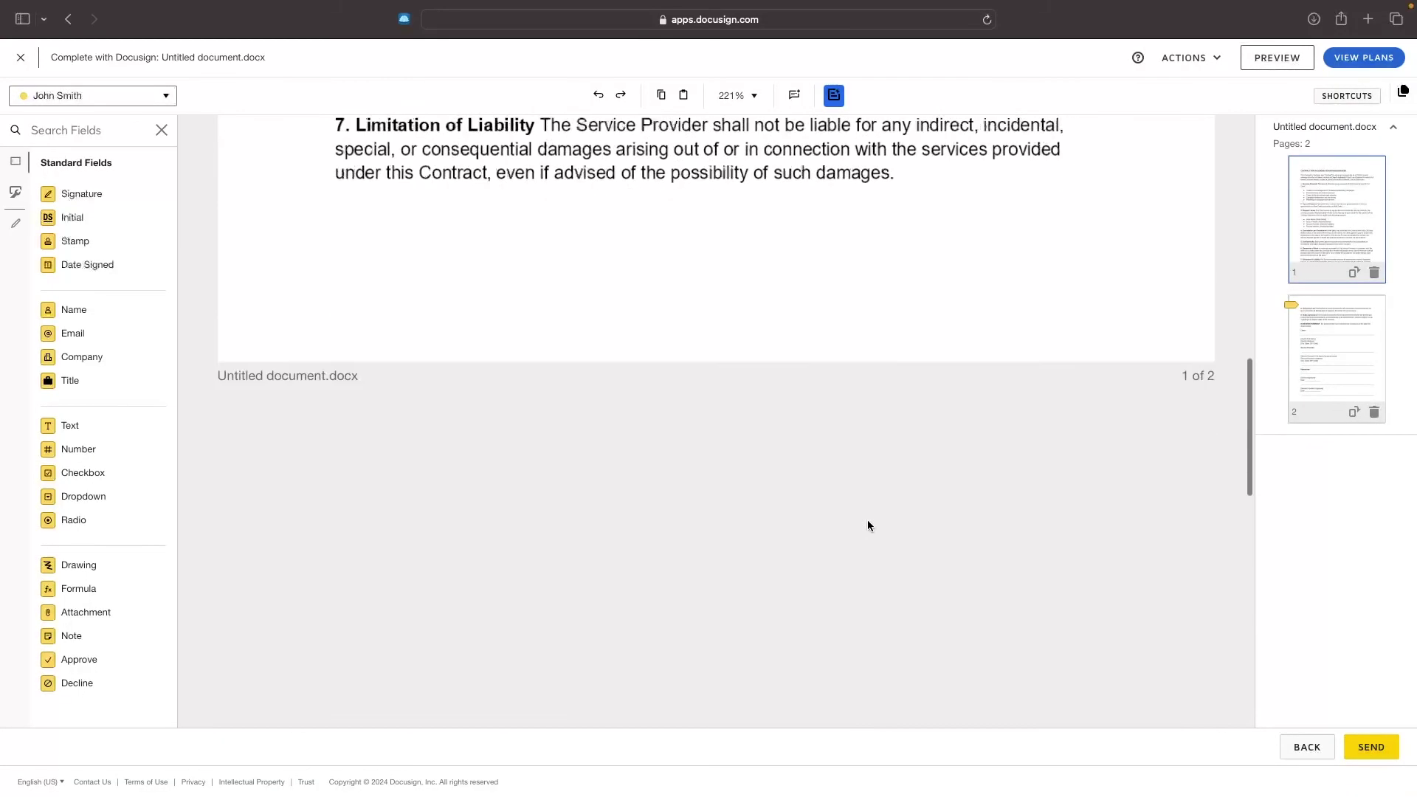
pyautogui.scroll(-10, 867, 524)
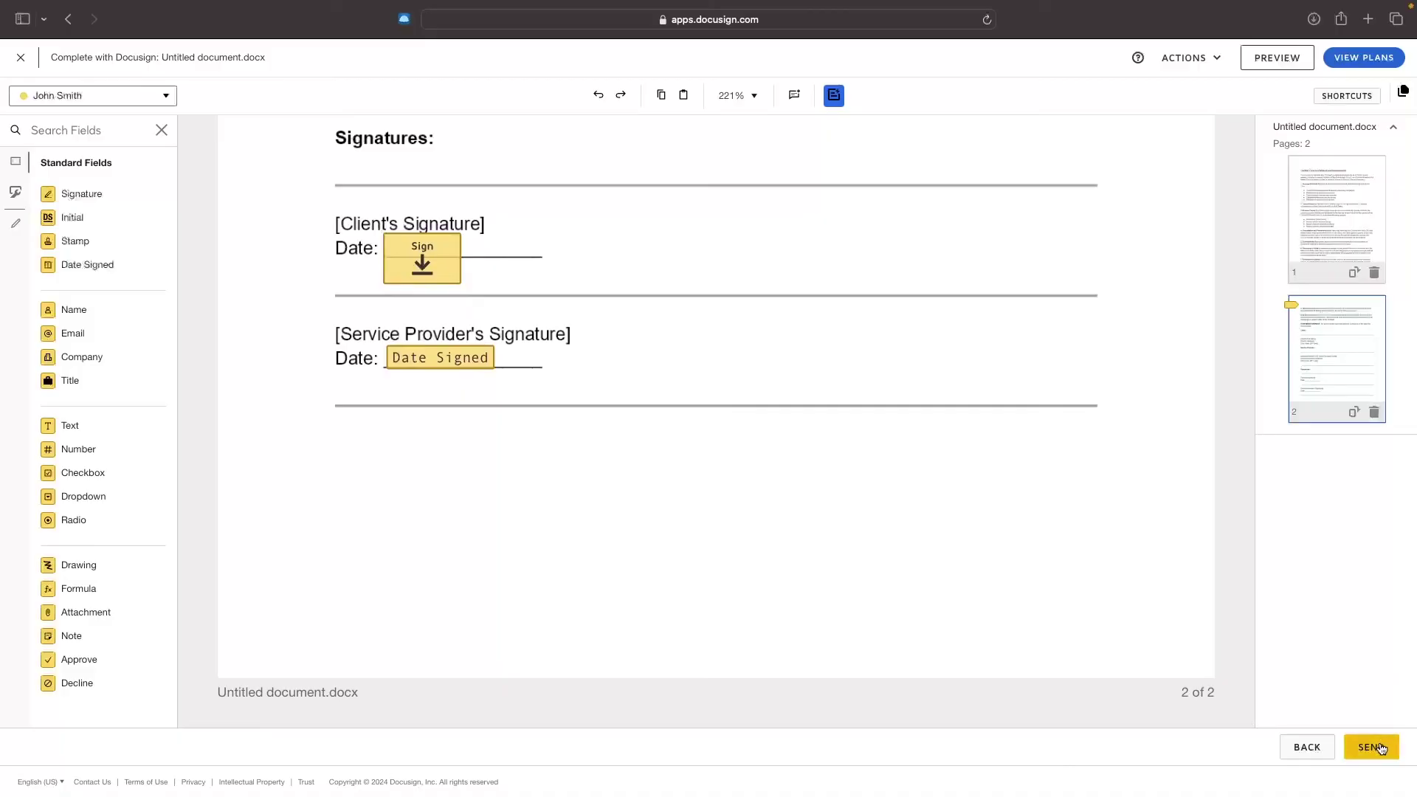
pyautogui.click(21, 58)
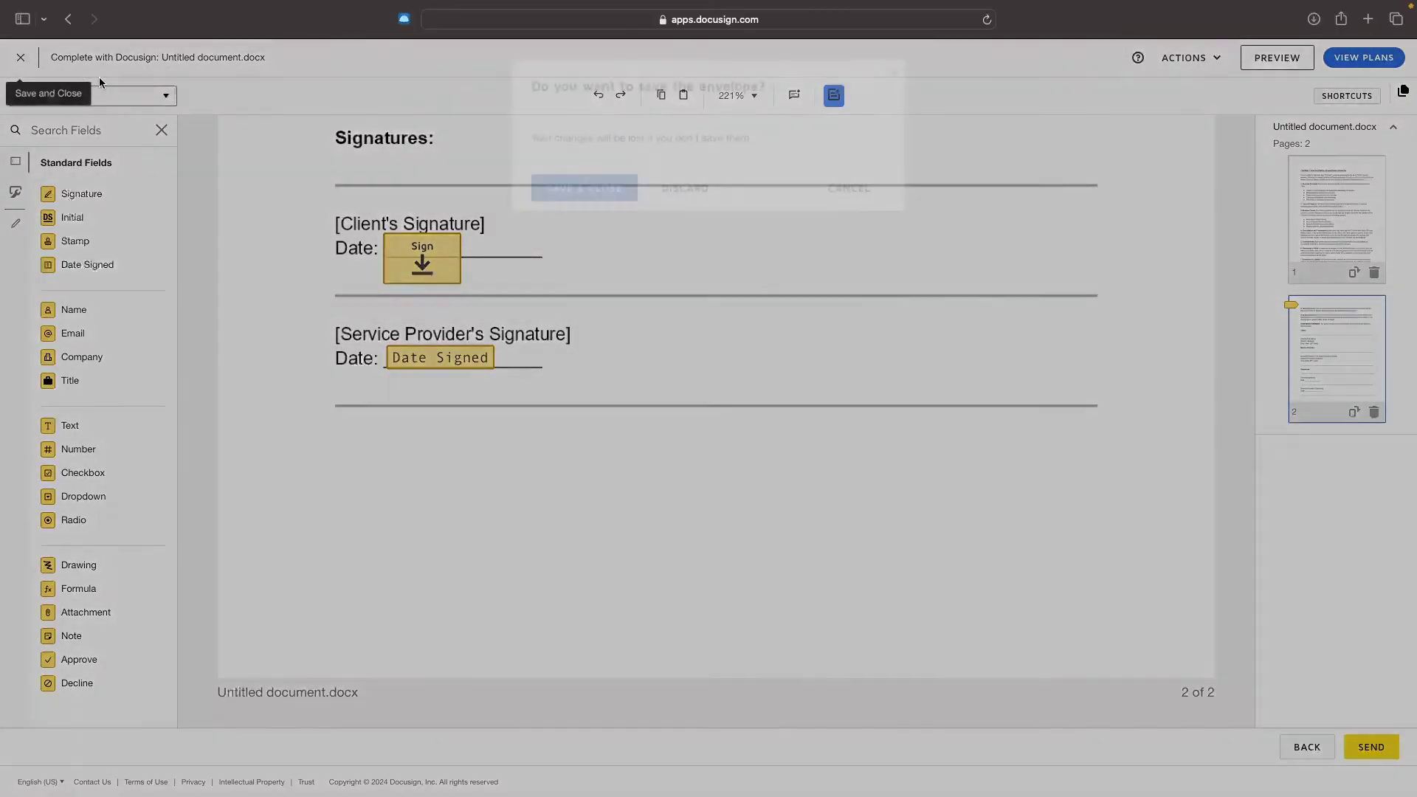
pyautogui.click(666, 185)
# Step: Look over the Reports dashboard and read through the full list of available report types
pyautogui.click(459, 68)
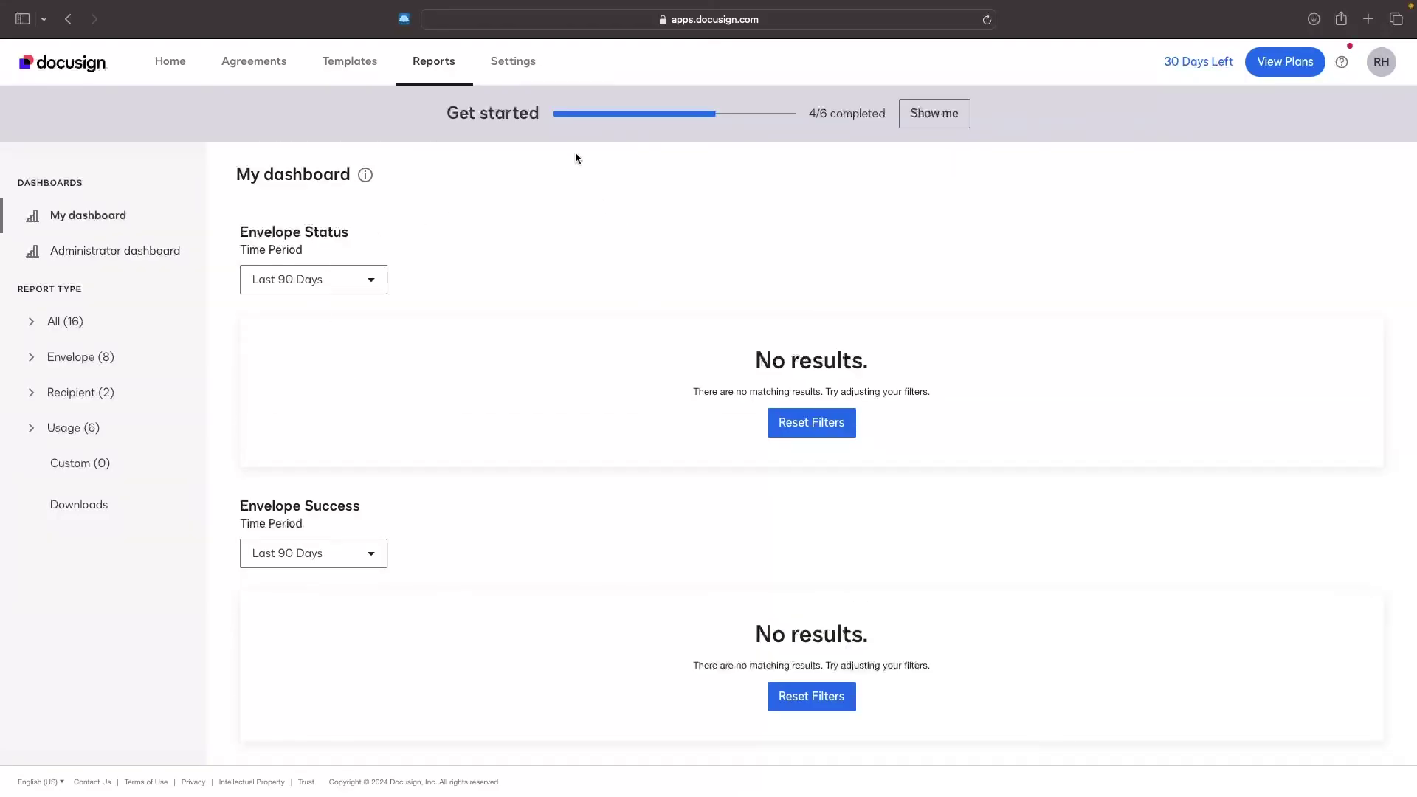
pyautogui.scroll(-2, 607, 362)
pyautogui.scroll(2, 607, 361)
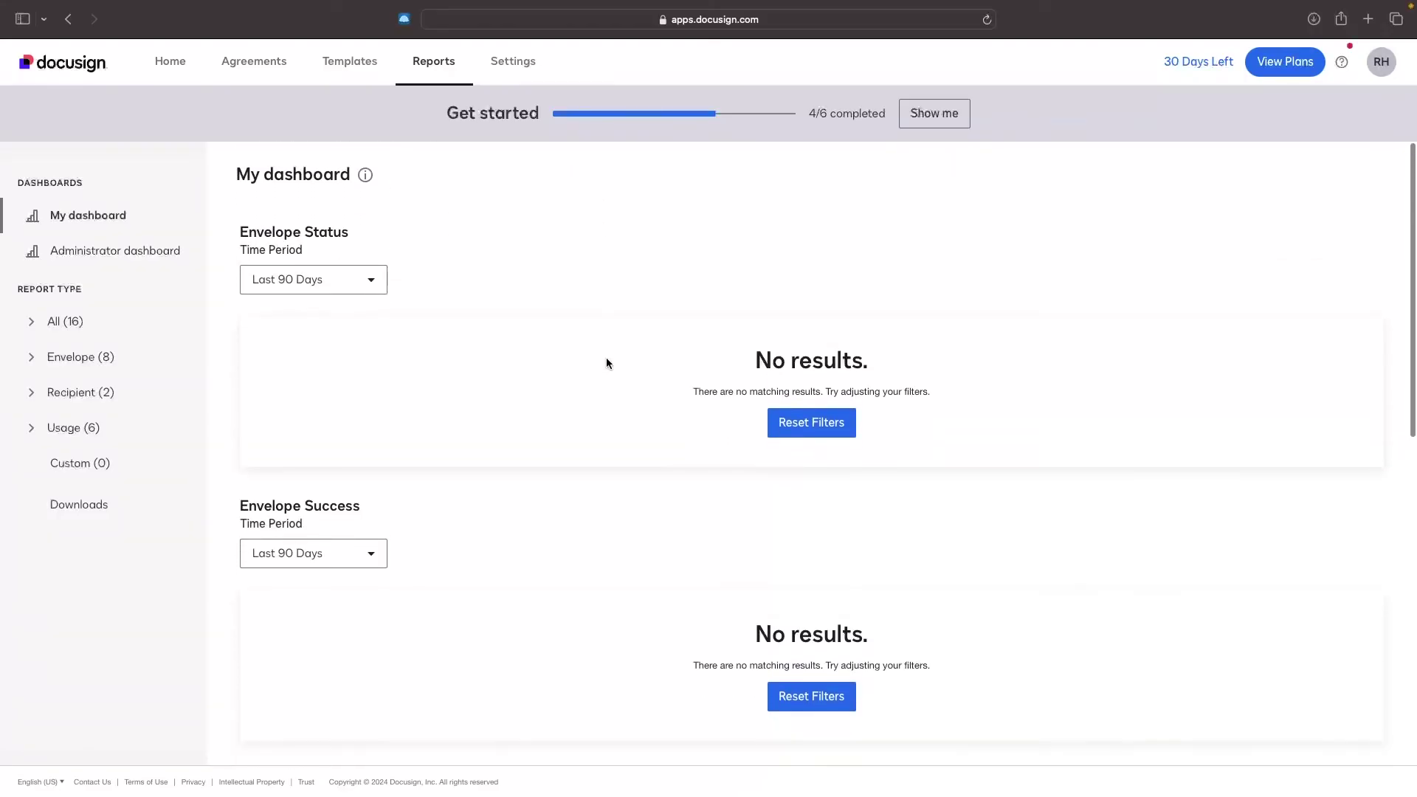
pyautogui.click(57, 330)
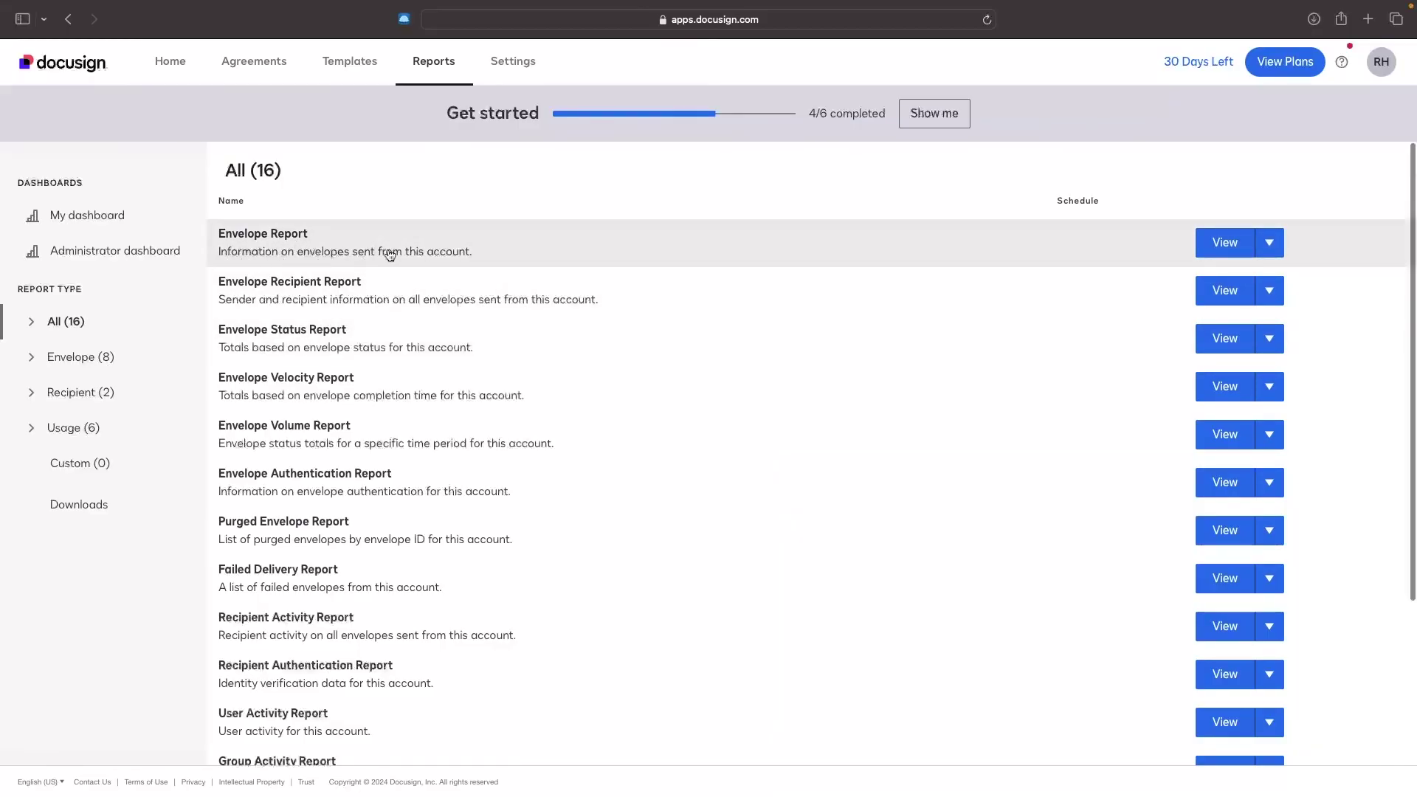
pyautogui.scroll(-1, 453, 258)
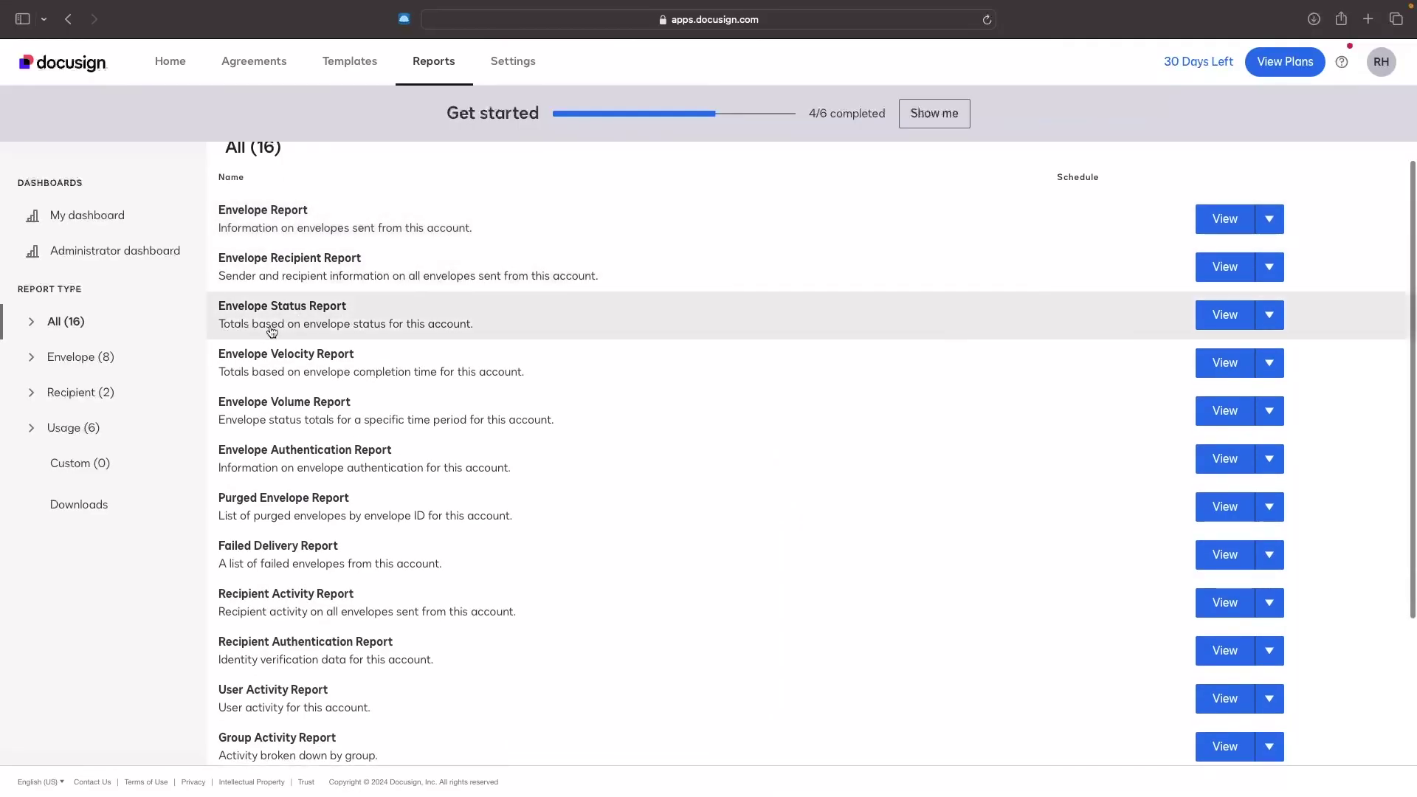
pyautogui.scroll(-5, 463, 338)
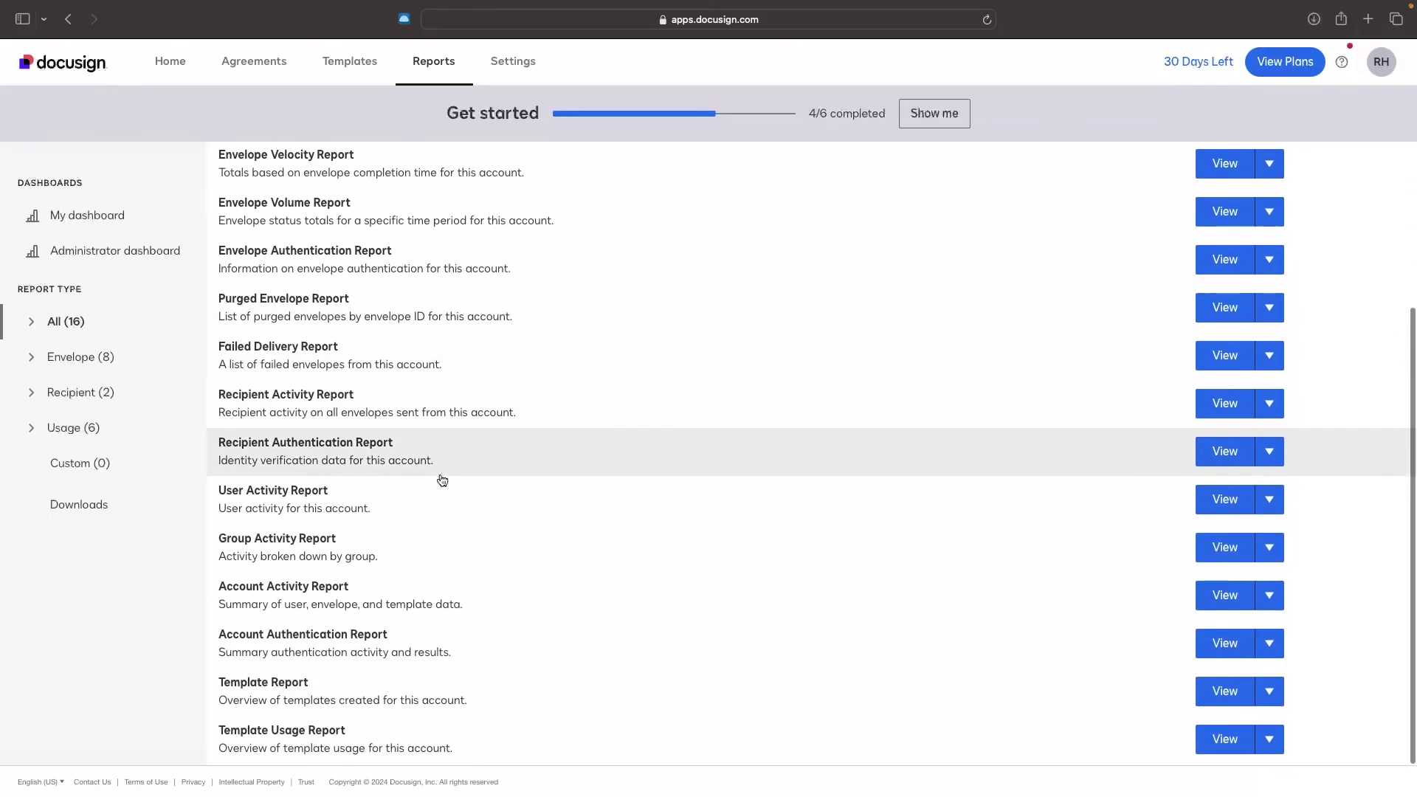
pyautogui.scroll(5, 468, 473)
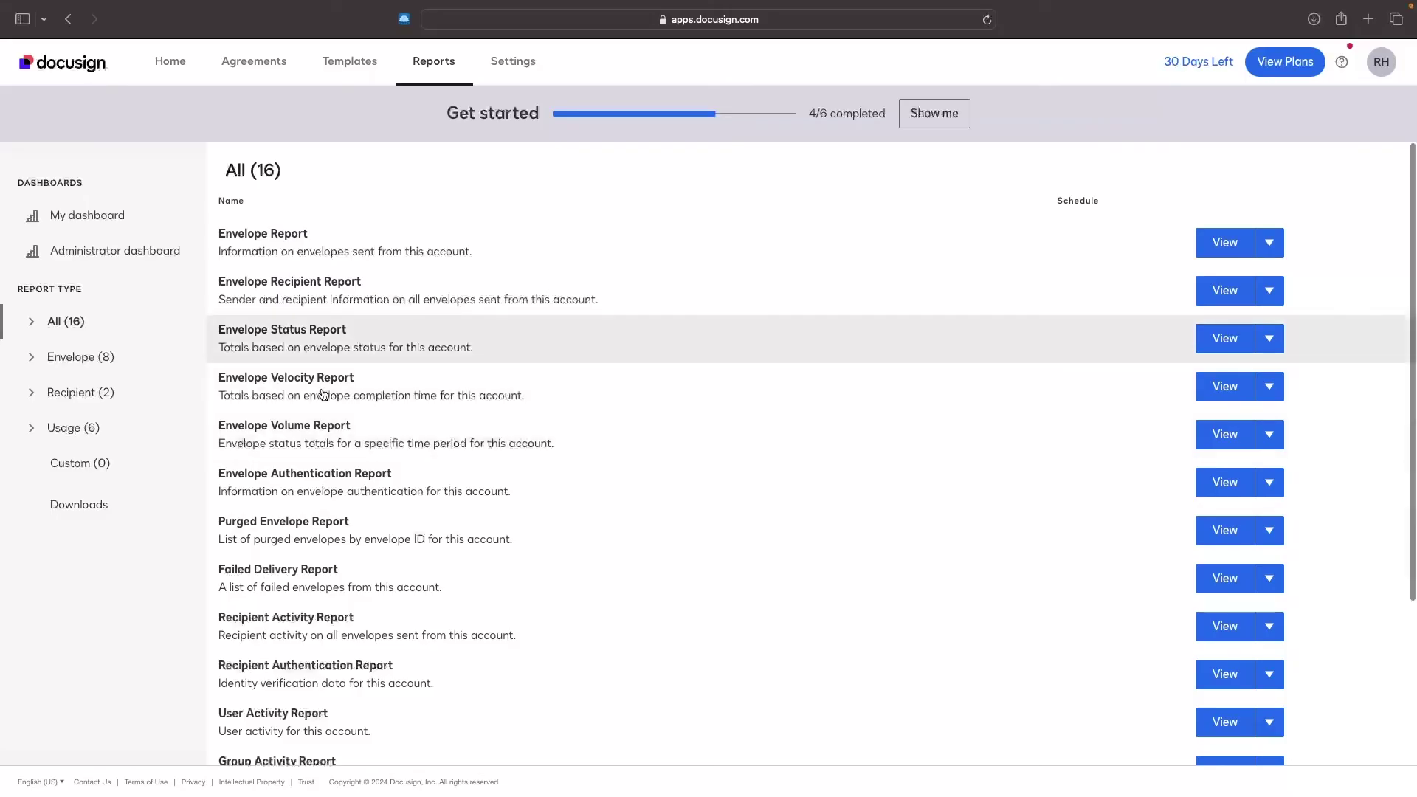
pyautogui.click(432, 89)
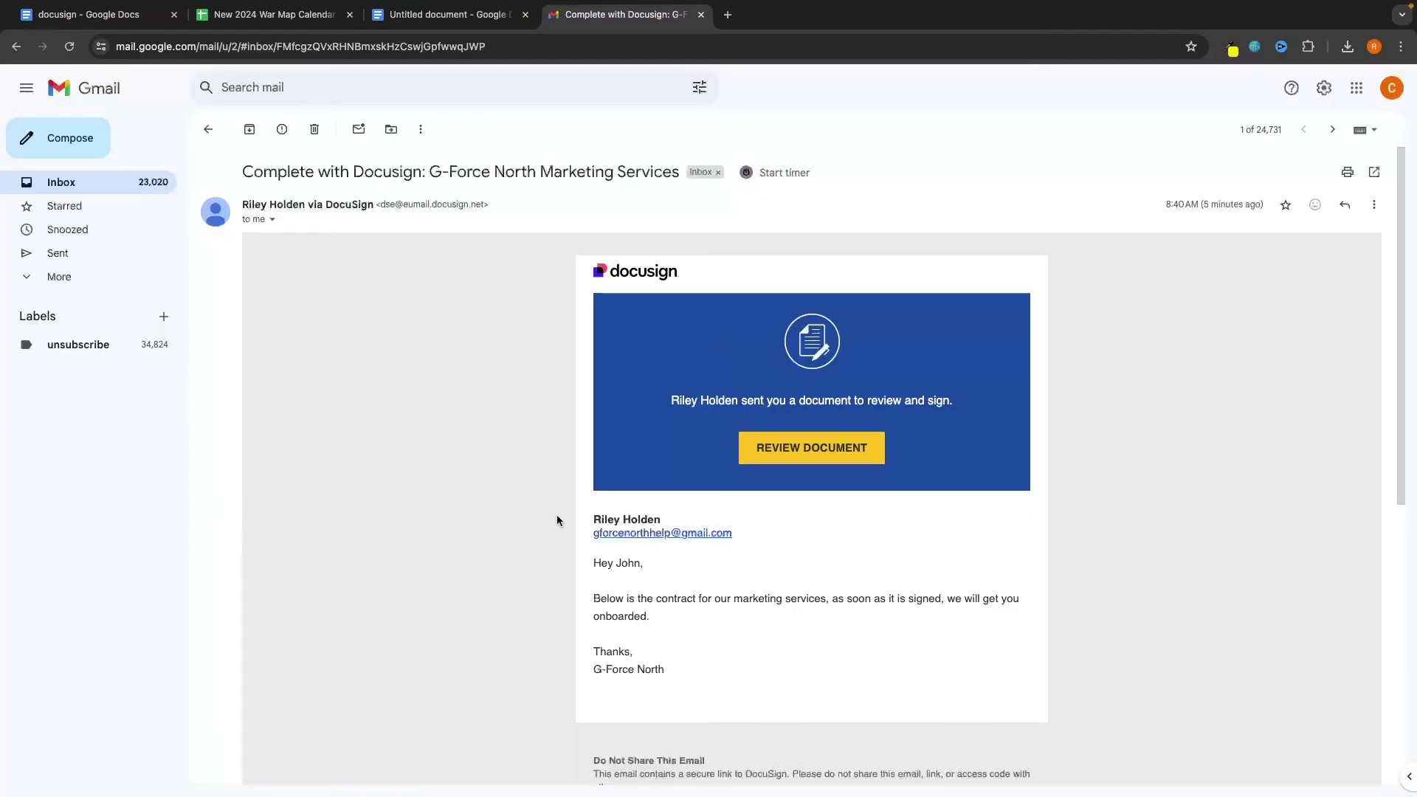
# Step: Switch to the recipient's Gmail and examine the subject and message of the Docusign signing request for G-Force North Marketing Services
pyautogui.moveTo(238, 174); pyautogui.dragTo(676, 179)
pyautogui.click(395, 178)
pyautogui.scroll(-2, 610, 497)
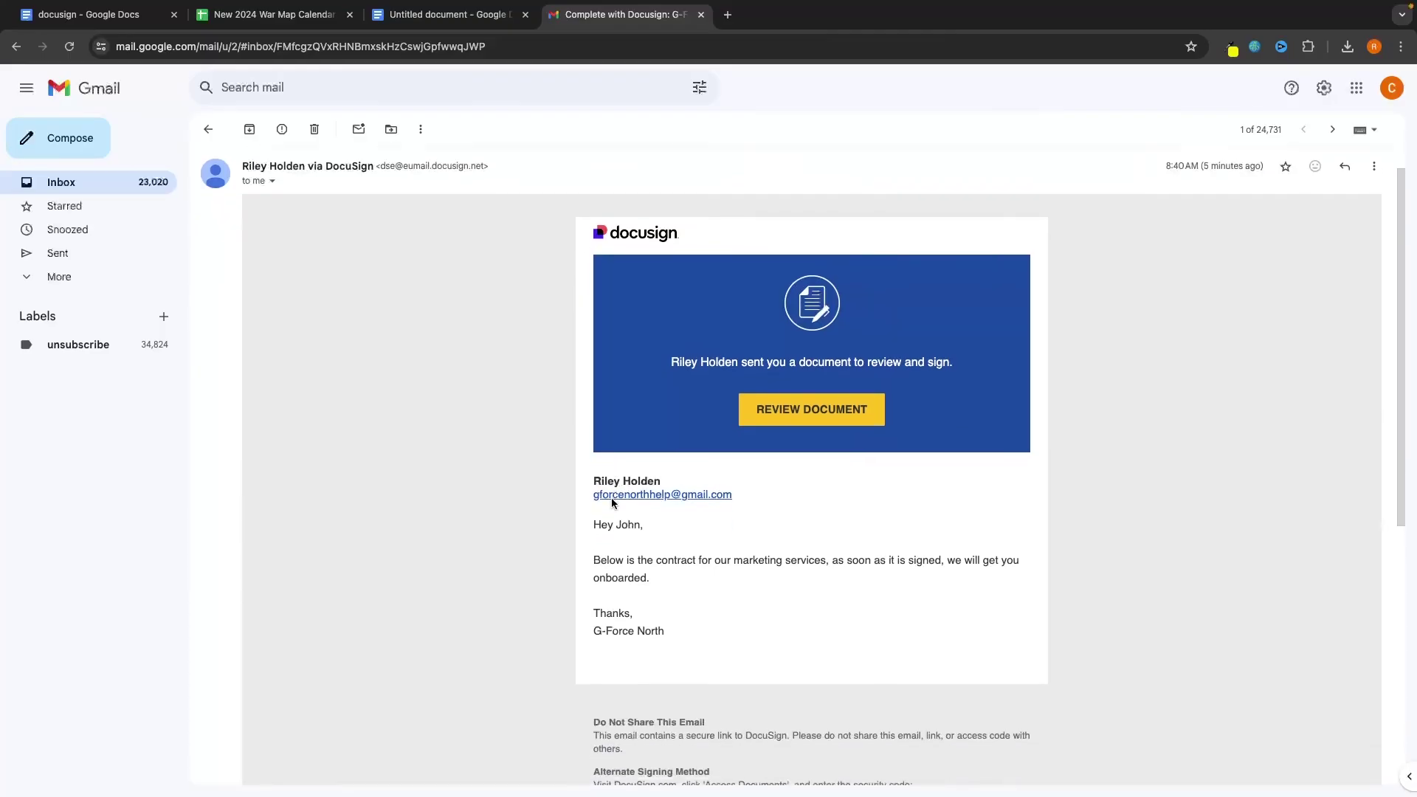
pyautogui.scroll(2, 770, 480)
# Step: Open the contract from the signing request, dismiss the location request, and continue with consent to electronic records and signatures
pyautogui.click(826, 452)
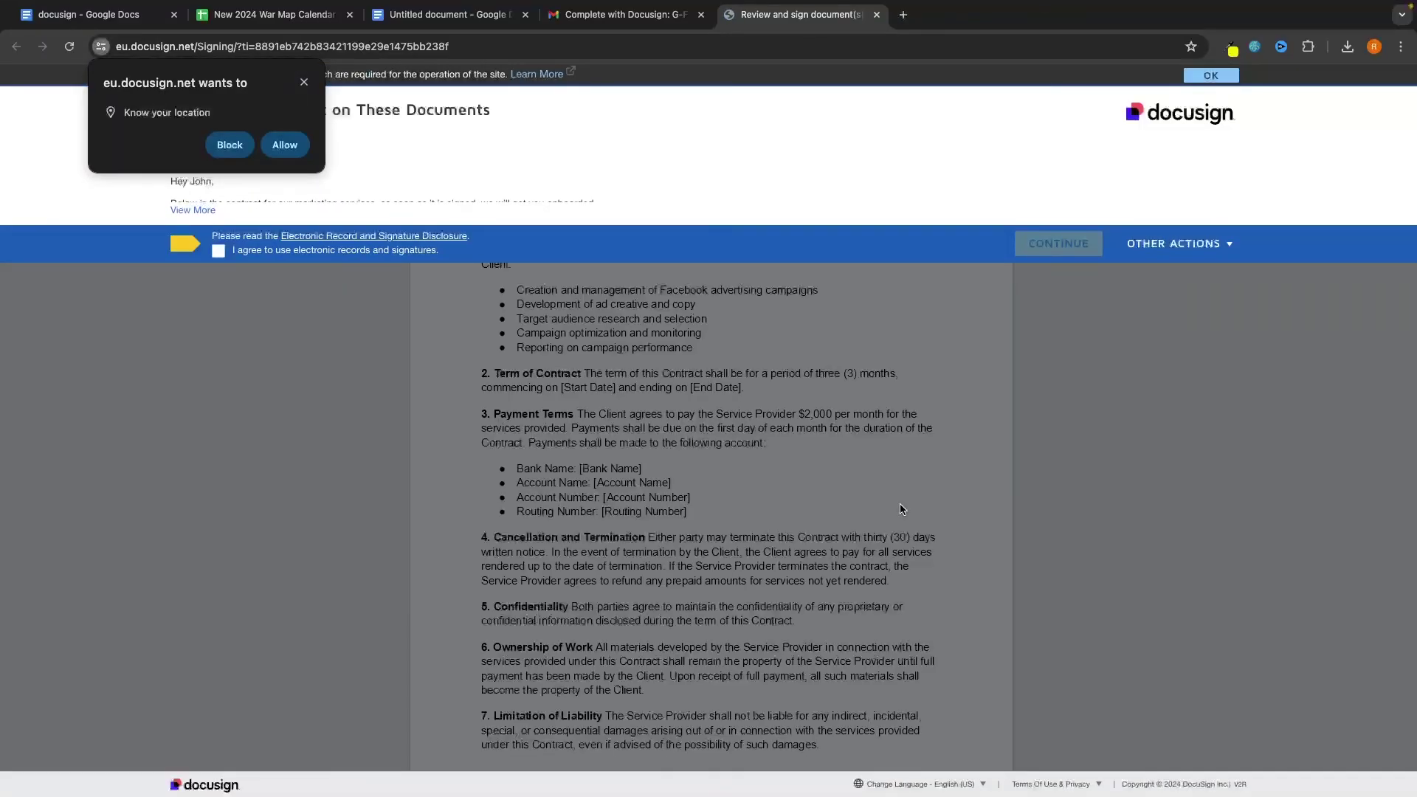
pyautogui.click(329, 158)
pyautogui.click(219, 251)
pyautogui.click(1075, 244)
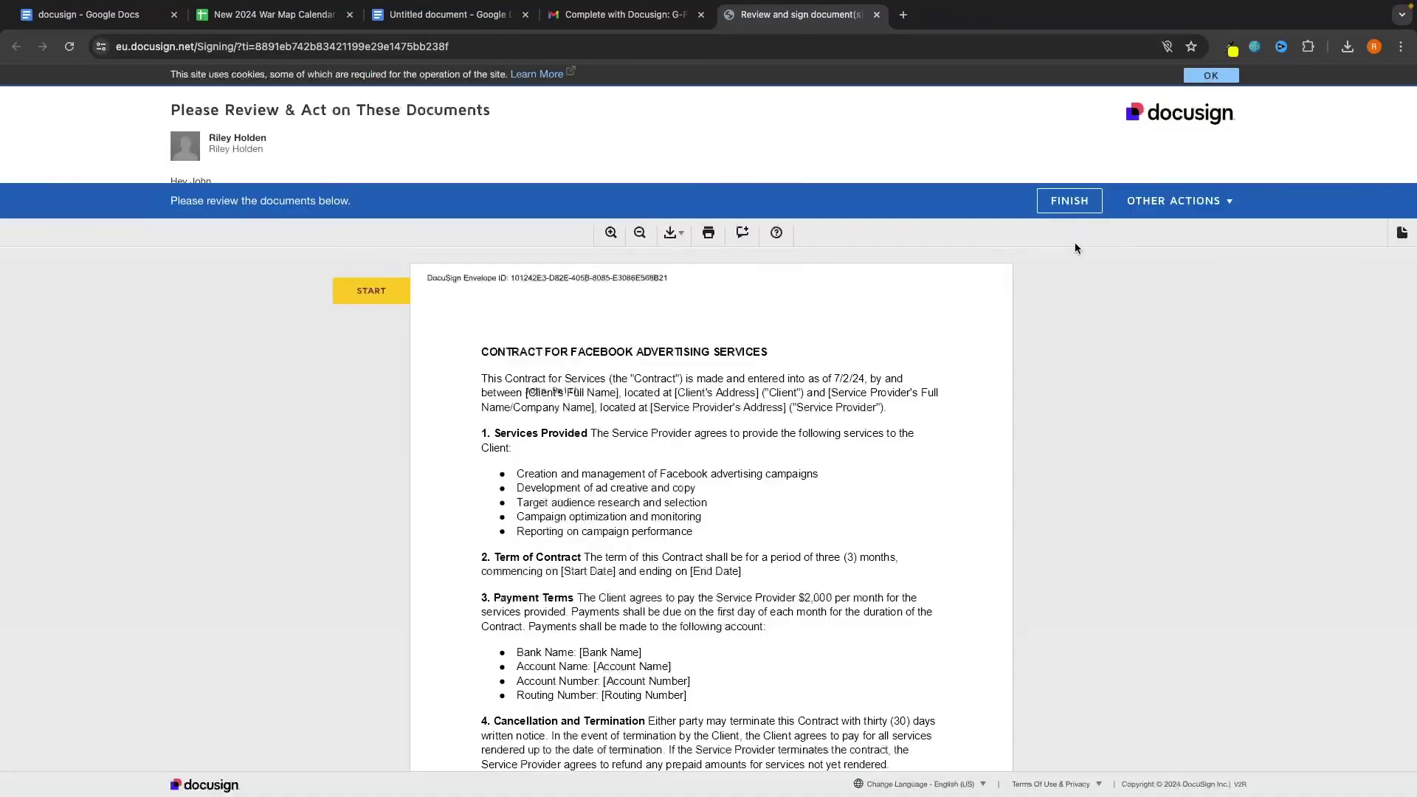
# Step: Fill in the required Address field under Service Provider on page 2 with "fnrjegnkjegnrkjg"
pyautogui.scroll(-15, 1003, 332)
pyautogui.scroll(2, 999, 360)
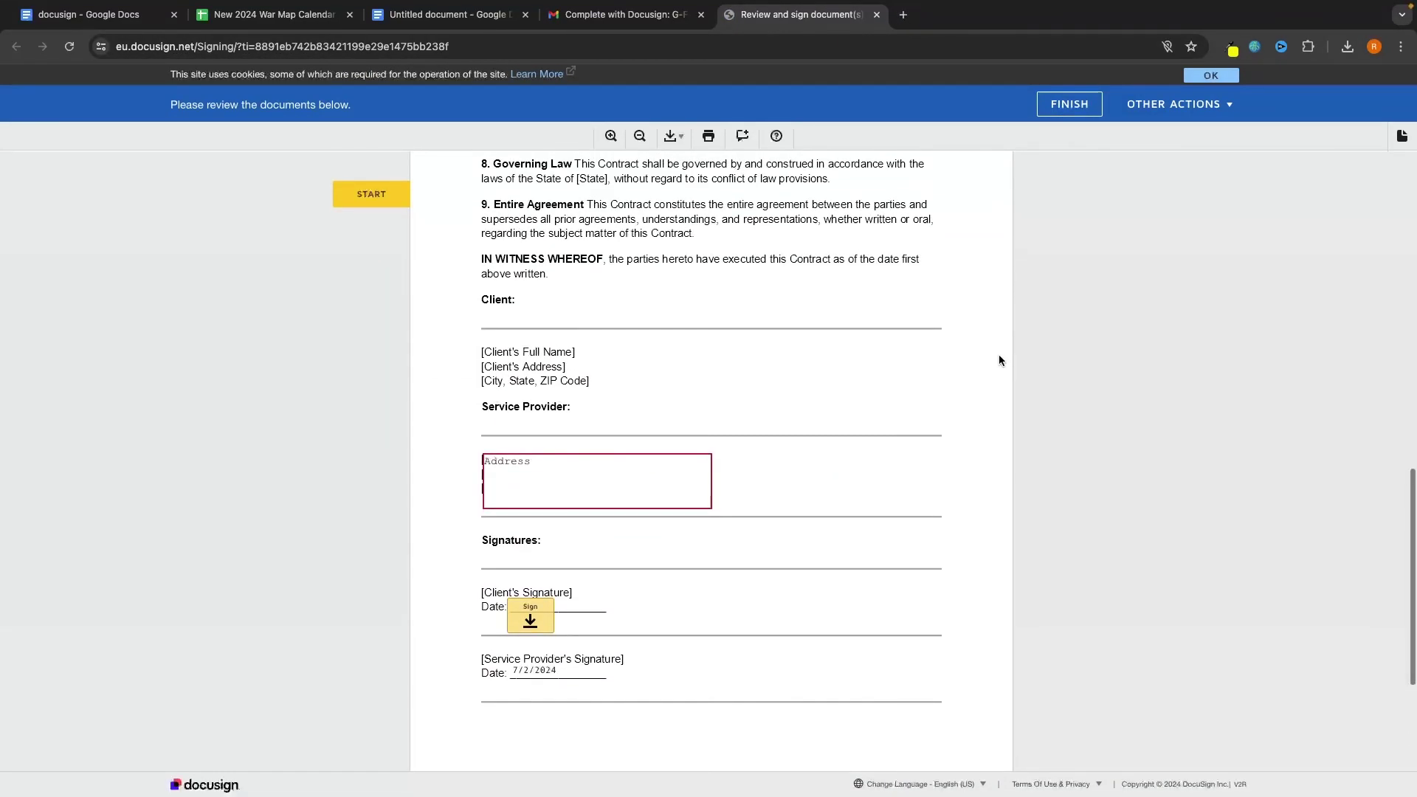
pyautogui.click(535, 491)
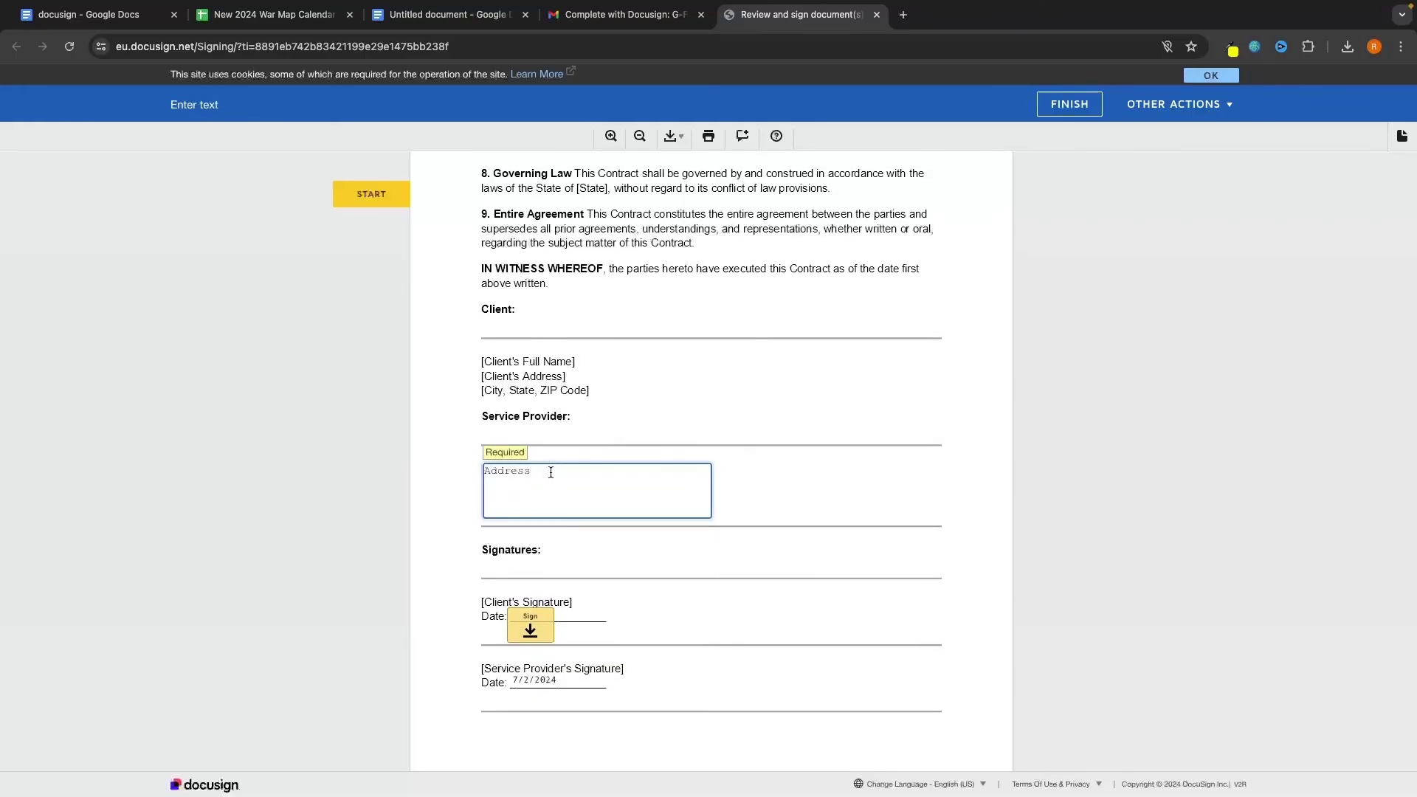
pyautogui.moveTo(550, 473); pyautogui.dragTo(467, 478)
pyautogui.write('fnrjegnkjegnrkjg')
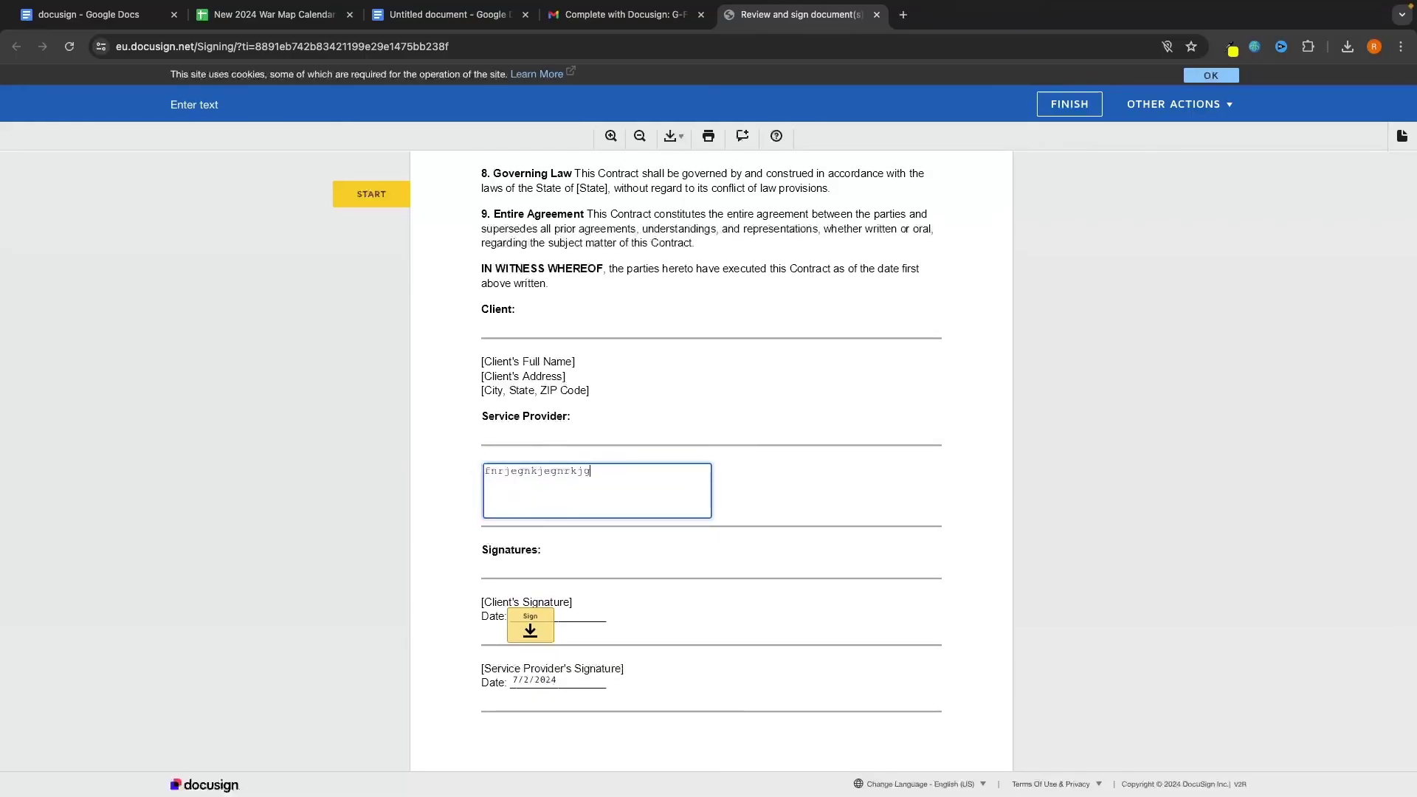
pyautogui.click(614, 600)
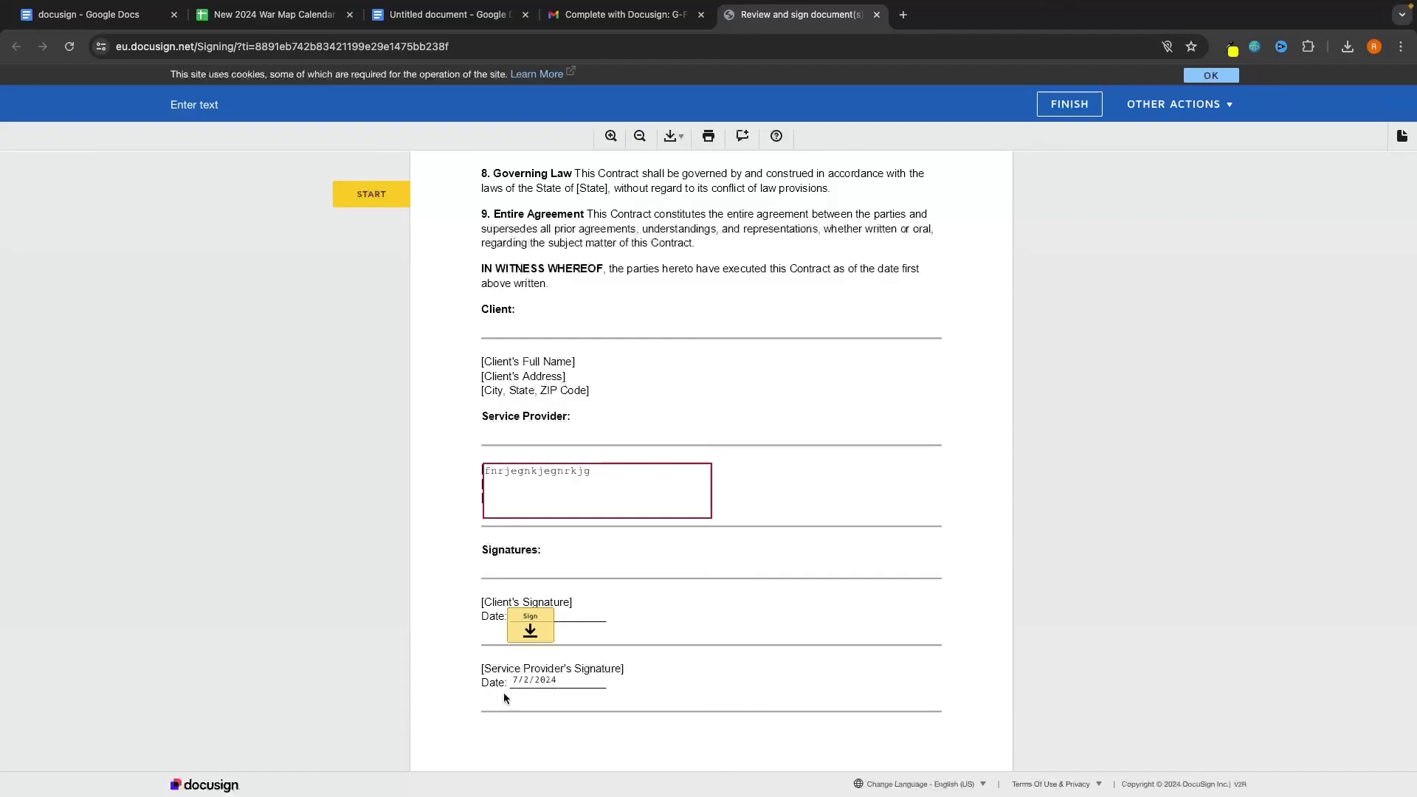
# Step: Sign the field under Client's Signature with the suggested signature style and finish the document
pyautogui.click(531, 618)
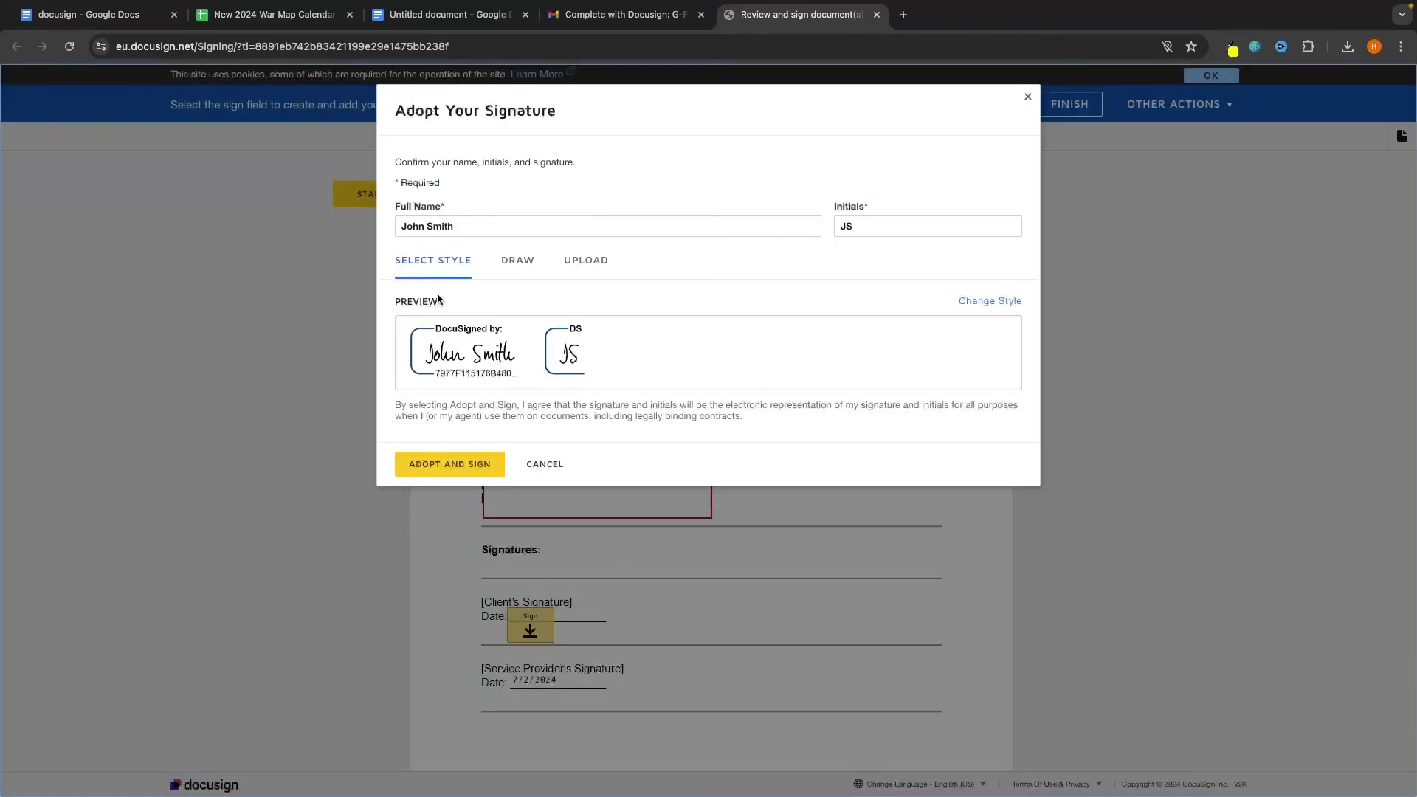
pyautogui.click(472, 468)
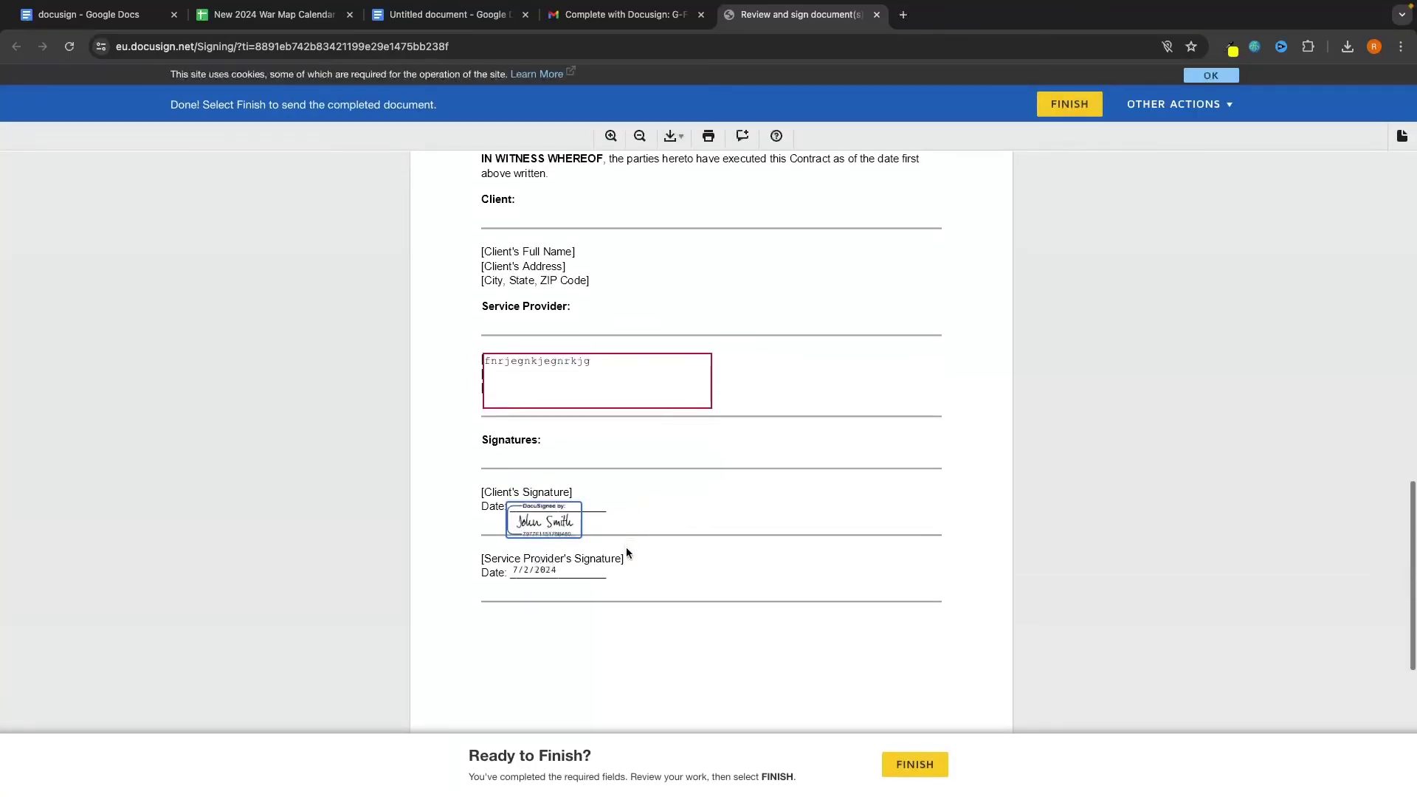
pyautogui.click(915, 760)
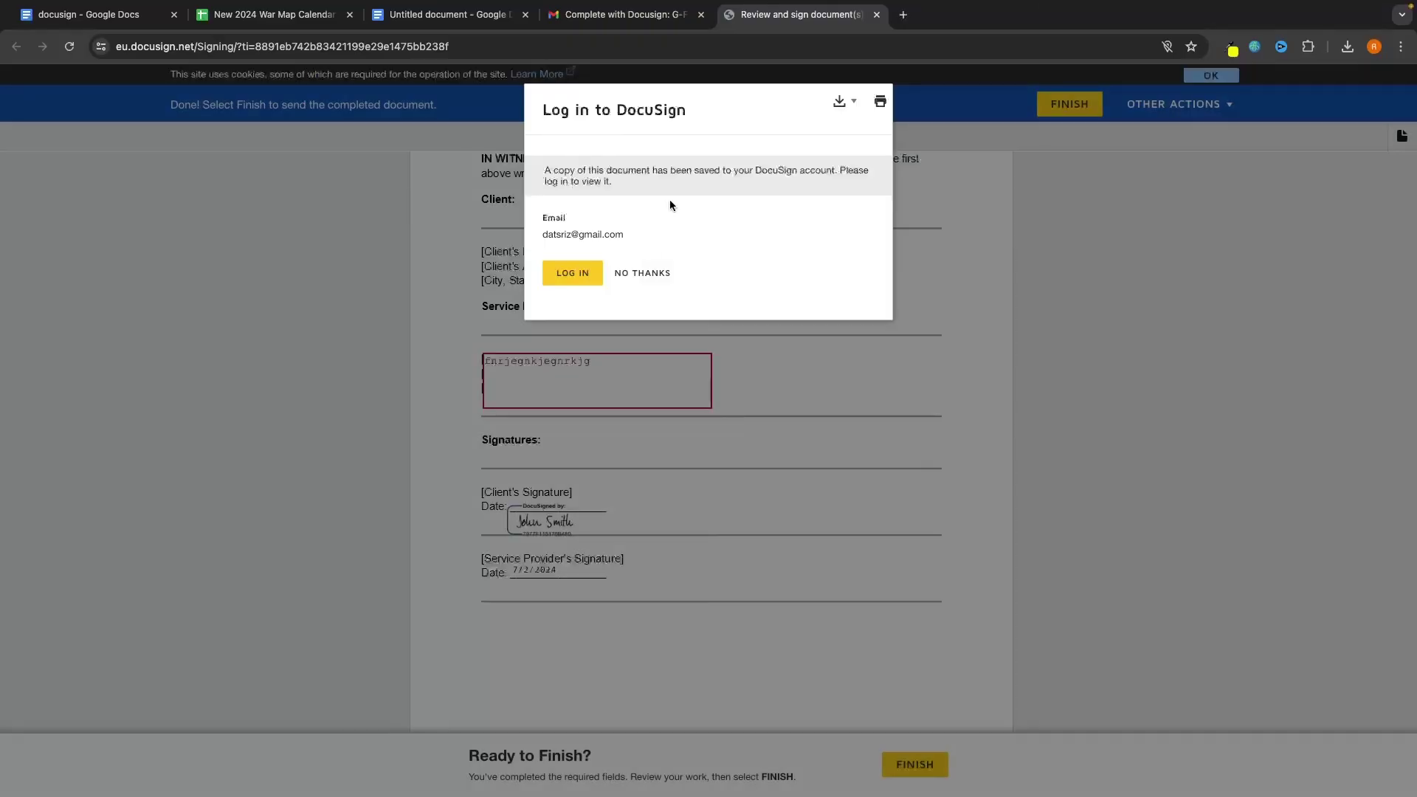
# Step: Read the notice about the saved document copy and decline to log in to the signer's Docusign account
pyautogui.moveTo(544, 164); pyautogui.dragTo(647, 180)
pyautogui.click(644, 181)
pyautogui.click(655, 274)
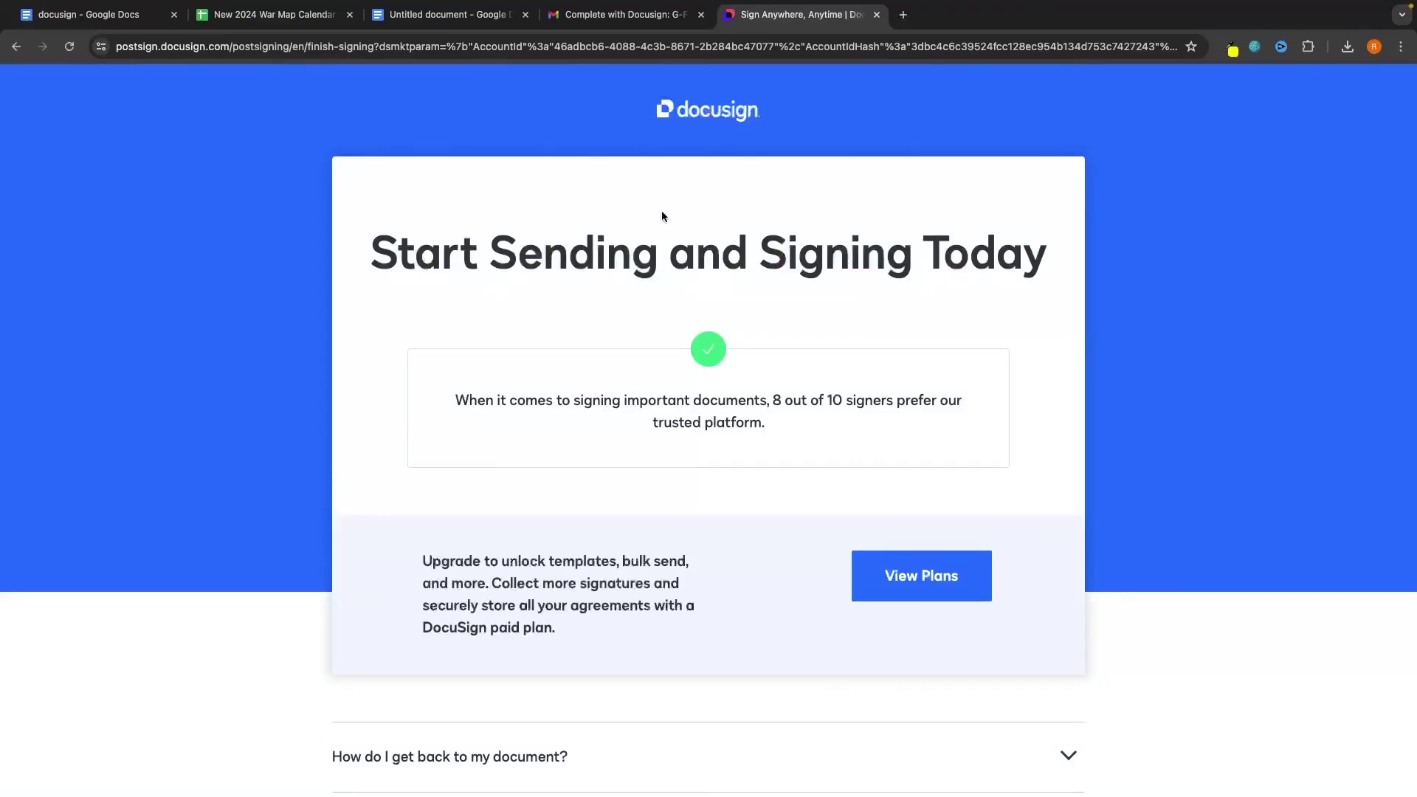
# Step: Switch back to the sender's Docusign account, refresh the home page, and view the completed envelopes among the agreements
pyautogui.hotkey('ctrl', 'Left')
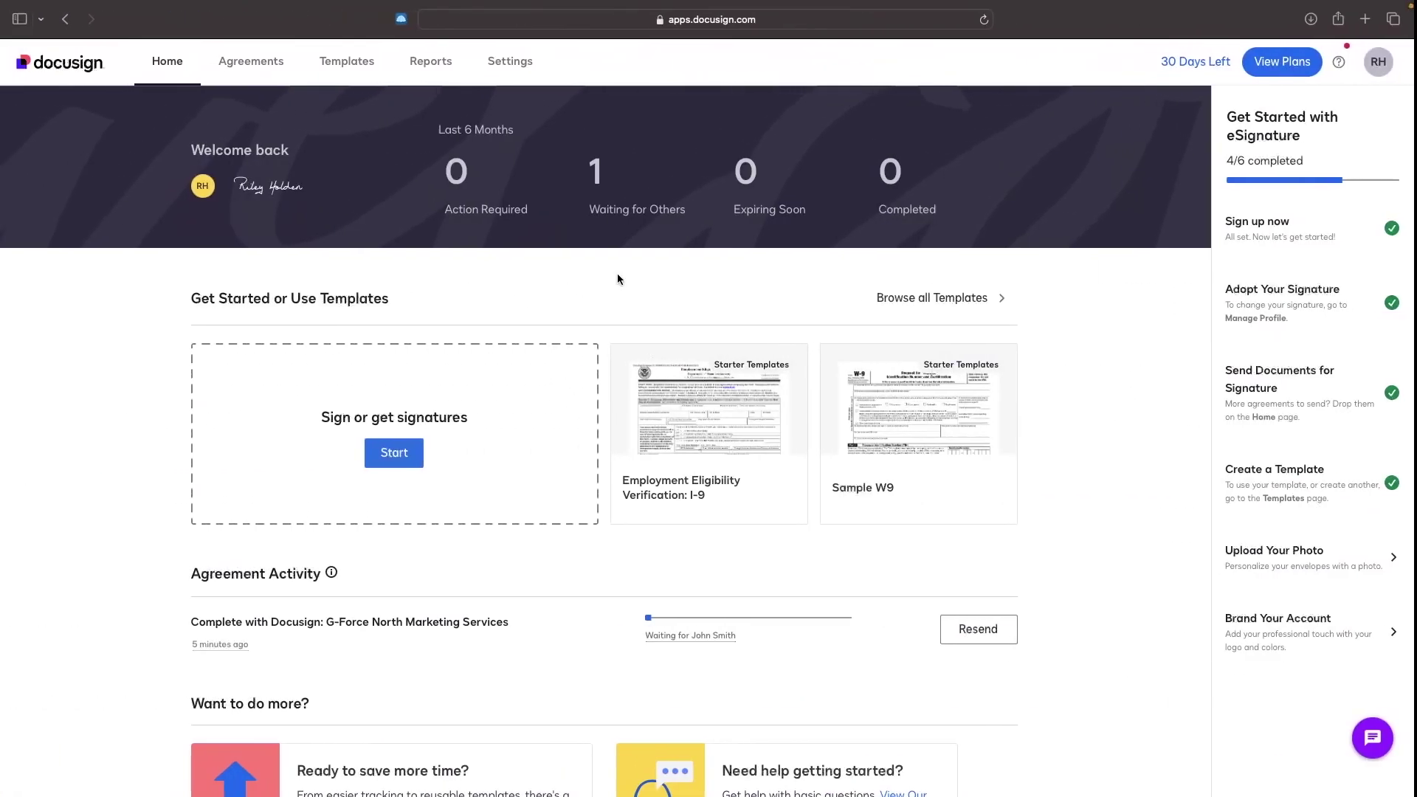
pyautogui.click(987, 19)
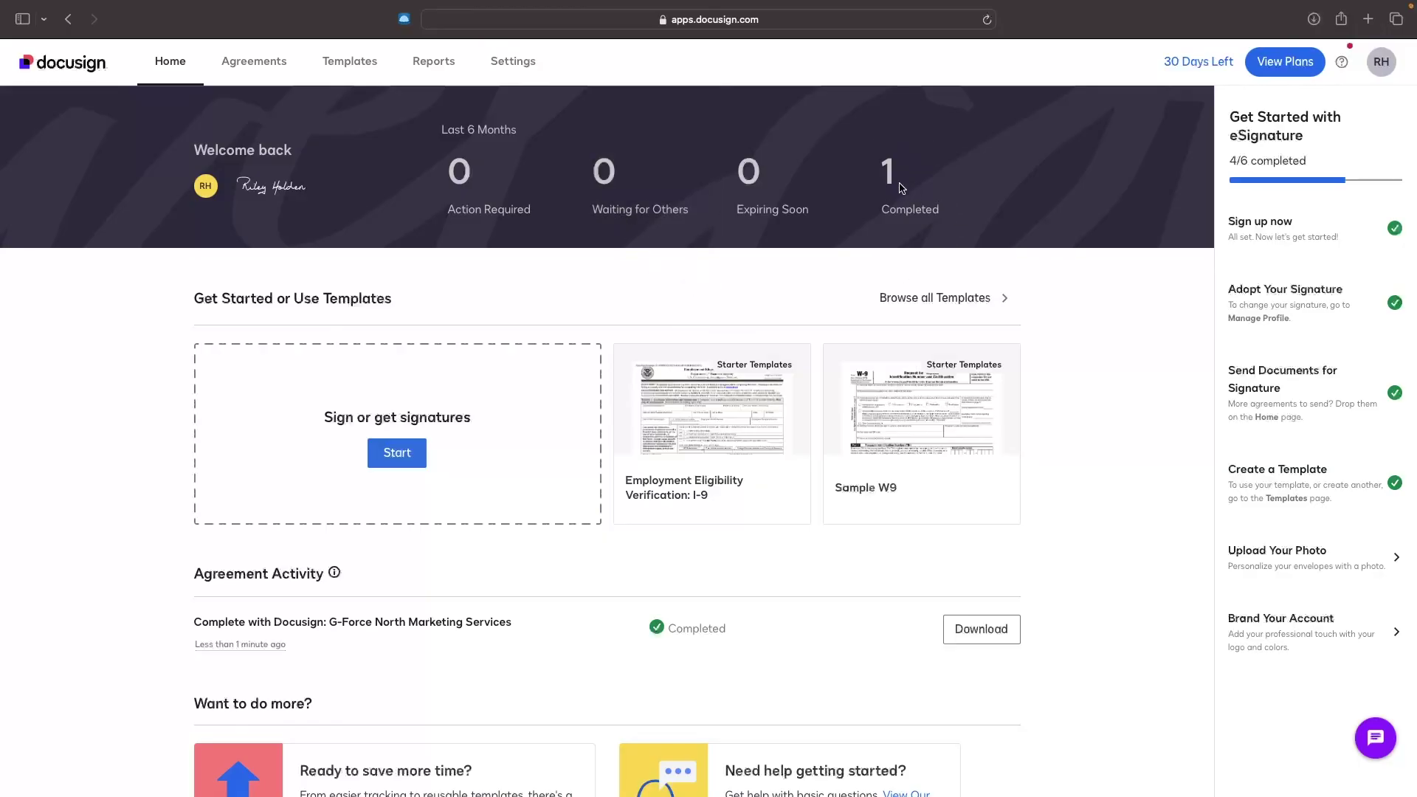
pyautogui.click(255, 67)
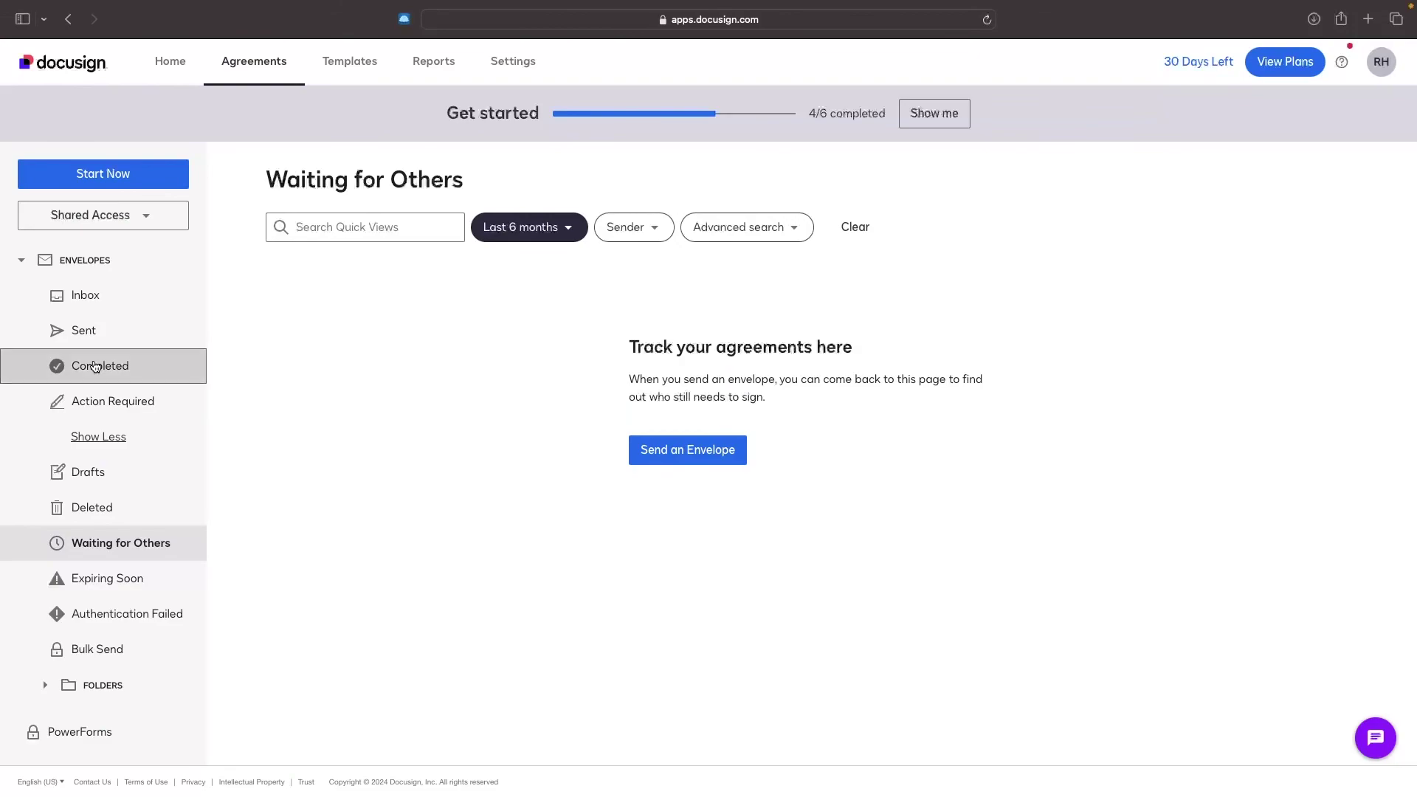
pyautogui.click(141, 365)
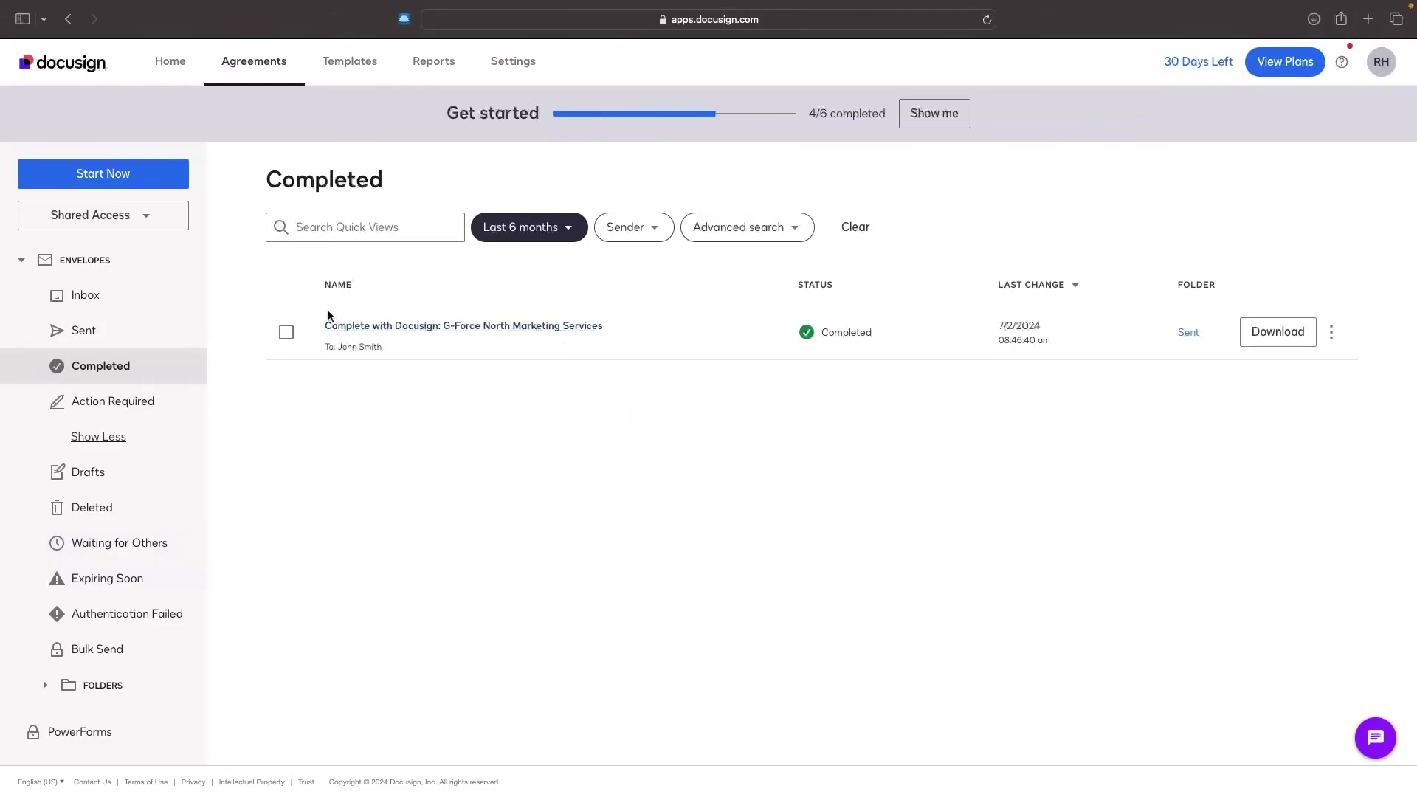